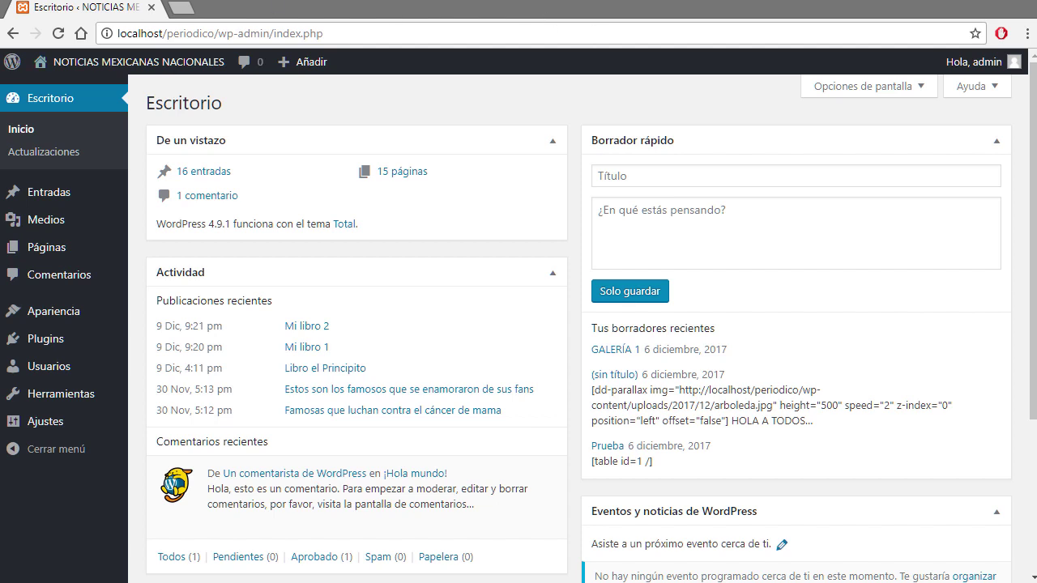
Step: Search the WordPress plugin directory for "language" and browse the results for a multilingual plugin
{"action": "mouse_move", "coordinate": [51, 344]}
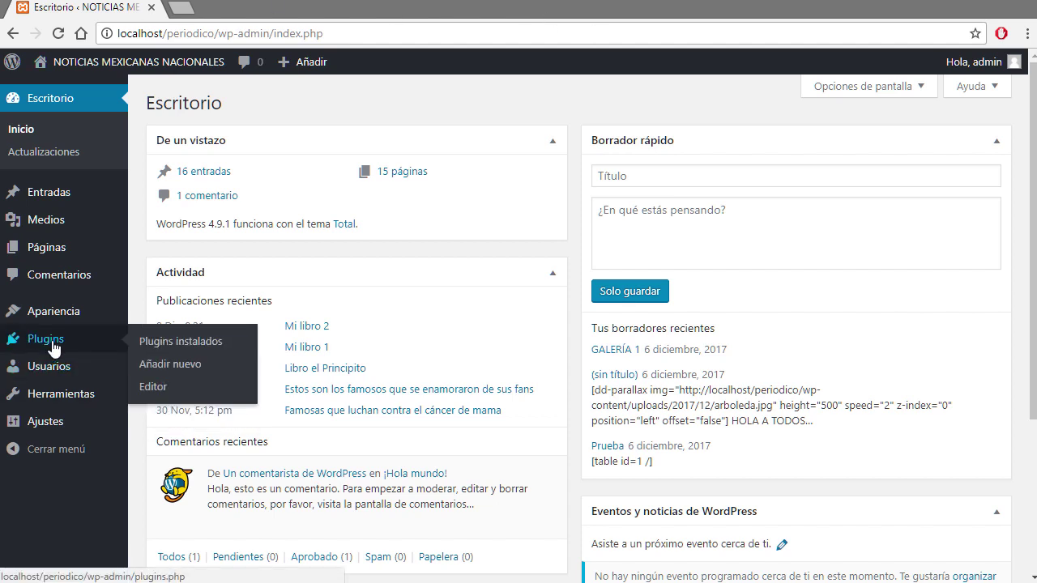
{"action": "left_click", "coordinate": [188, 372]}
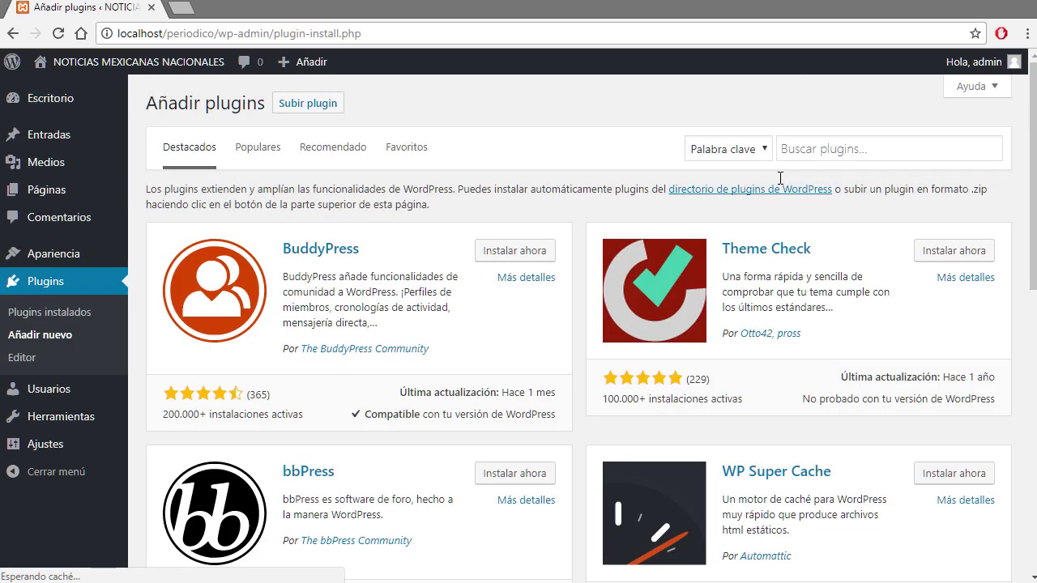
{"action": "left_click", "coordinate": [809, 149]}
{"action": "type", "text": "language"}
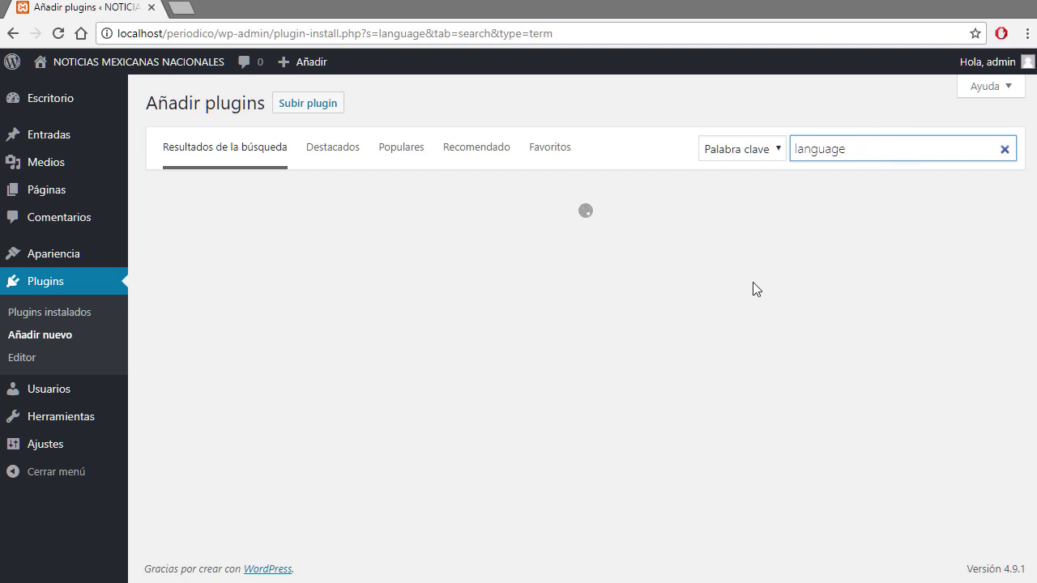
{"action": "scroll", "coordinate": [527, 358], "scroll_direction": "down", "scroll_amount": 7}
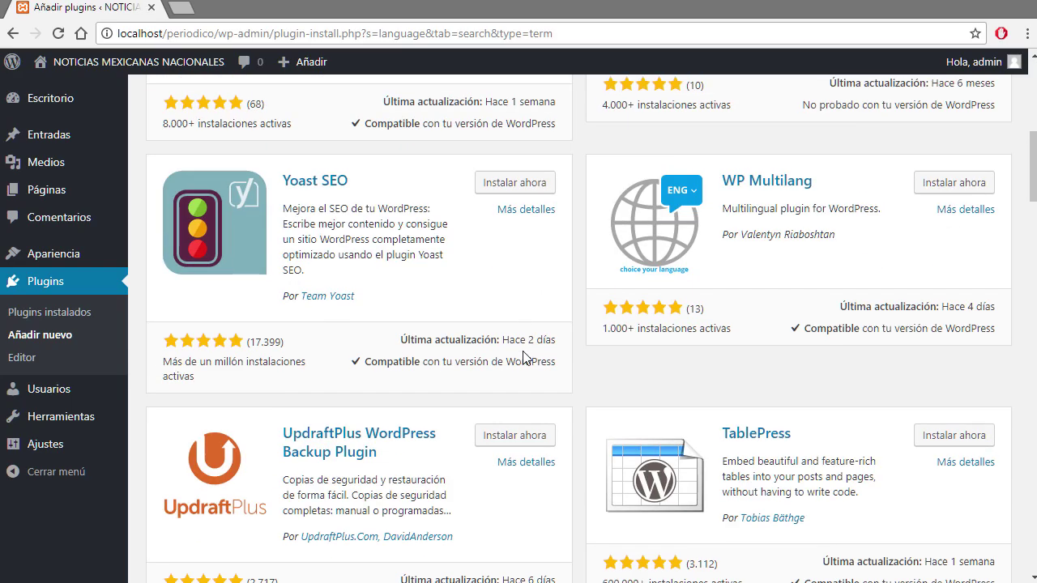
{"action": "scroll", "coordinate": [525, 356], "scroll_direction": "down", "scroll_amount": 5}
{"action": "scroll", "coordinate": [527, 357], "scroll_direction": "down", "scroll_amount": 3}
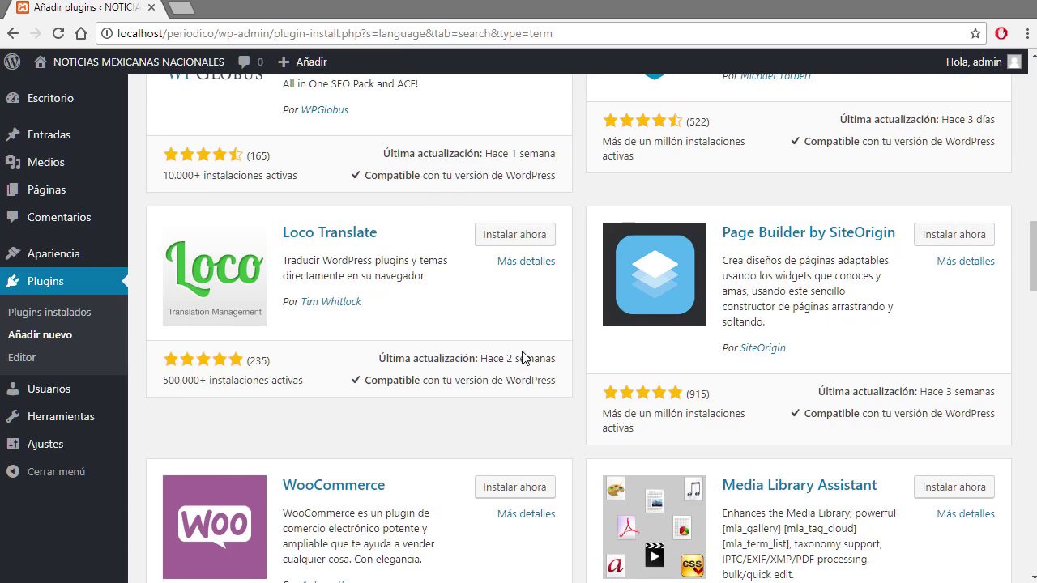
{"action": "scroll", "coordinate": [527, 358], "scroll_direction": "up", "scroll_amount": 15}
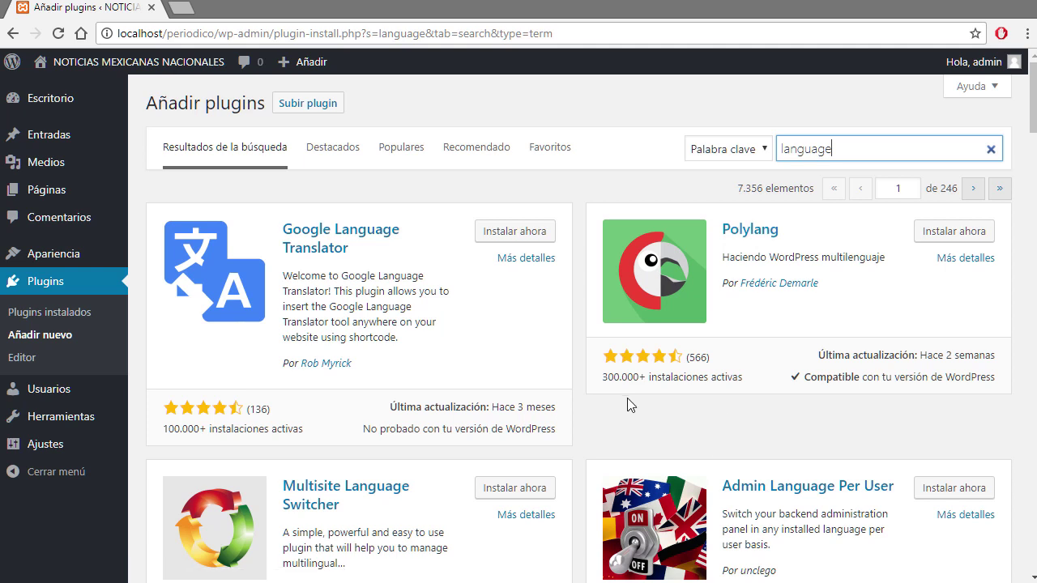
Step: Install the Polylang plugin and activate it on the site
{"action": "left_click_drag", "start_coordinate": [605, 378], "coordinate": [637, 380]}
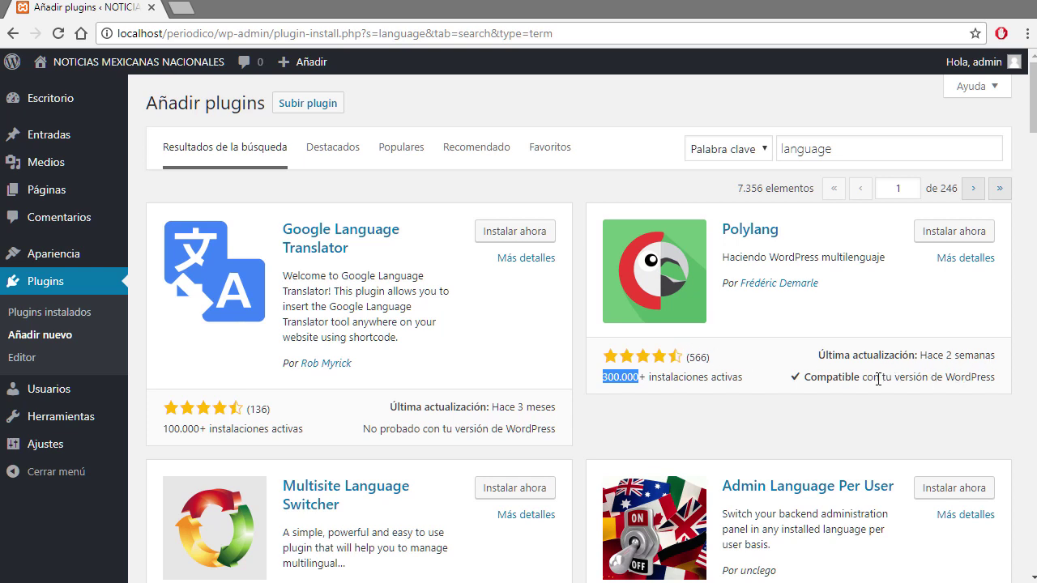
{"action": "left_click", "coordinate": [960, 234]}
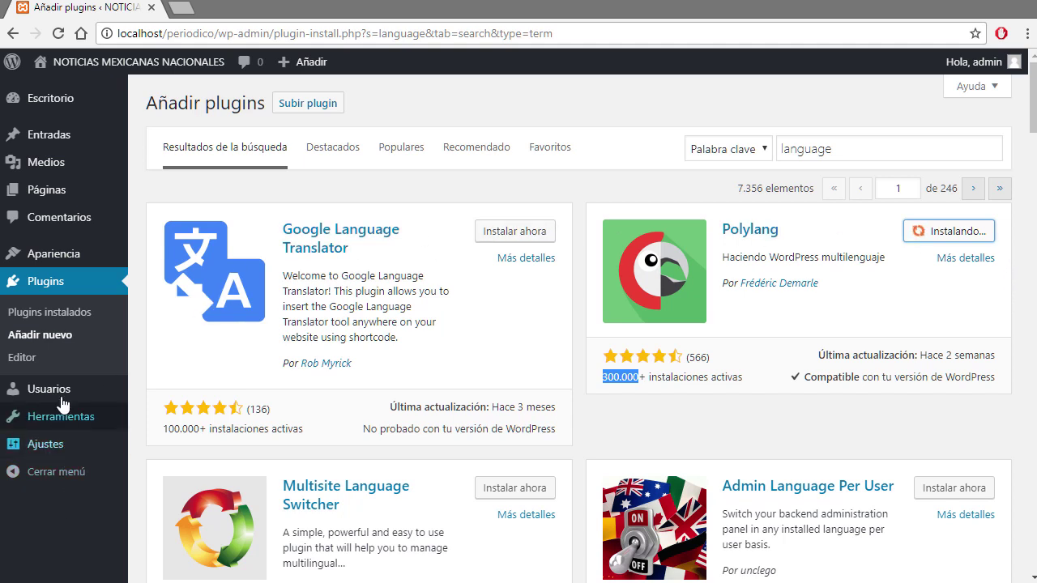
{"action": "mouse_move", "coordinate": [63, 398]}
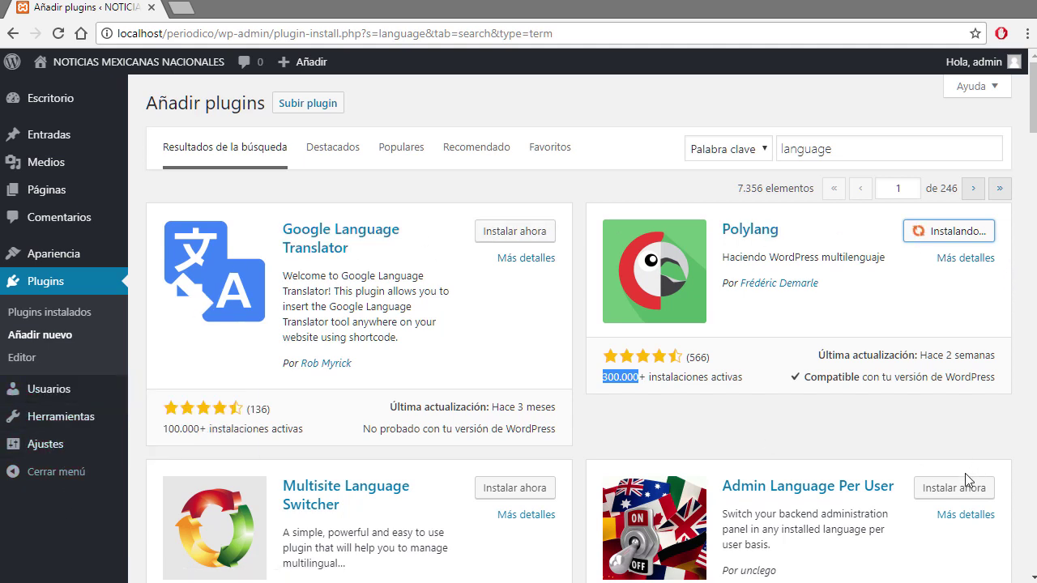
{"action": "left_click", "coordinate": [970, 233]}
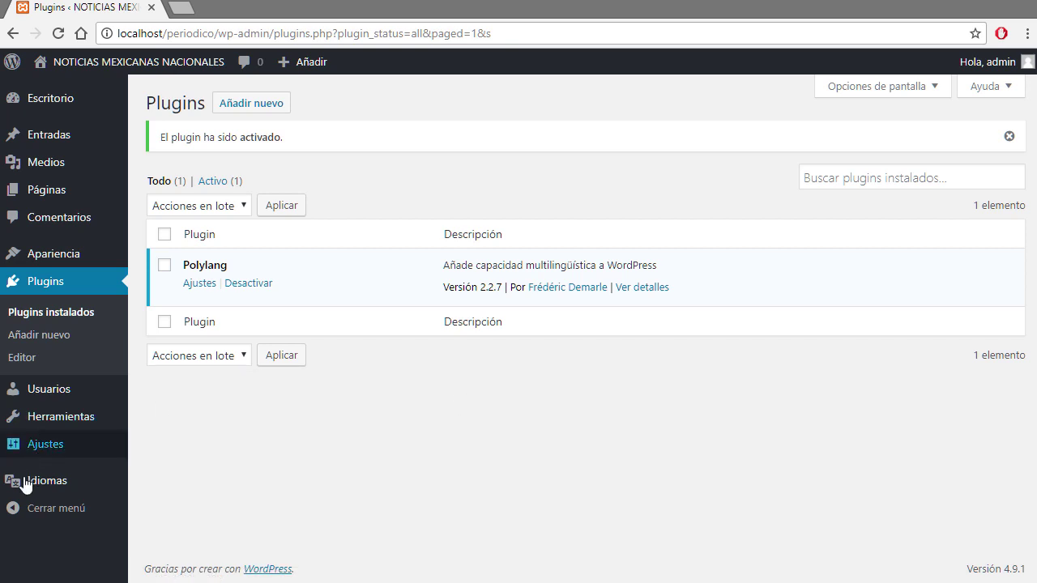
Step: Review the Lingotek translation services offered within Polylang's language administration, and return to the Idiomas page
{"action": "left_click", "coordinate": [54, 485]}
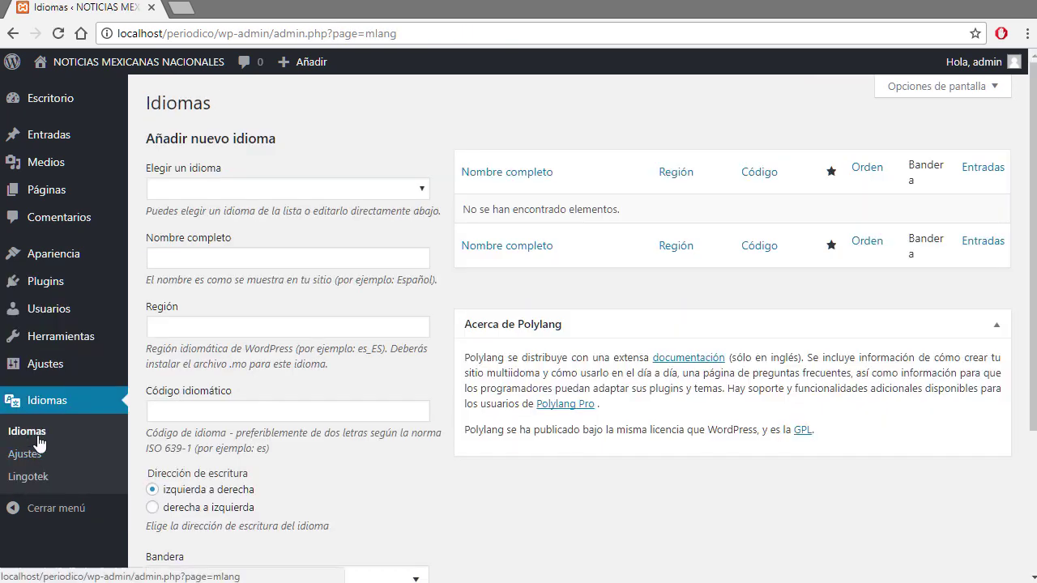
{"action": "left_click", "coordinate": [31, 480]}
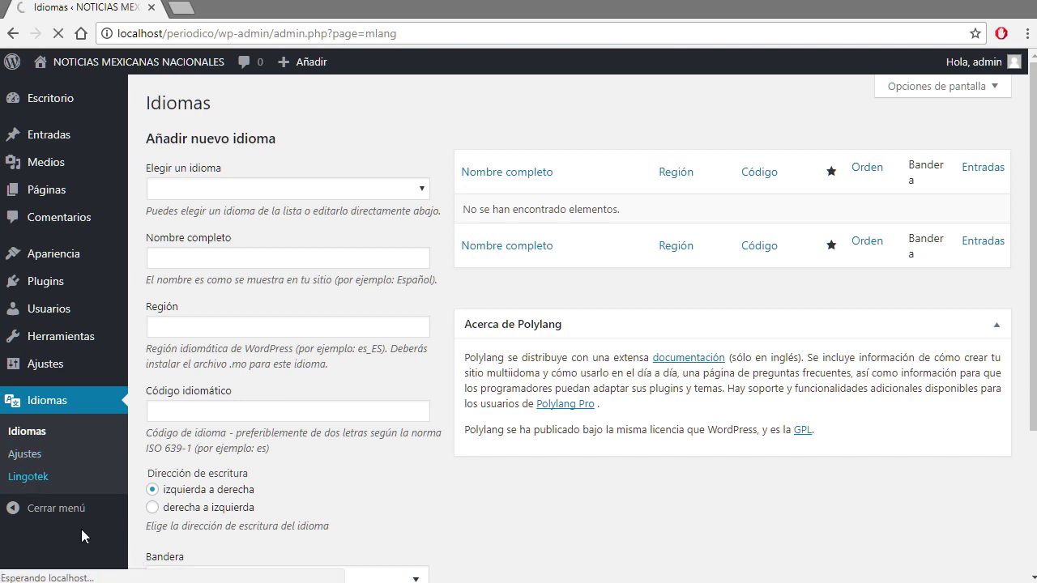
{"action": "scroll", "coordinate": [412, 537], "scroll_direction": "down", "scroll_amount": 8}
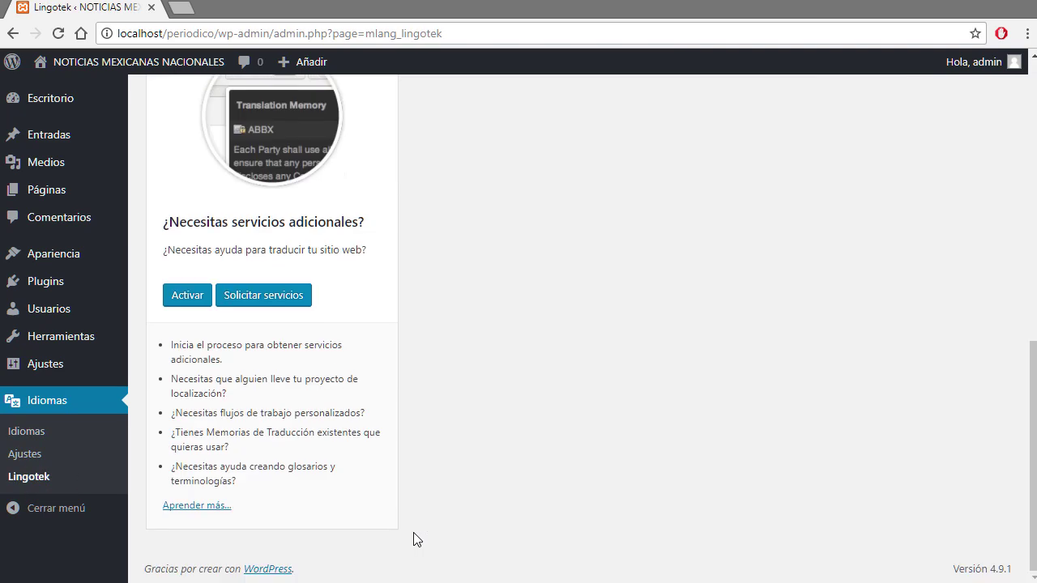
{"action": "scroll", "coordinate": [417, 539], "scroll_direction": "up", "scroll_amount": 7}
{"action": "scroll", "coordinate": [413, 539], "scroll_direction": "up", "scroll_amount": 2}
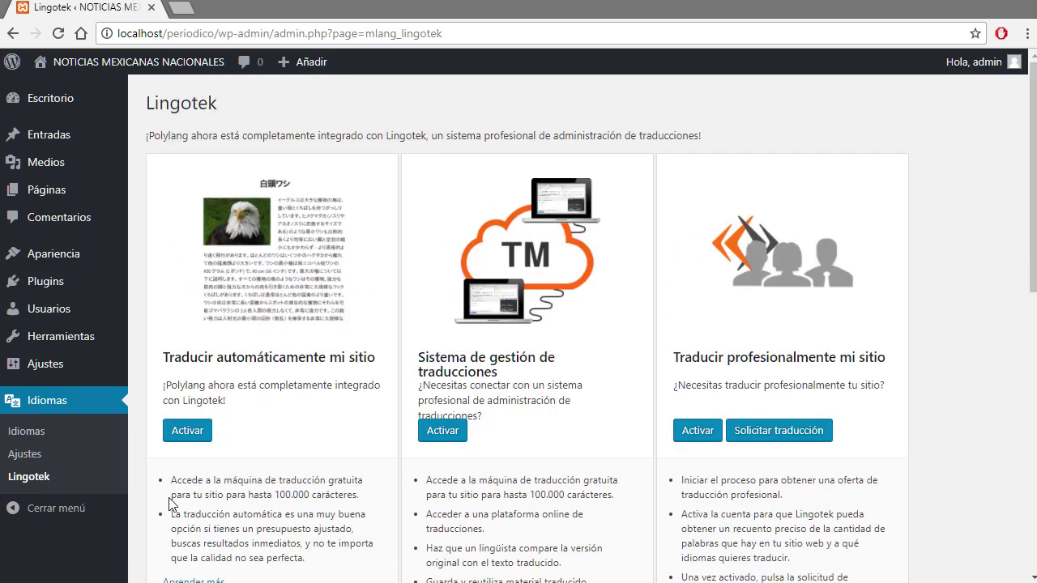
{"action": "left_click", "coordinate": [28, 431]}
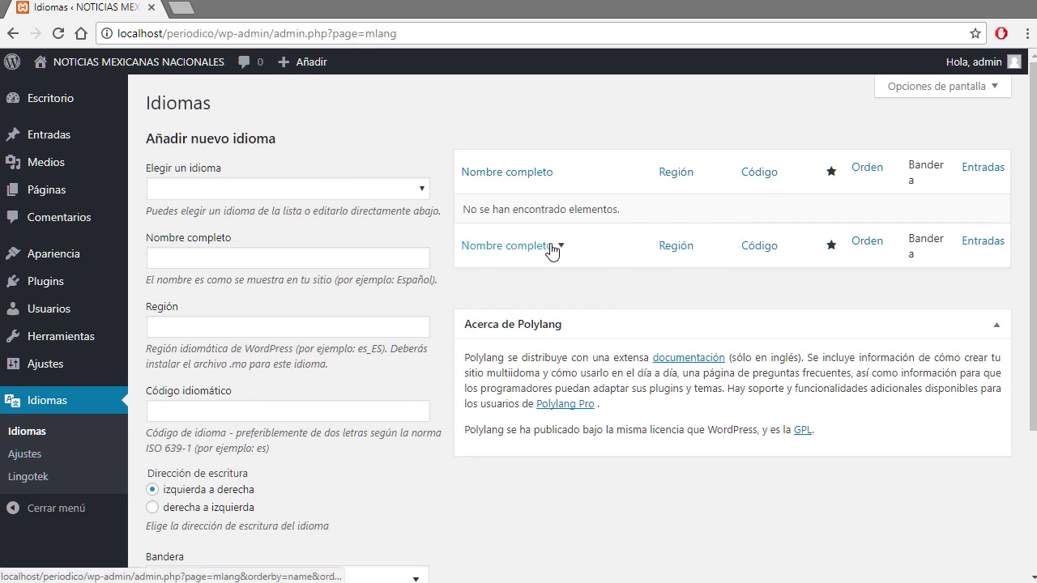
Step: Examine the modules in Polylang's settings, including the description of the licence keys module
{"action": "left_click", "coordinate": [24, 458]}
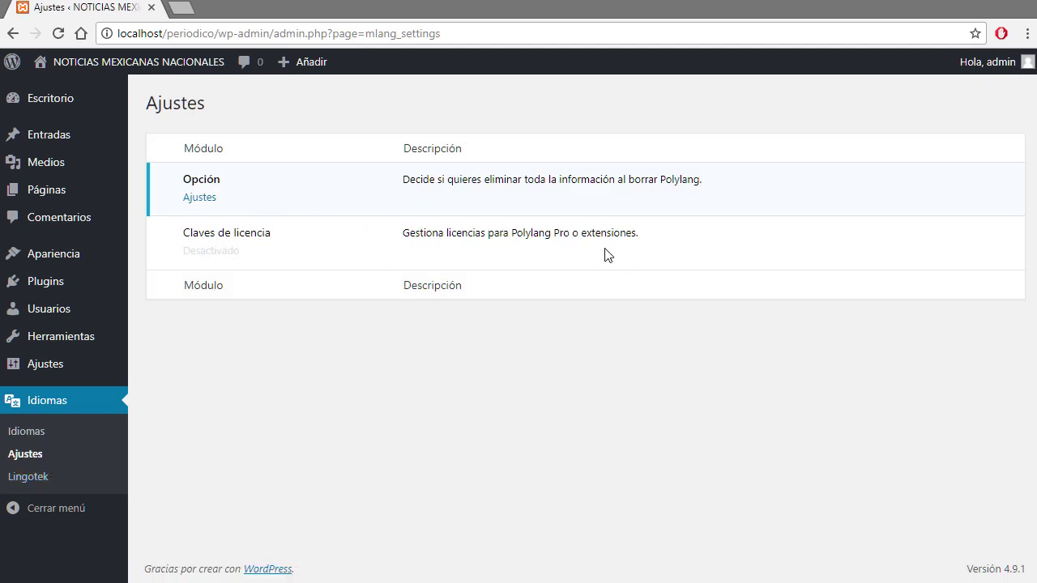
{"action": "left_click_drag", "start_coordinate": [634, 237], "coordinate": [434, 228]}
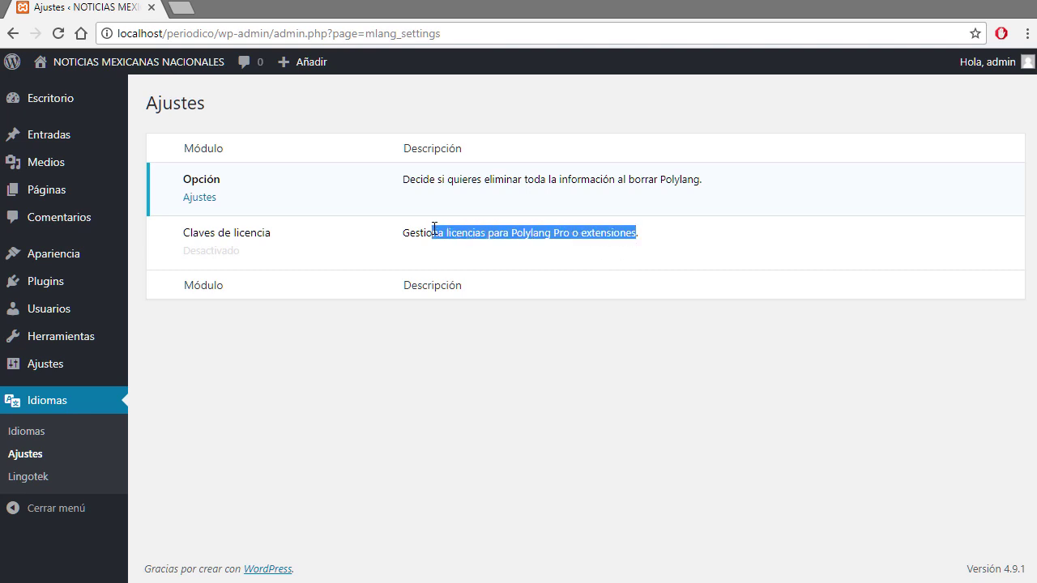
{"action": "left_click", "coordinate": [616, 359]}
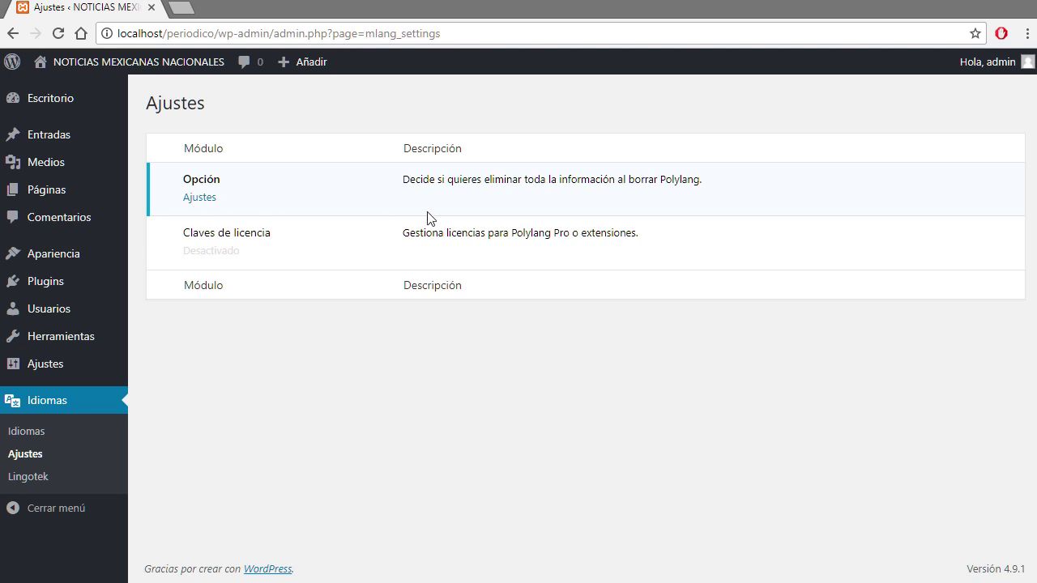
{"action": "left_click", "coordinate": [200, 199]}
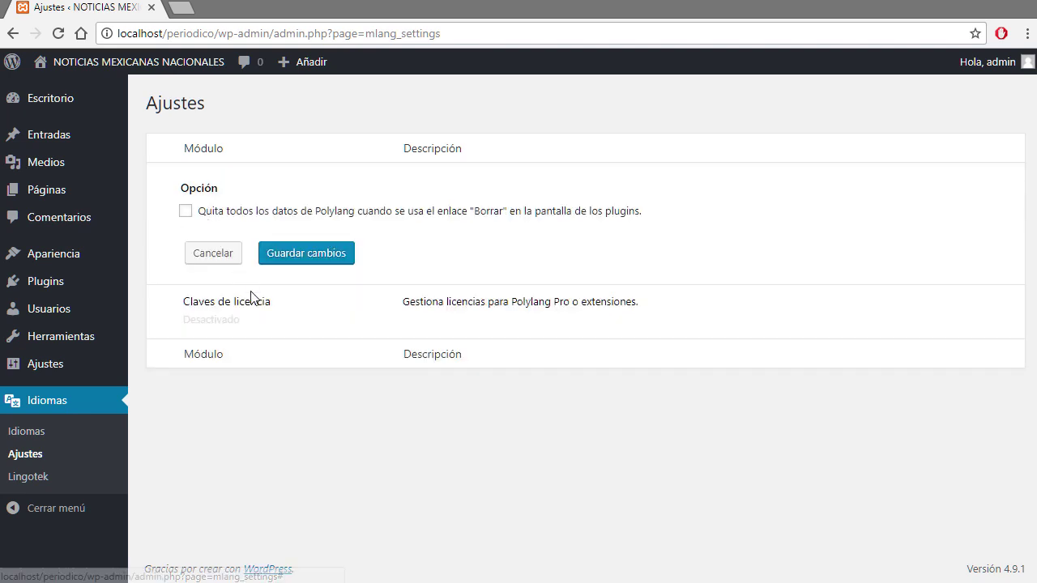
{"action": "left_click", "coordinate": [184, 214]}
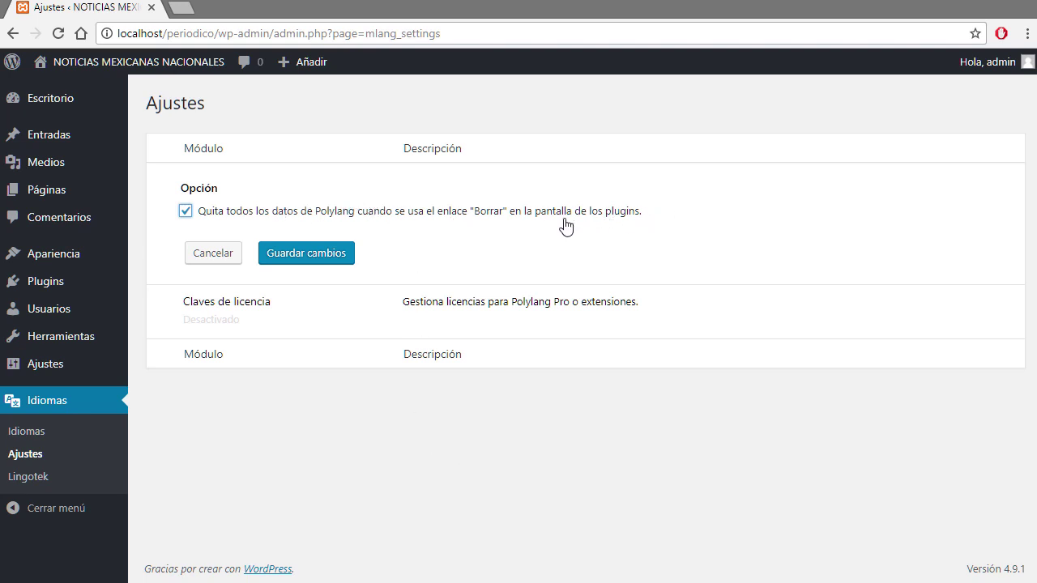
{"action": "left_click", "coordinate": [186, 210]}
{"action": "left_click", "coordinate": [206, 252]}
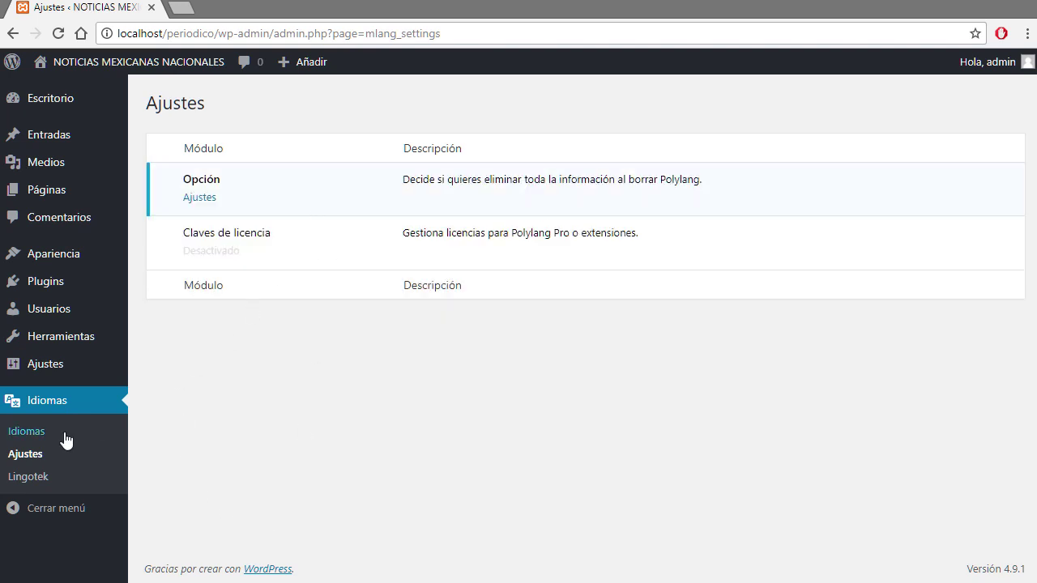
Step: Add English - en_US as a new site language in Polylang, keeping its prefilled name, region, code, flag and order
{"action": "left_click", "coordinate": [32, 436]}
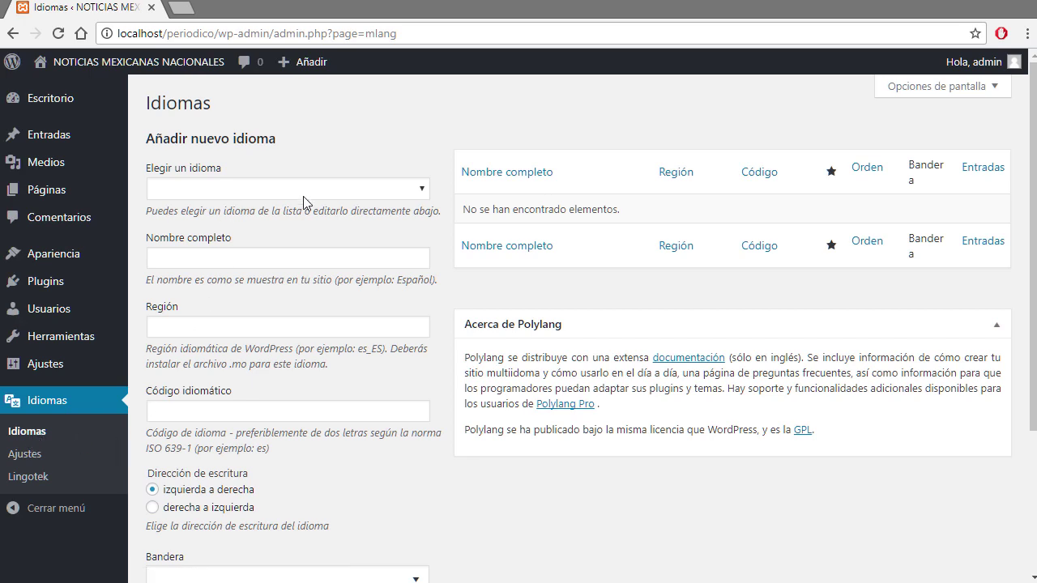
{"action": "left_click", "coordinate": [421, 190]}
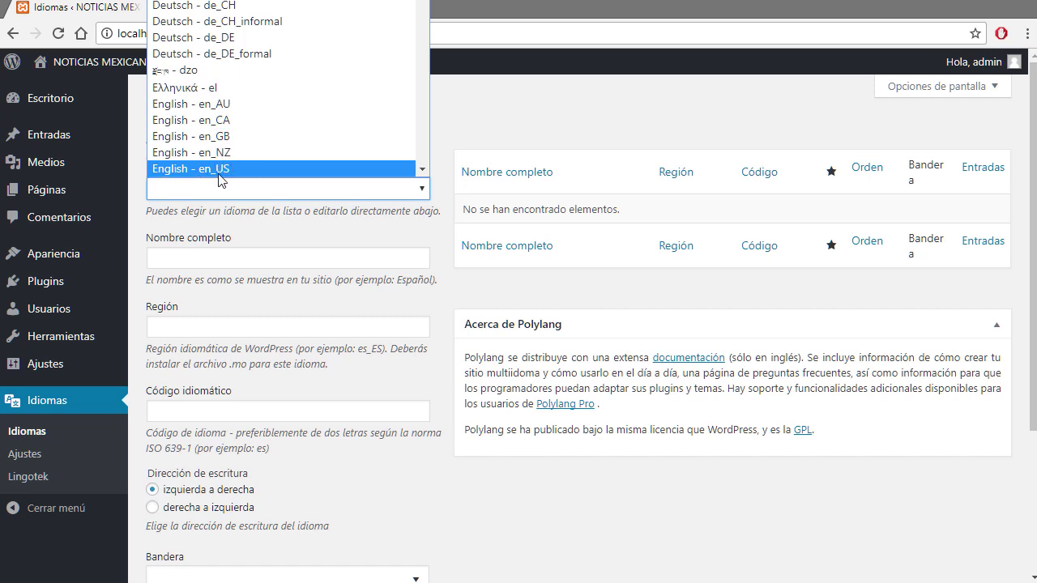
{"action": "scroll", "coordinate": [216, 171], "scroll_direction": "down", "scroll_amount": 6}
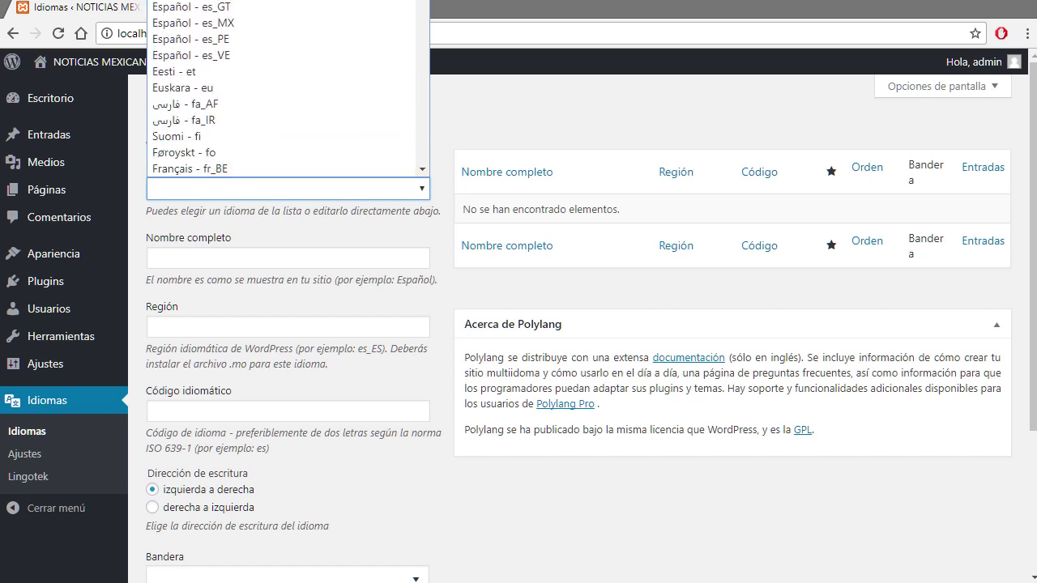
{"action": "scroll", "coordinate": [218, 129], "scroll_direction": "up", "scroll_amount": 6}
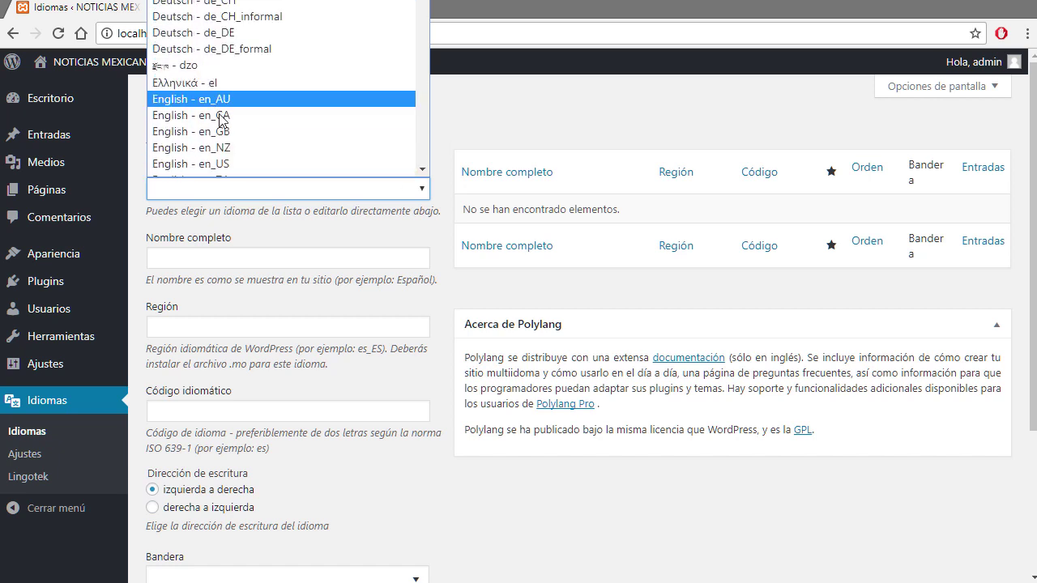
{"action": "left_click", "coordinate": [421, 170]}
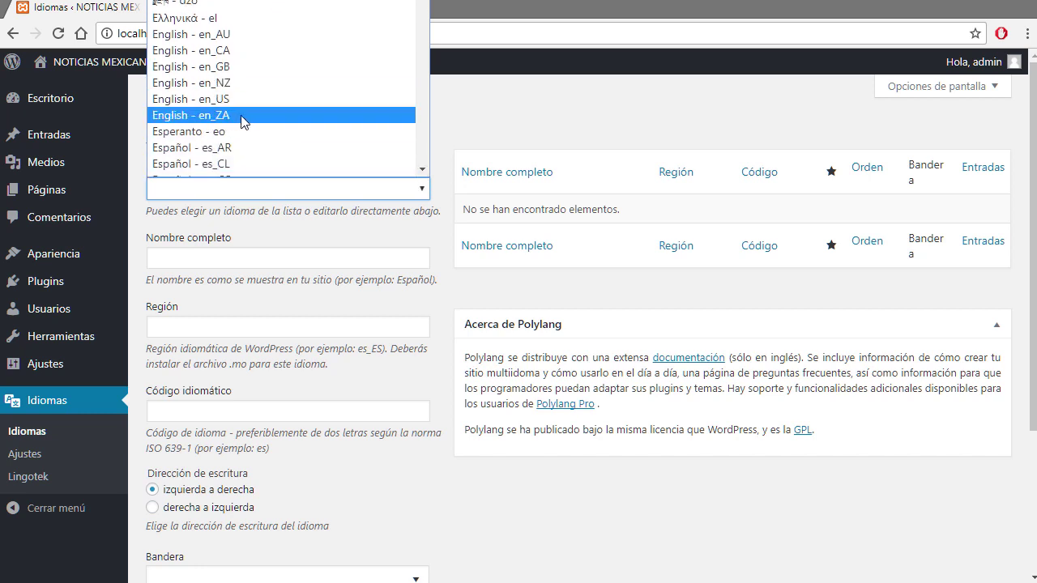
{"action": "left_click", "coordinate": [209, 100]}
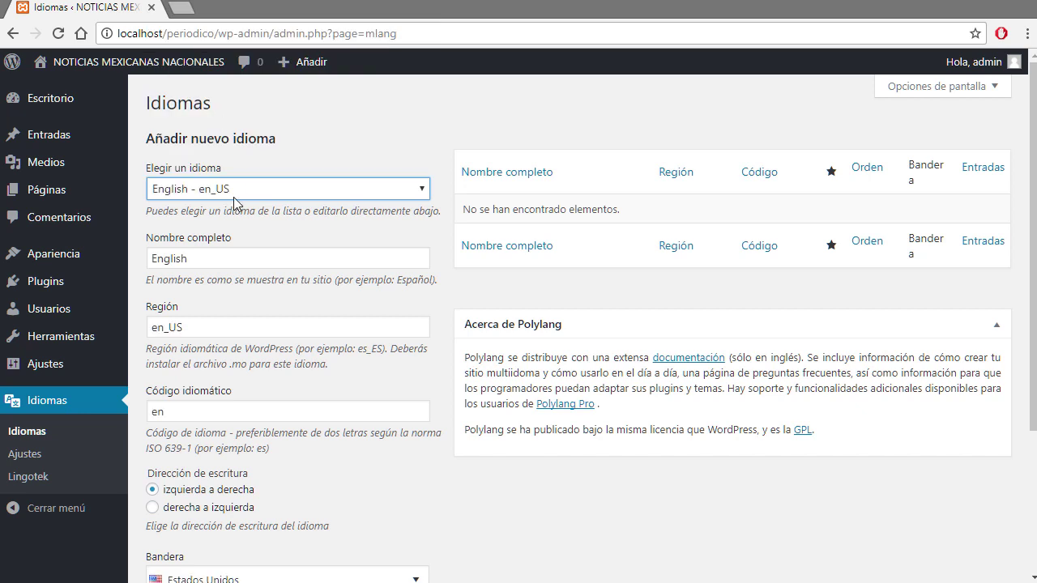
{"action": "scroll", "coordinate": [351, 363], "scroll_direction": "down", "scroll_amount": 2}
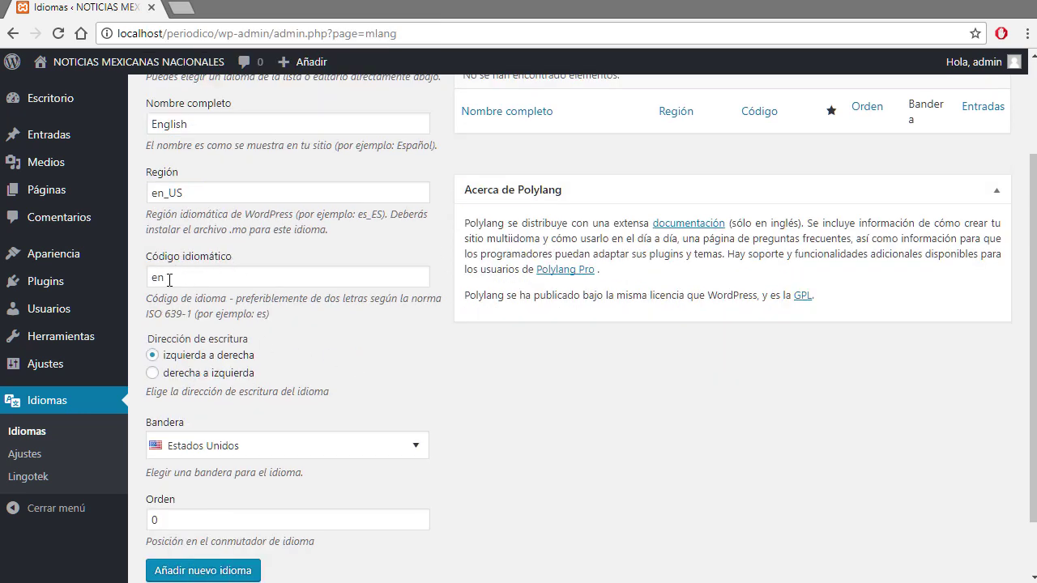
{"action": "scroll", "coordinate": [731, 467], "scroll_direction": "down", "scroll_amount": 1}
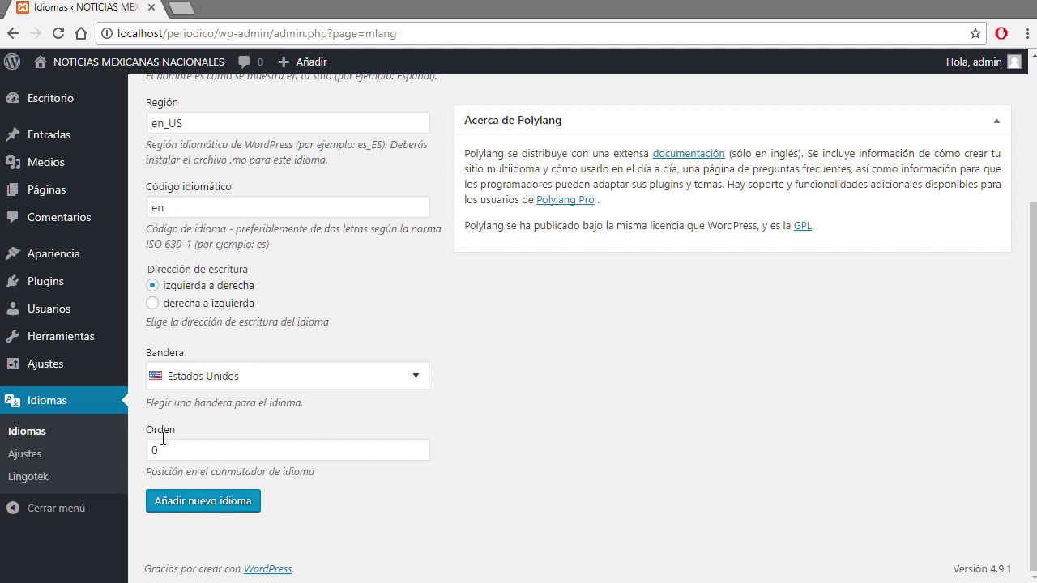
{"action": "left_click", "coordinate": [199, 509]}
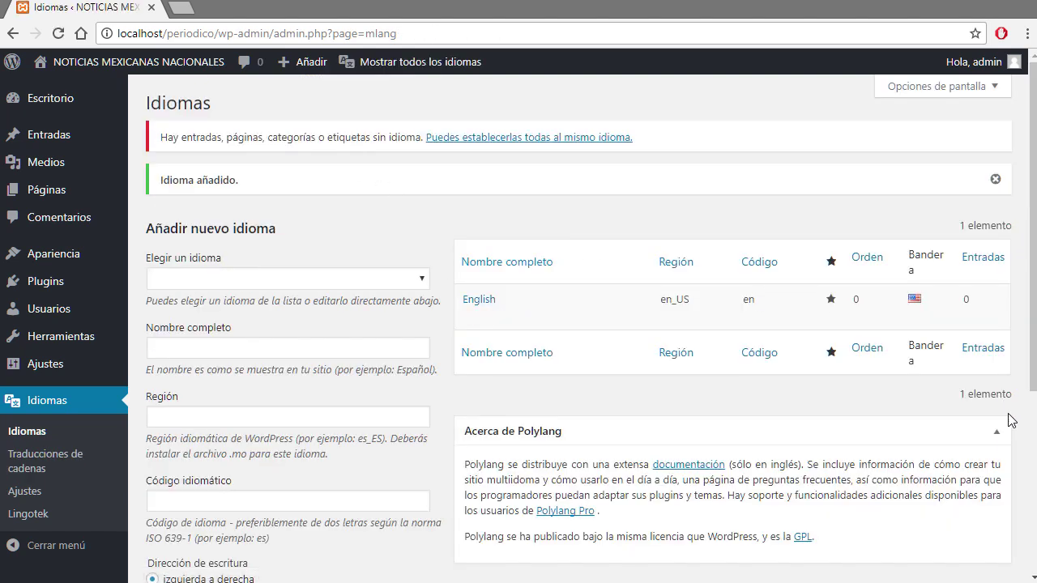
Step: Collapse the Acerca de Polylang box and assign all content without a language to the same language at once
{"action": "left_click", "coordinate": [997, 431]}
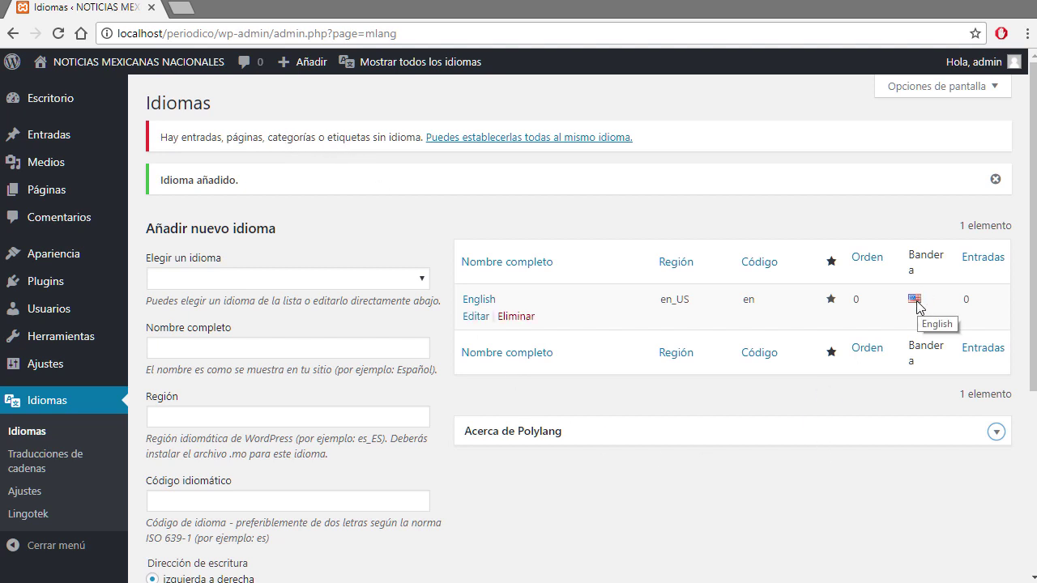
{"action": "left_click", "coordinate": [502, 140]}
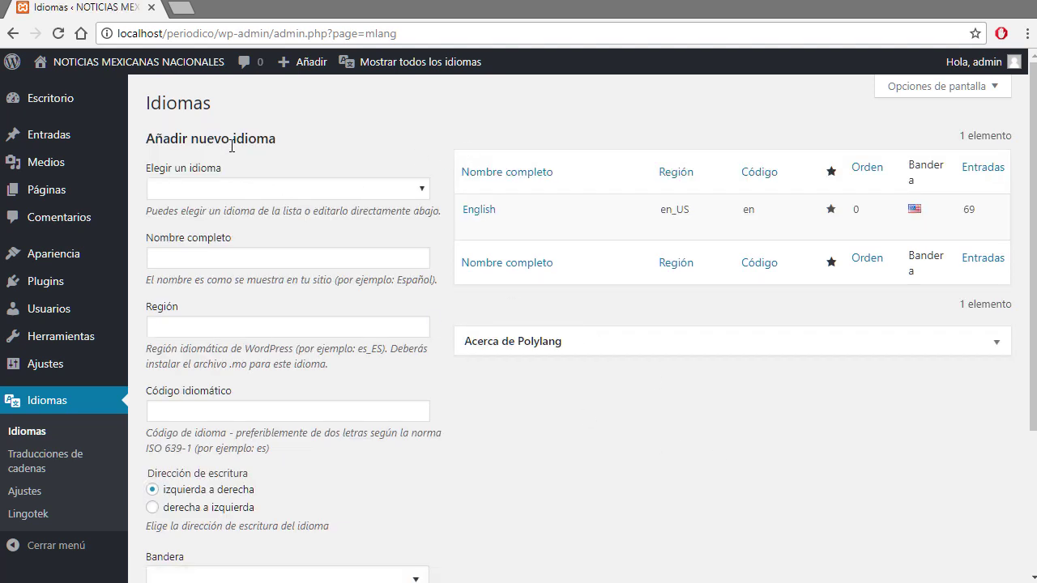
{"action": "mouse_move", "coordinate": [906, 220]}
{"action": "mouse_move", "coordinate": [49, 191]}
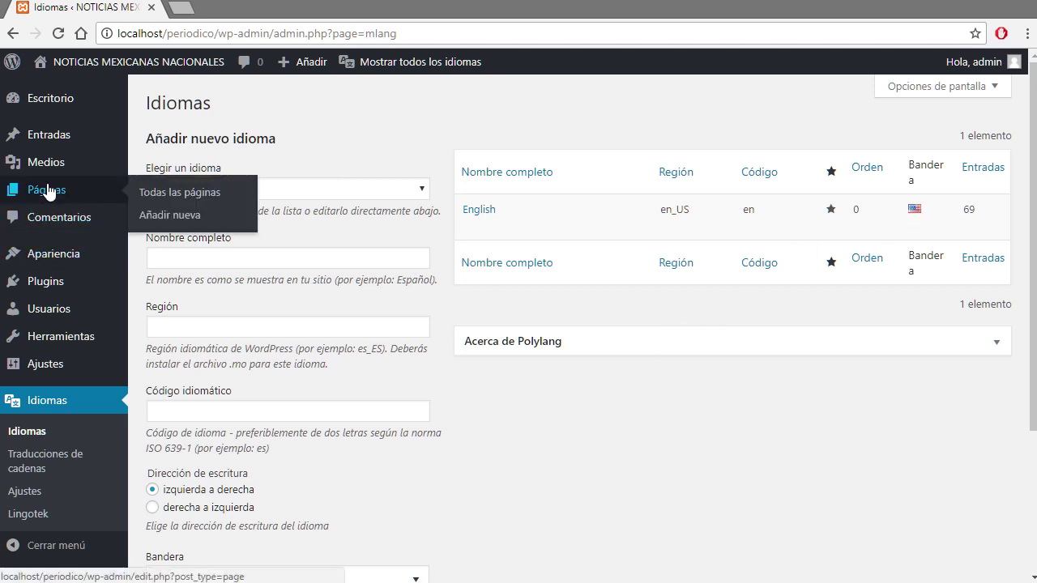
{"action": "mouse_move", "coordinate": [45, 135]}
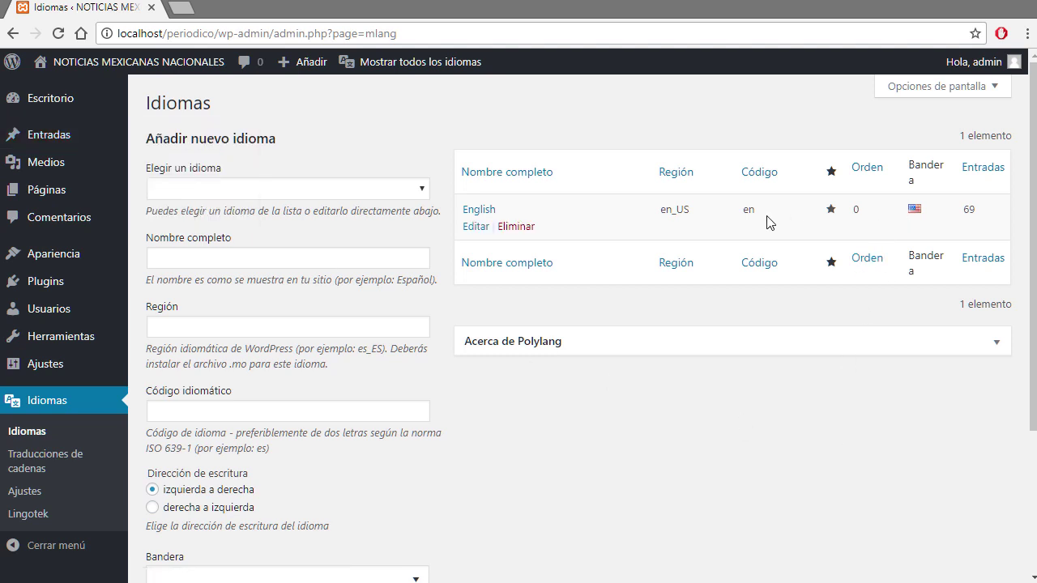
Step: Add Español - es_ES as a site language in Polylang, keeping its prefilled name, region, code, flag and order
{"action": "left_click", "coordinate": [419, 190]}
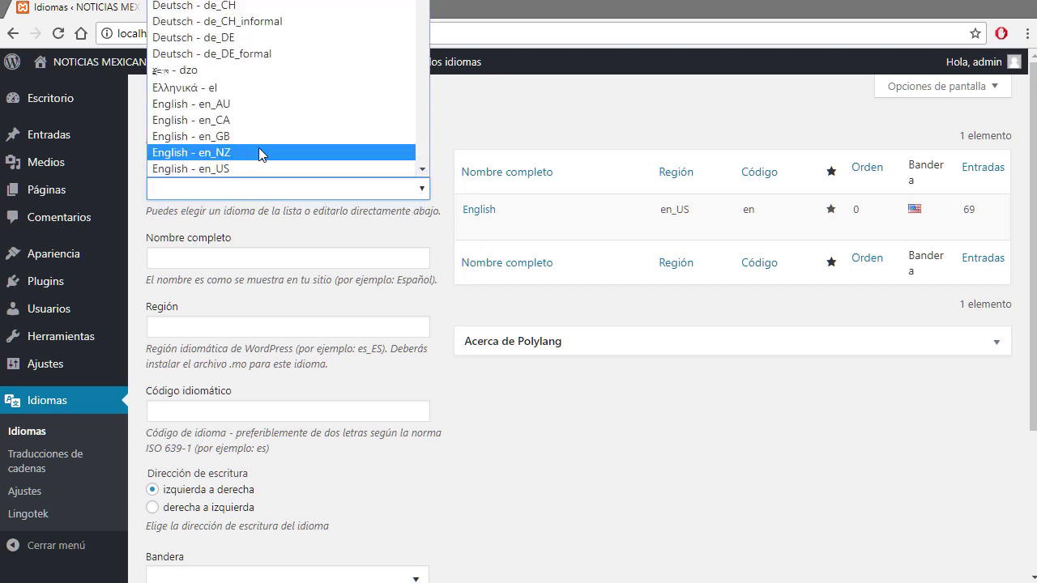
{"action": "scroll", "coordinate": [259, 154], "scroll_direction": "down", "scroll_amount": 5}
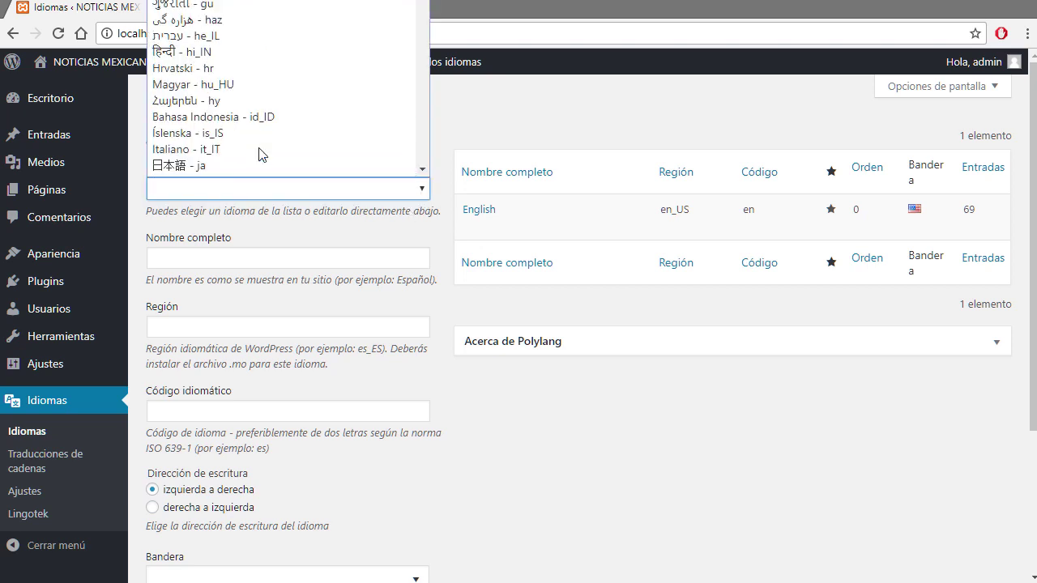
{"action": "scroll", "coordinate": [259, 154], "scroll_direction": "up", "scroll_amount": 3}
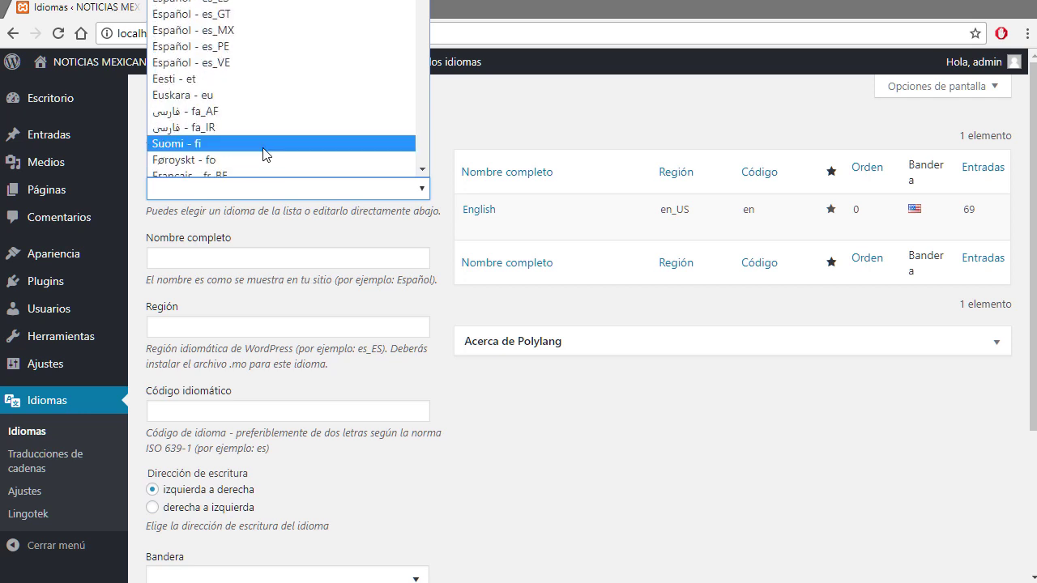
{"action": "scroll", "coordinate": [264, 154], "scroll_direction": "up", "scroll_amount": 3}
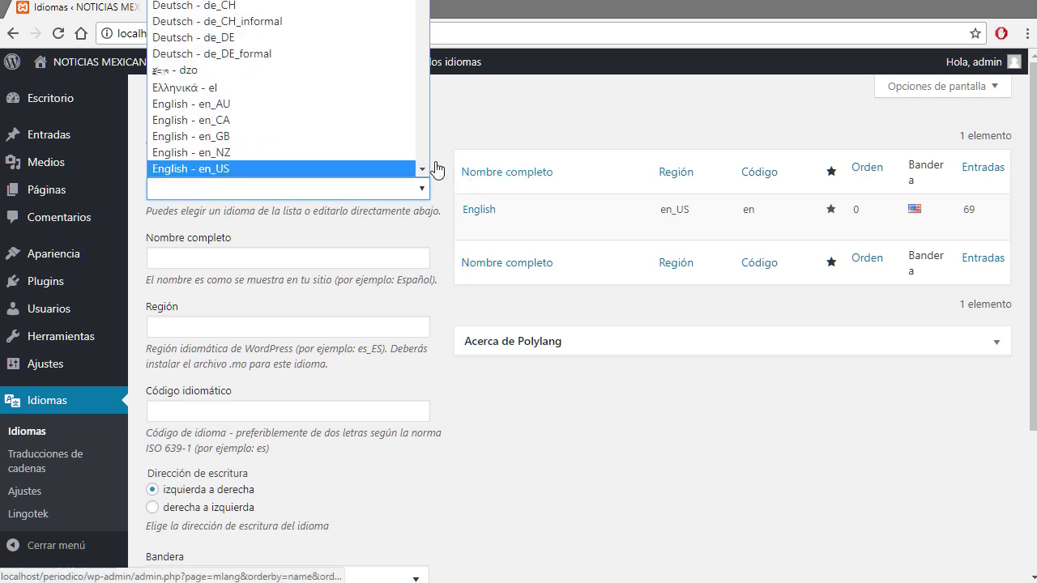
{"action": "scroll", "coordinate": [420, 173], "scroll_direction": "down", "scroll_amount": 4}
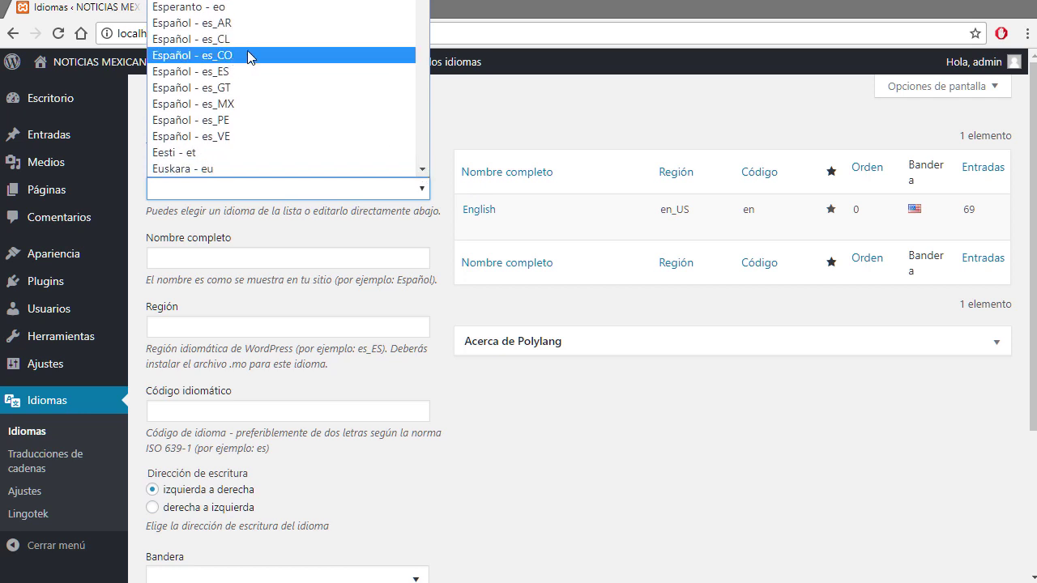
{"action": "left_click", "coordinate": [207, 73]}
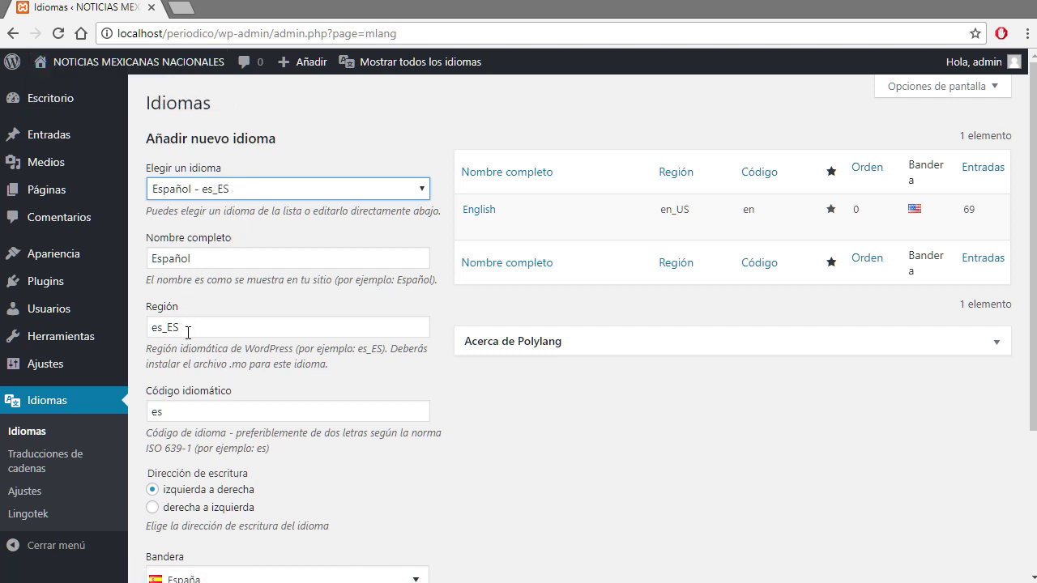
{"action": "scroll", "coordinate": [354, 384], "scroll_direction": "down", "scroll_amount": 2}
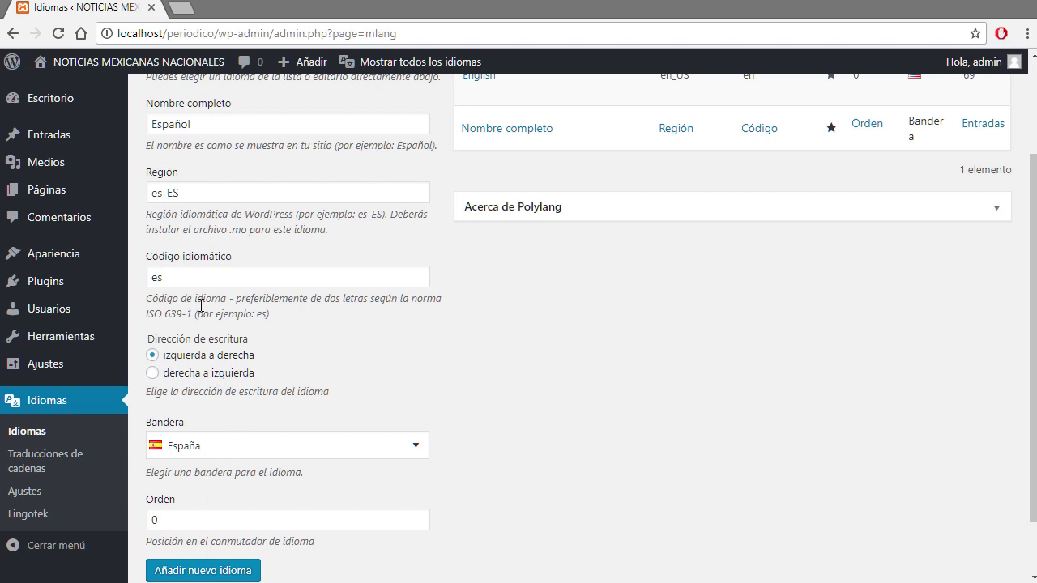
{"action": "left_click", "coordinate": [208, 571]}
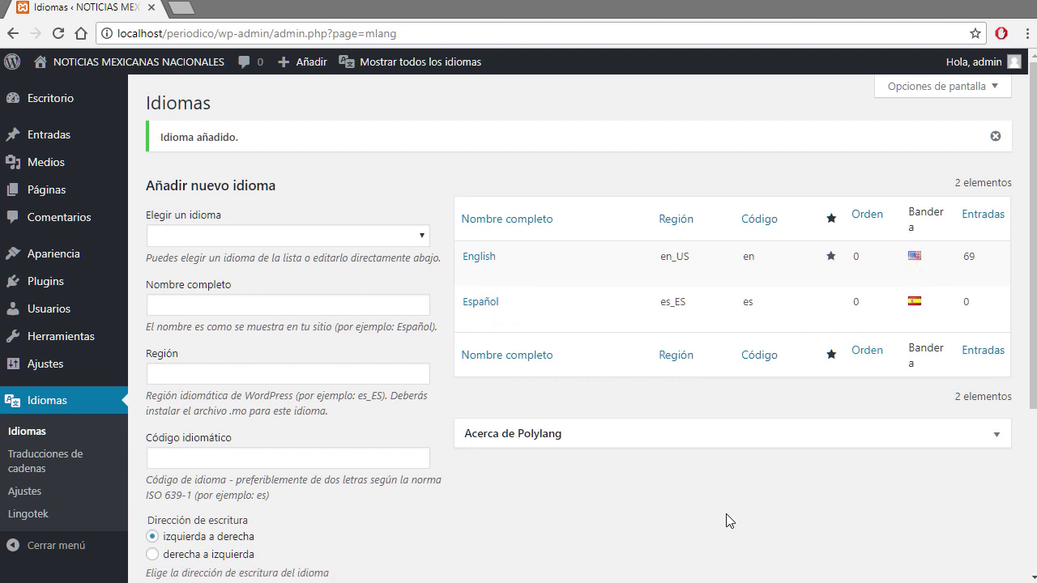
Step: Open the post categories and examine the English and Spanish translation columns and the language fields for new categories
{"action": "mouse_move", "coordinate": [51, 165]}
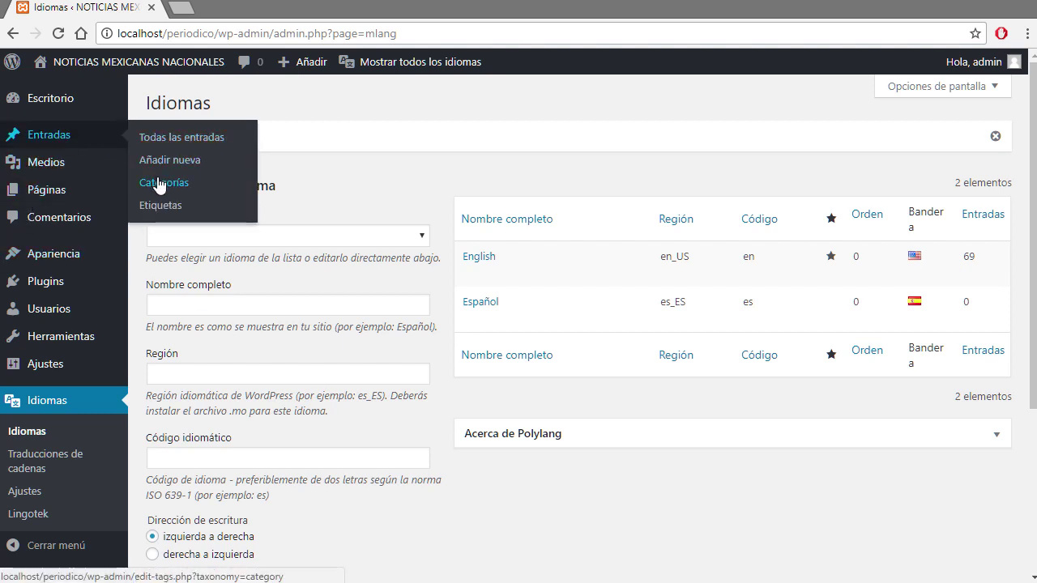
{"action": "left_click", "coordinate": [160, 183]}
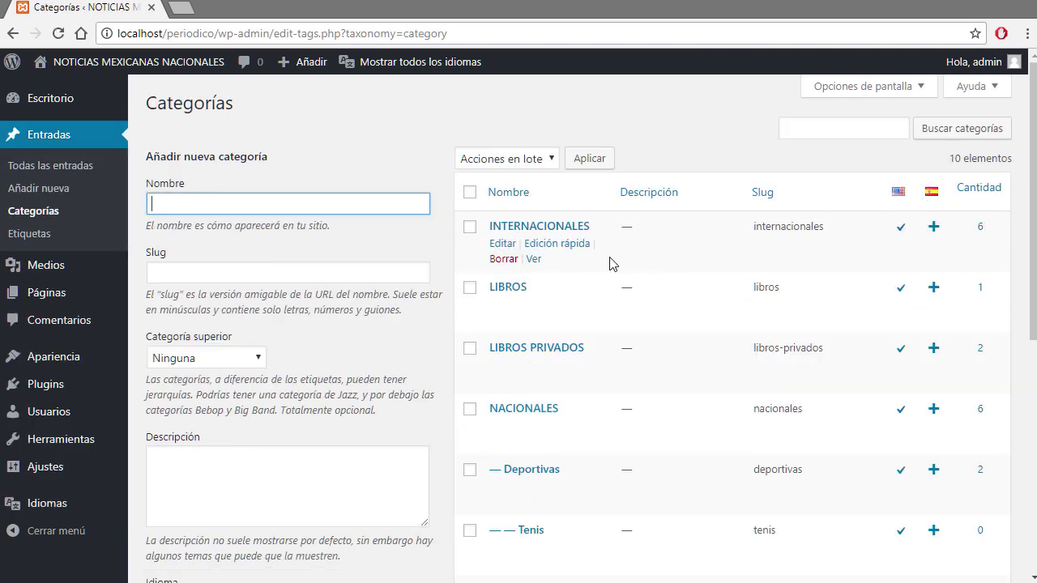
{"action": "scroll", "coordinate": [546, 270], "scroll_direction": "down", "scroll_amount": 5}
{"action": "scroll", "coordinate": [546, 269], "scroll_direction": "up", "scroll_amount": 6}
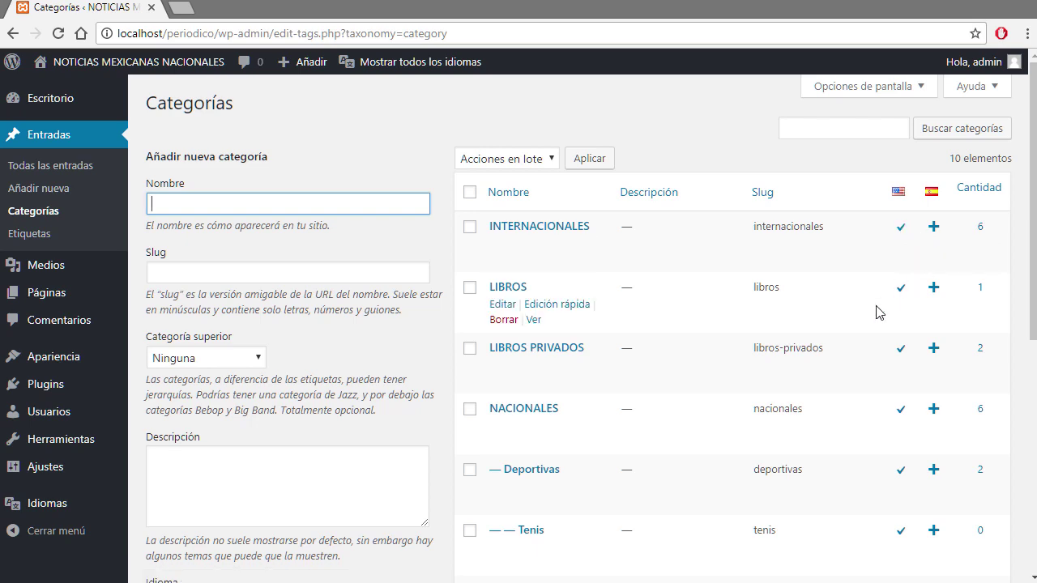
{"action": "scroll", "coordinate": [882, 310], "scroll_direction": "down", "scroll_amount": 5}
{"action": "scroll", "coordinate": [879, 311], "scroll_direction": "up", "scroll_amount": 5}
{"action": "scroll", "coordinate": [879, 315], "scroll_direction": "down", "scroll_amount": 2}
{"action": "scroll", "coordinate": [609, 302], "scroll_direction": "down", "scroll_amount": 4}
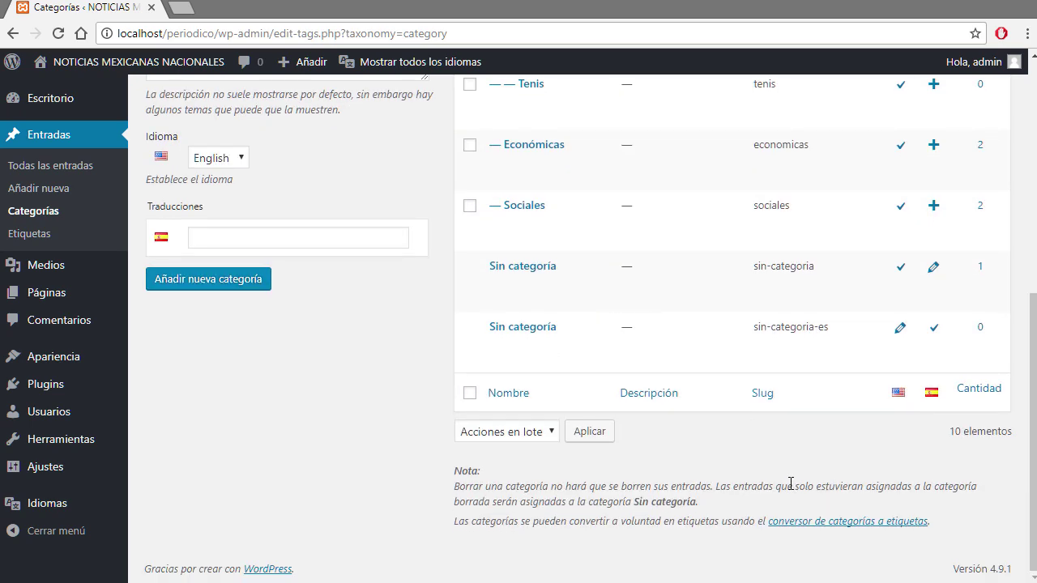
{"action": "scroll", "coordinate": [790, 482], "scroll_direction": "up", "scroll_amount": 5}
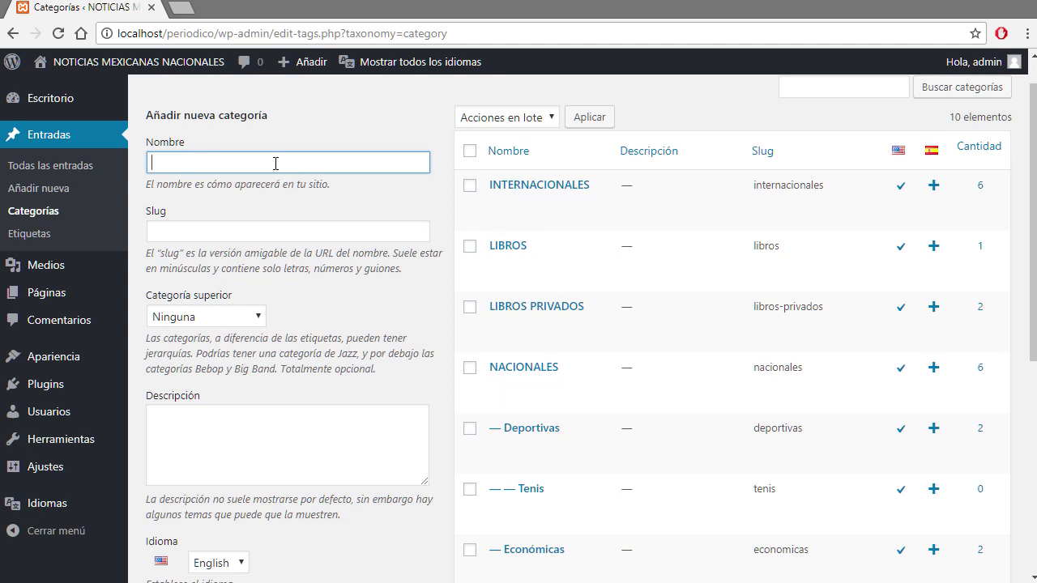
Step: Name the new category REVISTA and set its language to Español
{"action": "scroll", "coordinate": [672, 381], "scroll_direction": "down", "scroll_amount": 3}
{"action": "scroll", "coordinate": [671, 382], "scroll_direction": "up", "scroll_amount": 4}
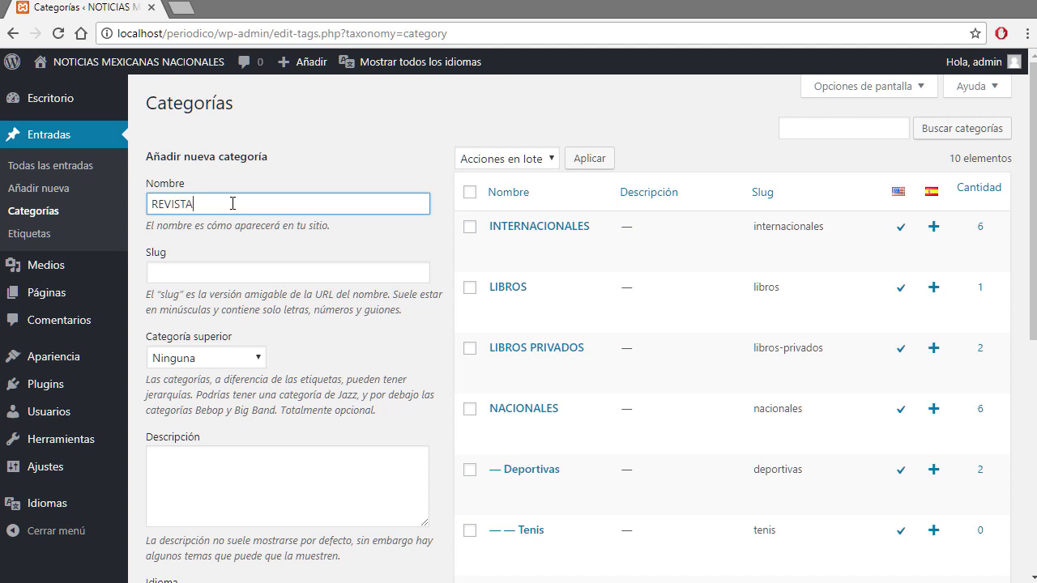
{"action": "scroll", "coordinate": [316, 284], "scroll_direction": "down", "scroll_amount": 2}
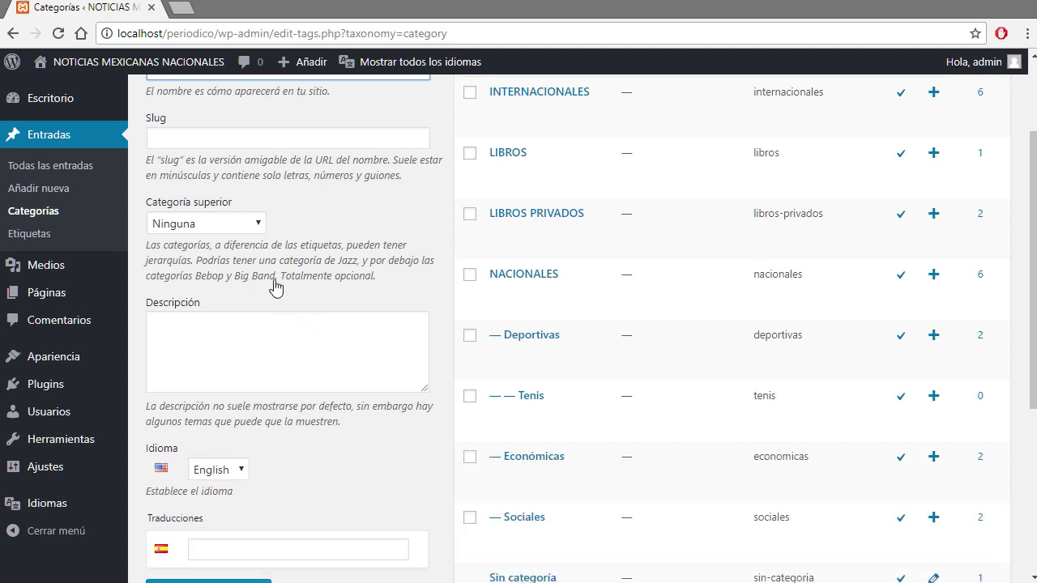
{"action": "scroll", "coordinate": [331, 327], "scroll_direction": "up", "scroll_amount": 2}
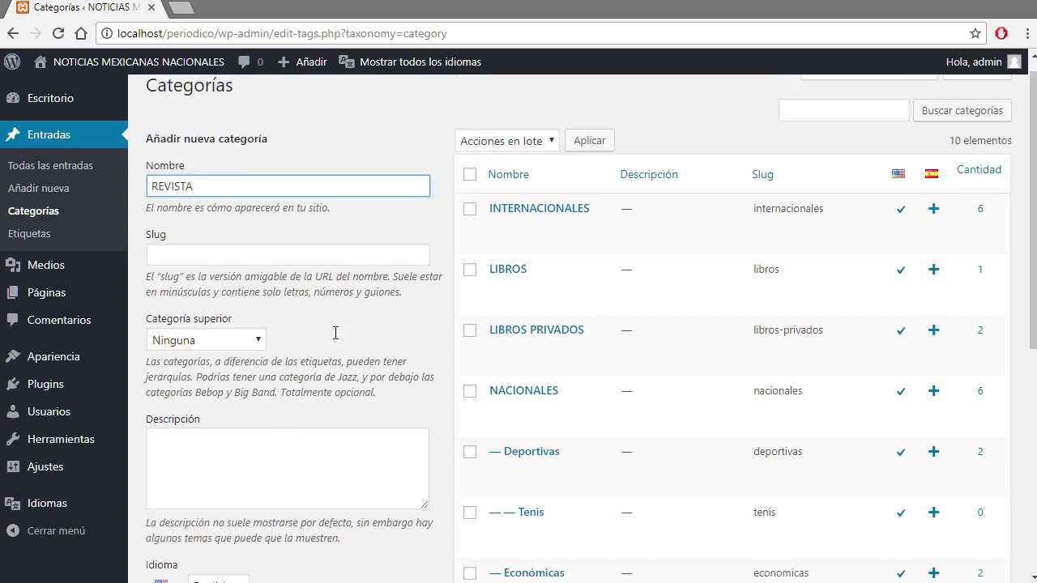
{"action": "scroll", "coordinate": [312, 324], "scroll_direction": "down", "scroll_amount": 2}
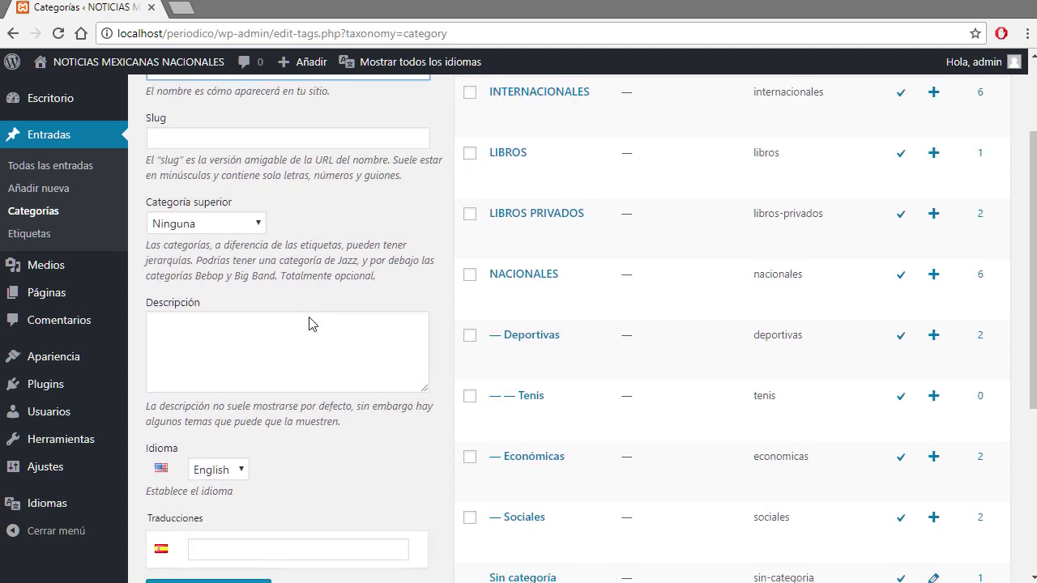
{"action": "left_click", "coordinate": [241, 471]}
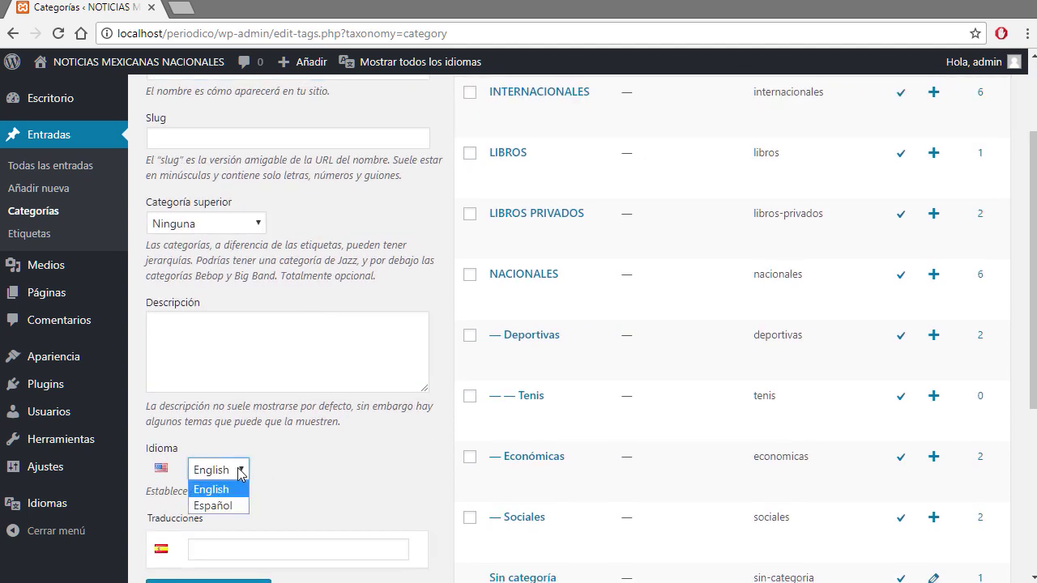
{"action": "left_click", "coordinate": [227, 506]}
{"action": "scroll", "coordinate": [340, 477], "scroll_direction": "down", "scroll_amount": 2}
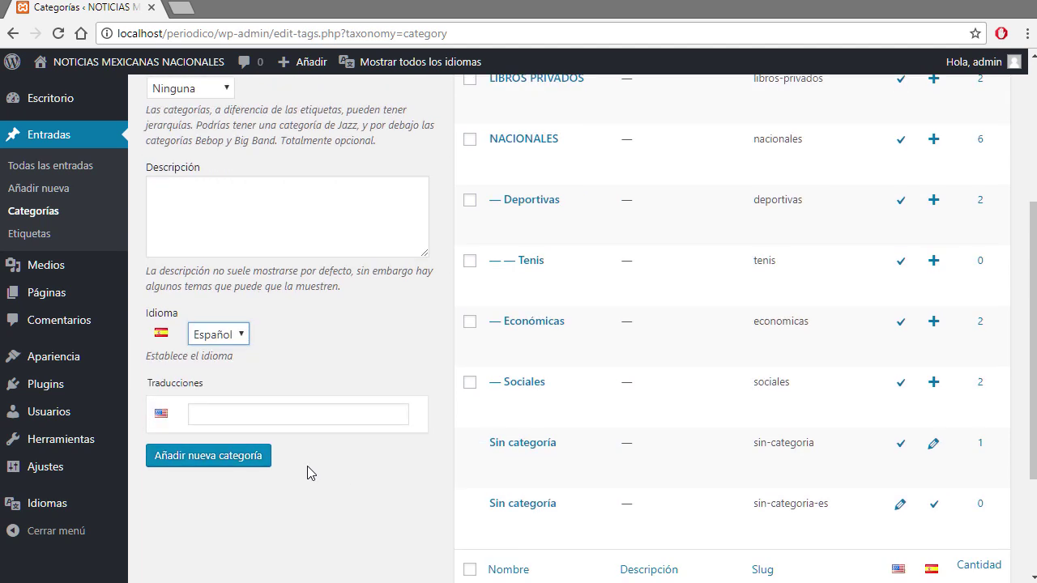
Step: Enter MAGAZINE as the English translation and add the REVISTA category
{"action": "left_click", "coordinate": [249, 422]}
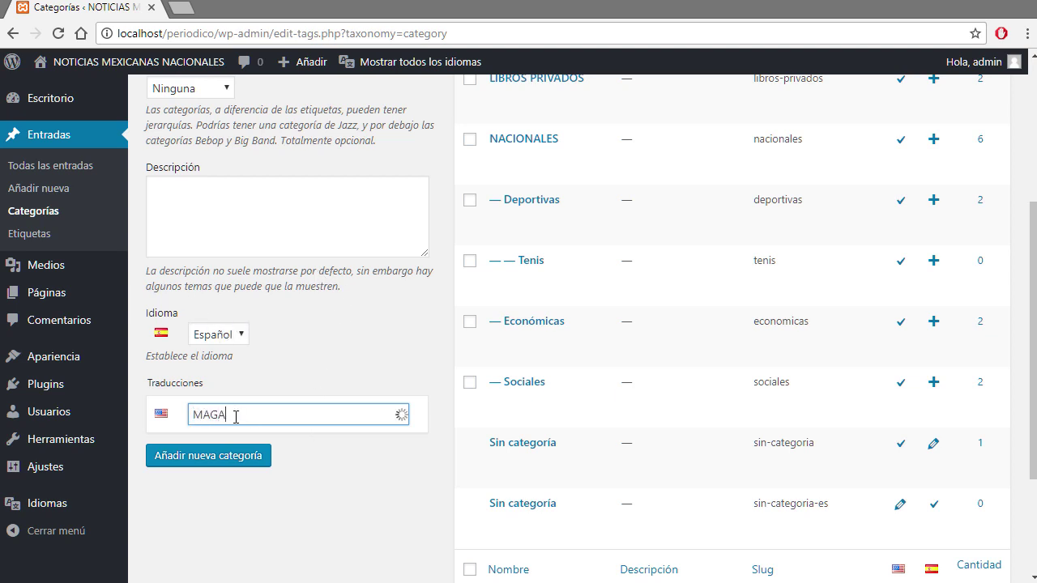
{"action": "type", "text": "ZINE"}
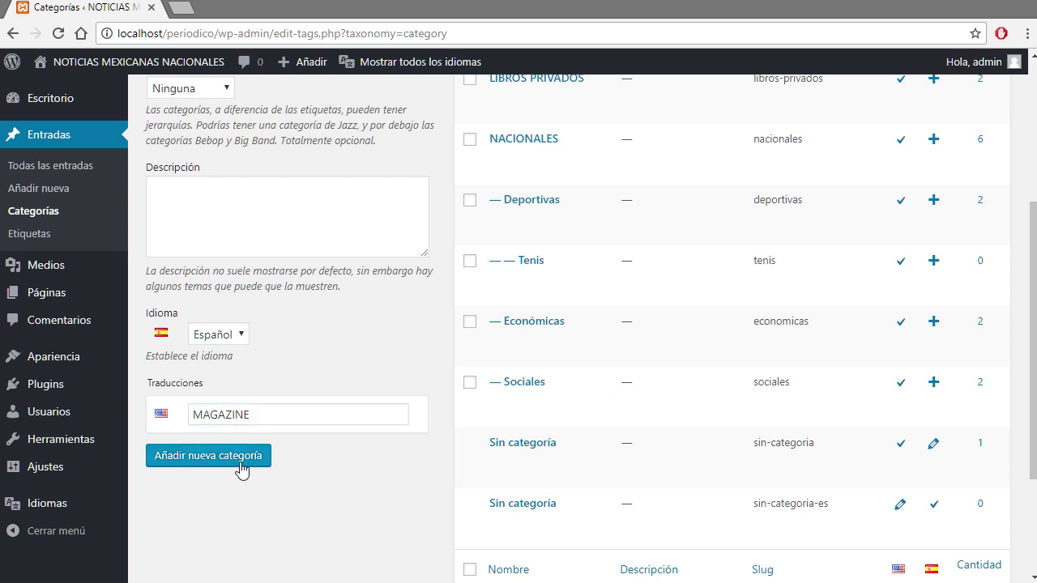
{"action": "left_click", "coordinate": [229, 466]}
Step: Create the English translation of the REVISTA category with the name MAGAZINE
{"action": "scroll", "coordinate": [420, 379], "scroll_direction": "up", "scroll_amount": 3}
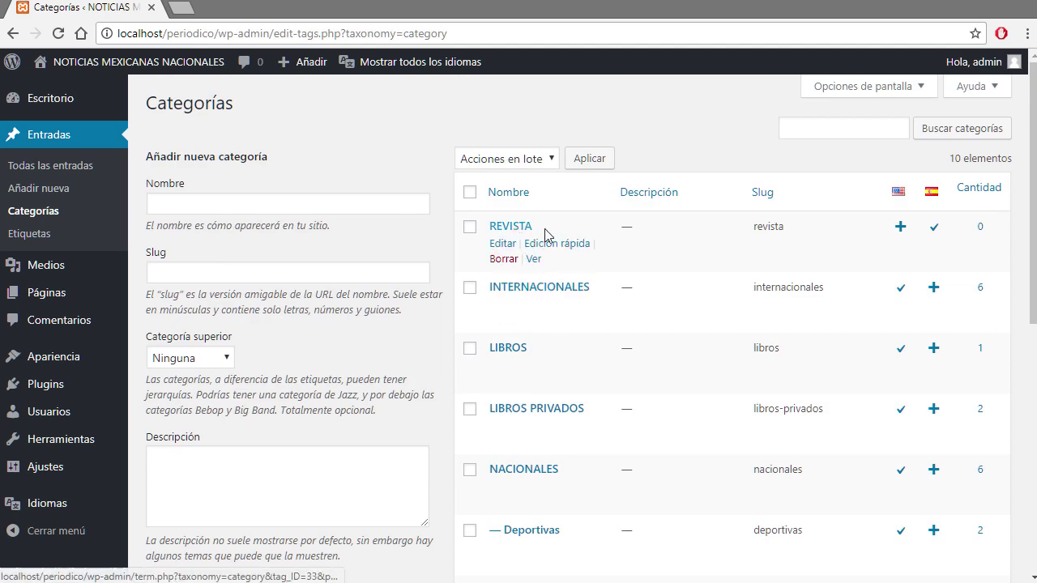
{"action": "left_click", "coordinate": [900, 228]}
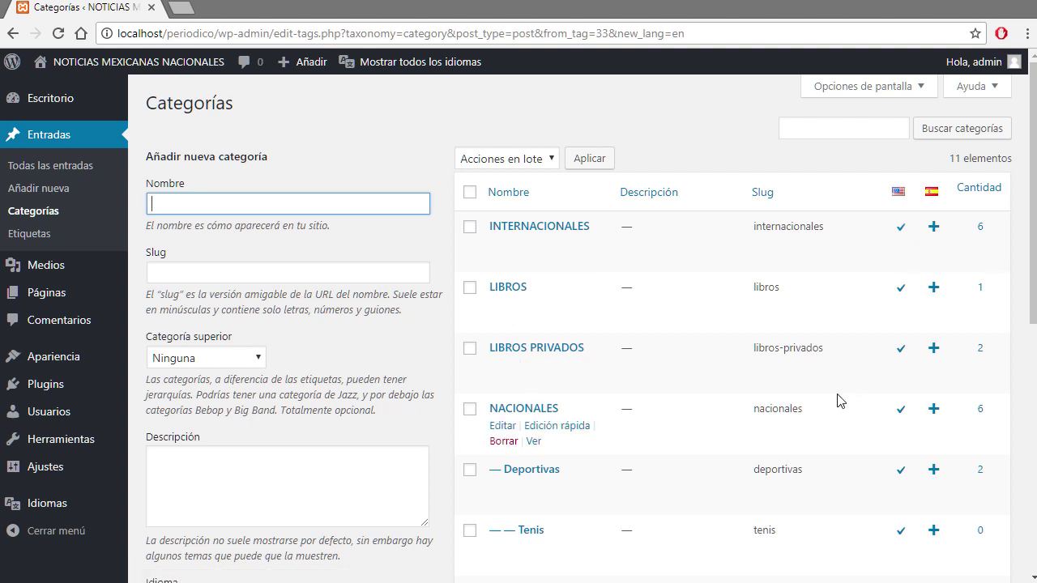
{"action": "scroll", "coordinate": [840, 401], "scroll_direction": "down", "scroll_amount": 3}
{"action": "scroll", "coordinate": [839, 401], "scroll_direction": "up", "scroll_amount": 3}
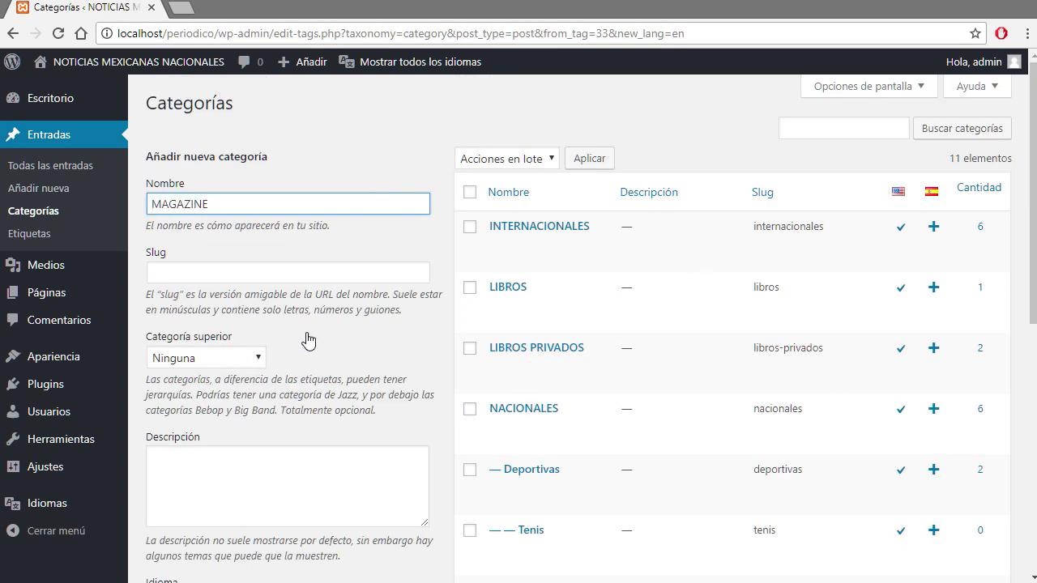
{"action": "scroll", "coordinate": [409, 373], "scroll_direction": "down", "scroll_amount": 3}
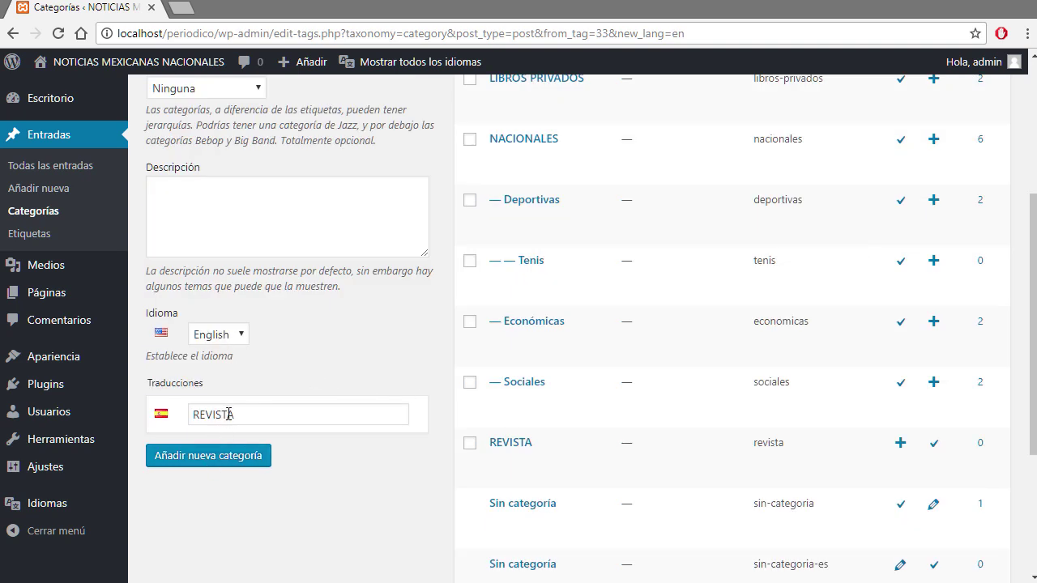
{"action": "left_click", "coordinate": [257, 453]}
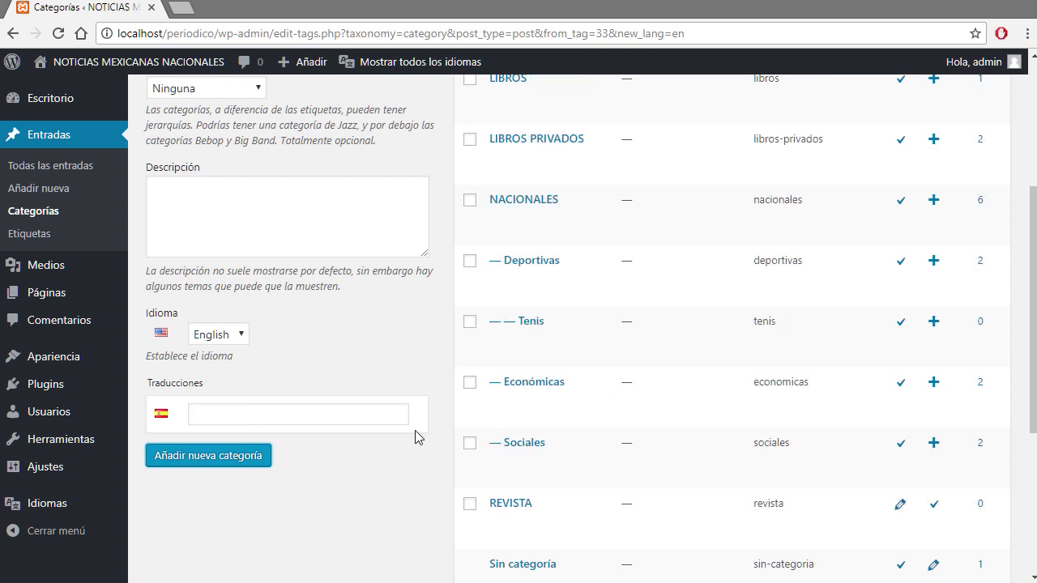
Step: Inspect the language and translation settings of the MAGAZINE category, and return to the category list to check REVISTA
{"action": "scroll", "coordinate": [414, 437], "scroll_direction": "up", "scroll_amount": 3}
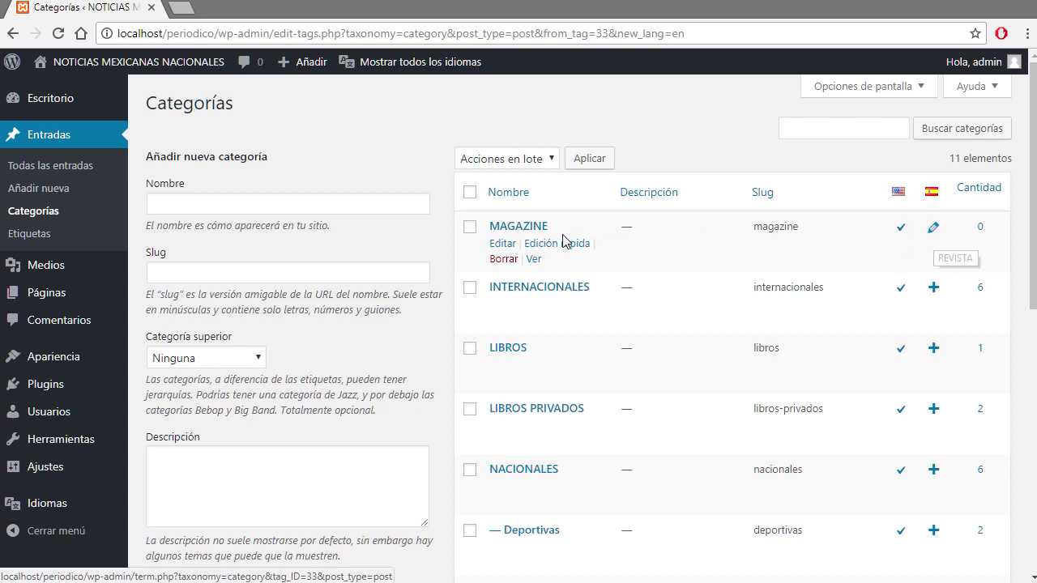
{"action": "left_click", "coordinate": [517, 228]}
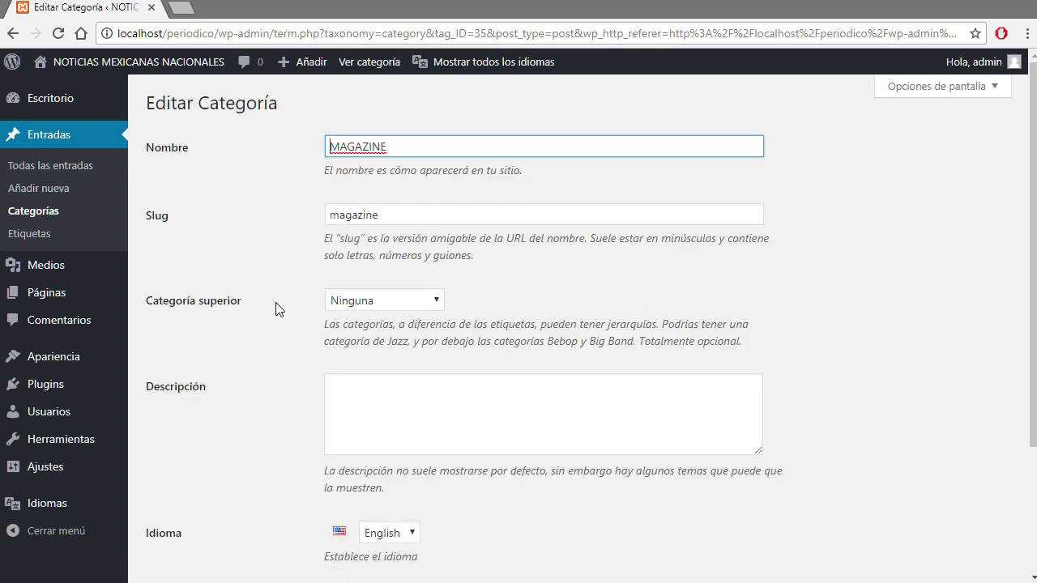
{"action": "scroll", "coordinate": [264, 324], "scroll_direction": "down", "scroll_amount": 2}
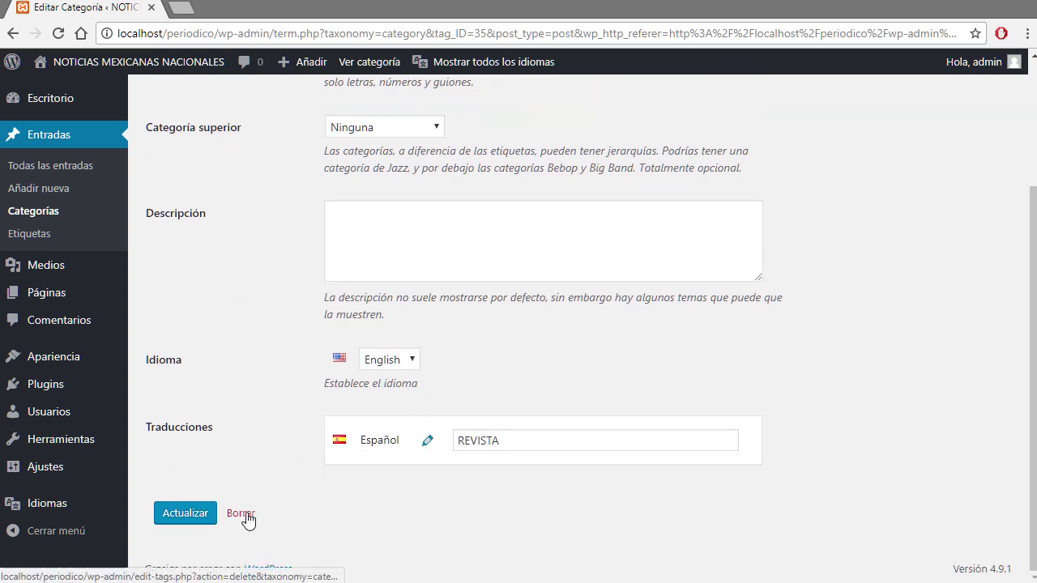
{"action": "left_click", "coordinate": [13, 33]}
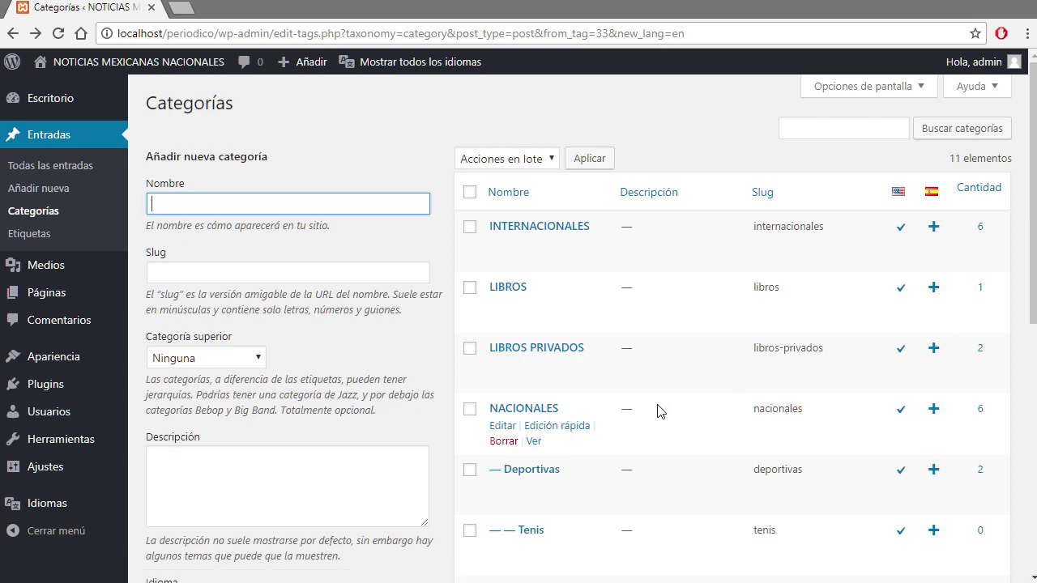
{"action": "scroll", "coordinate": [659, 410], "scroll_direction": "down", "scroll_amount": 5}
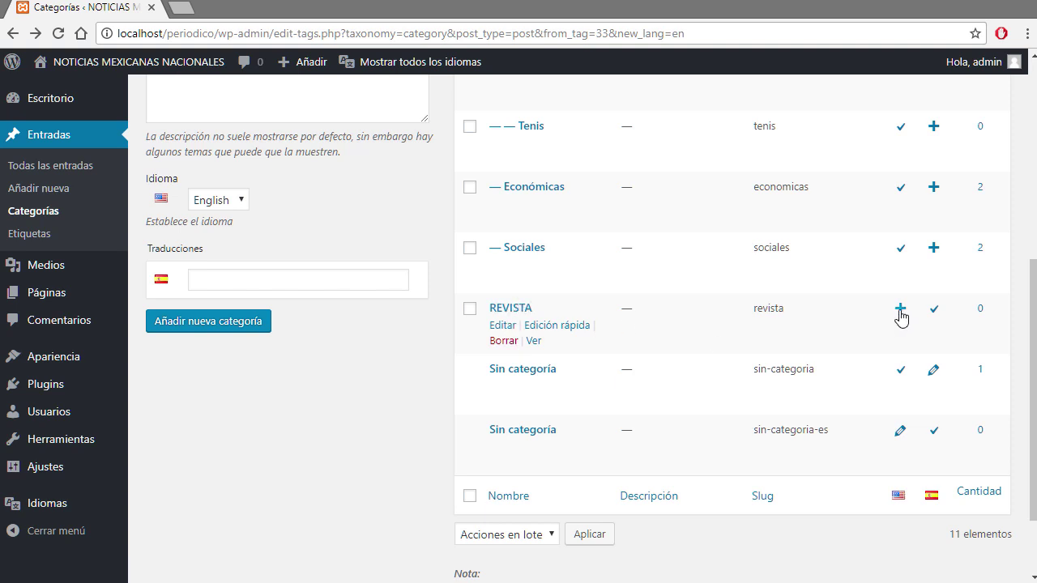
{"action": "scroll", "coordinate": [902, 324], "scroll_direction": "up", "scroll_amount": 5}
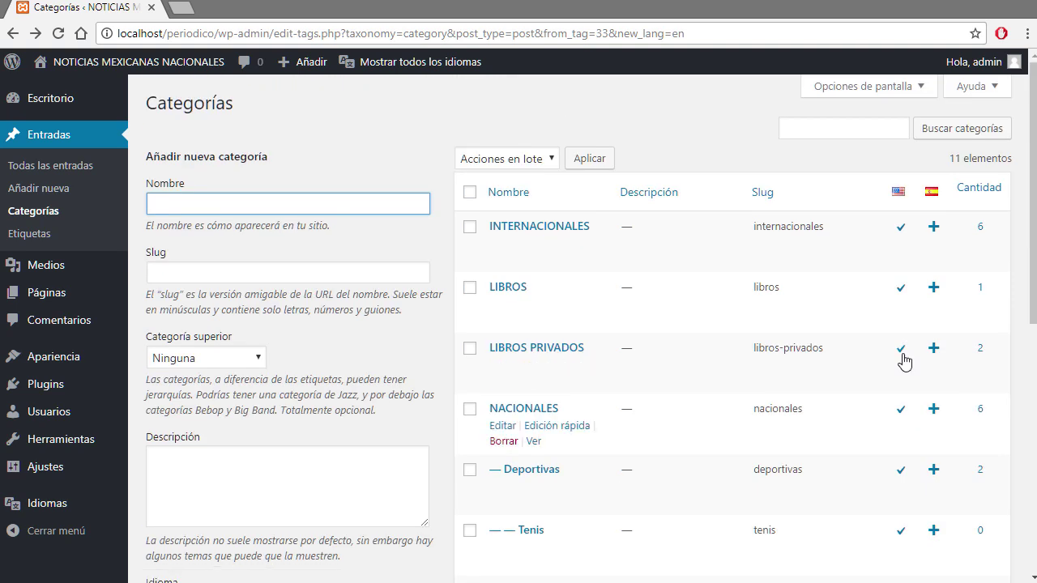
Step: Start a new post and review its language choices and the categories offered with English selected
{"action": "left_click", "coordinate": [47, 189]}
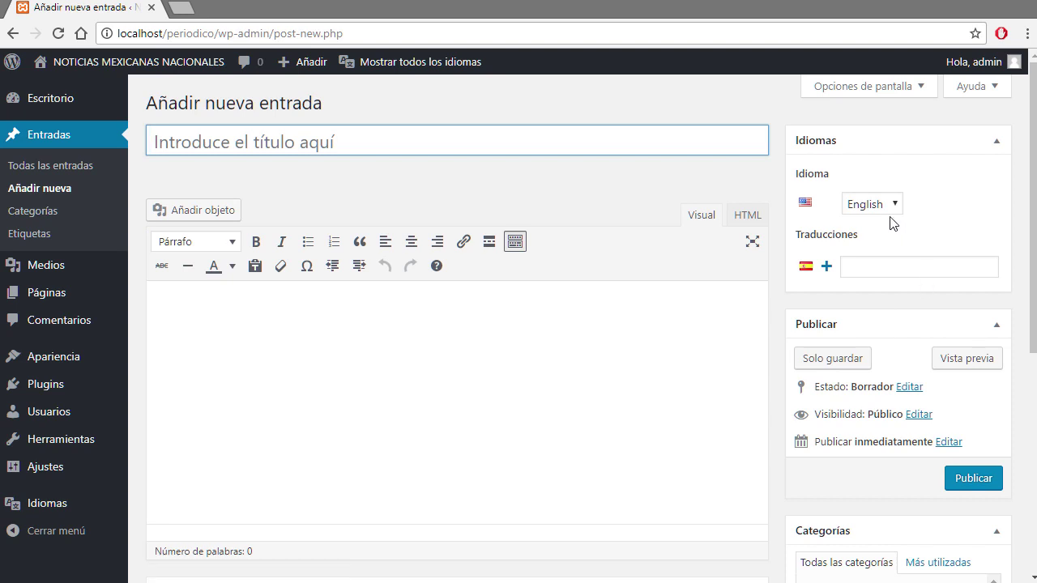
{"action": "left_click", "coordinate": [896, 208]}
{"action": "left_click", "coordinate": [898, 214]}
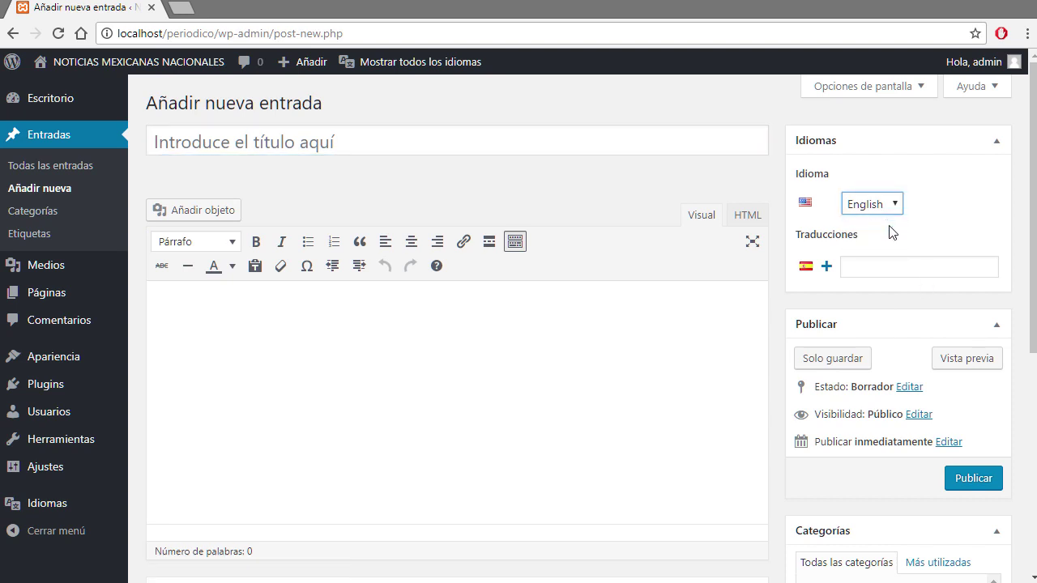
{"action": "scroll", "coordinate": [934, 236], "scroll_direction": "down", "scroll_amount": 5}
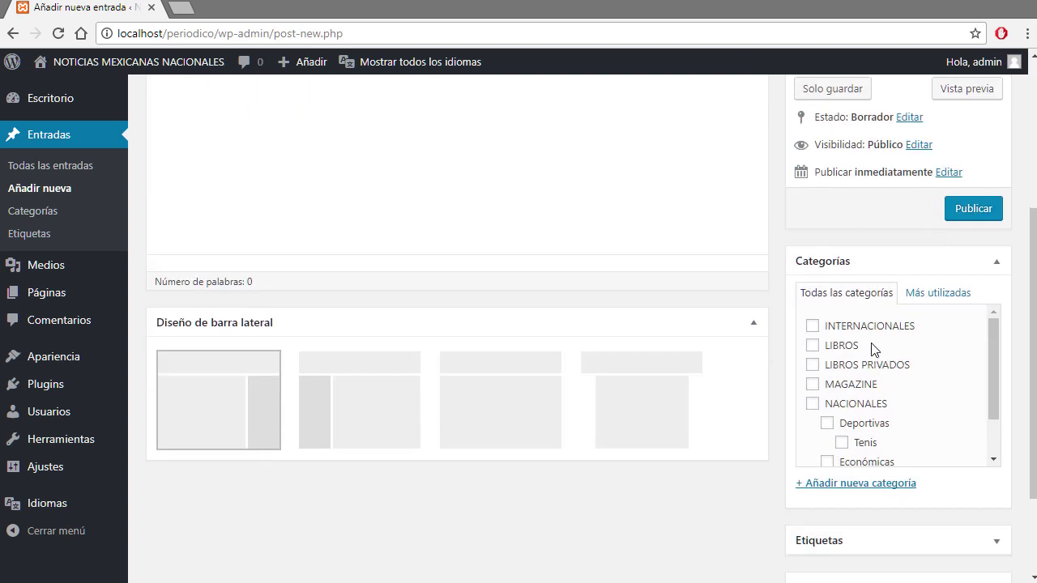
Step: Set the new post's language to Español and review the categories offered for it
{"action": "scroll", "coordinate": [875, 350], "scroll_direction": "down", "scroll_amount": 1}
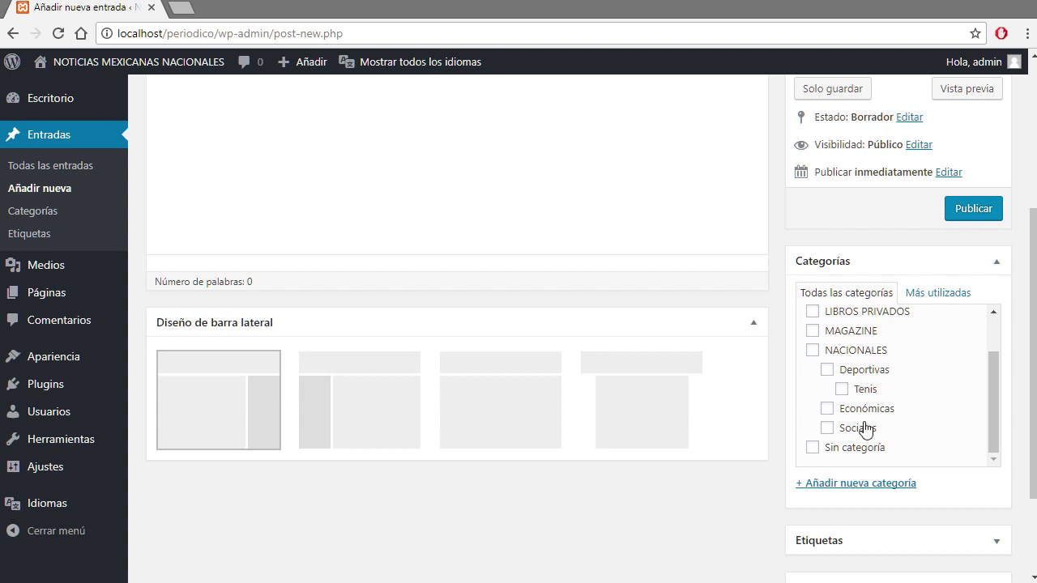
{"action": "scroll", "coordinate": [864, 405], "scroll_direction": "up", "scroll_amount": 1}
{"action": "scroll", "coordinate": [888, 338], "scroll_direction": "up", "scroll_amount": 5}
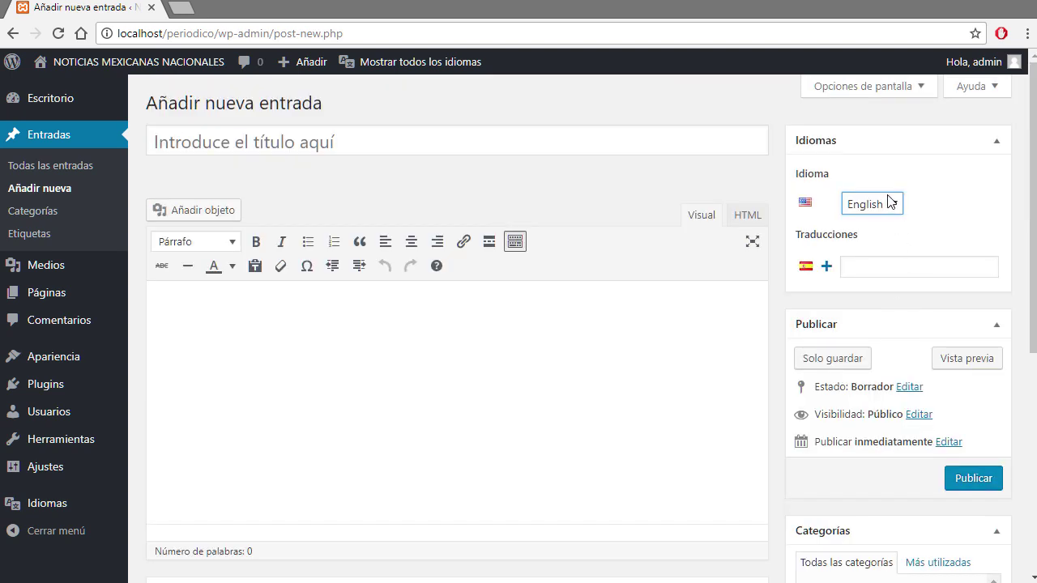
{"action": "left_click", "coordinate": [890, 203]}
{"action": "left_click", "coordinate": [872, 238]}
{"action": "scroll", "coordinate": [898, 389], "scroll_direction": "down", "scroll_amount": 4}
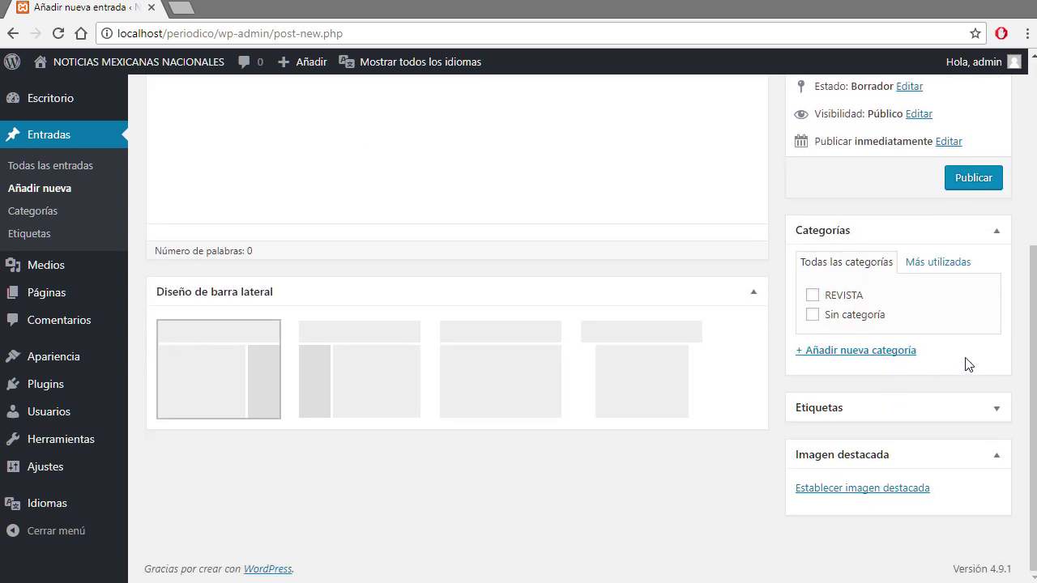
{"action": "scroll", "coordinate": [940, 321], "scroll_direction": "up", "scroll_amount": 2}
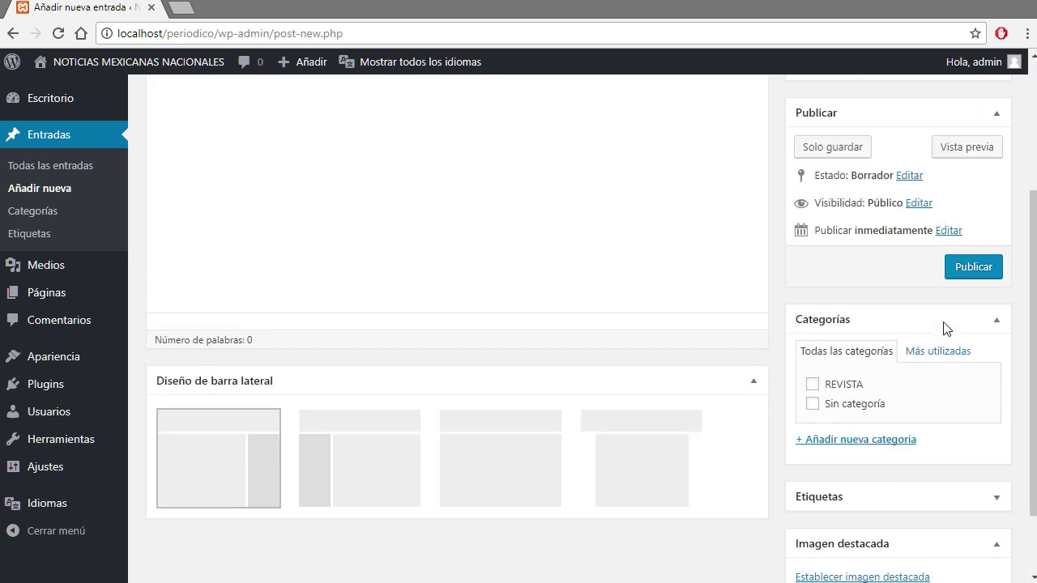
{"action": "scroll", "coordinate": [856, 402], "scroll_direction": "up", "scroll_amount": 2}
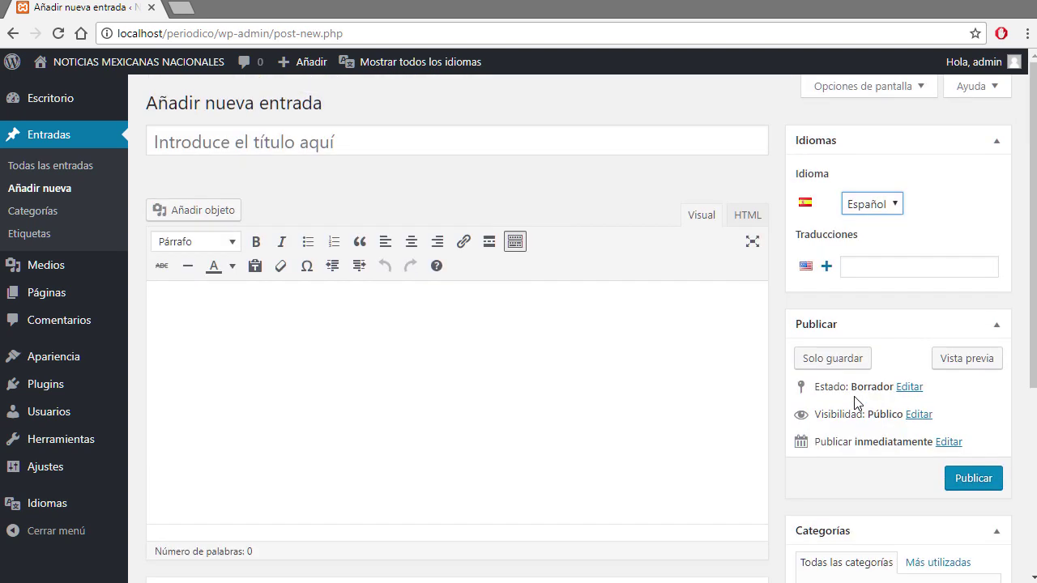
{"action": "scroll", "coordinate": [899, 234], "scroll_direction": "down", "scroll_amount": 2}
{"action": "scroll", "coordinate": [899, 235], "scroll_direction": "down", "scroll_amount": 1}
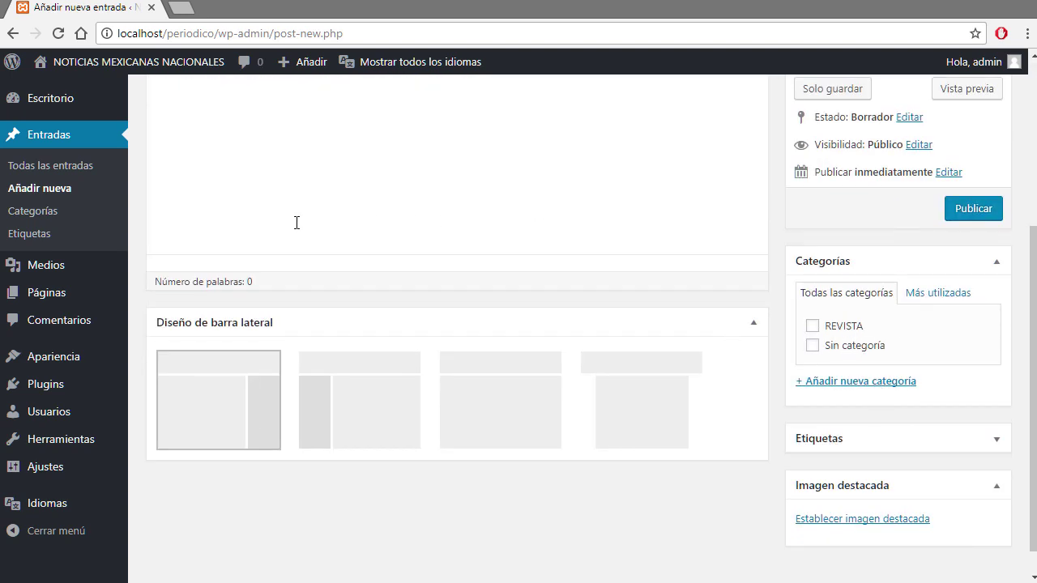
Step: Open the category list in a separate browser tab and examine which categories have English and Spanish translations
{"action": "right_click", "coordinate": [45, 212]}
{"action": "left_click", "coordinate": [52, 222]}
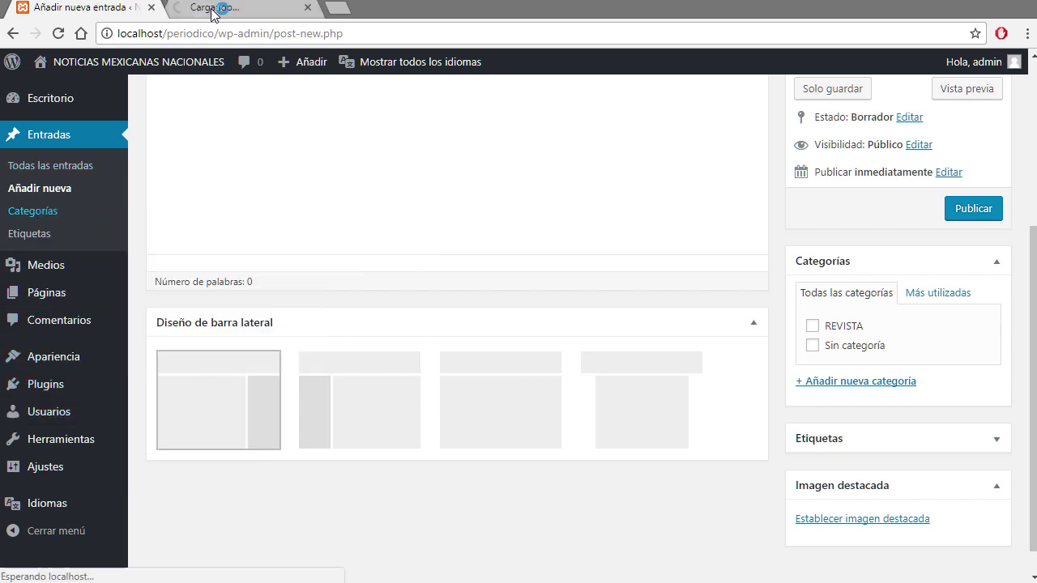
{"action": "left_click", "coordinate": [212, 9]}
{"action": "scroll", "coordinate": [906, 486], "scroll_direction": "down", "scroll_amount": 2}
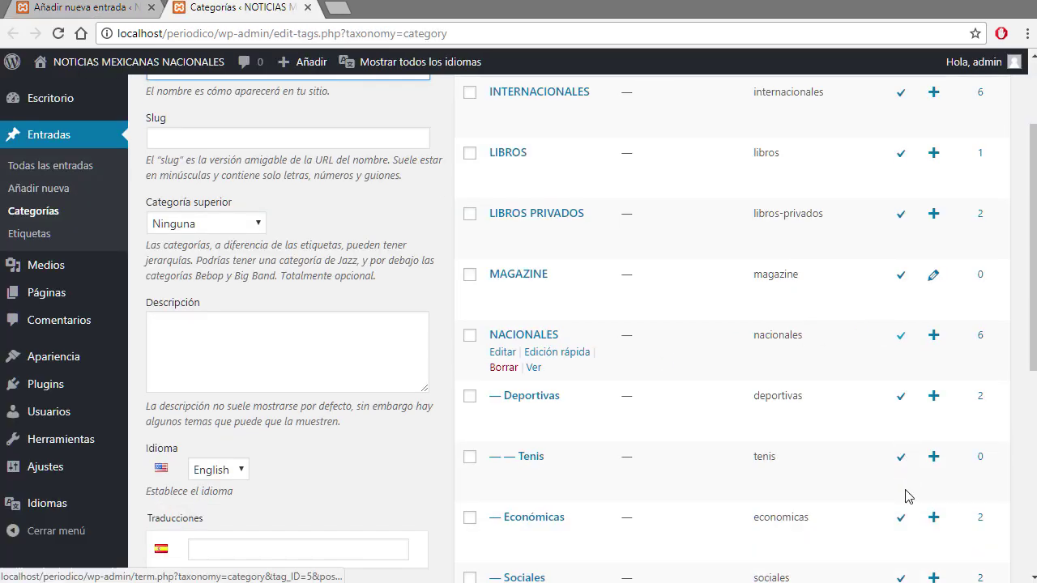
{"action": "scroll", "coordinate": [448, 305], "scroll_direction": "down", "scroll_amount": 2}
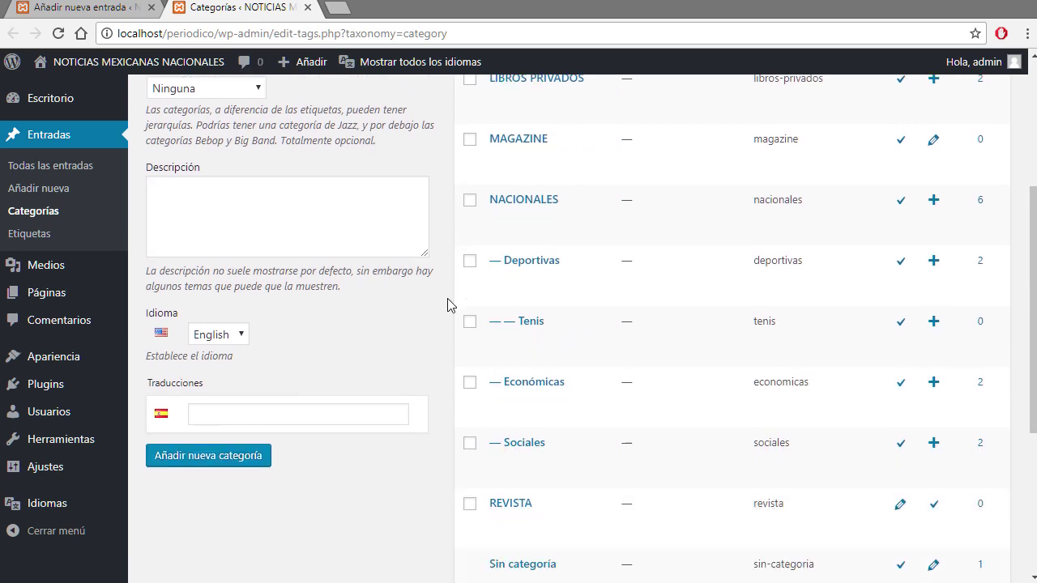
{"action": "scroll", "coordinate": [837, 278], "scroll_direction": "up", "scroll_amount": 4}
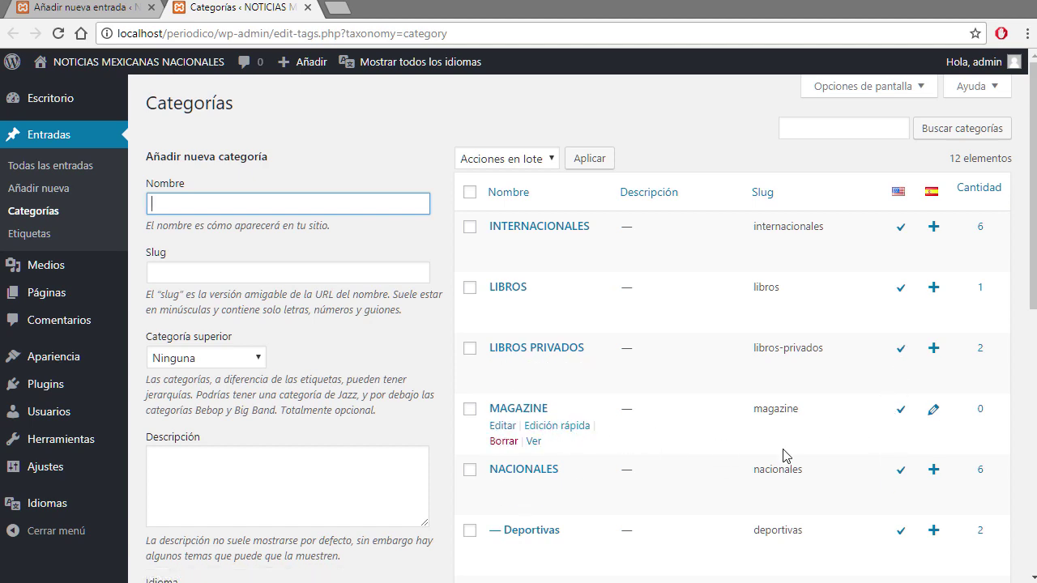
{"action": "scroll", "coordinate": [784, 456], "scroll_direction": "down", "scroll_amount": 6}
{"action": "scroll", "coordinate": [782, 456], "scroll_direction": "up", "scroll_amount": 2}
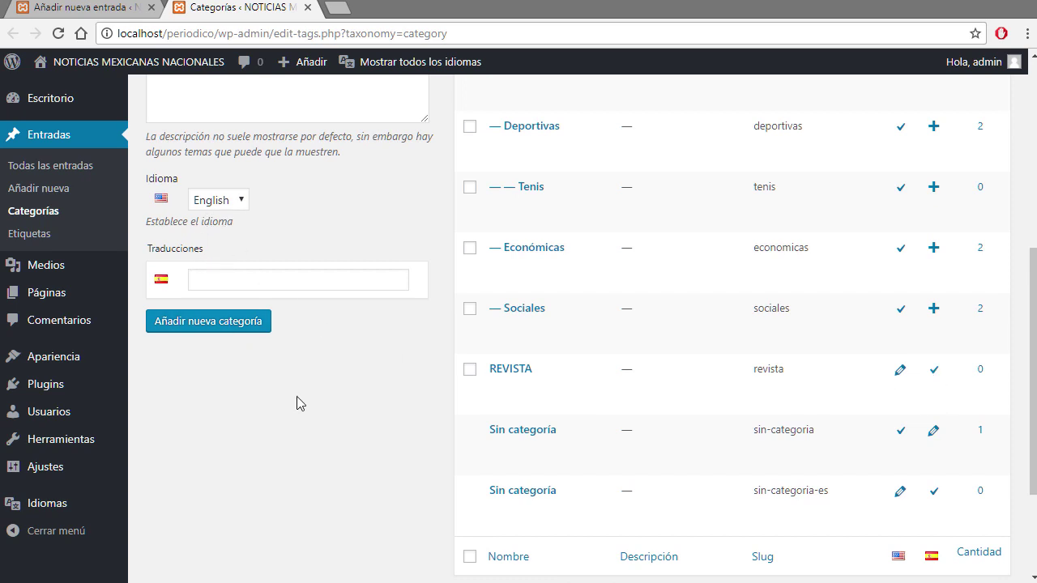
{"action": "scroll", "coordinate": [296, 401], "scroll_direction": "up", "scroll_amount": 5}
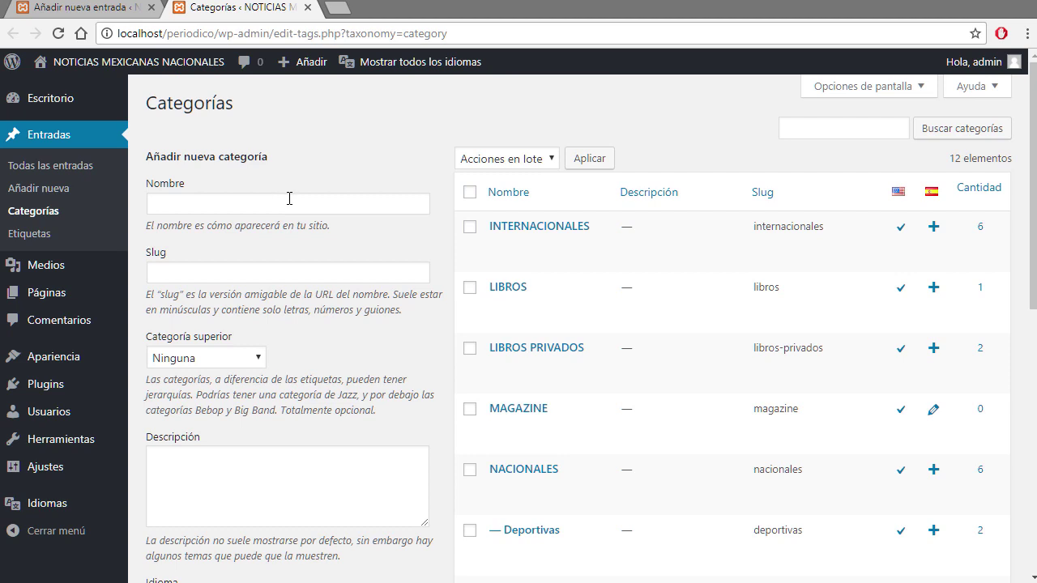
Step: Return to the new post, assign it to the REVISTA category and choose the full-width layout without a sidebar
{"action": "left_click", "coordinate": [122, 9]}
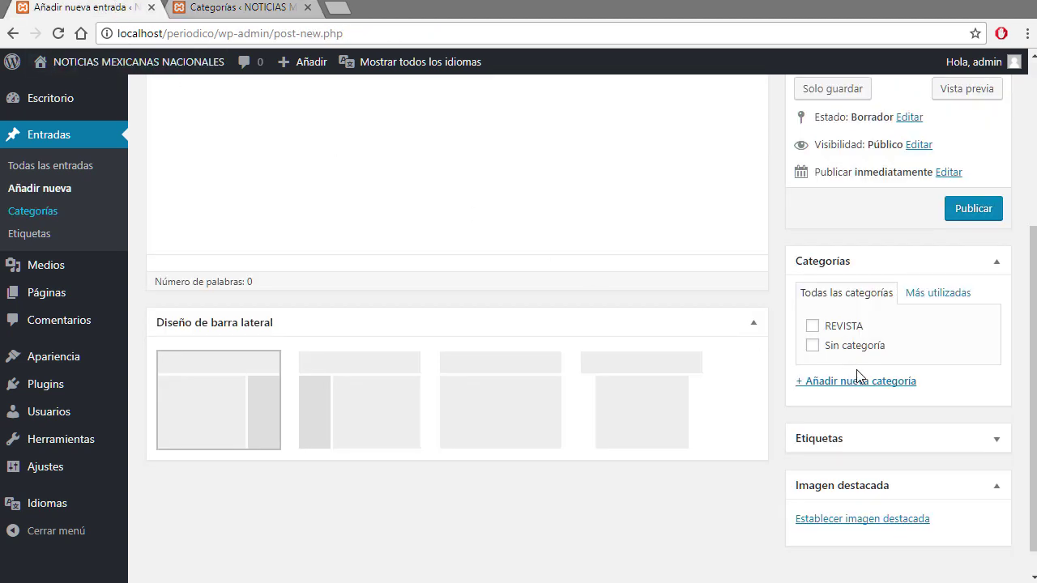
{"action": "scroll", "coordinate": [897, 332], "scroll_direction": "up", "scroll_amount": 4}
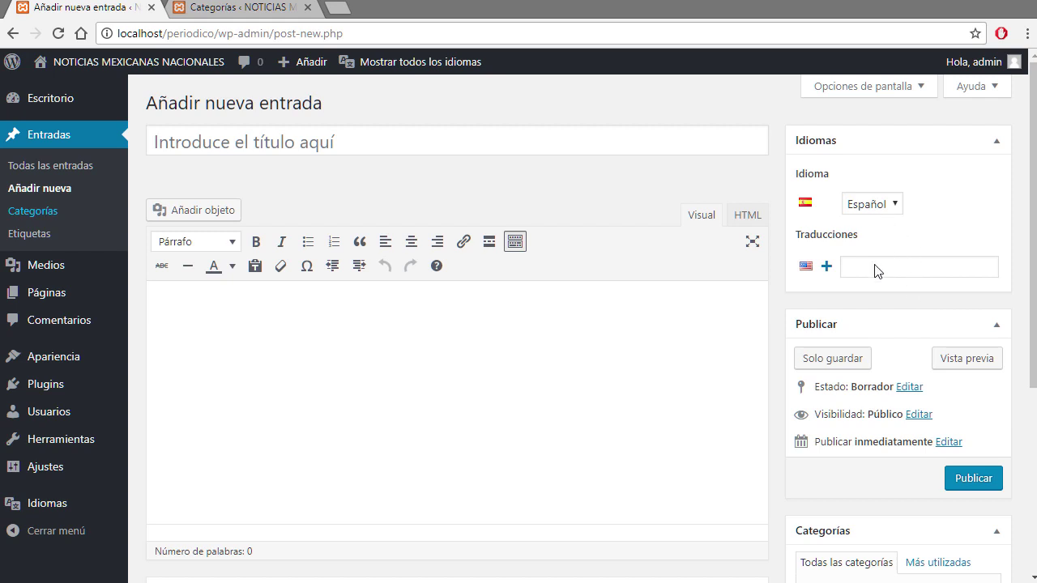
{"action": "scroll", "coordinate": [891, 356], "scroll_direction": "down", "scroll_amount": 3}
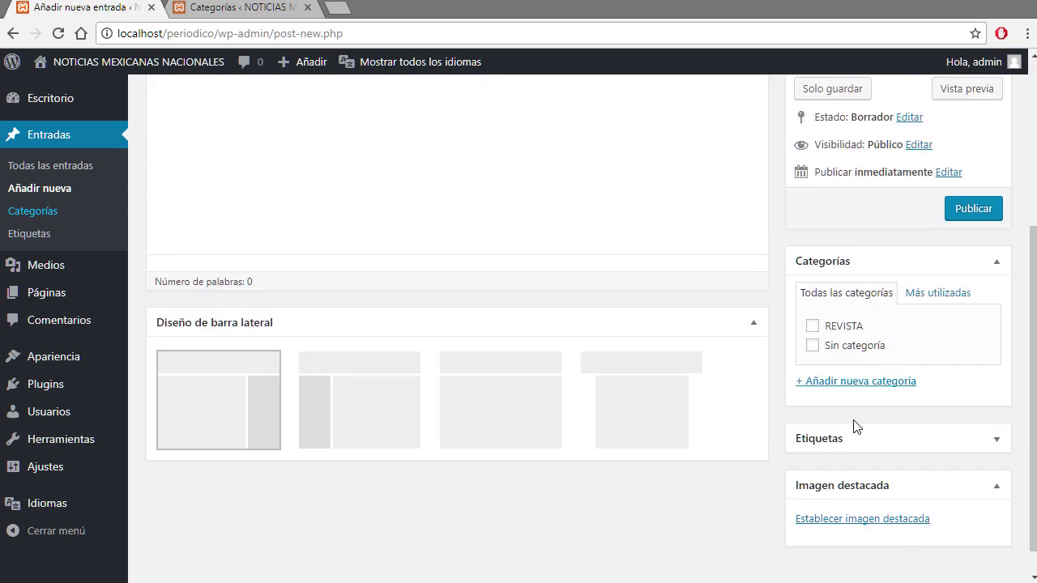
{"action": "left_click", "coordinate": [813, 328]}
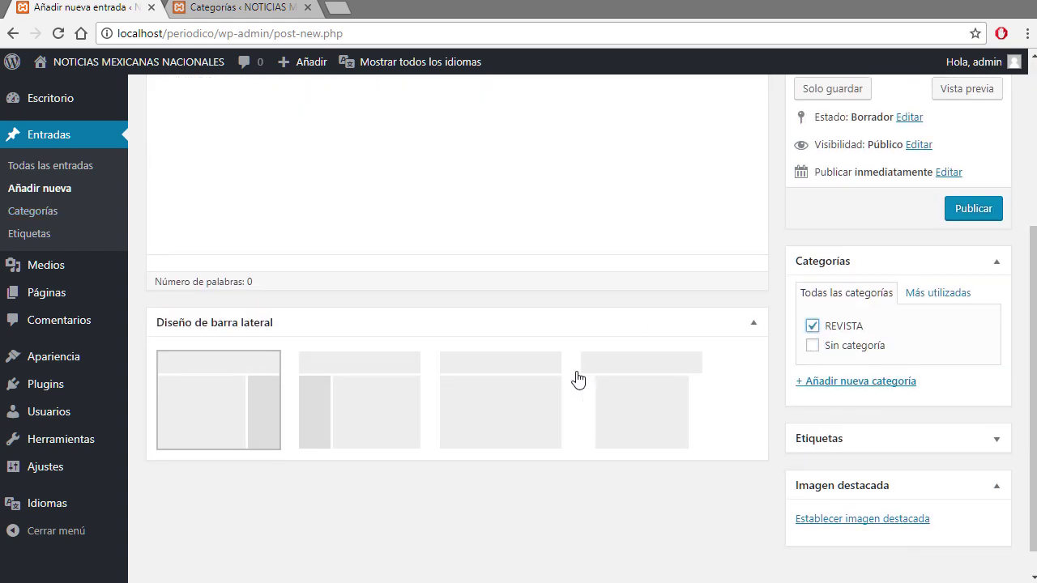
{"action": "left_click", "coordinate": [513, 411]}
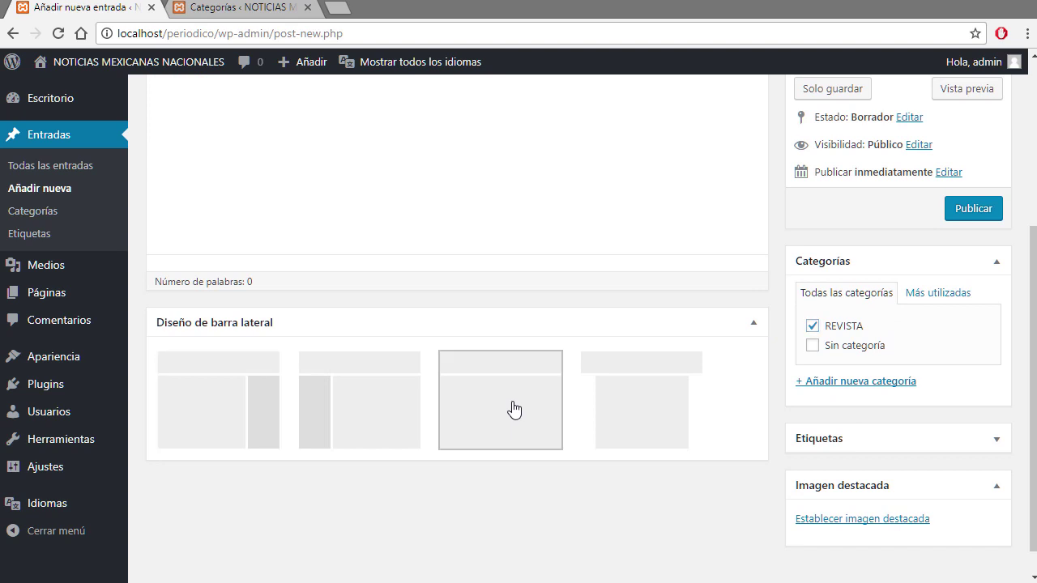
{"action": "left_click", "coordinate": [753, 323]}
Step: Title the Spanish post "MI REVISTA NUMERO 1"
{"action": "scroll", "coordinate": [583, 372], "scroll_direction": "up", "scroll_amount": 3}
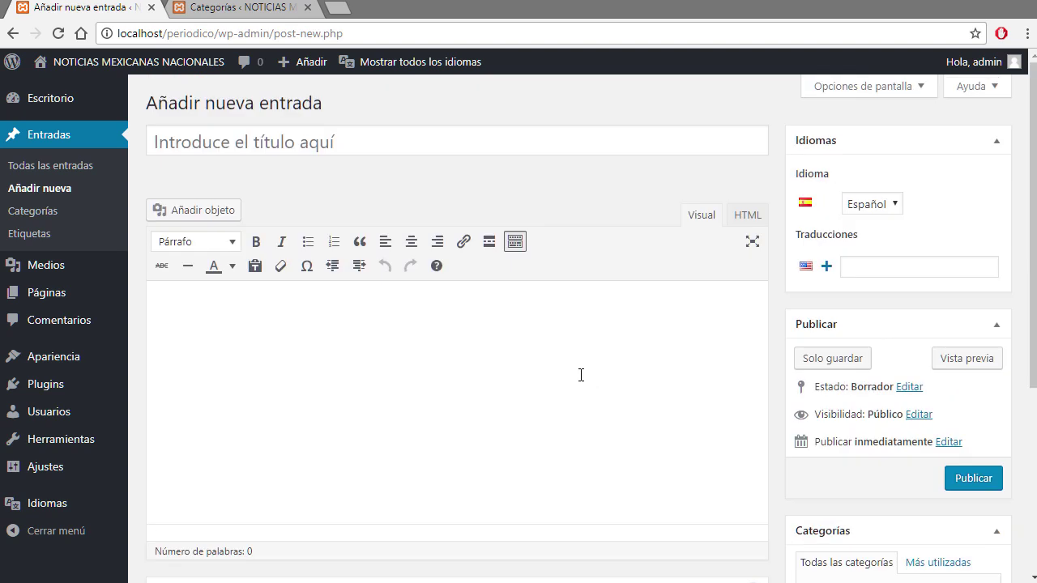
{"action": "left_click", "coordinate": [440, 140]}
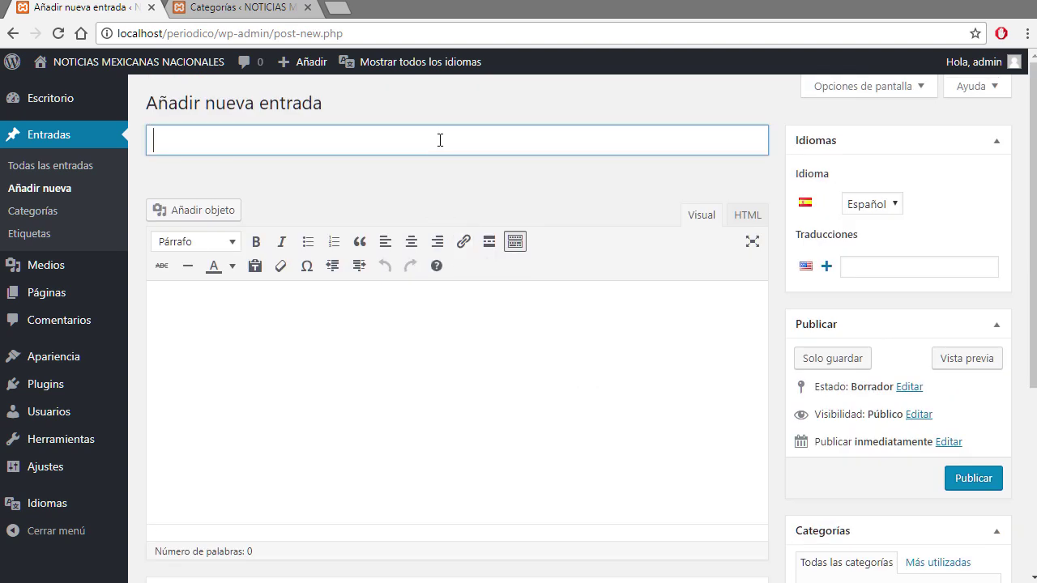
{"action": "type", "text": "MI REVISTA N"}
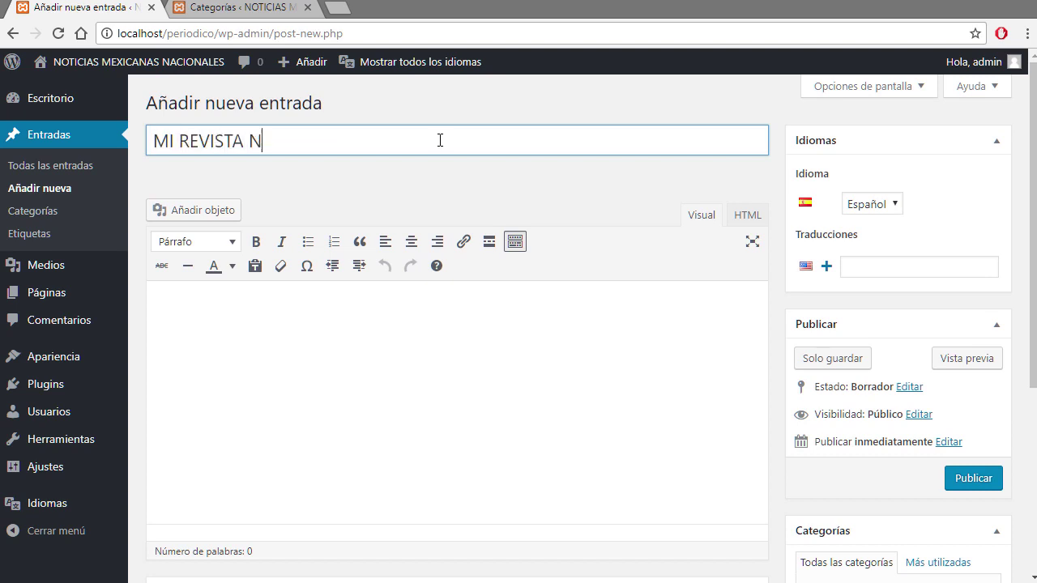
{"action": "type", "text": "UMERO 1"}
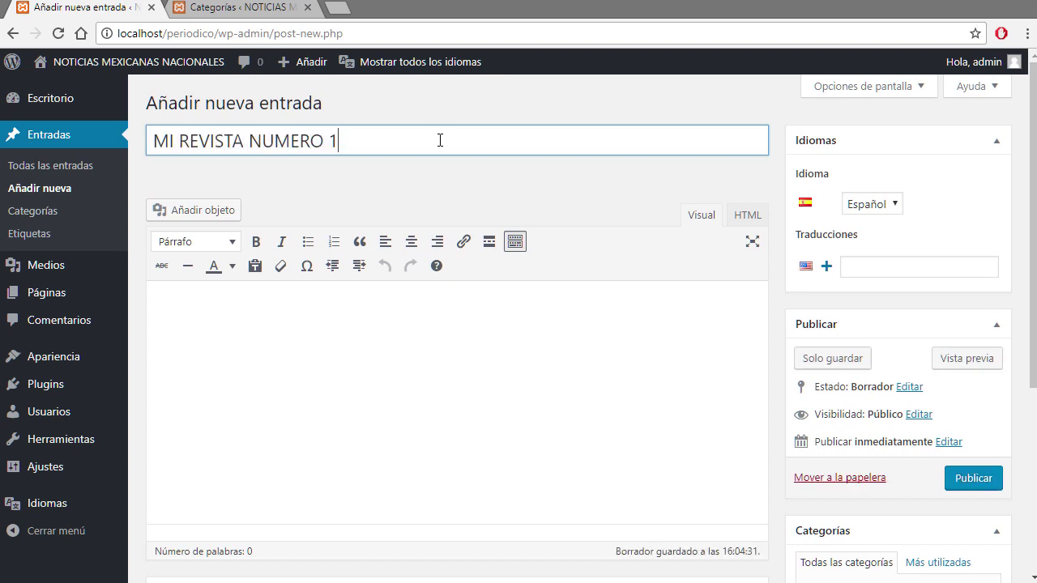
Step: Write the first paragraph of the post body: "Esto es un contenido en español."
{"action": "left_click", "coordinate": [491, 366]}
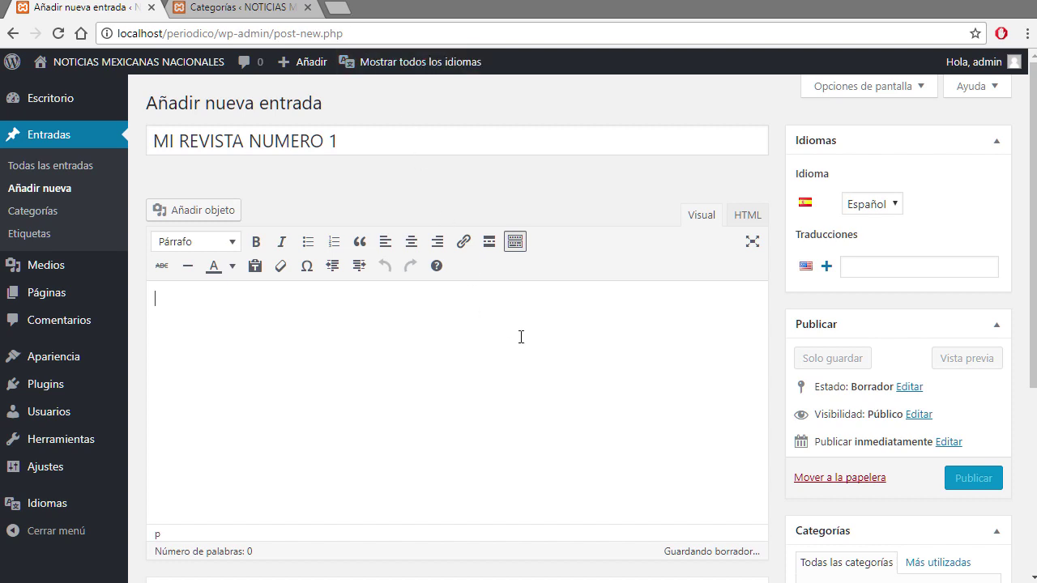
{"action": "type", "text": "Esto es u"}
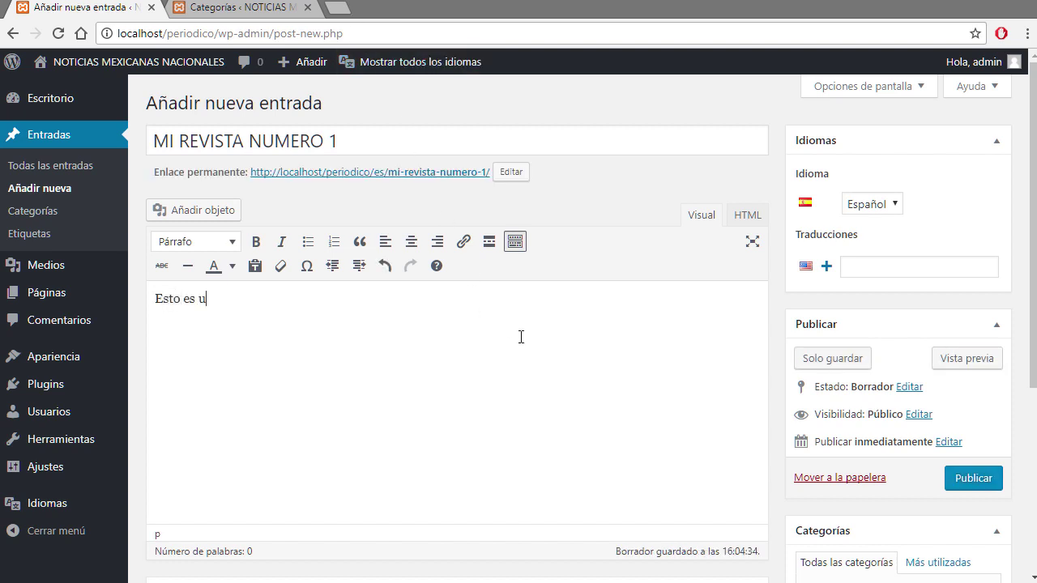
{"action": "type", "text": "n contenido en español."}
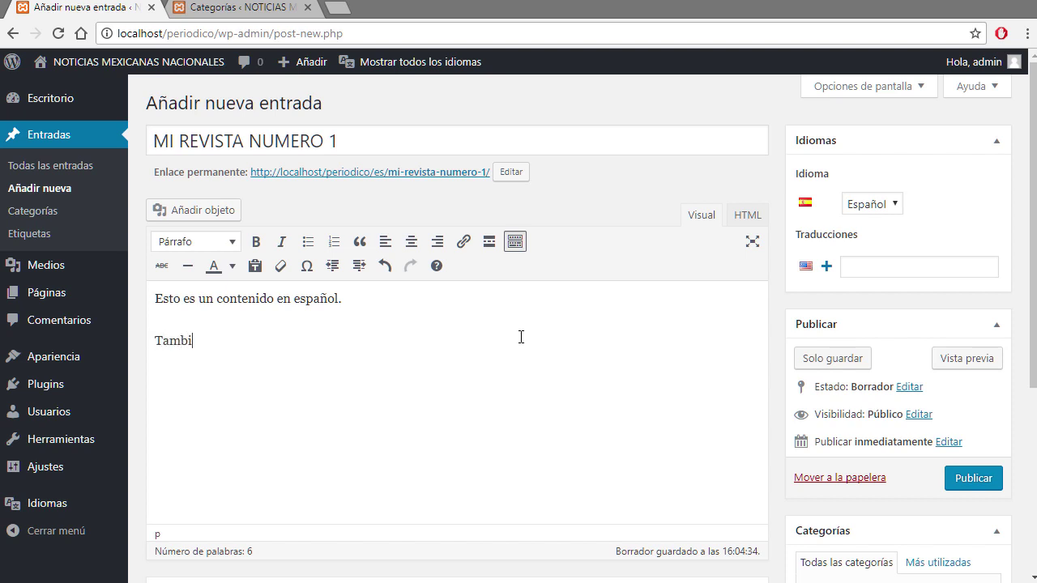
Step: Add a second paragraph: "También es un contenido para poder ver la cantidad de caracteres que se necesita en la forma de organización del contenido."
{"action": "type", "text": "un contenido "}
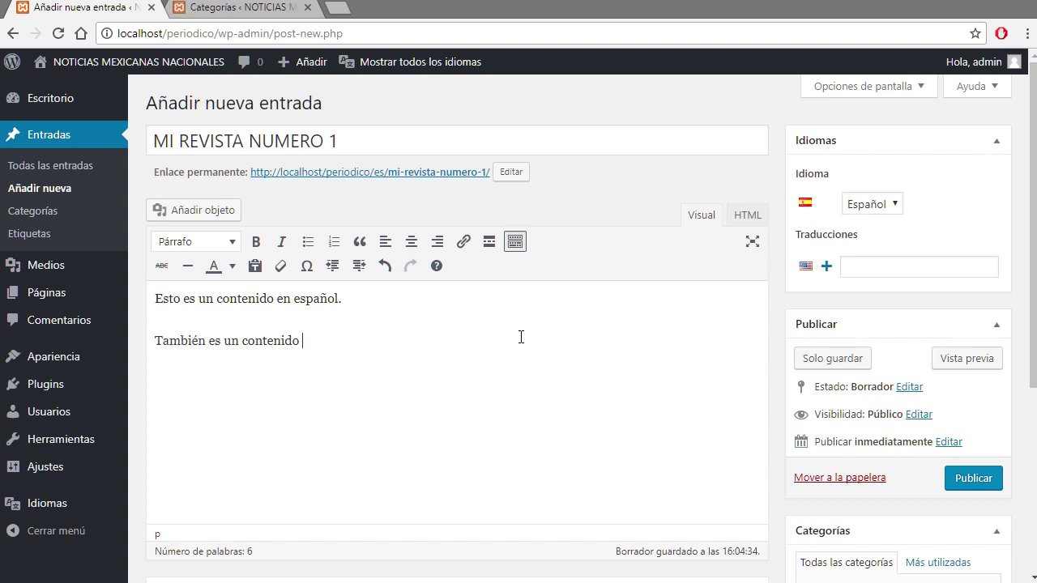
{"action": "type", "text": "para poder ver la cantidad de caracteres que se necesita p"}
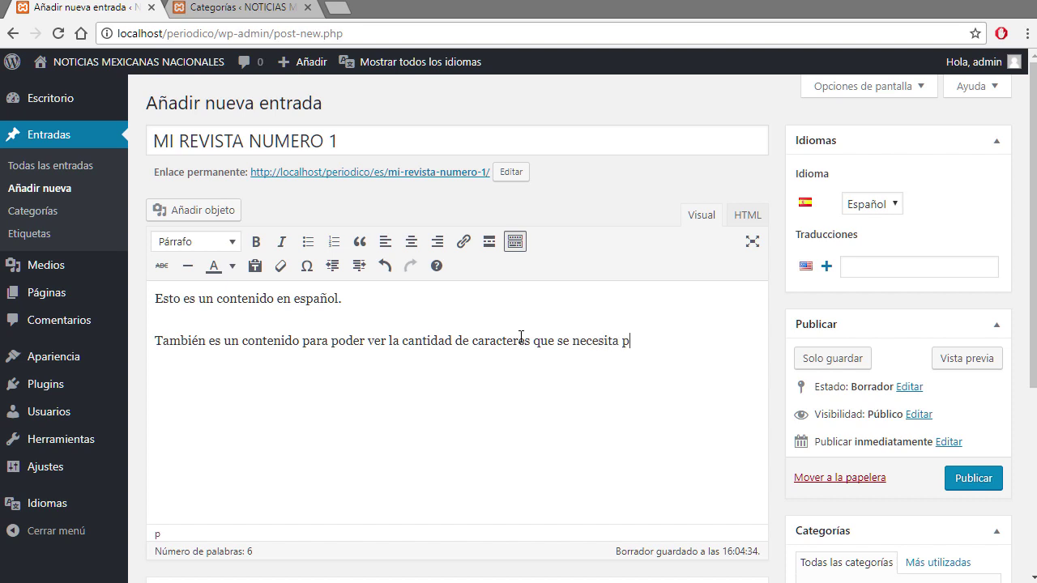
{"action": "key", "text": "BackSpace"}
{"action": "type", "text": "en la forma de organización de"}
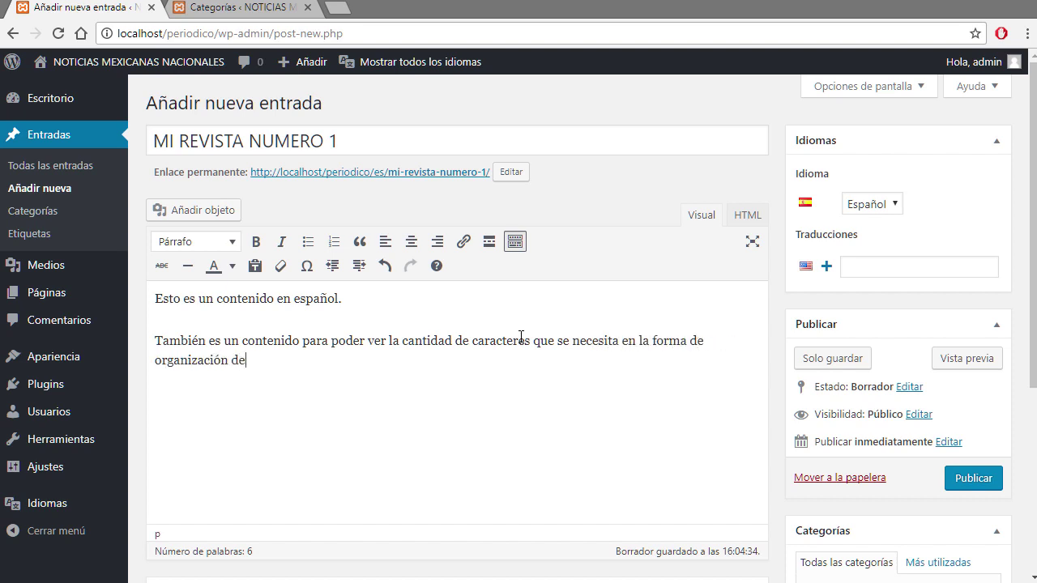
{"action": "key", "text": "BackSpace"}
{"action": "key", "text": "BackSpace"}
{"action": "key", "text": "BackSpace"}
{"action": "key", "text": "BackSpace"}
{"action": "type", "text": "ntenido"}
Step: Open the post's featured image chooser and start selecting a file from the computer to upload
{"action": "scroll", "coordinate": [942, 412], "scroll_direction": "down", "scroll_amount": 2}
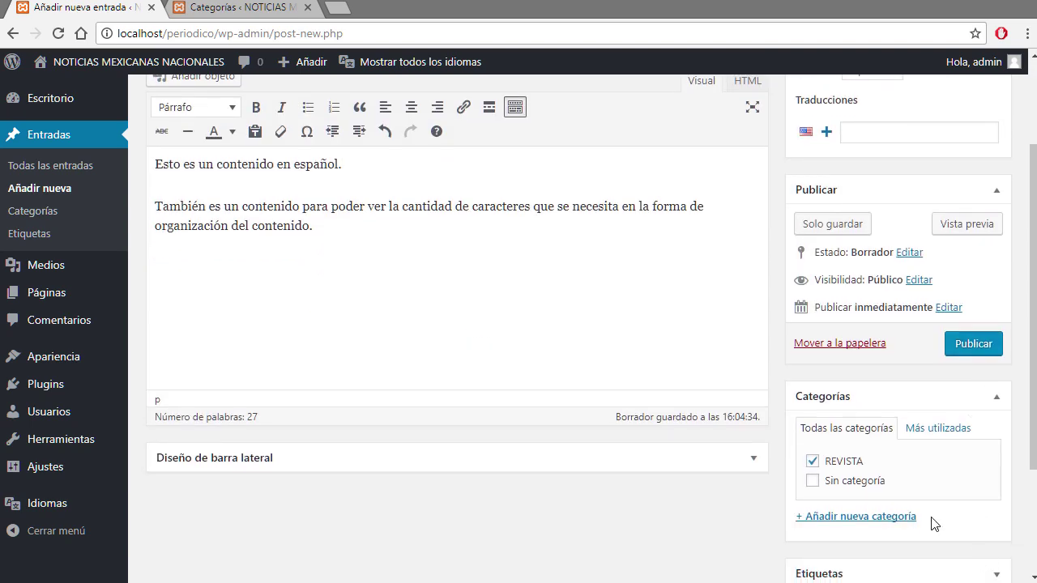
{"action": "scroll", "coordinate": [931, 523], "scroll_direction": "down", "scroll_amount": 2}
{"action": "left_click", "coordinate": [869, 518]}
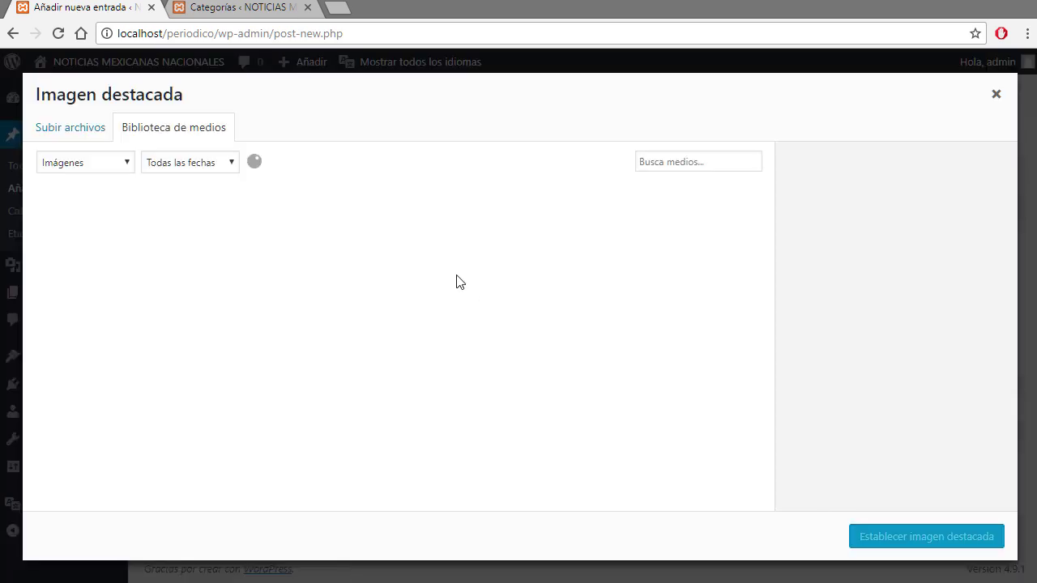
{"action": "left_click", "coordinate": [69, 131]}
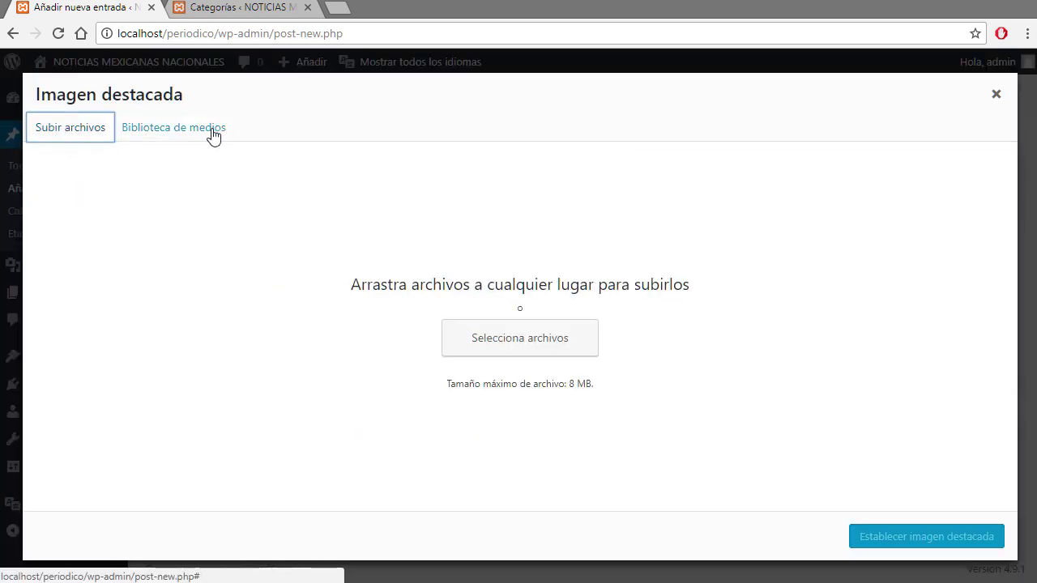
{"action": "left_click", "coordinate": [193, 131]}
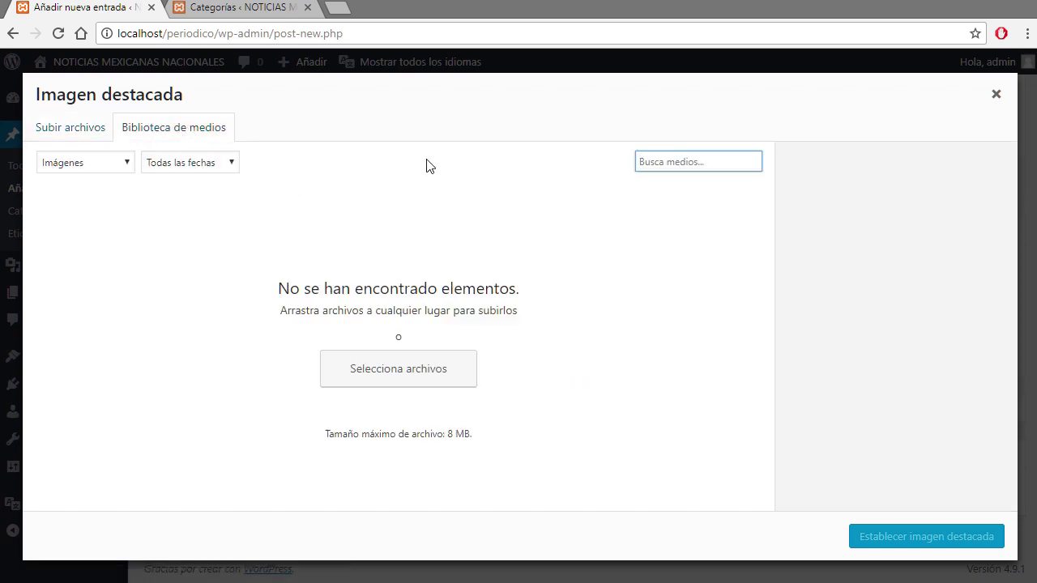
{"action": "left_click", "coordinate": [81, 133]}
{"action": "left_click", "coordinate": [146, 136]}
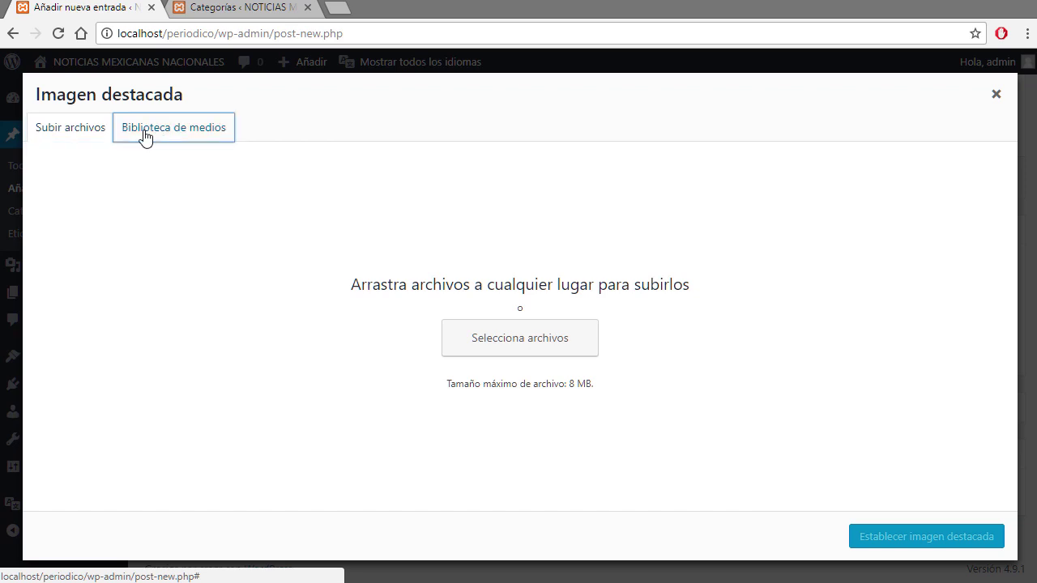
{"action": "left_click", "coordinate": [69, 134]}
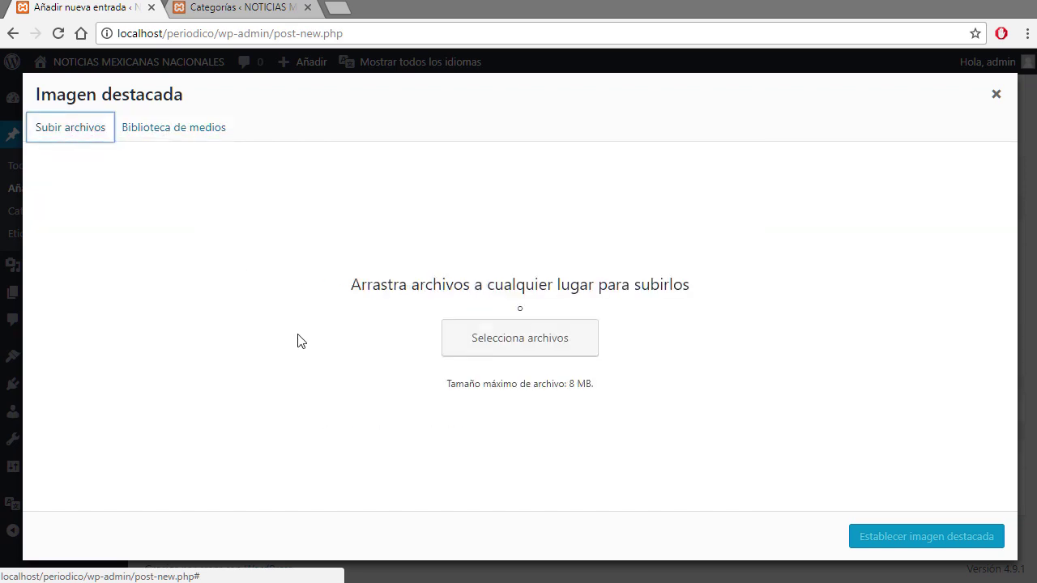
{"action": "left_click", "coordinate": [524, 347]}
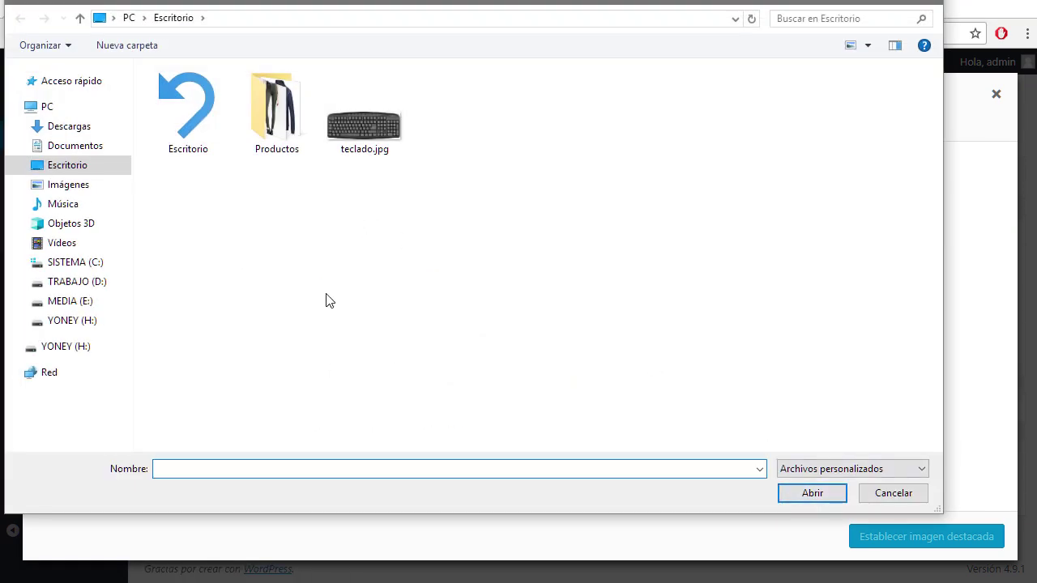
{"action": "double_click", "coordinate": [275, 129]}
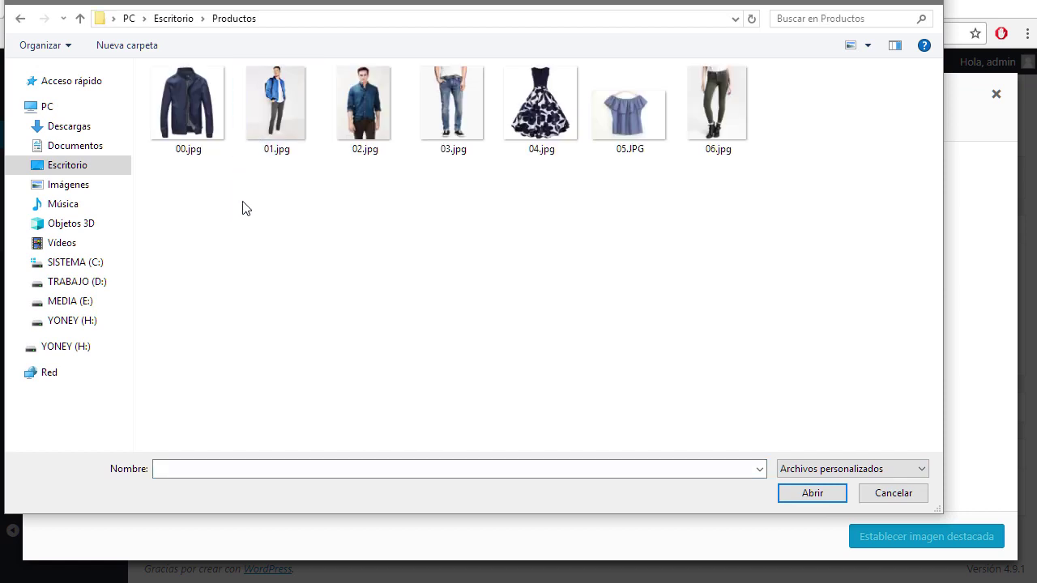
{"action": "left_click", "coordinate": [281, 97]}
{"action": "left_click", "coordinate": [369, 109]}
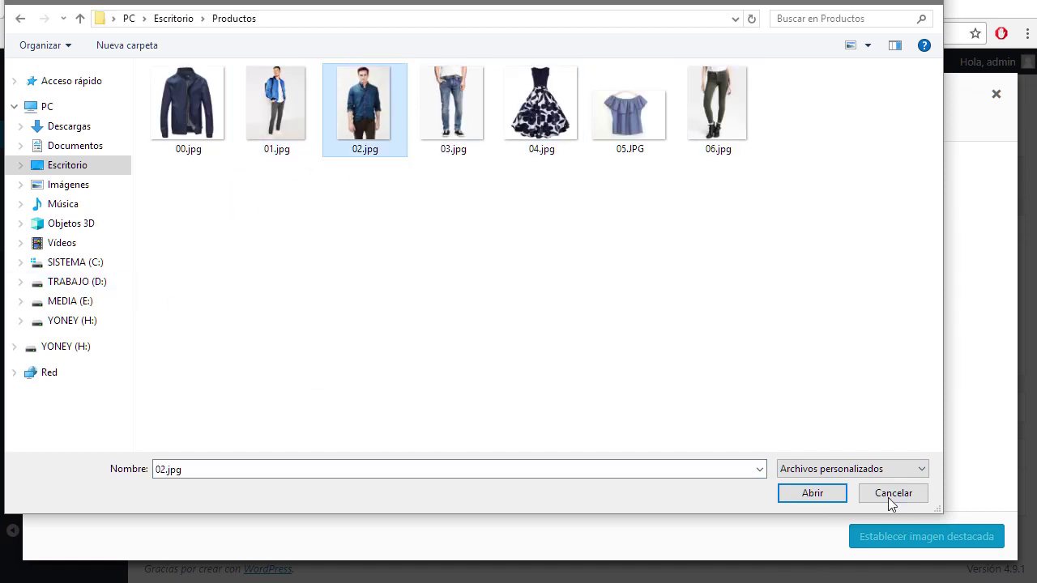
Step: Upload Tree-1.jpg from the Imágenes folder and set it as the post's featured image
{"action": "left_click", "coordinate": [81, 187]}
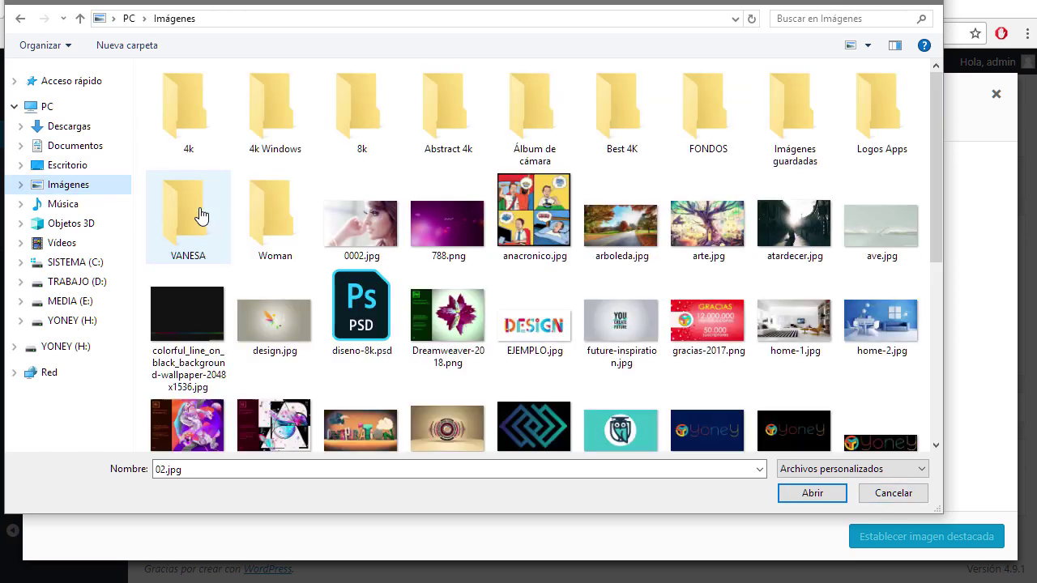
{"action": "scroll", "coordinate": [777, 247], "scroll_direction": "down", "scroll_amount": 5}
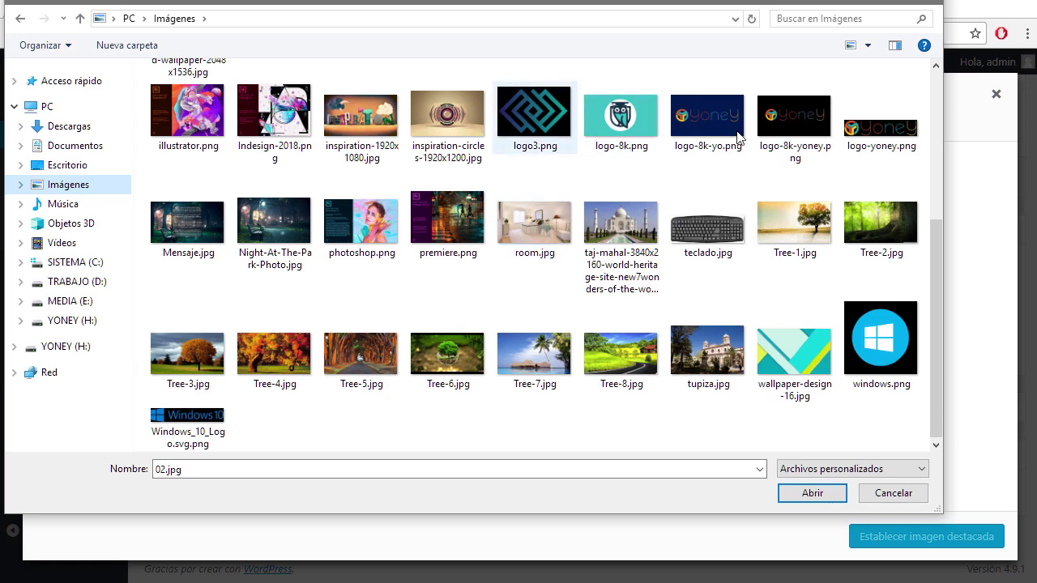
{"action": "left_click", "coordinate": [695, 359]}
{"action": "left_click", "coordinate": [798, 230]}
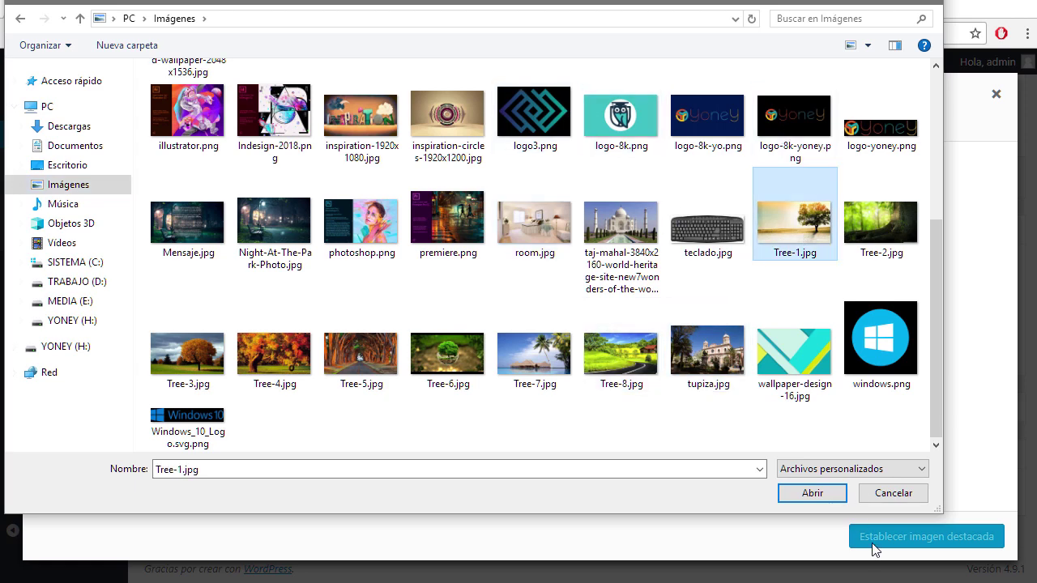
{"action": "left_click", "coordinate": [812, 493]}
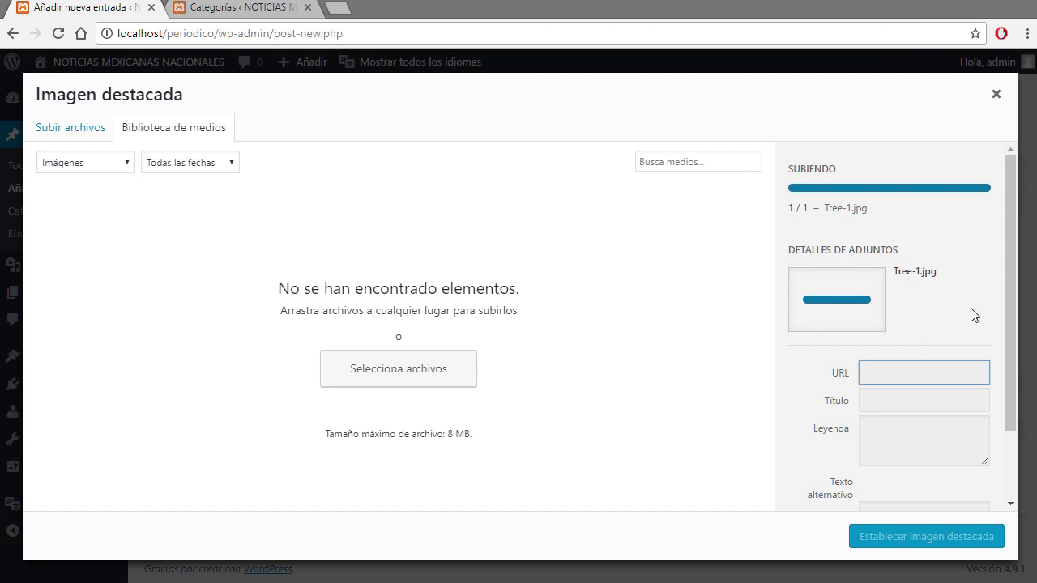
{"action": "scroll", "coordinate": [974, 315], "scroll_direction": "down", "scroll_amount": 3}
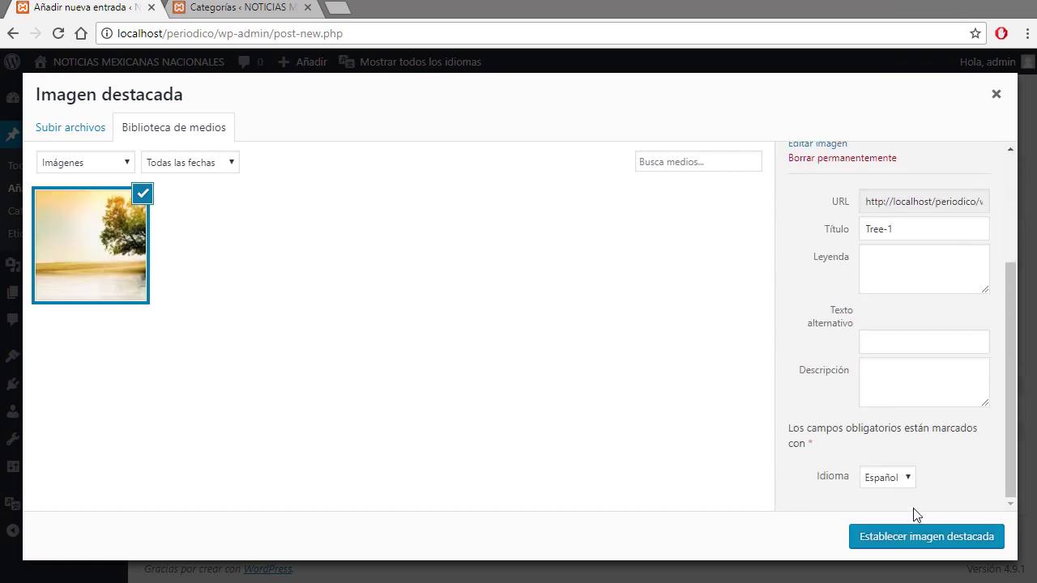
{"action": "left_click", "coordinate": [917, 540]}
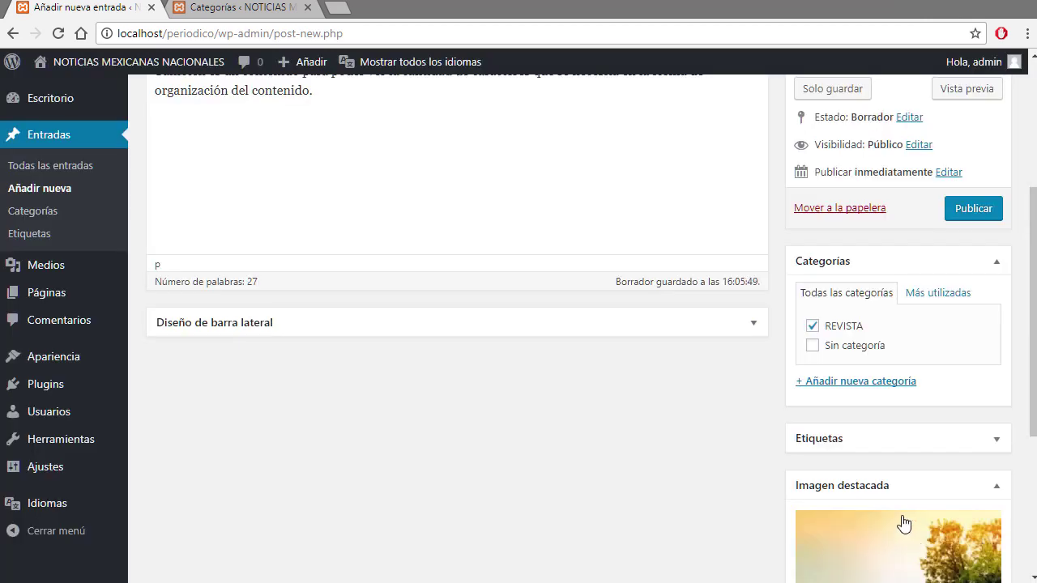
Step: Publish the Spanish post "MI REVISTA NUMERO 1"
{"action": "scroll", "coordinate": [902, 525], "scroll_direction": "down", "scroll_amount": 4}
{"action": "scroll", "coordinate": [752, 451], "scroll_direction": "up", "scroll_amount": 5}
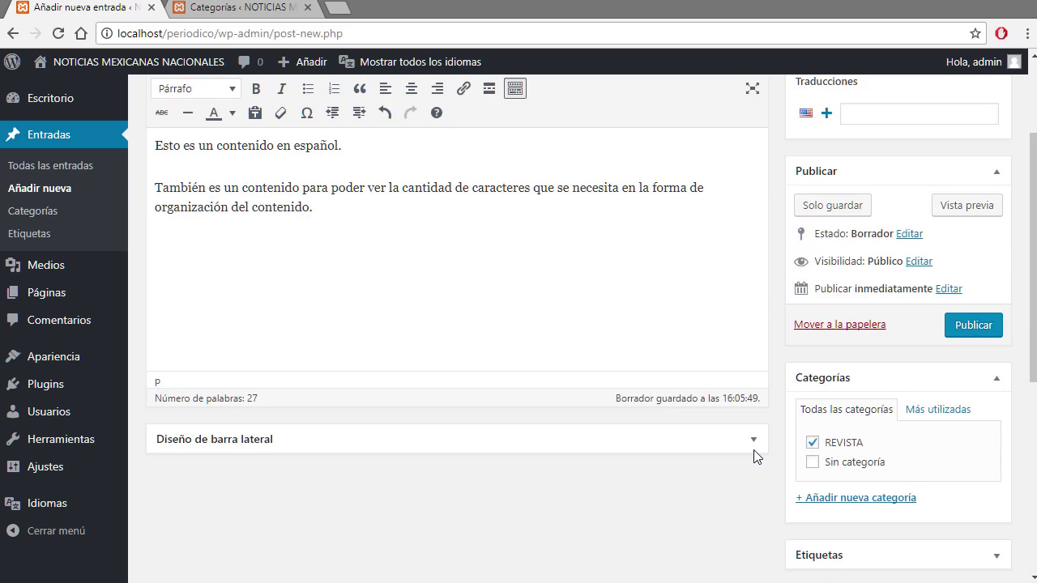
{"action": "scroll", "coordinate": [780, 443], "scroll_direction": "up", "scroll_amount": 2}
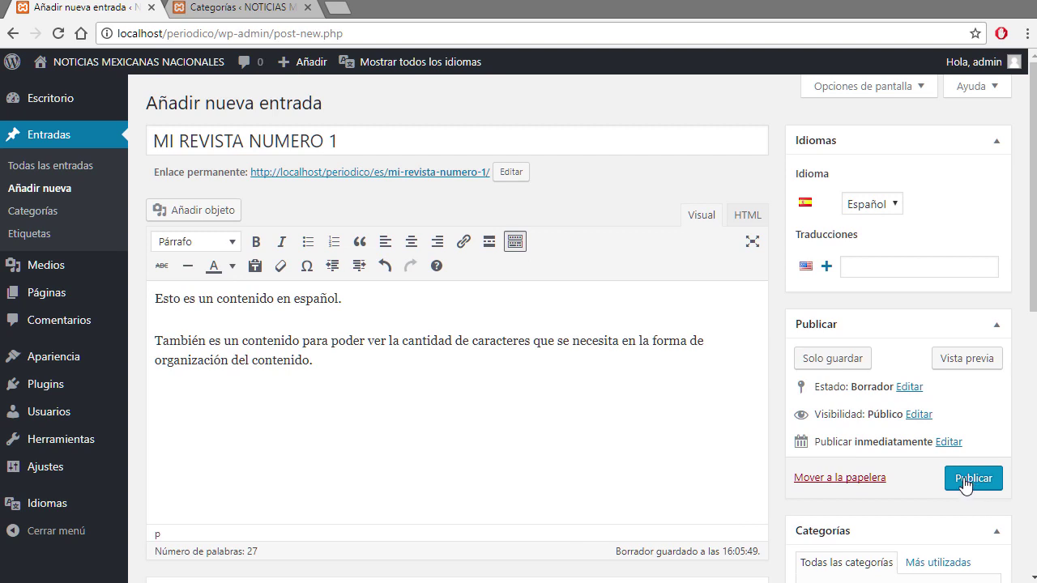
{"action": "left_click", "coordinate": [967, 481]}
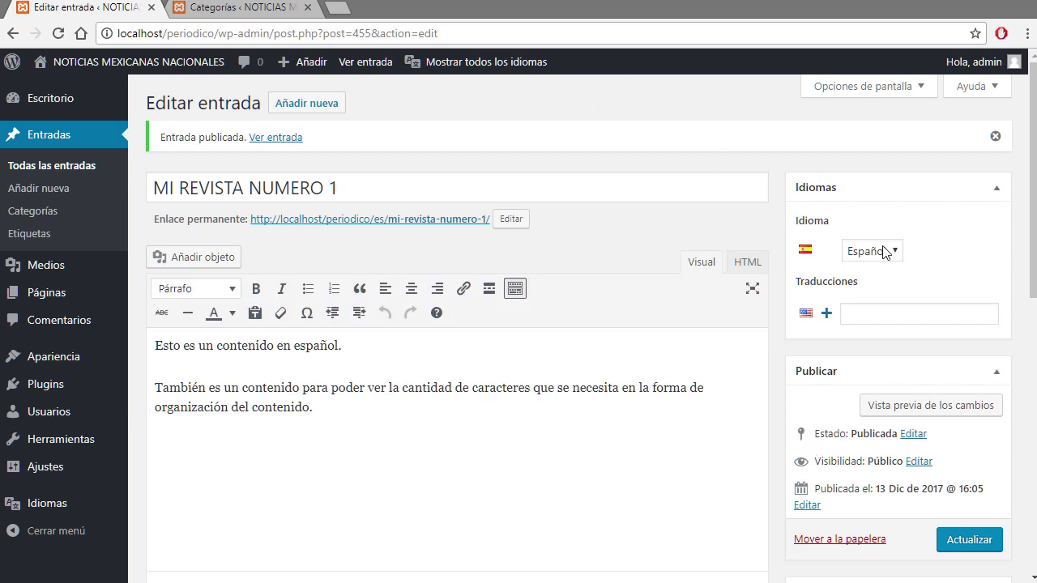
Step: Add an English translation of the published post and title it "MY MAGAZINE NUMBER ONE"
{"action": "left_click", "coordinate": [827, 315]}
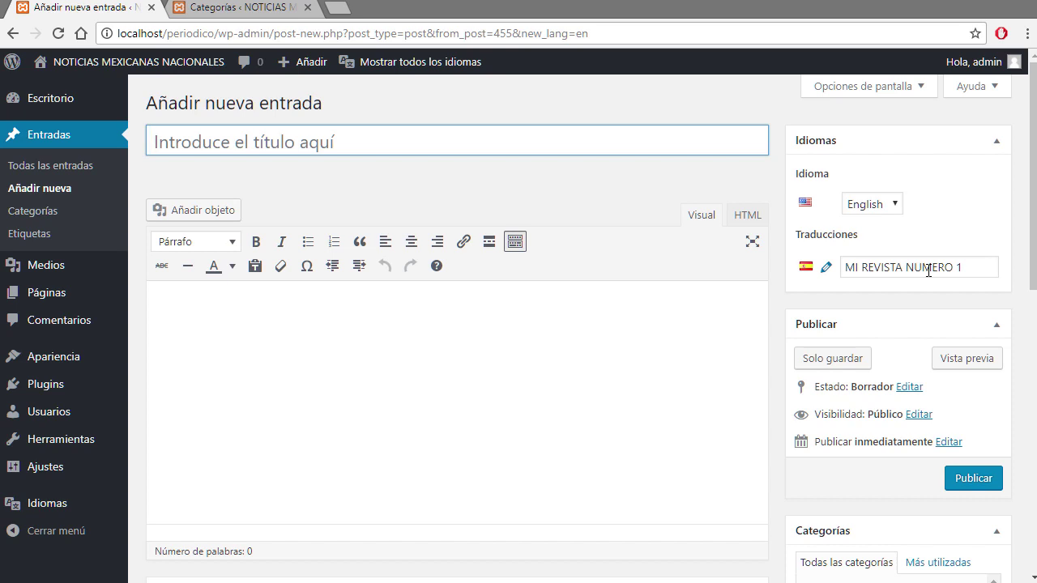
{"action": "left_click", "coordinate": [279, 144]}
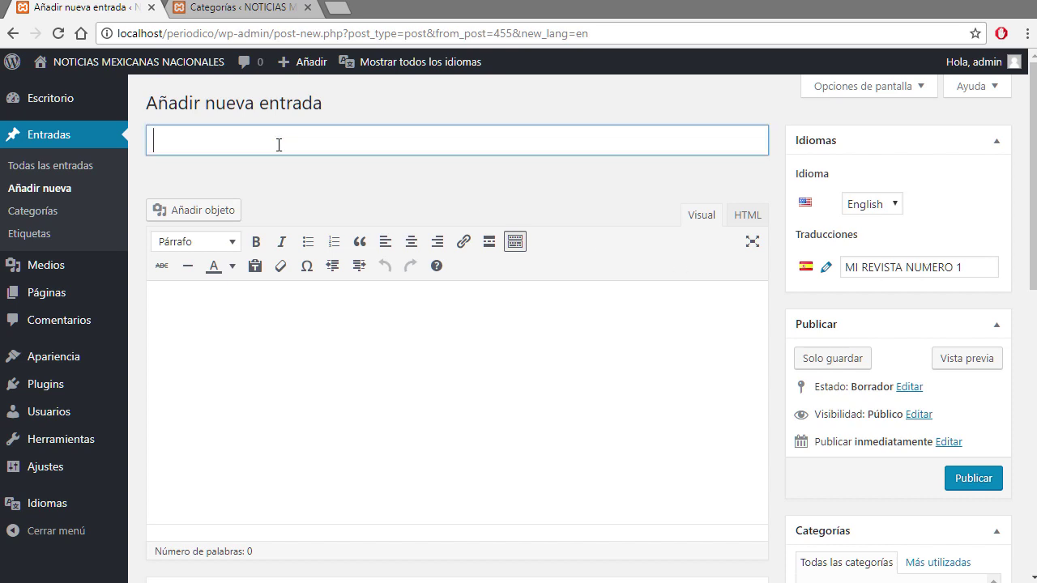
{"action": "type", "text": "MI FIR"}
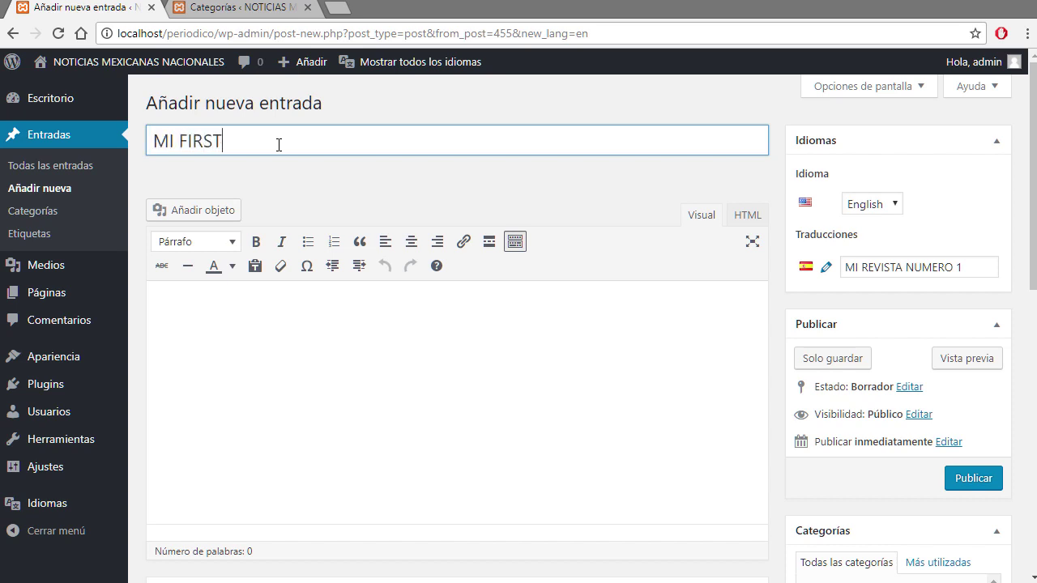
{"action": "type", "text": "ST NUMBER ONE"}
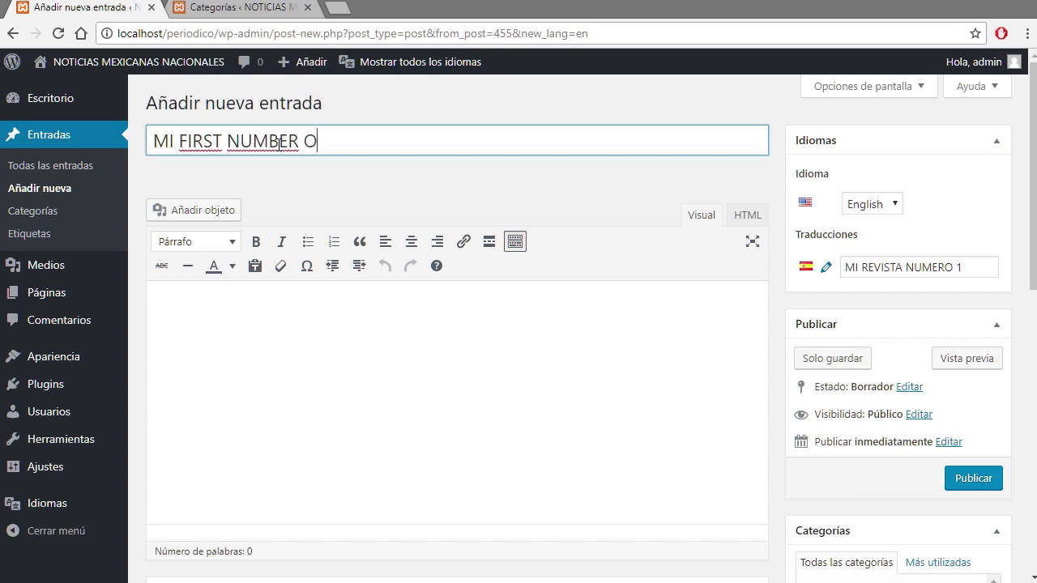
{"action": "left_click", "coordinate": [311, 378]}
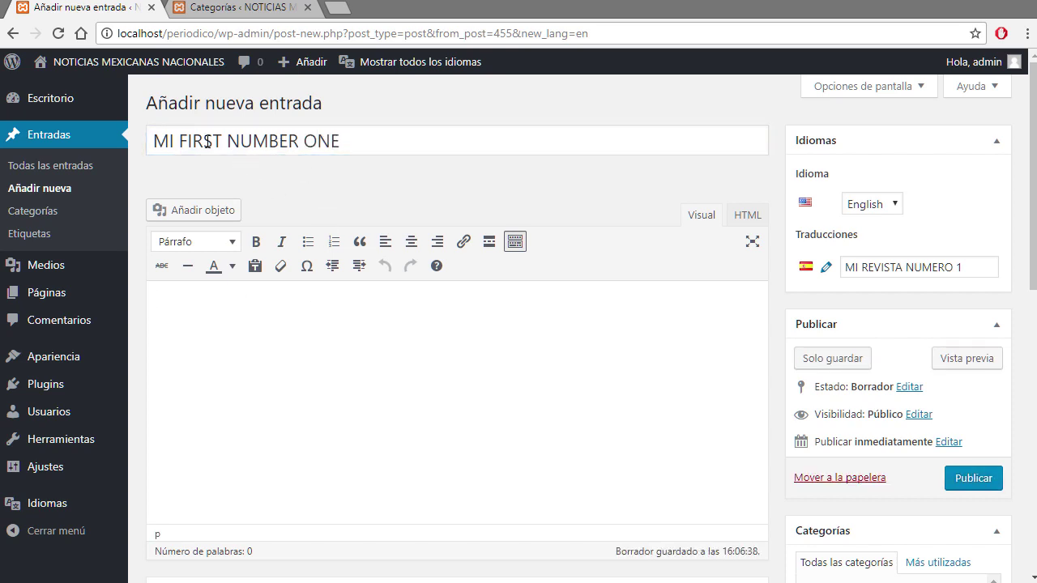
{"action": "left_click_drag", "start_coordinate": [225, 147], "coordinate": [168, 142]}
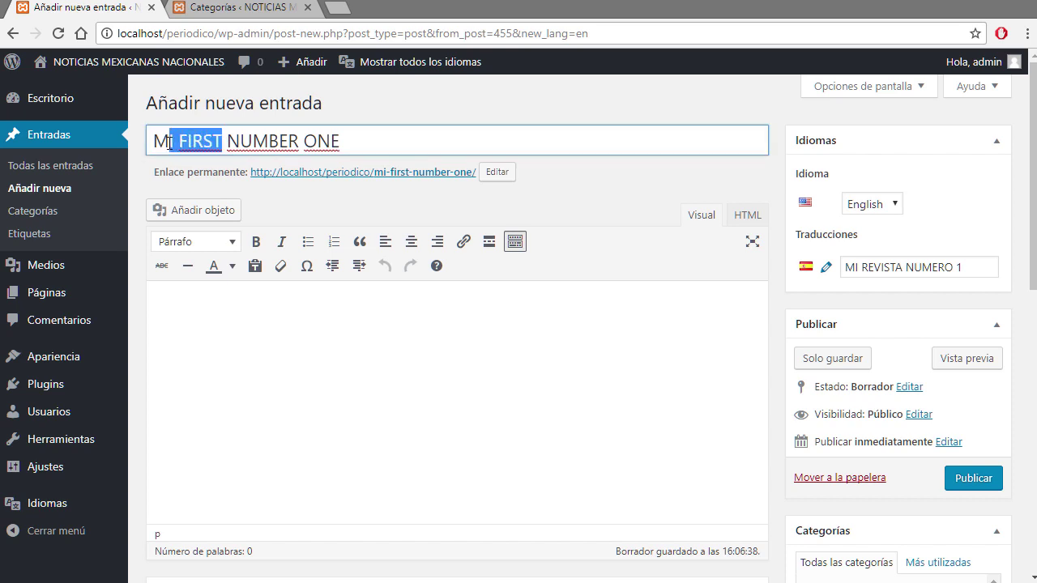
{"action": "type", "text": "Y MAGAZINE"}
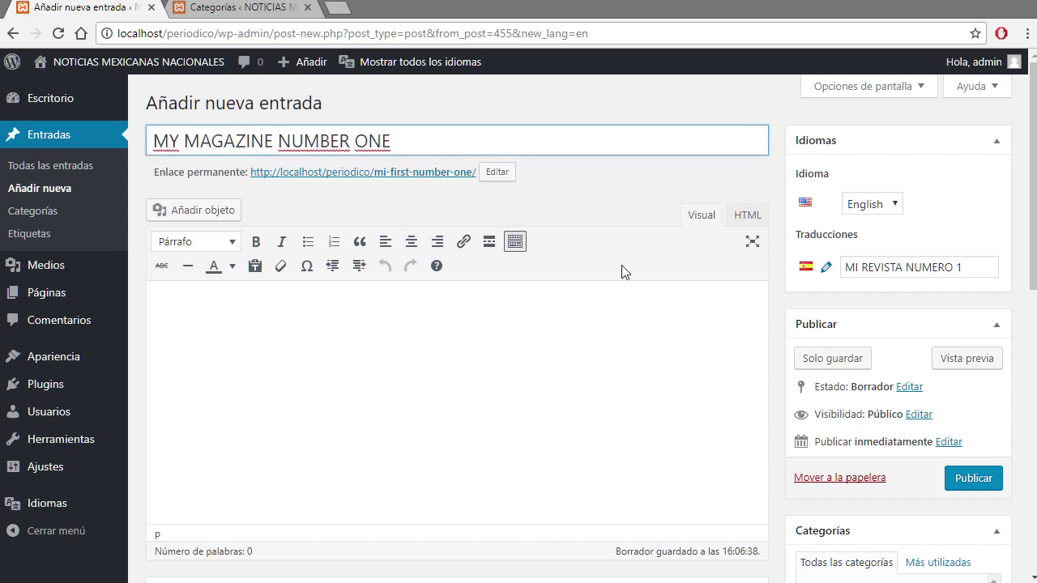
Step: Write the post body: "This is a content in English temporarily to know how the content we will need will be. Later you can put more necessary elements."
{"action": "left_click", "coordinate": [515, 424]}
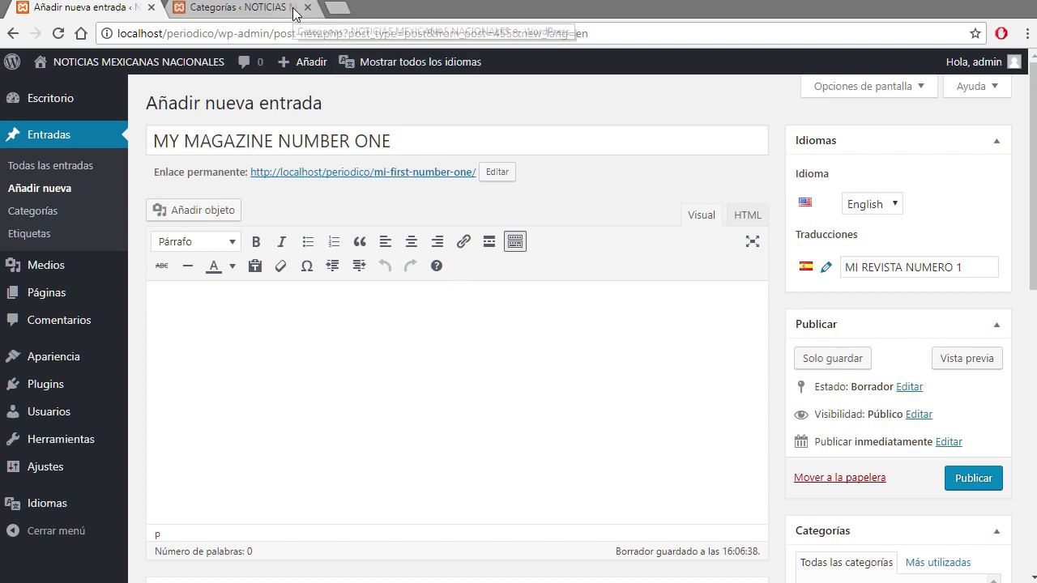
{"action": "middle_click", "coordinate": [363, 171]}
{"action": "type", "text": "This is a content in English temporarily to know how the content we will need will be. Later you can put more necessary elements."}
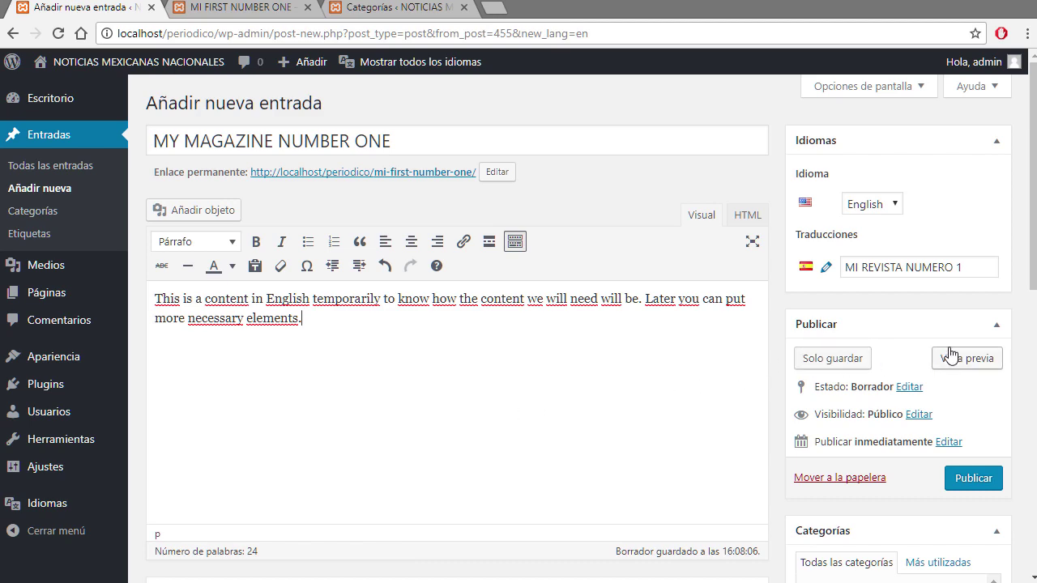
Step: Check the English post's category and featured image, publish it, and close the extra categories and preview tabs
{"action": "scroll", "coordinate": [954, 462], "scroll_direction": "down", "scroll_amount": 5}
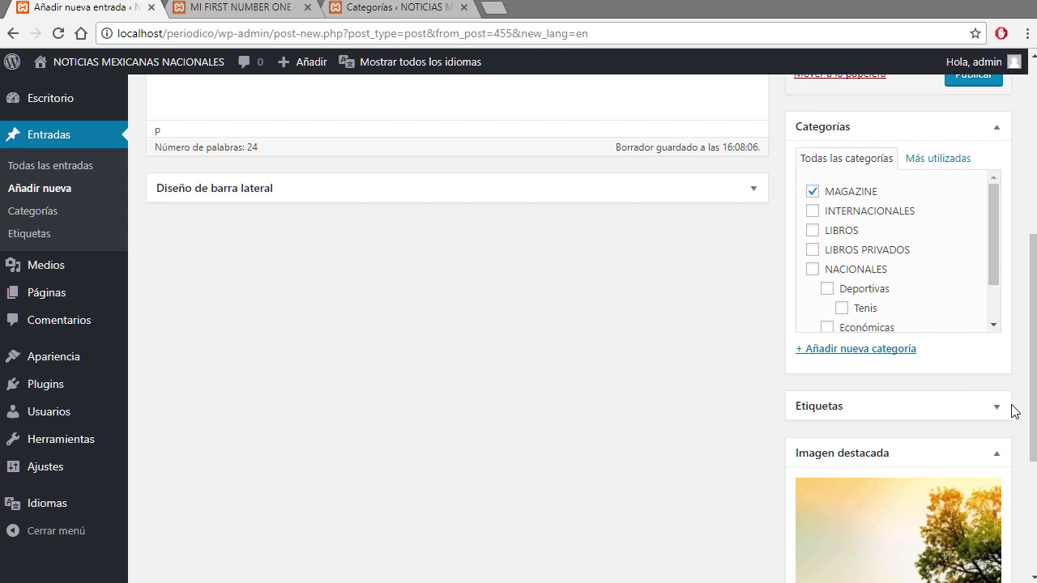
{"action": "scroll", "coordinate": [1015, 410], "scroll_direction": "down", "scroll_amount": 3}
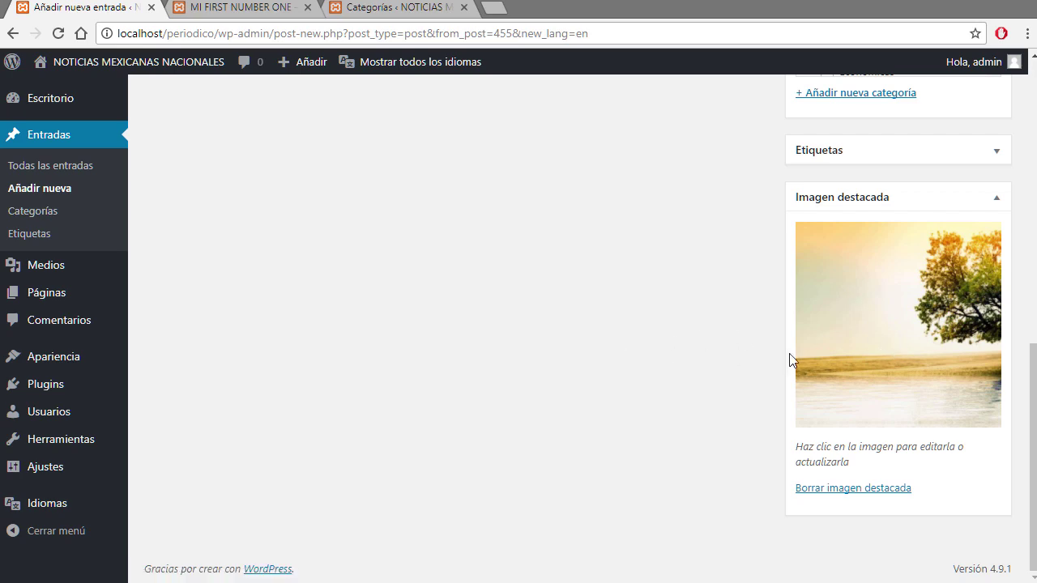
{"action": "scroll", "coordinate": [867, 359], "scroll_direction": "up", "scroll_amount": 5}
{"action": "scroll", "coordinate": [881, 401], "scroll_direction": "up", "scroll_amount": 1}
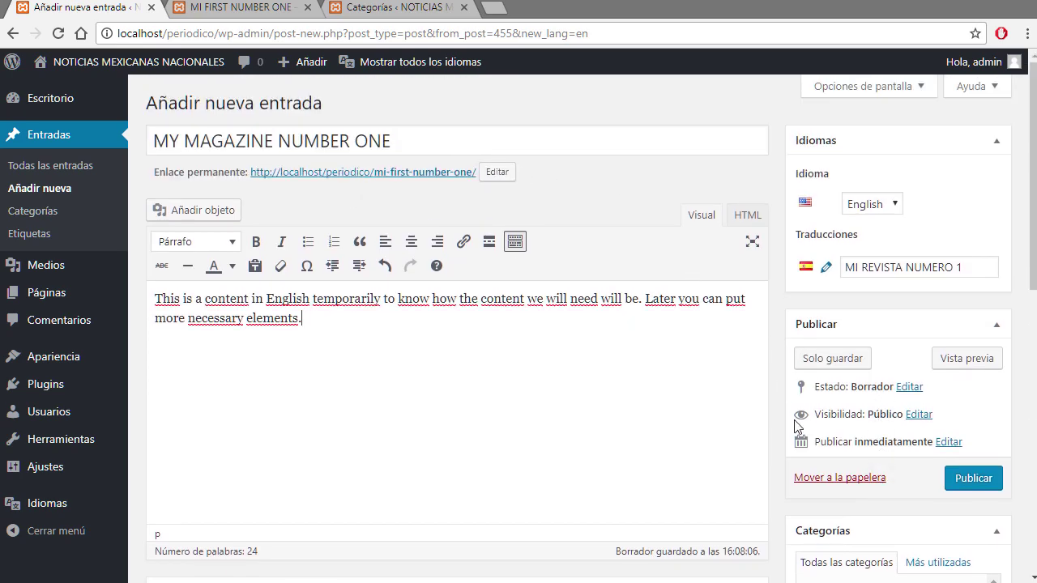
{"action": "scroll", "coordinate": [985, 364], "scroll_direction": "down", "scroll_amount": 1}
{"action": "scroll", "coordinate": [984, 364], "scroll_direction": "down", "scroll_amount": 1}
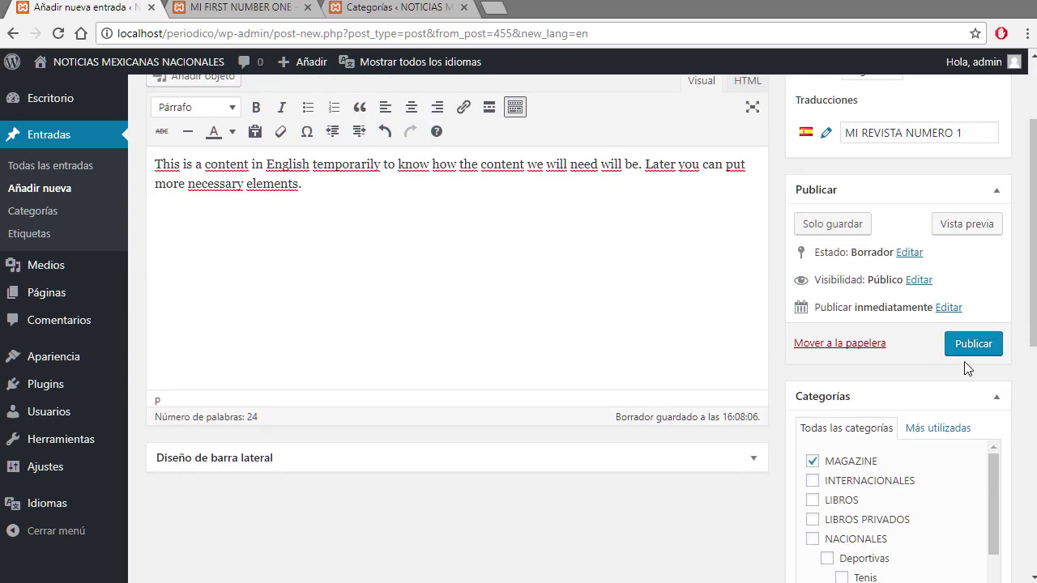
{"action": "left_click", "coordinate": [972, 347]}
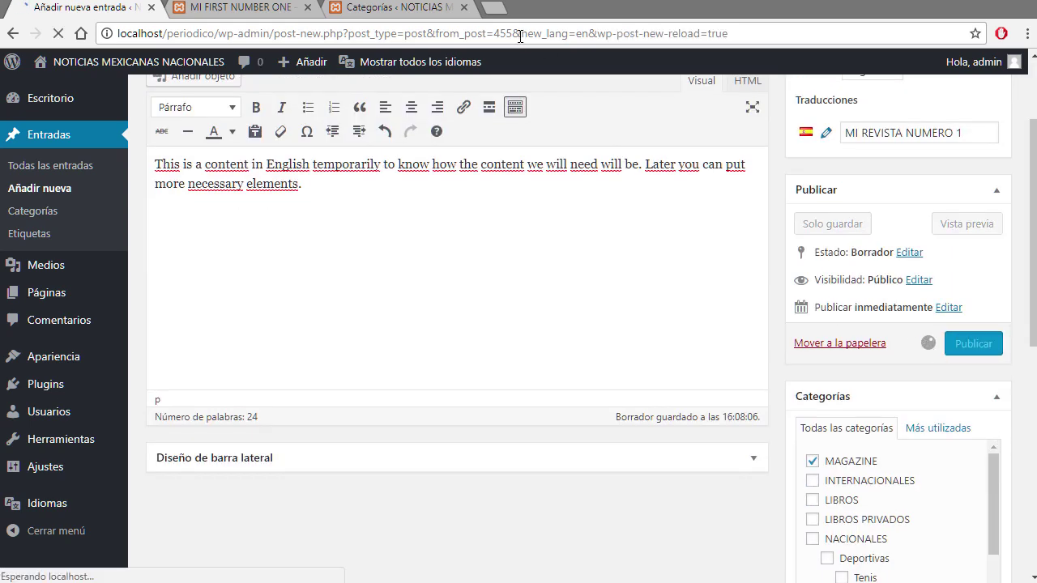
{"action": "left_click", "coordinate": [464, 8]}
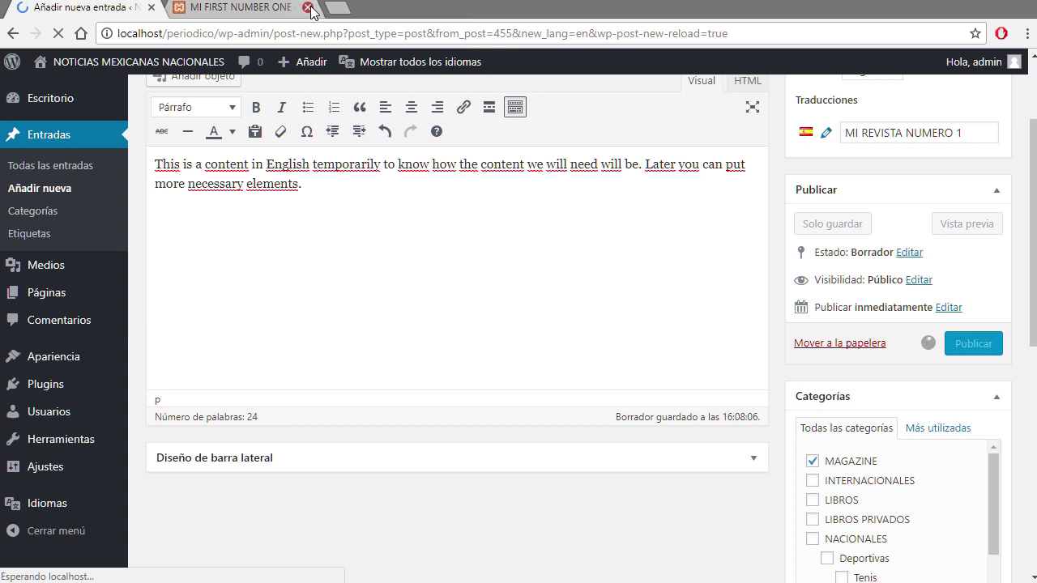
{"action": "left_click", "coordinate": [306, 7]}
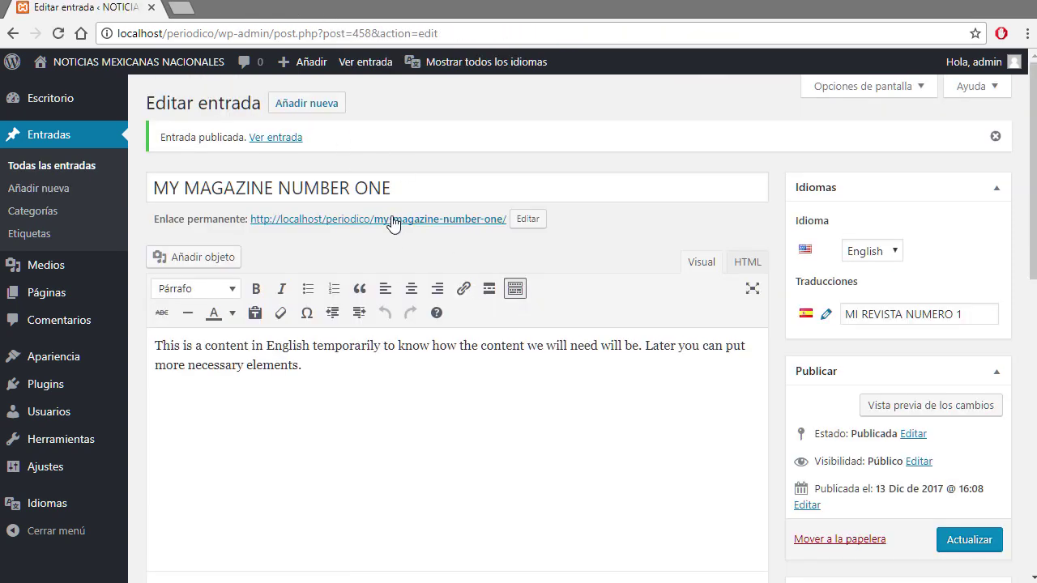
Step: View the published English post on the site in a new tab
{"action": "right_click", "coordinate": [395, 219]}
{"action": "left_click", "coordinate": [418, 227]}
{"action": "left_click", "coordinate": [261, 11]}
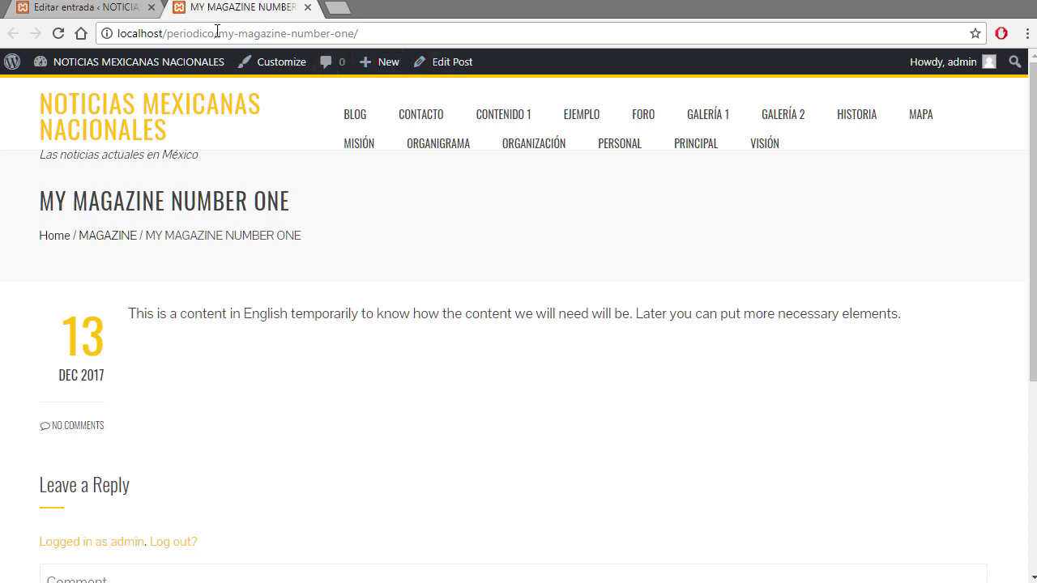
Step: Examine the published English post's URL and body text on the site
{"action": "left_click_drag", "start_coordinate": [216, 33], "coordinate": [423, 35]}
{"action": "left_click", "coordinate": [417, 37]}
{"action": "left_click_drag", "start_coordinate": [130, 313], "coordinate": [895, 348]}
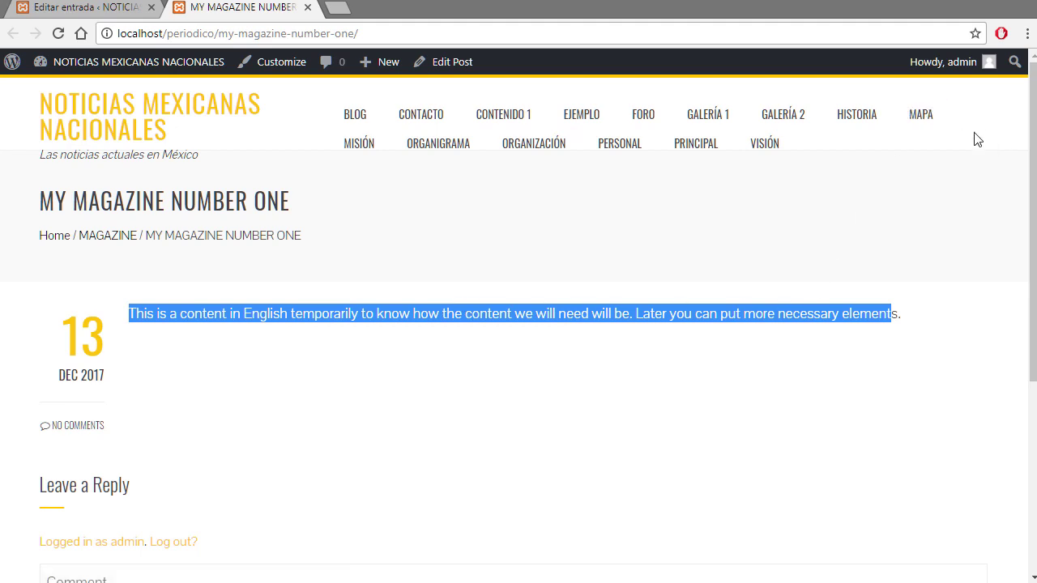
Step: Open the Polylang languages list and set Español as the default language
{"action": "left_click", "coordinate": [105, 8]}
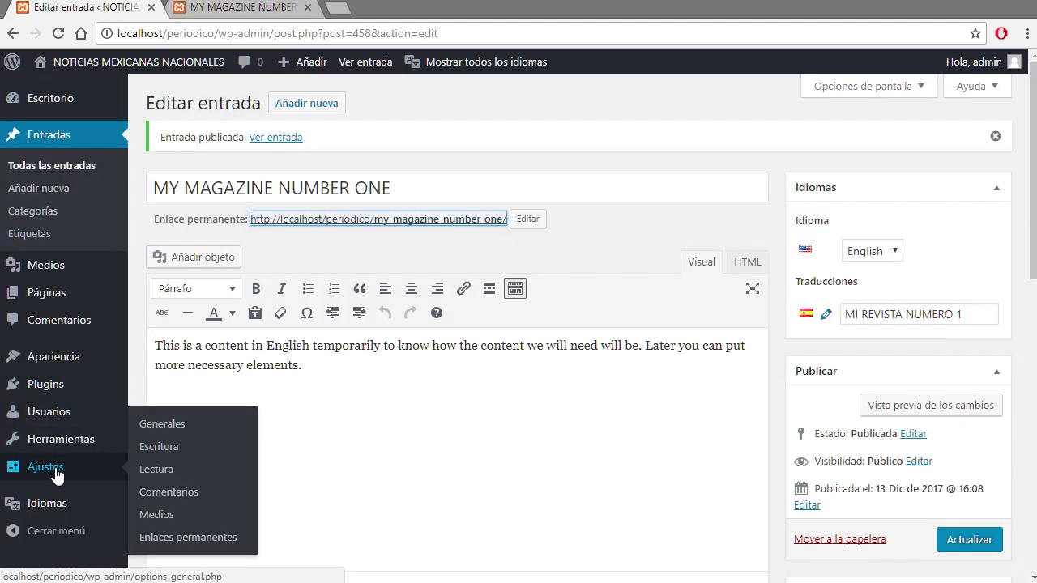
{"action": "mouse_move", "coordinate": [68, 510]}
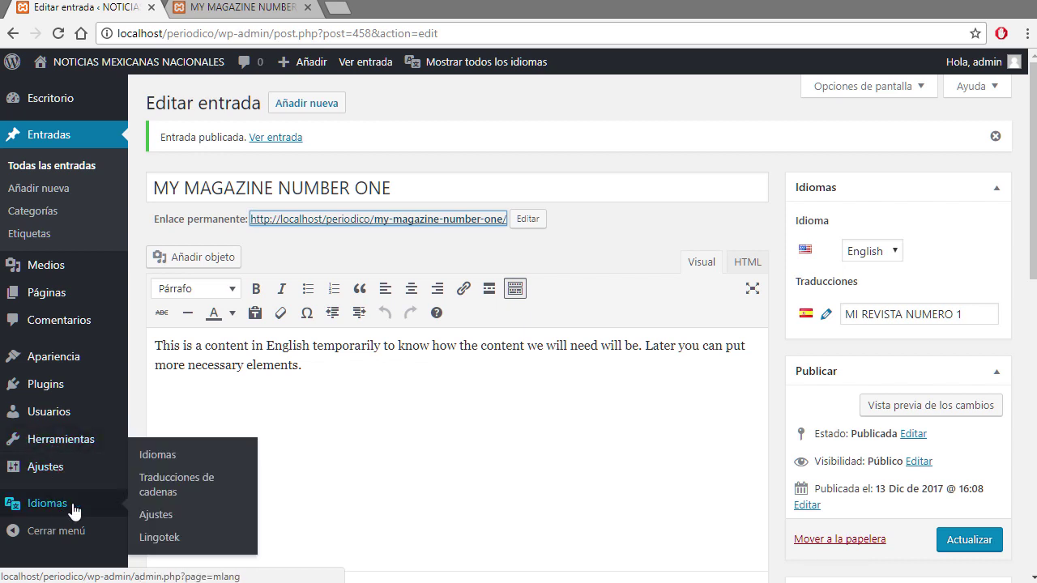
{"action": "left_click", "coordinate": [149, 456]}
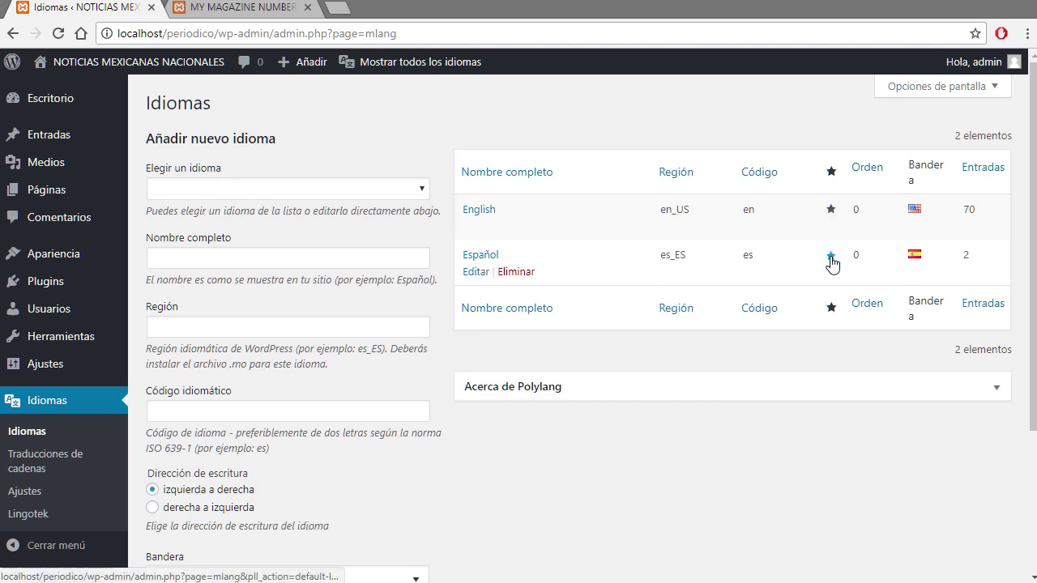
{"action": "left_click", "coordinate": [830, 256]}
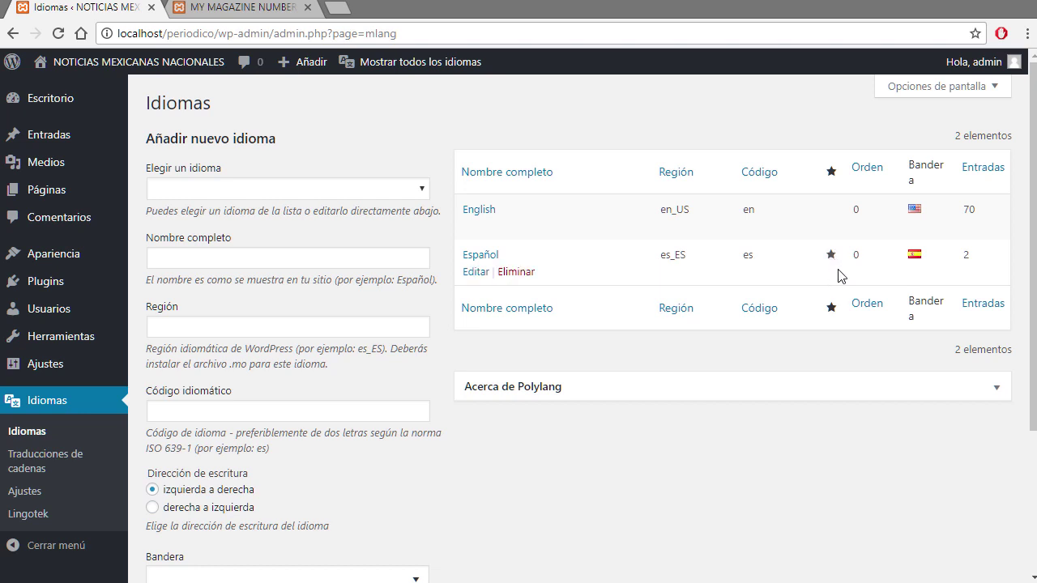
Step: Reload the published English post and examine the language code and slug in its URL
{"action": "left_click", "coordinate": [227, 10]}
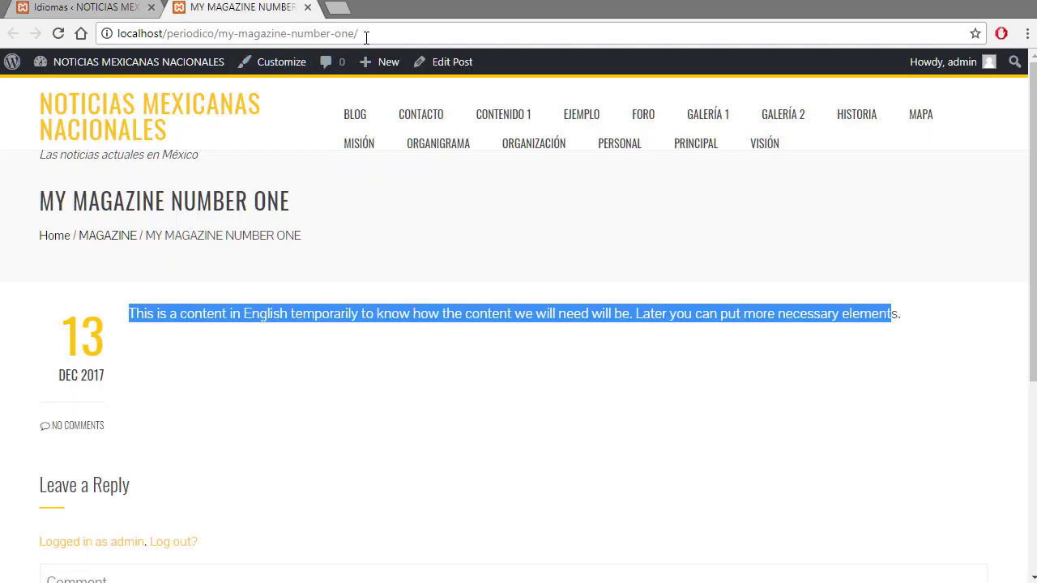
{"action": "left_click", "coordinate": [57, 33]}
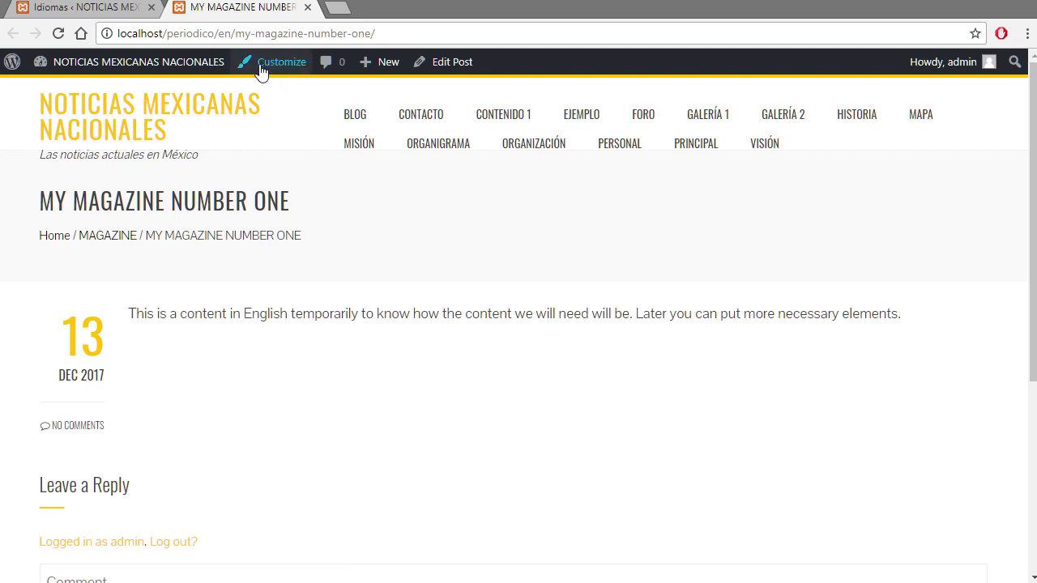
{"action": "left_click", "coordinate": [229, 33]}
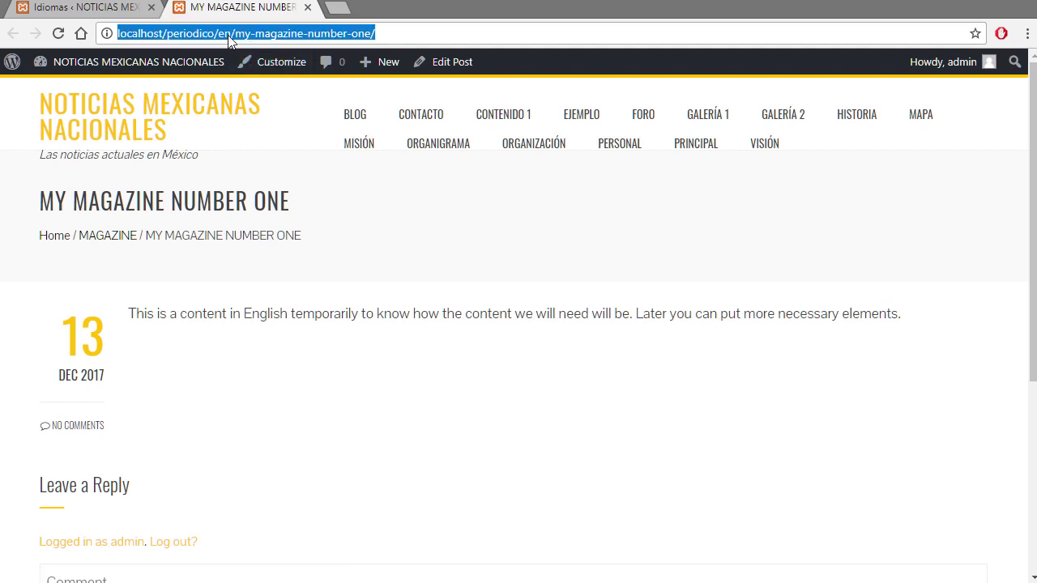
{"action": "left_click", "coordinate": [230, 35]}
{"action": "left_click_drag", "start_coordinate": [230, 33], "coordinate": [219, 33]}
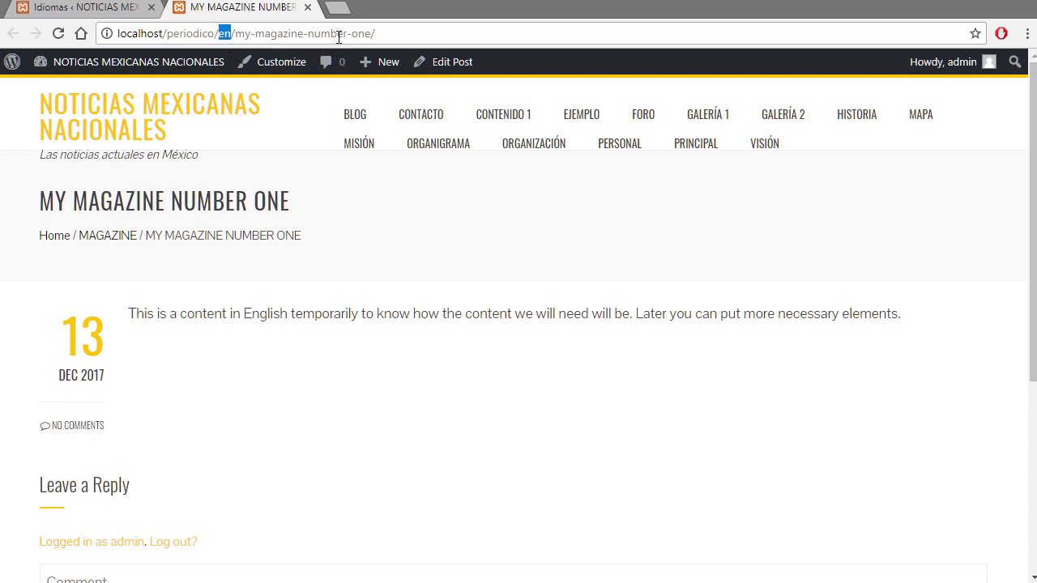
{"action": "left_click_drag", "start_coordinate": [375, 34], "coordinate": [238, 32]}
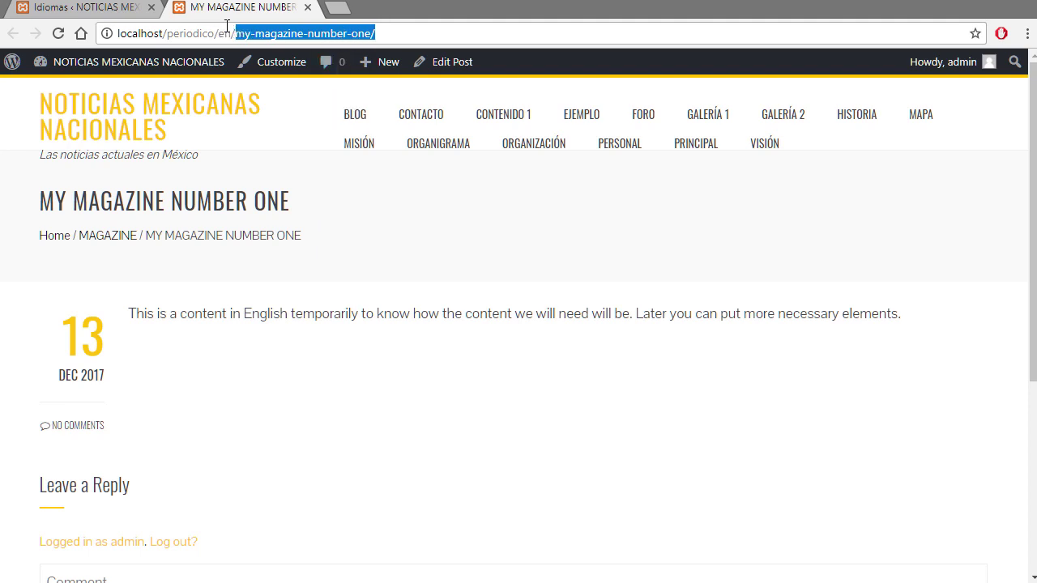
Step: Compare the number of entries per language, then check the translation status in the categories list
{"action": "left_click", "coordinate": [85, 7]}
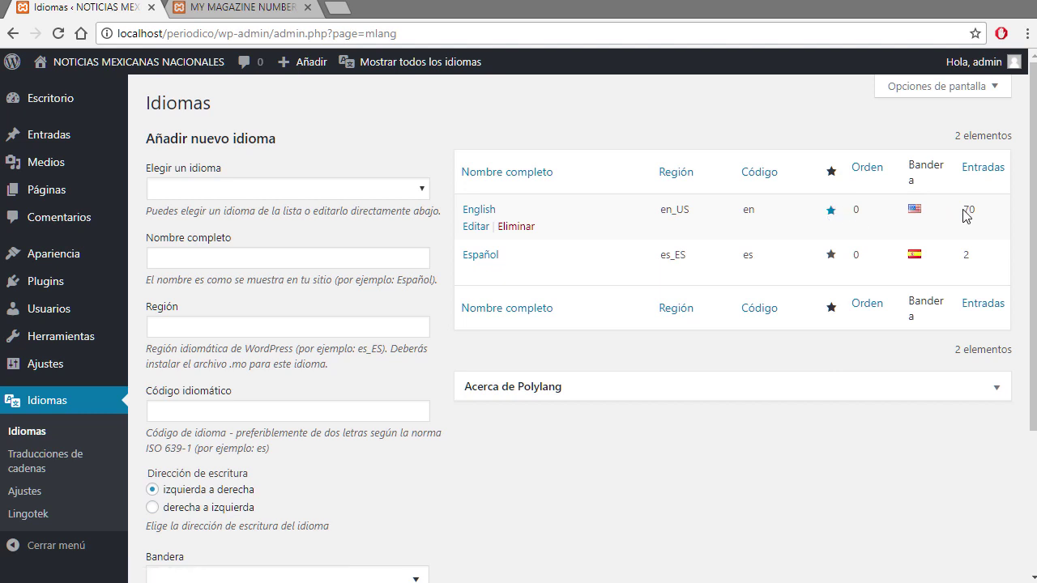
{"action": "left_click_drag", "start_coordinate": [974, 211], "coordinate": [959, 213]}
{"action": "left_click_drag", "start_coordinate": [978, 257], "coordinate": [964, 260]}
{"action": "mouse_move", "coordinate": [66, 152]}
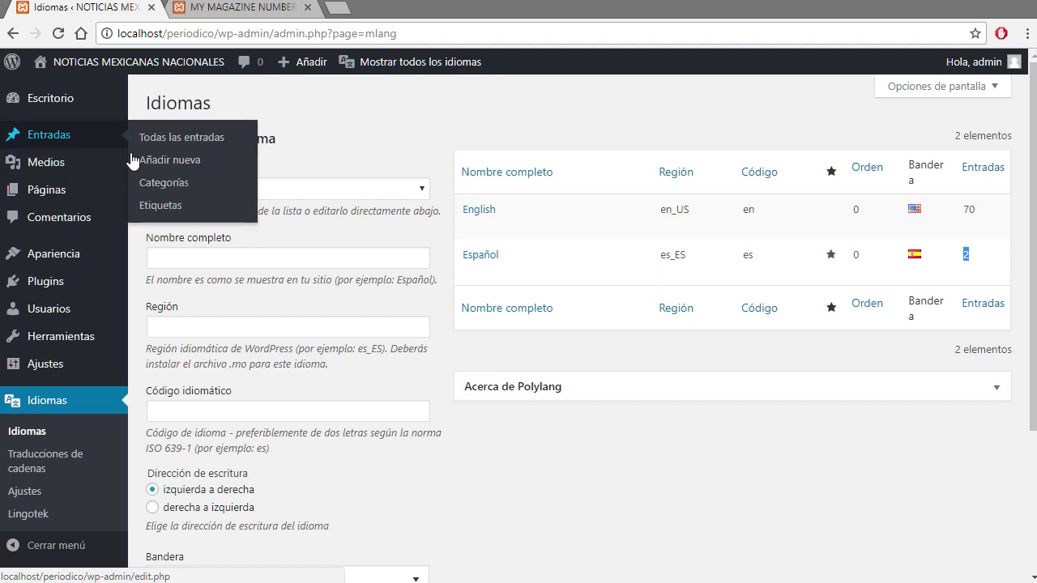
{"action": "left_click", "coordinate": [162, 183]}
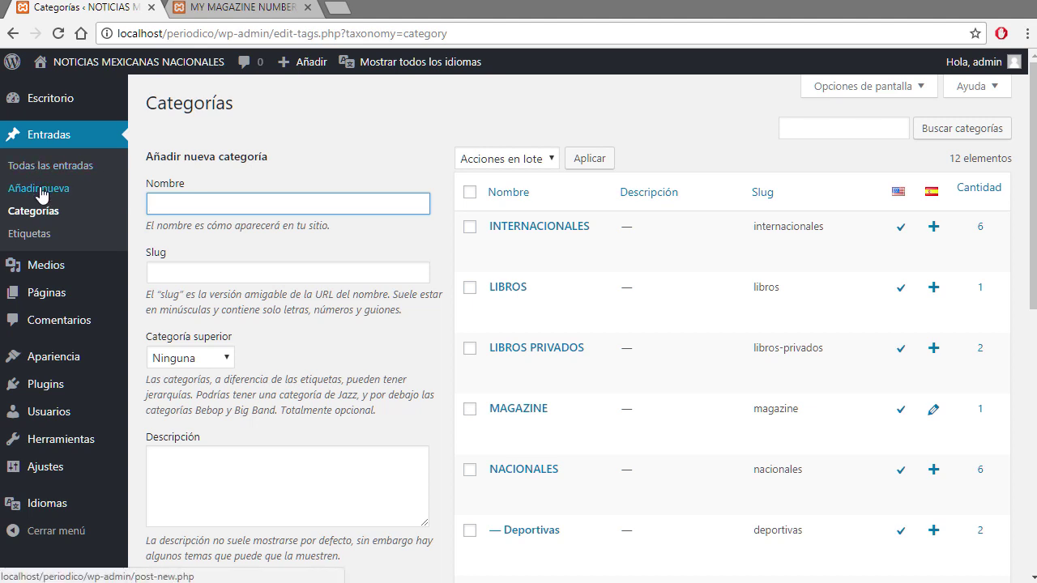
{"action": "left_click", "coordinate": [261, 9]}
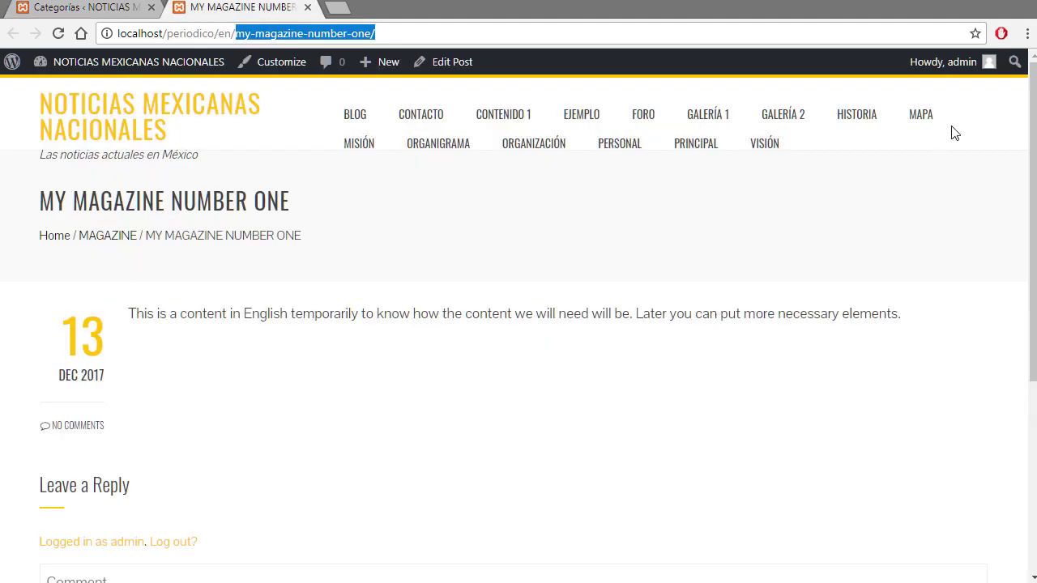
{"action": "left_click", "coordinate": [71, 8]}
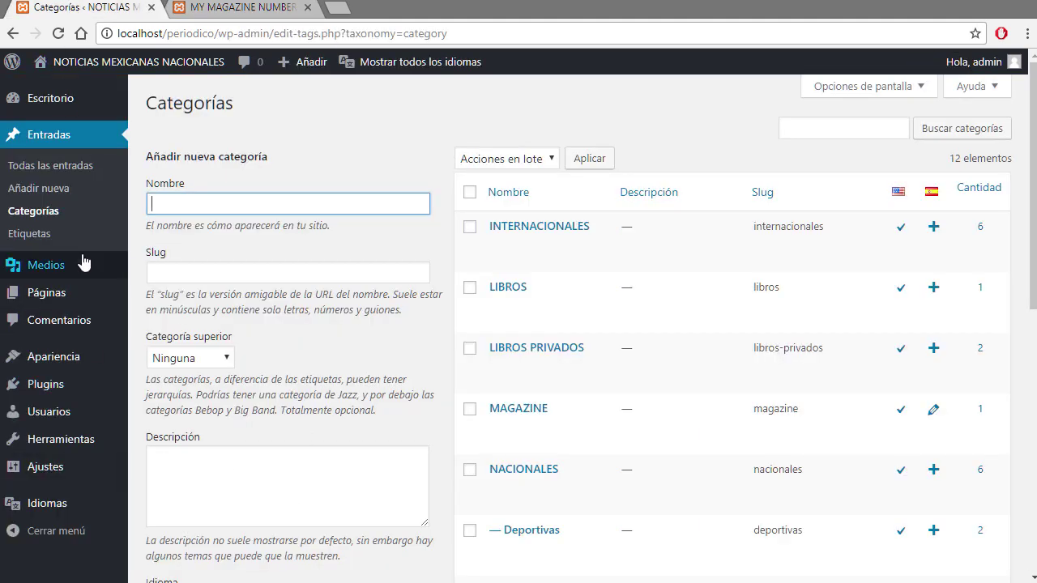
Step: Open the Polylang string translations and review the English and Spanish entries for the site title, tagline, date formats and widgets
{"action": "mouse_move", "coordinate": [36, 503]}
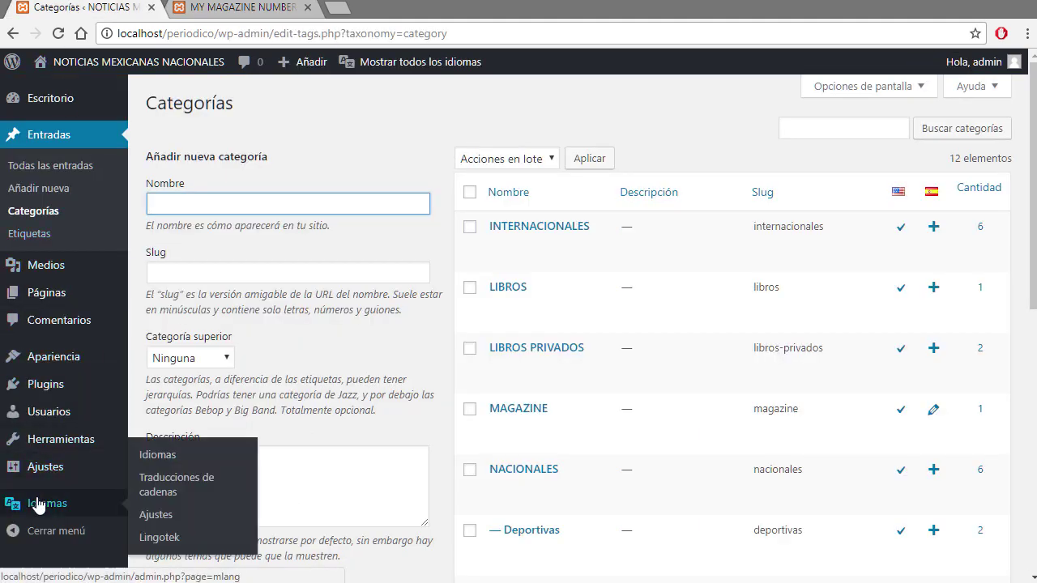
{"action": "left_click", "coordinate": [167, 490]}
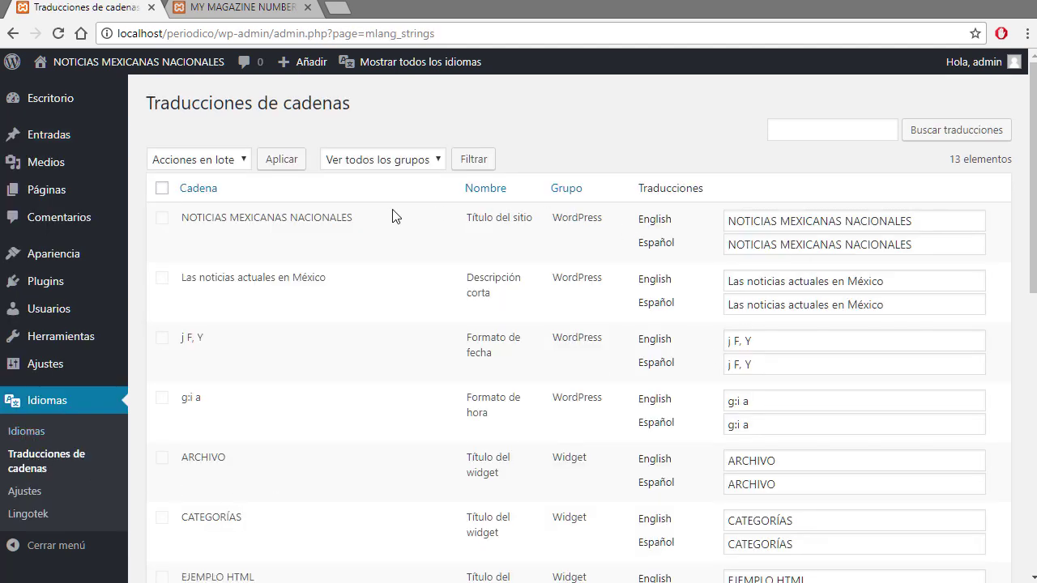
{"action": "scroll", "coordinate": [557, 291], "scroll_direction": "down", "scroll_amount": 3}
{"action": "scroll", "coordinate": [557, 291], "scroll_direction": "down", "scroll_amount": 3}
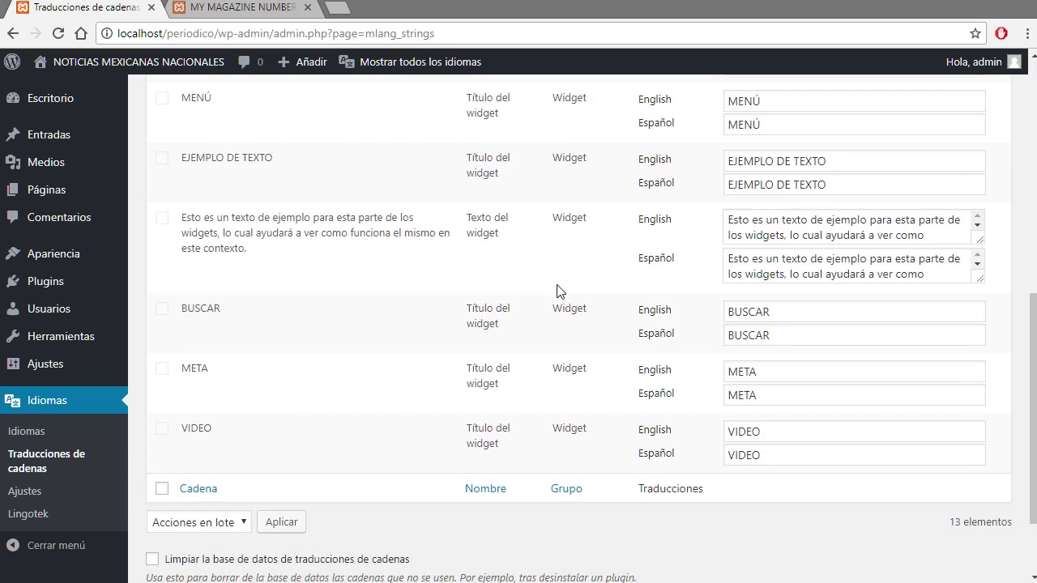
{"action": "scroll", "coordinate": [557, 291], "scroll_direction": "down", "scroll_amount": 2}
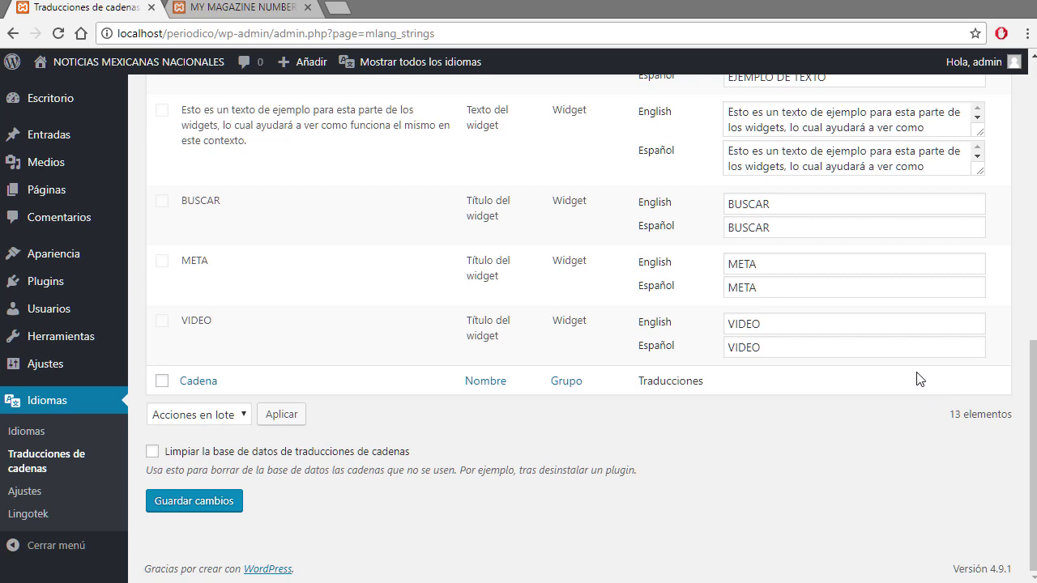
{"action": "scroll", "coordinate": [869, 377], "scroll_direction": "up", "scroll_amount": 8}
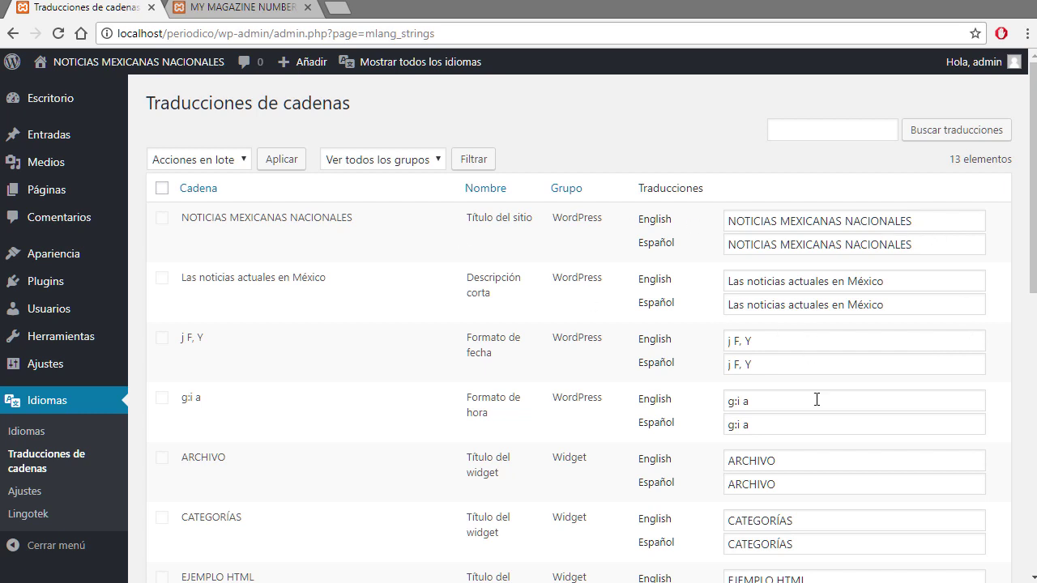
{"action": "scroll", "coordinate": [847, 452], "scroll_direction": "down", "scroll_amount": 3}
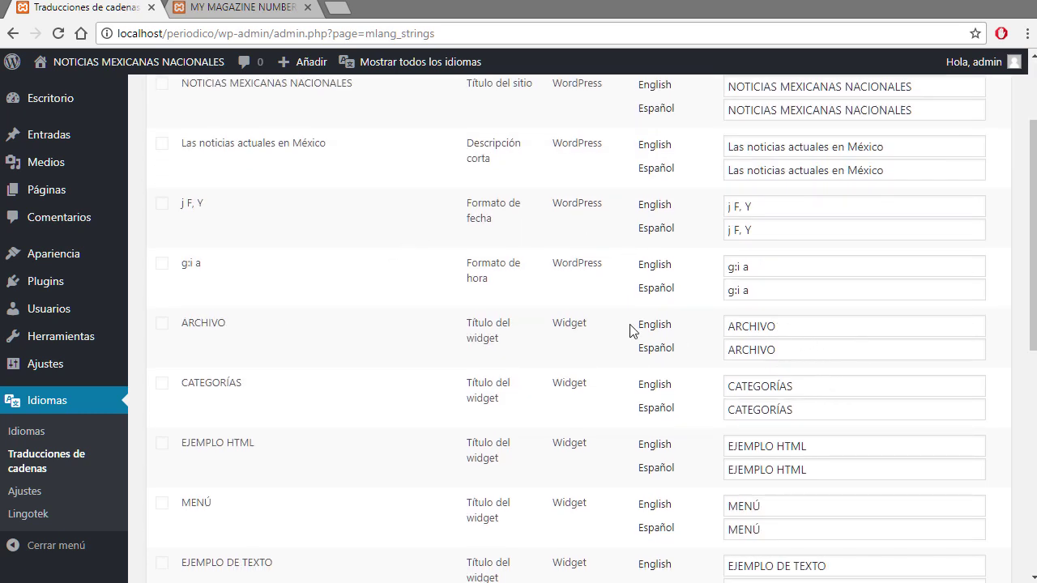
{"action": "left_click_drag", "start_coordinate": [787, 326], "coordinate": [726, 322]}
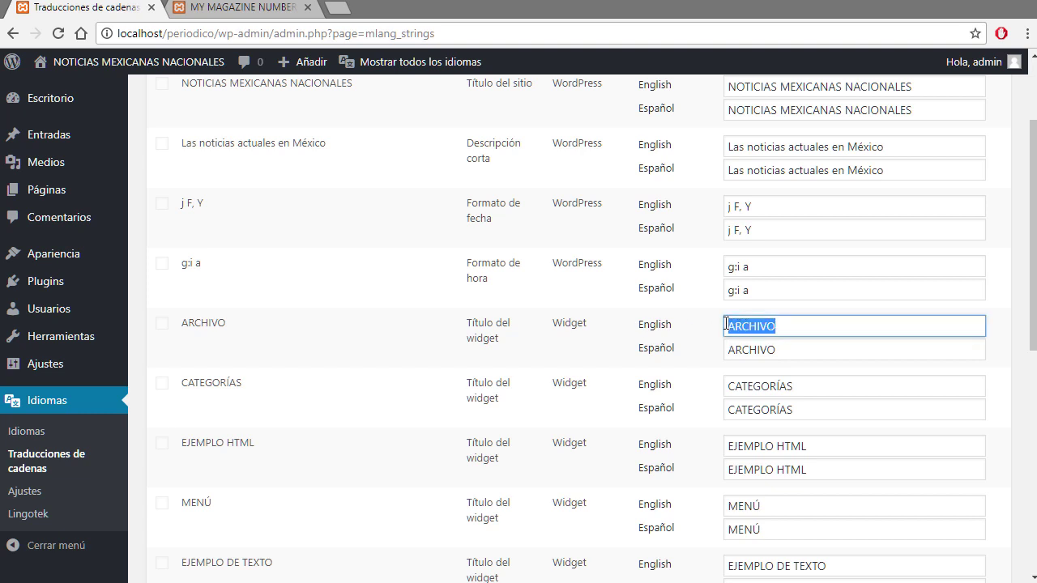
{"action": "left_click", "coordinate": [819, 328]}
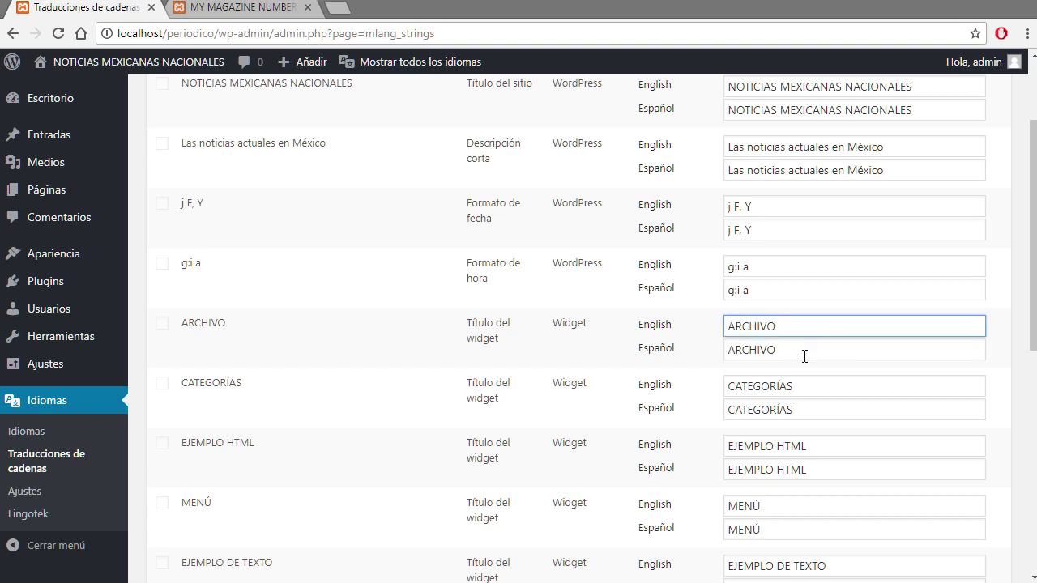
{"action": "scroll", "coordinate": [880, 401], "scroll_direction": "down", "scroll_amount": 3}
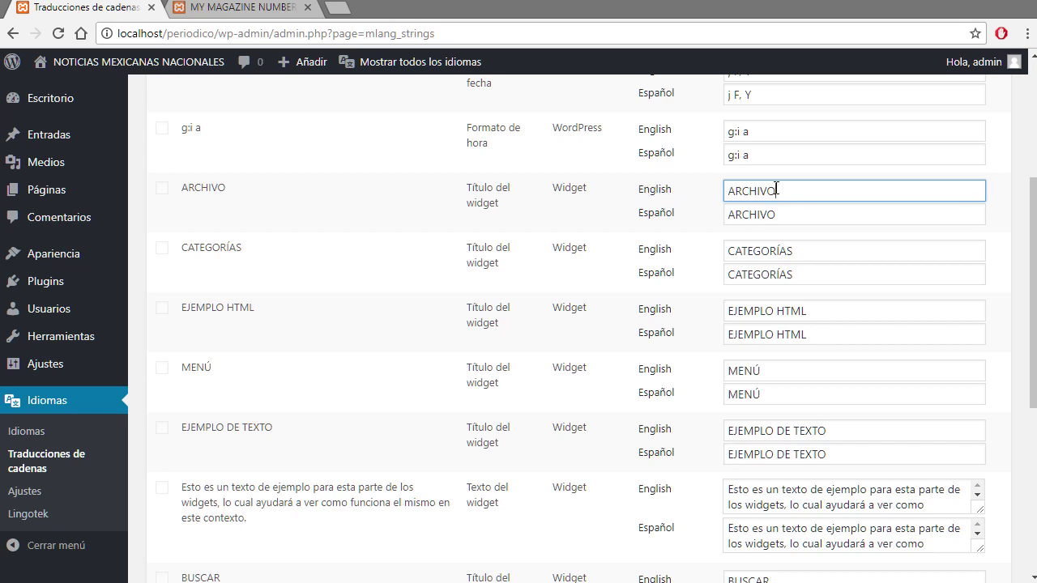
{"action": "scroll", "coordinate": [838, 257], "scroll_direction": "down", "scroll_amount": 2}
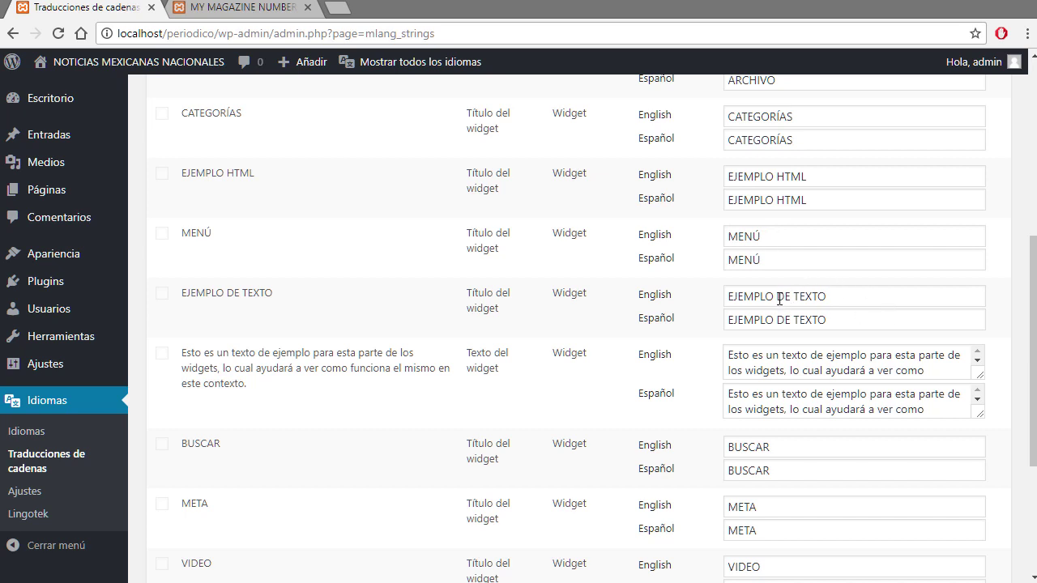
{"action": "scroll", "coordinate": [901, 374], "scroll_direction": "down", "scroll_amount": 5}
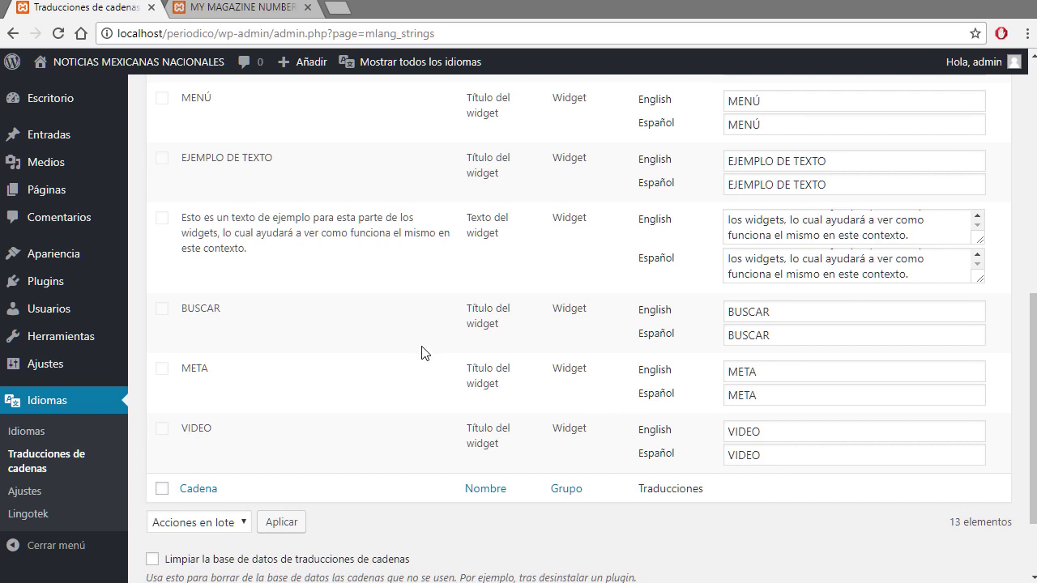
Step: Set the English translation of the BUSCAR widget title to "SEARCH" and save the string translations
{"action": "left_click_drag", "start_coordinate": [793, 316], "coordinate": [698, 317]}
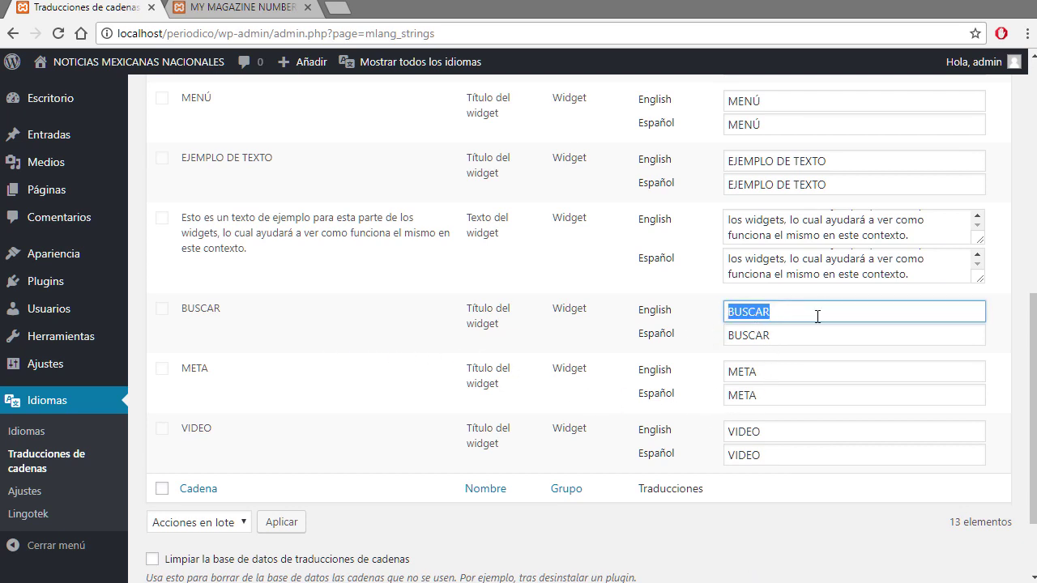
{"action": "type", "text": "S"}
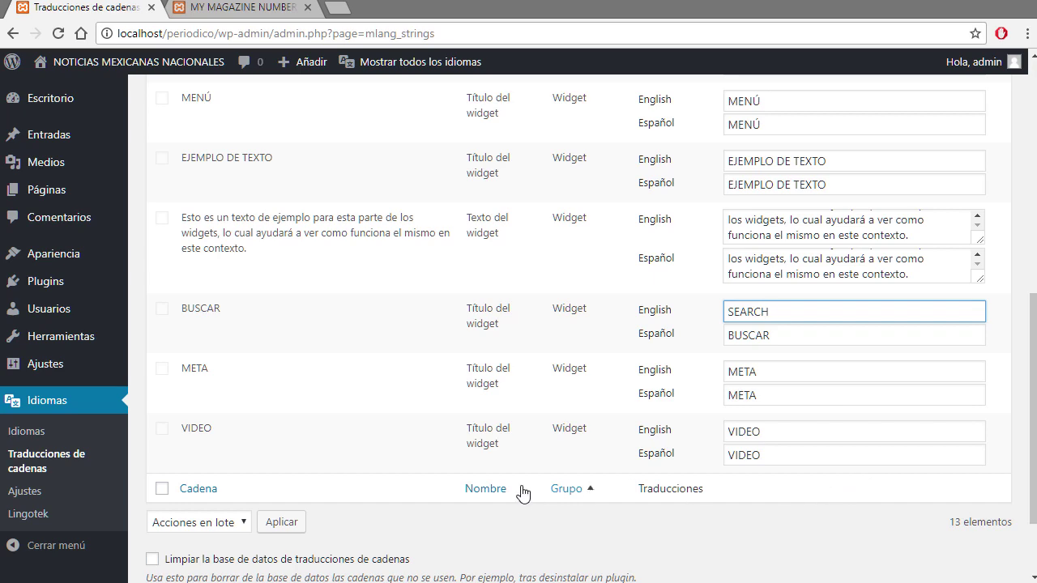
{"action": "scroll", "coordinate": [479, 488], "scroll_direction": "up", "scroll_amount": 6}
{"action": "scroll", "coordinate": [364, 461], "scroll_direction": "down", "scroll_amount": 8}
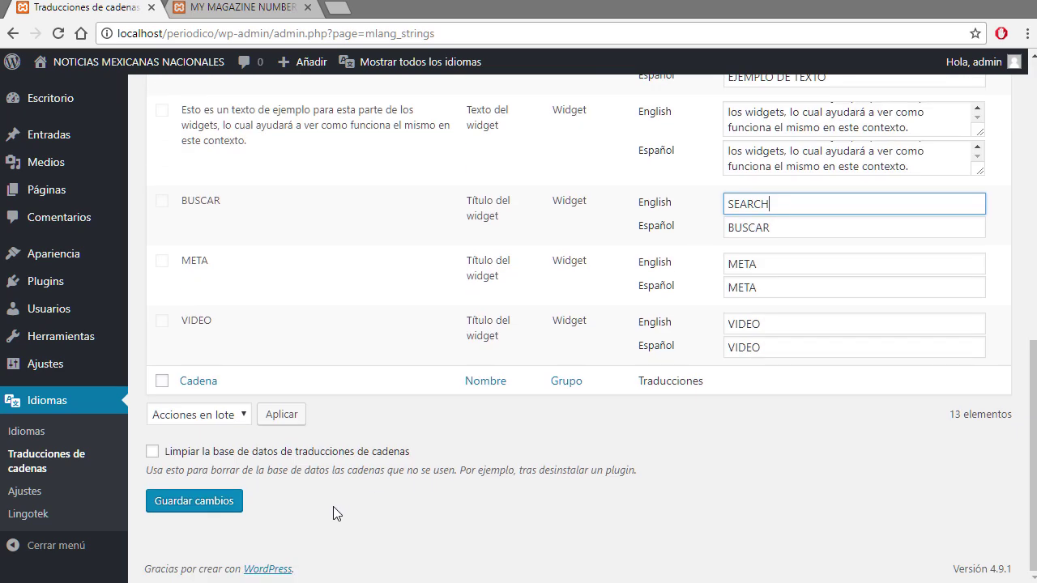
{"action": "left_click", "coordinate": [187, 501]}
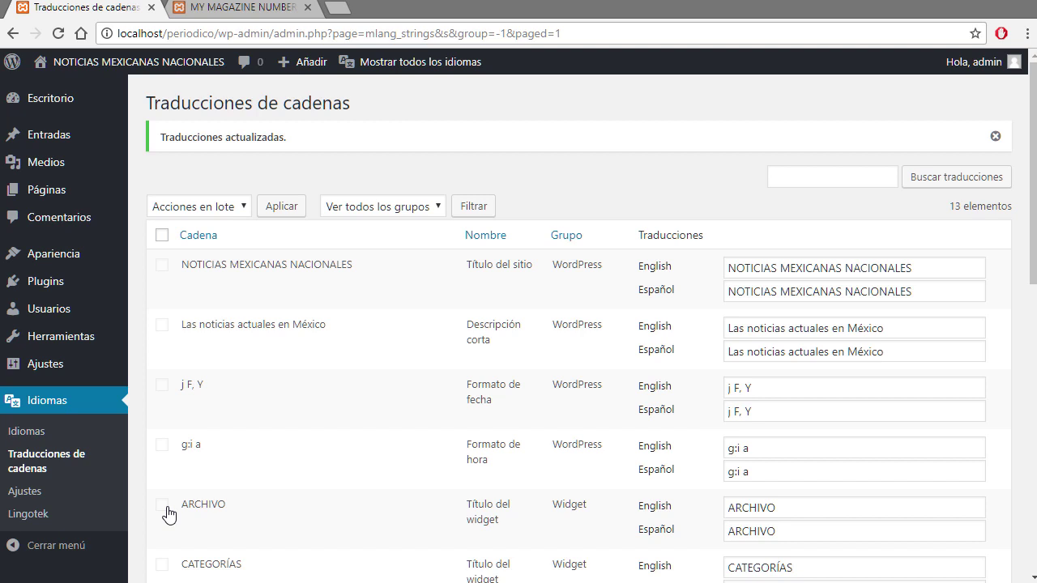
Step: In the Polylang settings, turn browser language detection off and back on, and deactivate the Medios module
{"action": "left_click", "coordinate": [19, 496]}
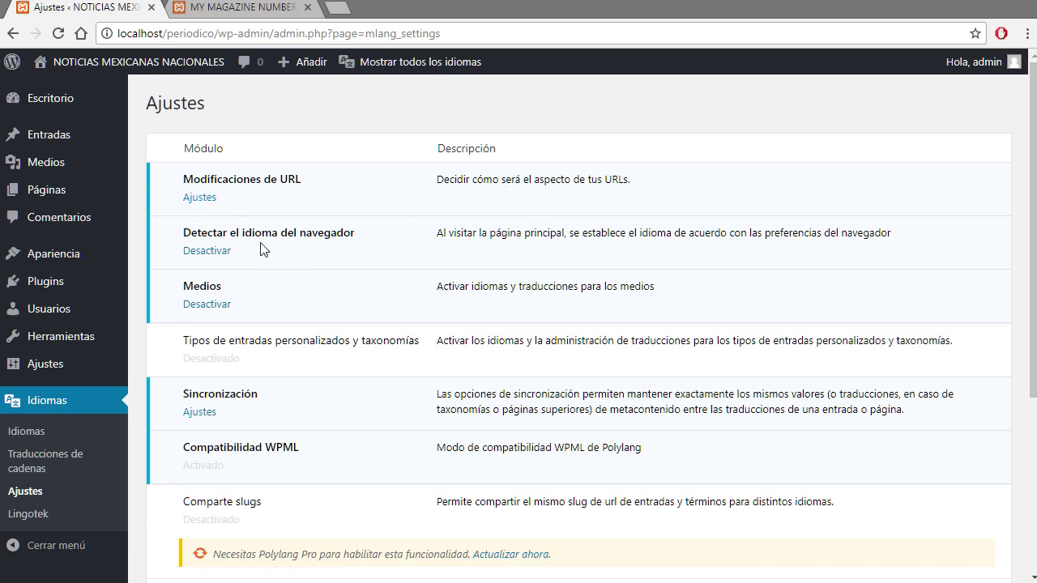
{"action": "left_click", "coordinate": [220, 257]}
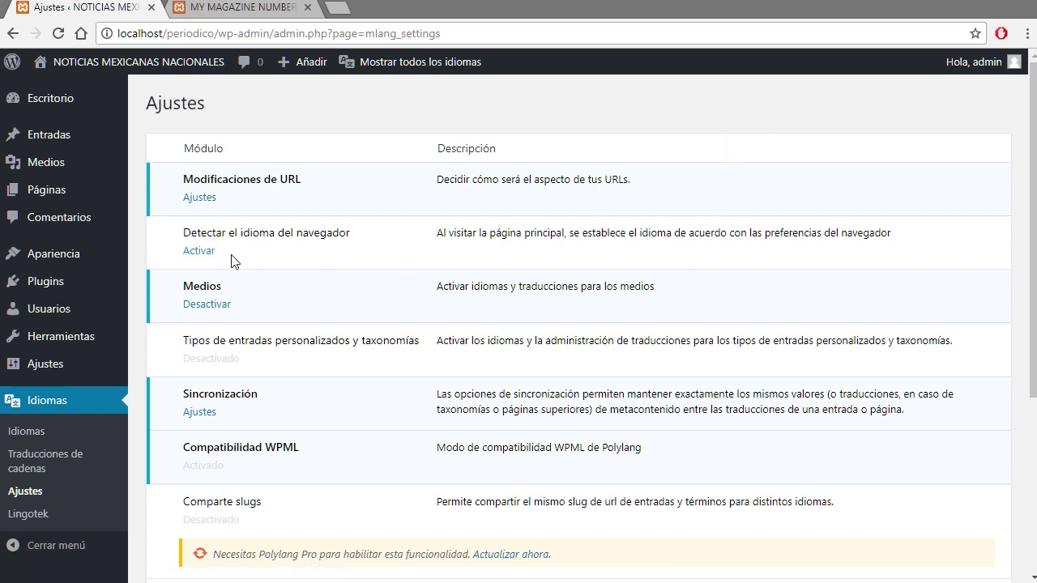
{"action": "left_click", "coordinate": [209, 252]}
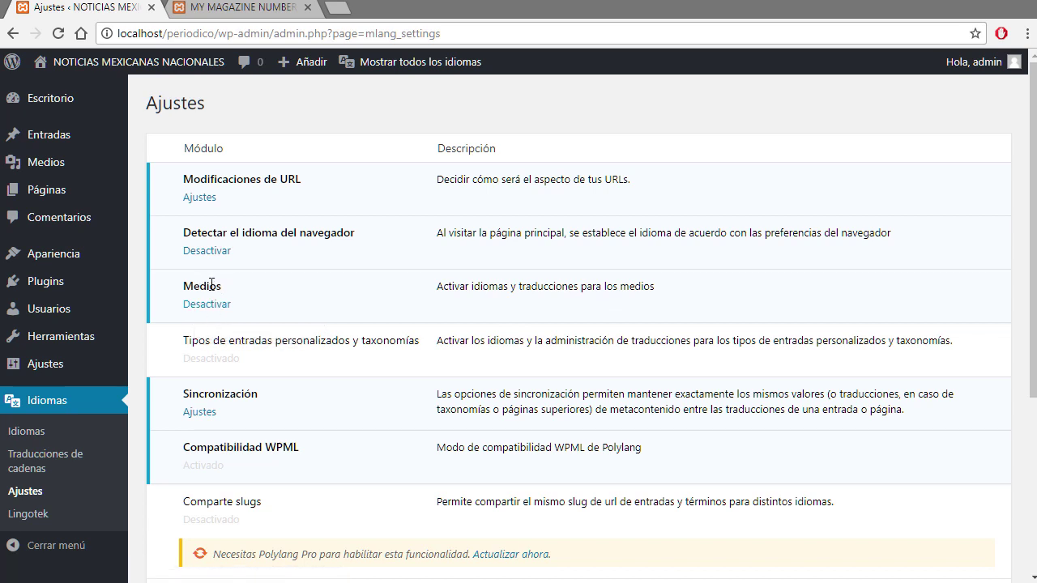
{"action": "left_click", "coordinate": [217, 306]}
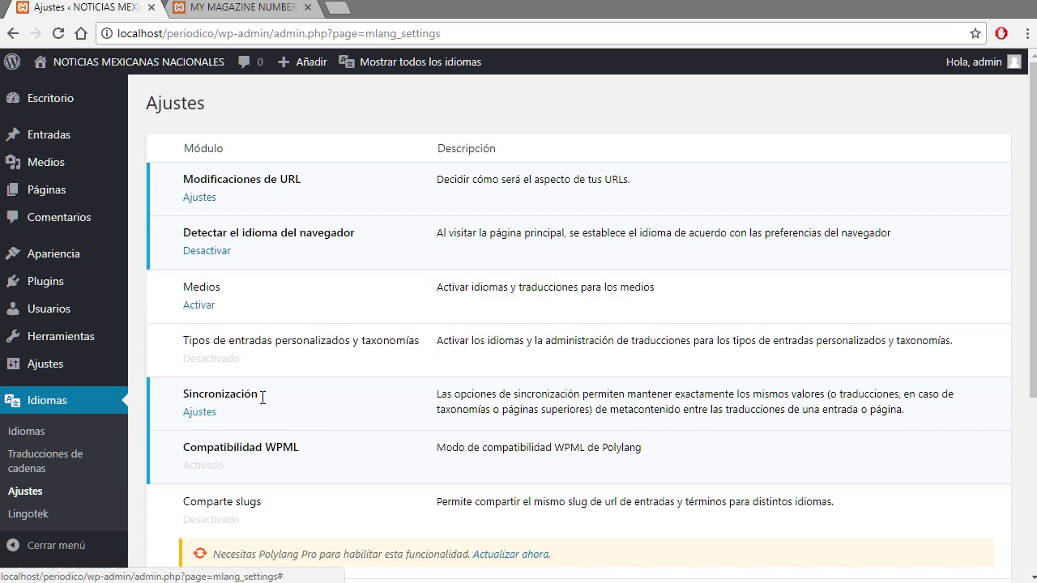
{"action": "scroll", "coordinate": [296, 402], "scroll_direction": "down", "scroll_amount": 2}
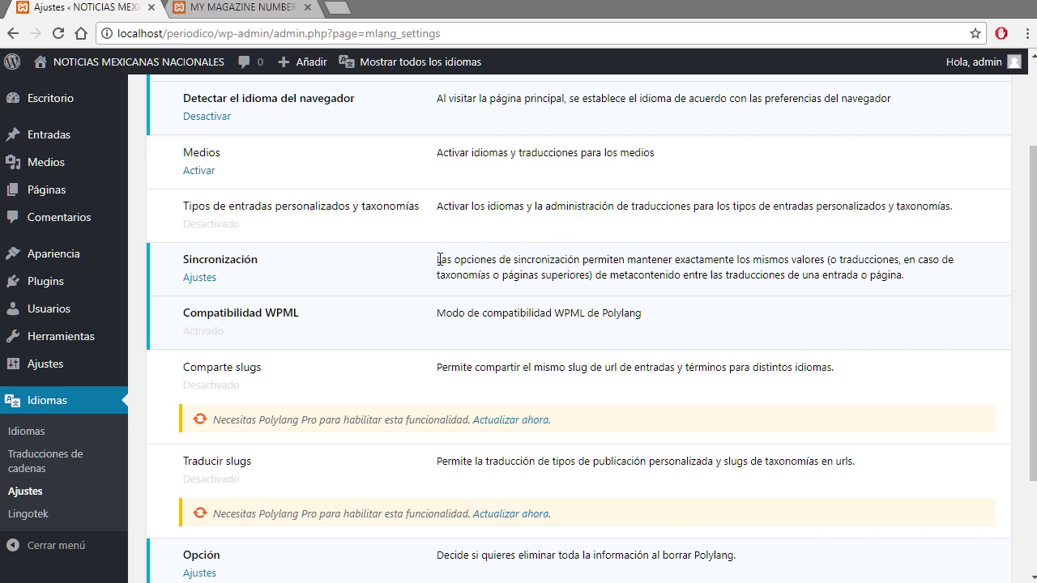
Step: Review the remaining Polylang modules, including WPML compatibility, and return to the list of languages
{"action": "scroll", "coordinate": [439, 259], "scroll_direction": "down", "scroll_amount": 3}
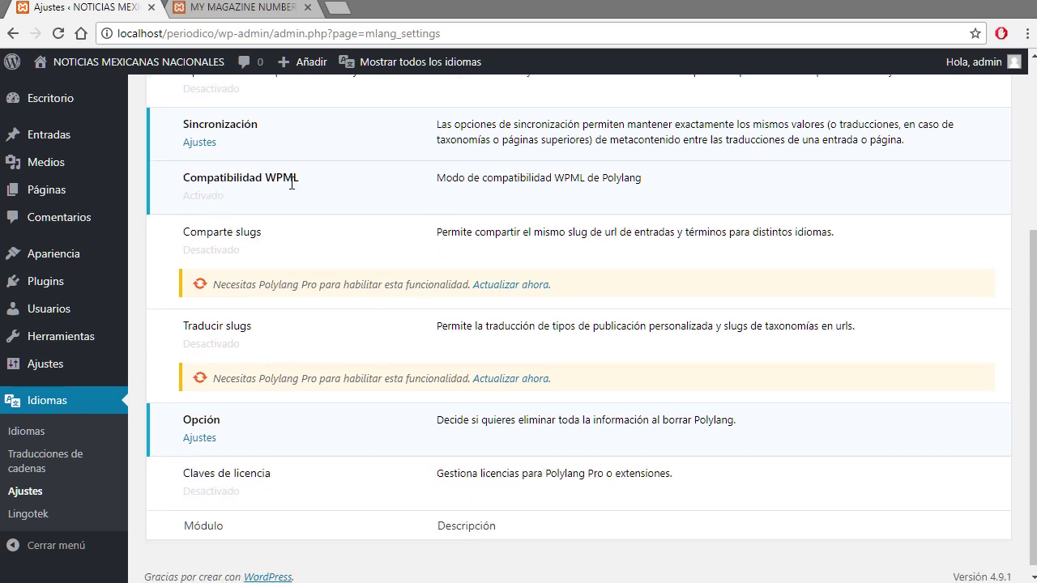
{"action": "left_click_drag", "start_coordinate": [300, 177], "coordinate": [267, 179]}
{"action": "scroll", "coordinate": [497, 344], "scroll_direction": "up", "scroll_amount": 3}
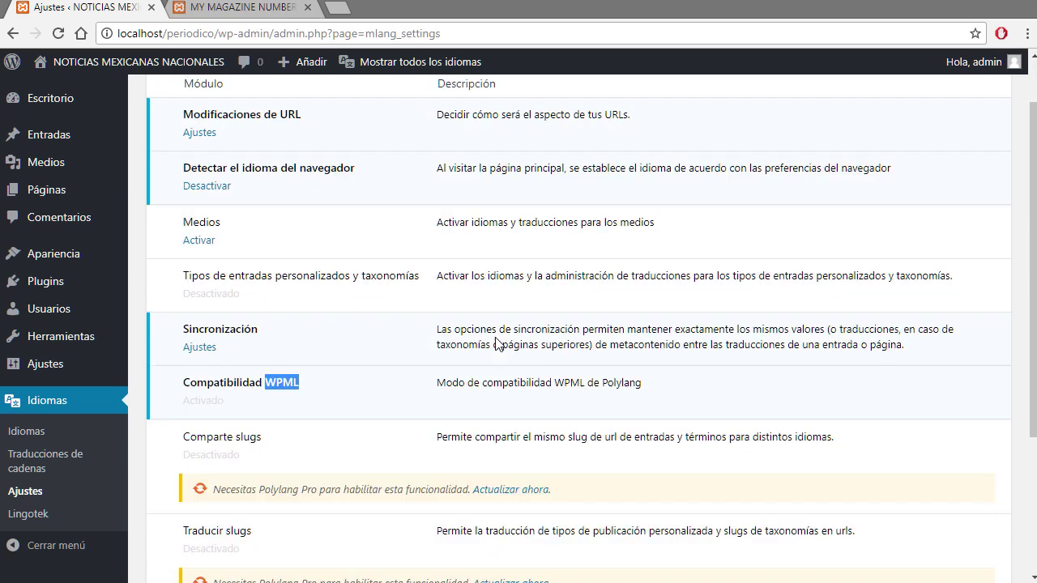
{"action": "left_click", "coordinate": [55, 439]}
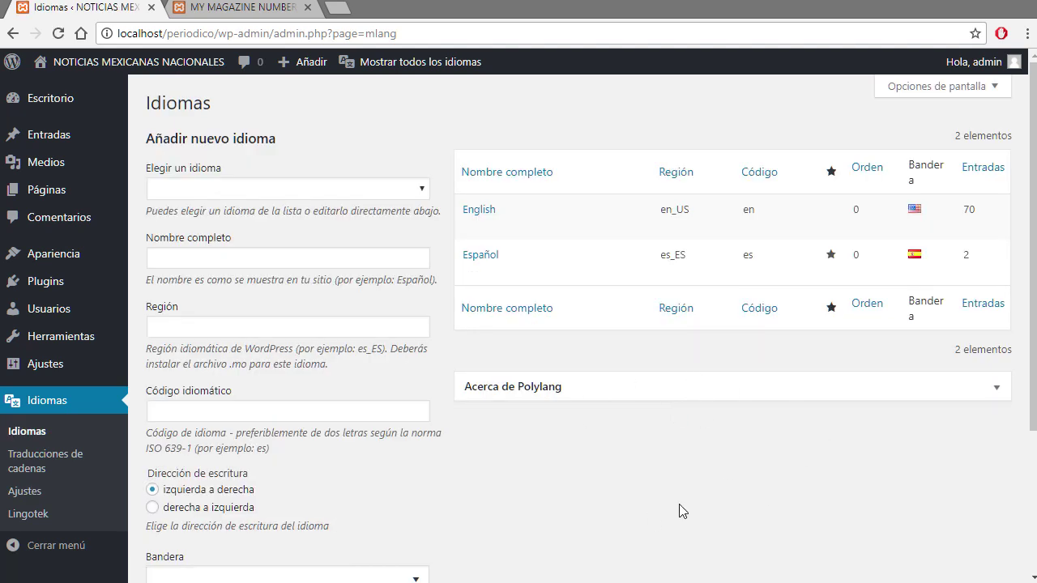
Step: Look at the navigation menu on the English post, then open the site's widgets page
{"action": "key", "text": "ctrl+Tab"}
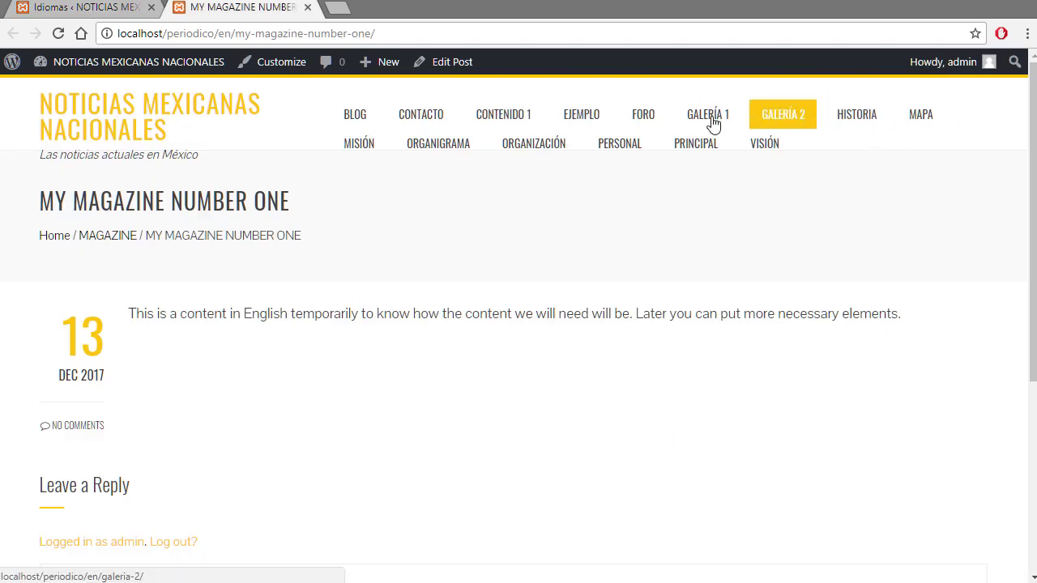
{"action": "left_click", "coordinate": [102, 11]}
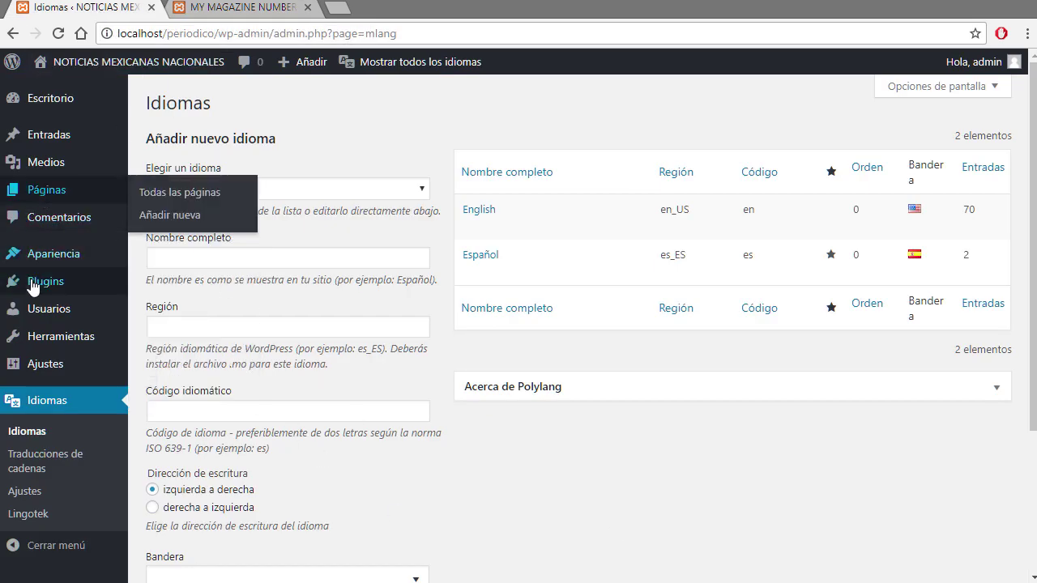
{"action": "mouse_move", "coordinate": [51, 257]}
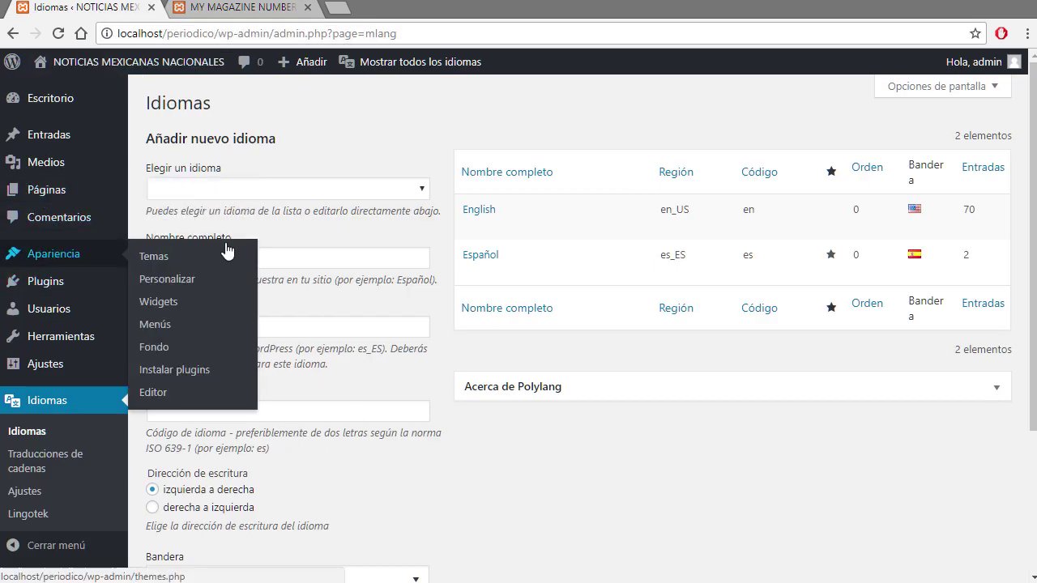
{"action": "left_click", "coordinate": [159, 302]}
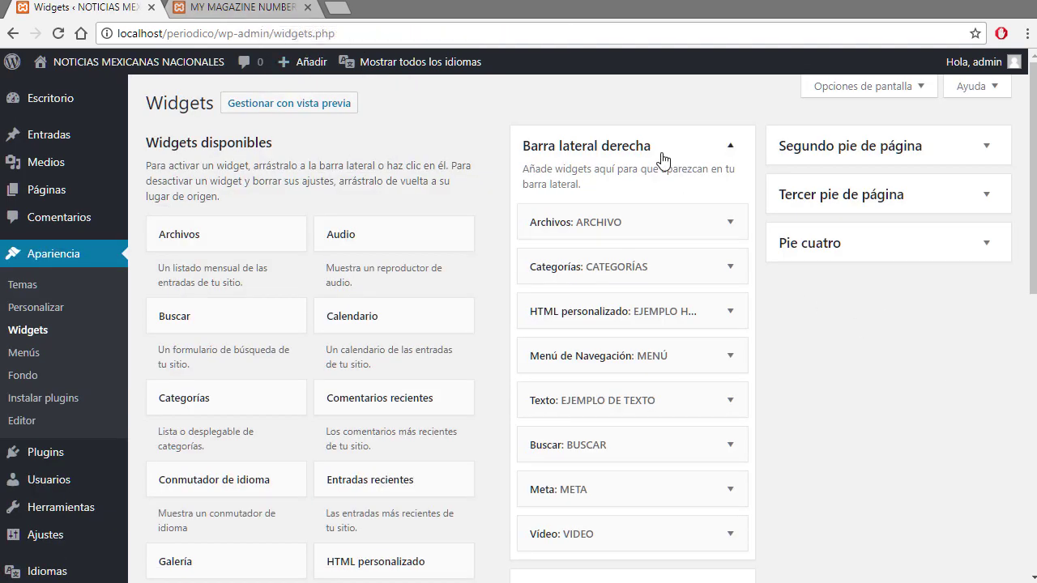
Step: Examine the English post's navigation menu and the language code in its URL
{"action": "key", "text": "ctrl+Tab"}
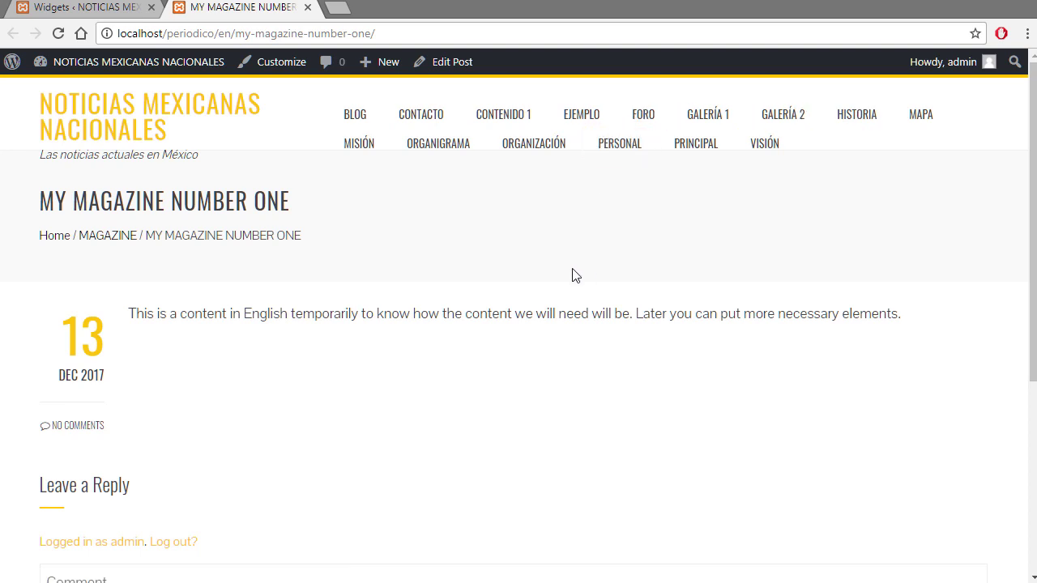
{"action": "left_click", "coordinate": [420, 114]}
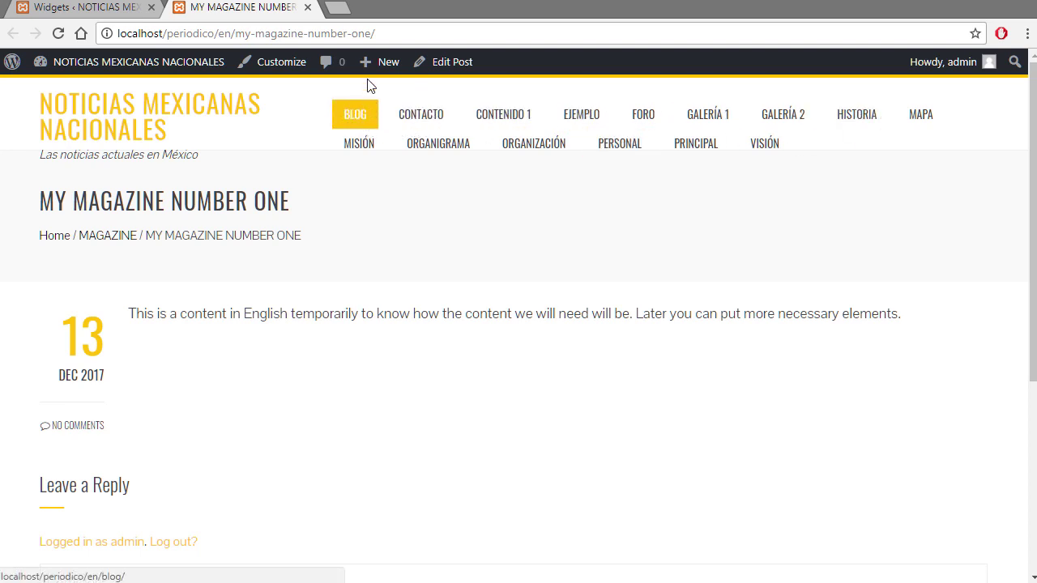
{"action": "left_click", "coordinate": [227, 33]}
{"action": "double_click", "coordinate": [224, 34]}
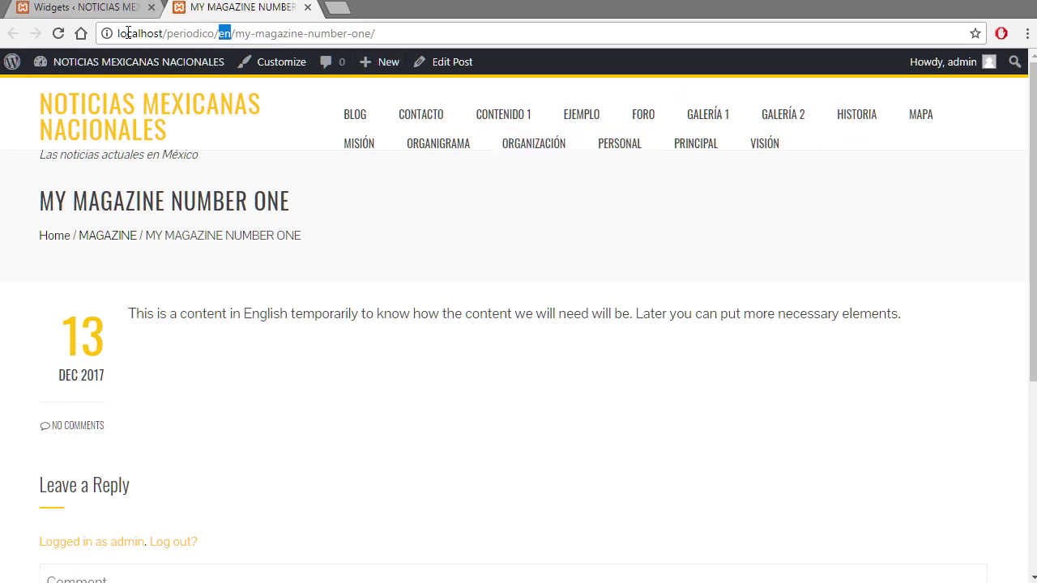
Step: Open the site's menu editor in a new browser tab from the English post and switch to it
{"action": "mouse_move", "coordinate": [79, 65]}
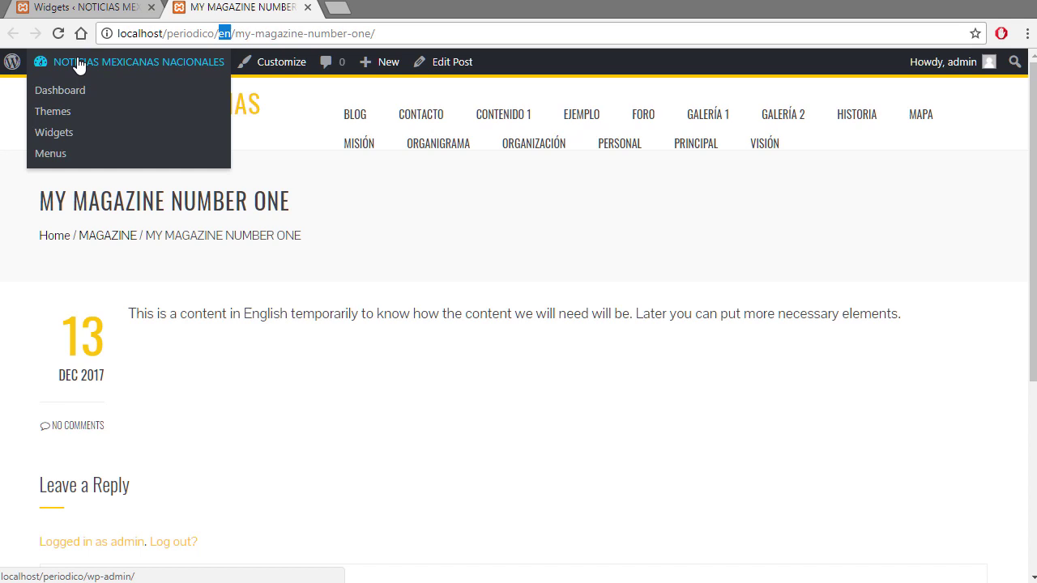
{"action": "right_click", "coordinate": [51, 154]}
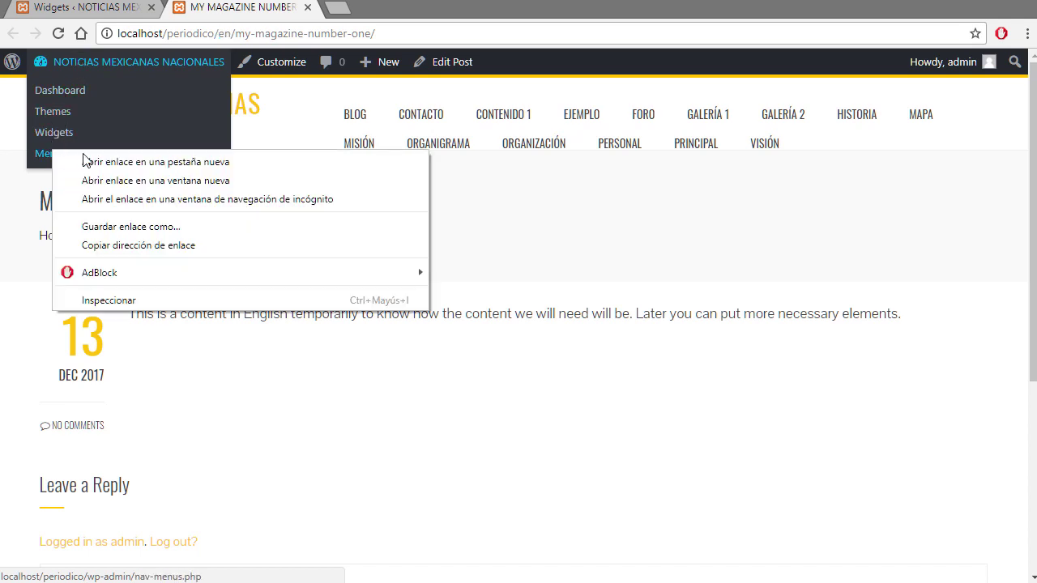
{"action": "left_click", "coordinate": [98, 162]}
{"action": "left_click", "coordinate": [379, 11]}
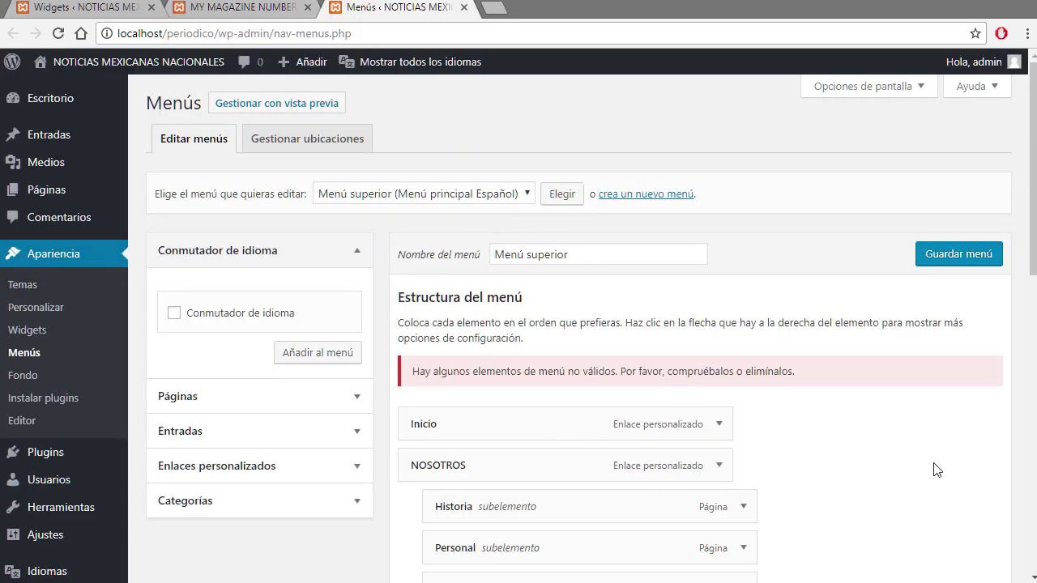
Step: Remove the invalid PRODUCTOS page from Menú superior and check the menu's display settings
{"action": "scroll", "coordinate": [937, 470], "scroll_direction": "down", "scroll_amount": 8}
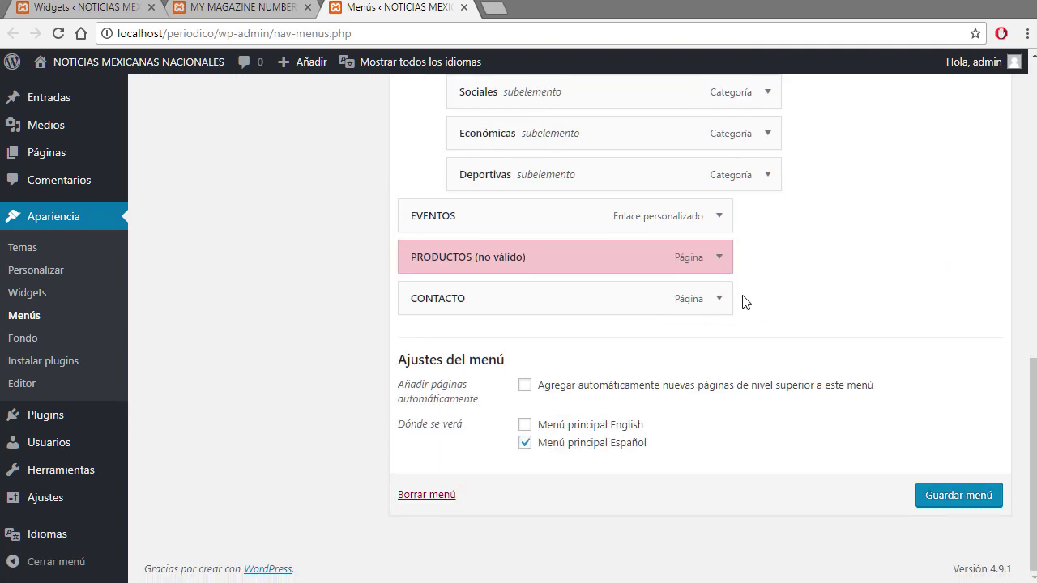
{"action": "left_click", "coordinate": [719, 257]}
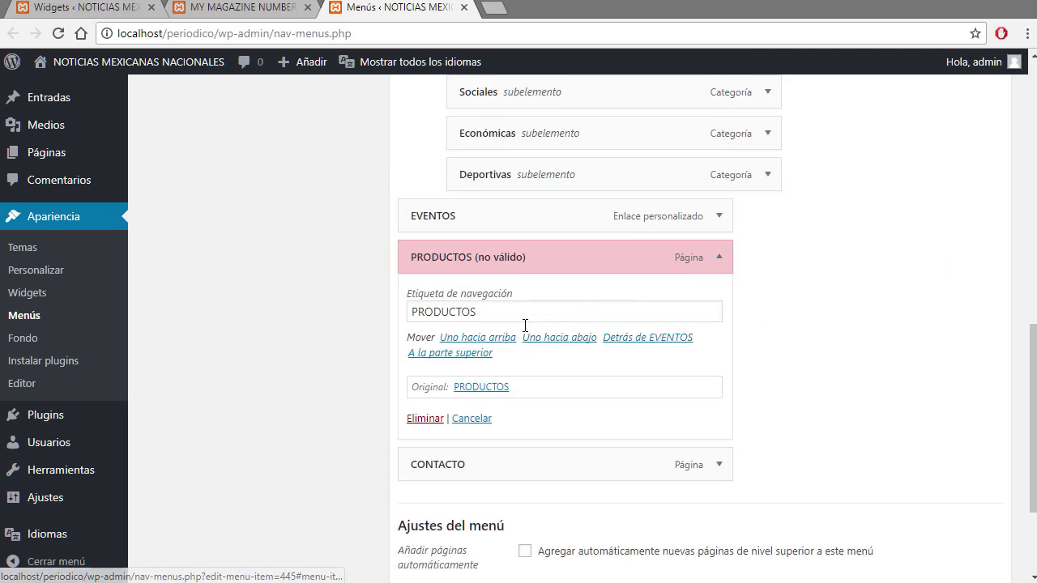
{"action": "left_click", "coordinate": [418, 421]}
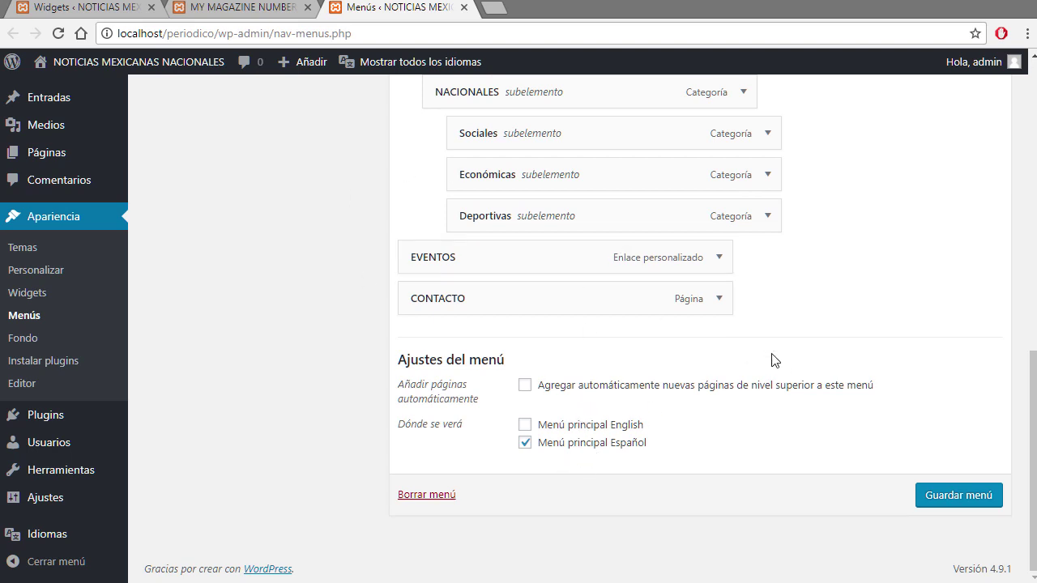
{"action": "key", "text": "F5"}
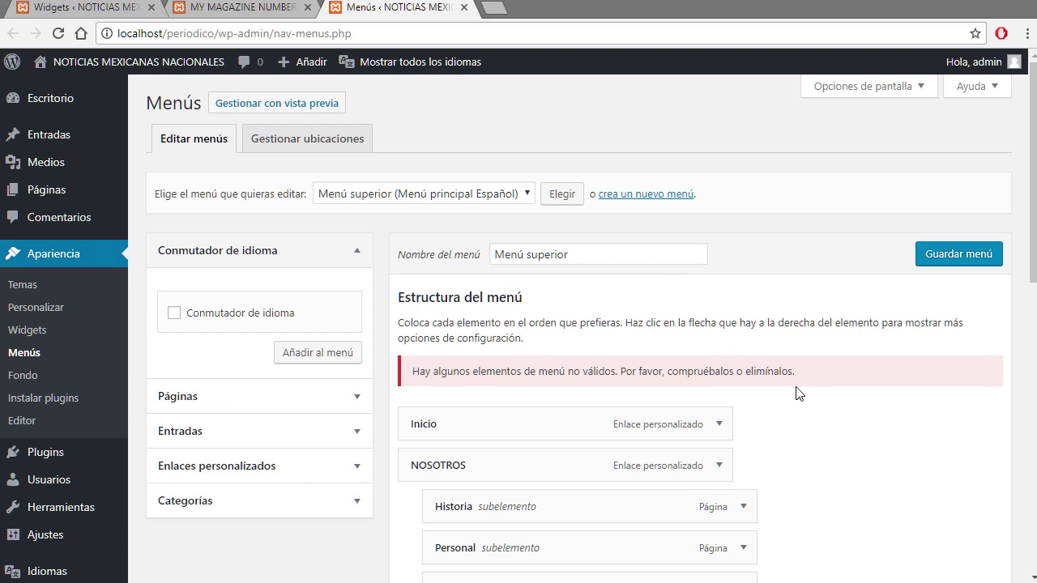
{"action": "scroll", "coordinate": [795, 394], "scroll_direction": "down", "scroll_amount": 10}
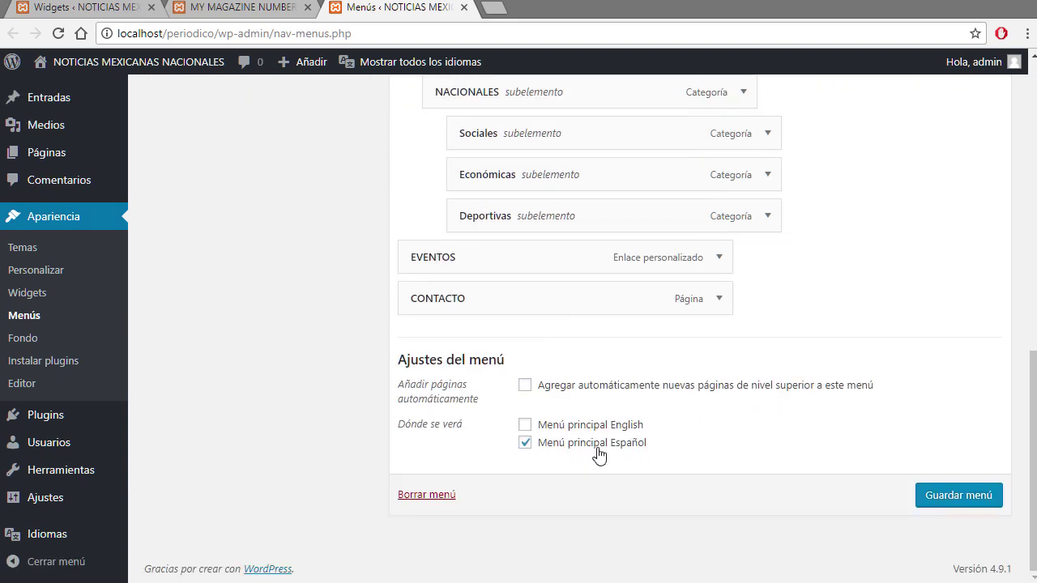
Step: Inspect the URL and navigation label of the Inicio menu item, then collapse it
{"action": "scroll", "coordinate": [728, 438], "scroll_direction": "up", "scroll_amount": 10}
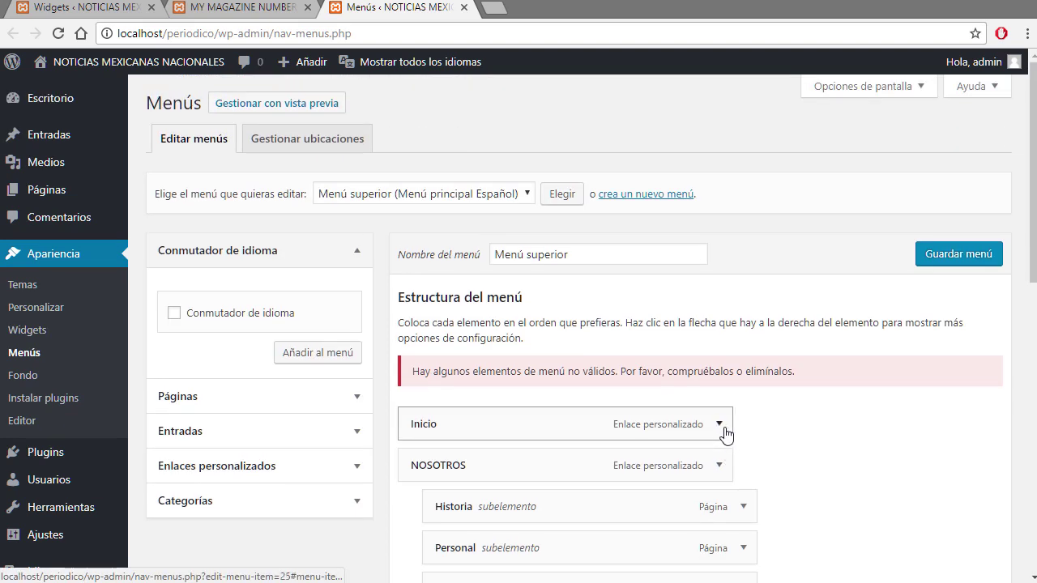
{"action": "left_click", "coordinate": [717, 425]}
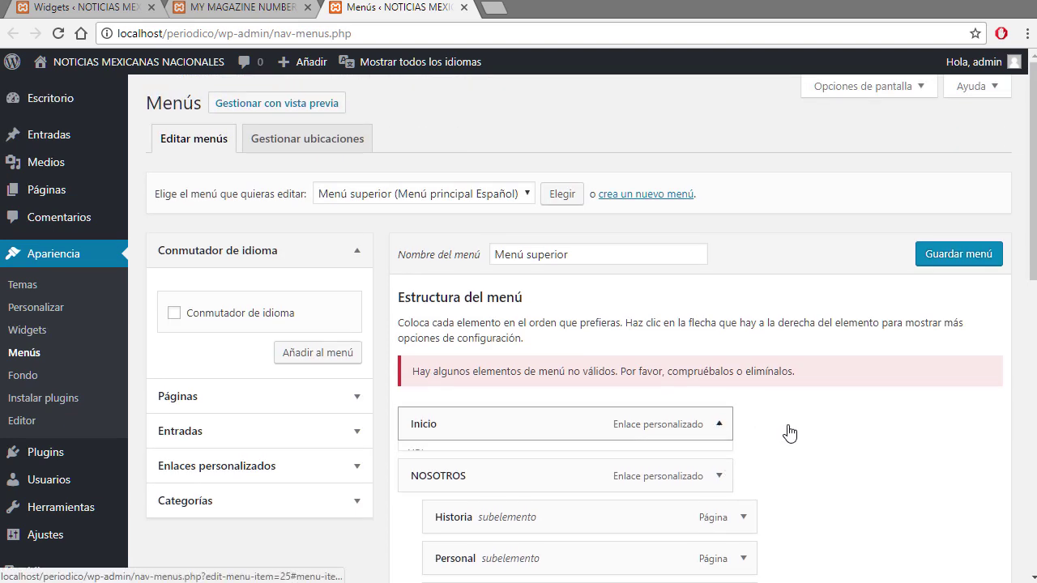
{"action": "scroll", "coordinate": [748, 431], "scroll_direction": "down", "scroll_amount": 2}
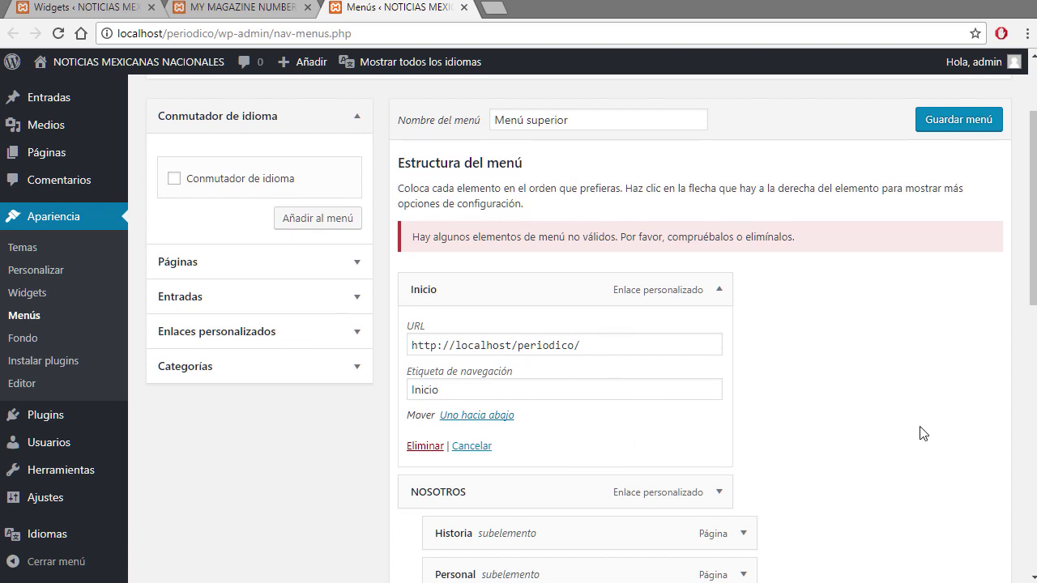
{"action": "left_click", "coordinate": [719, 289]}
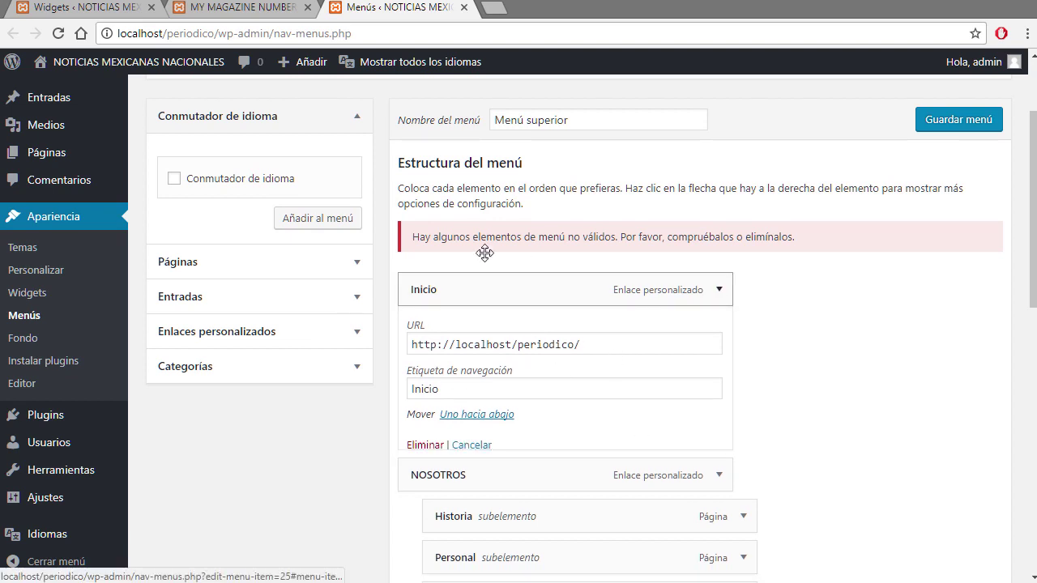
{"action": "scroll", "coordinate": [268, 314], "scroll_direction": "up", "scroll_amount": 2}
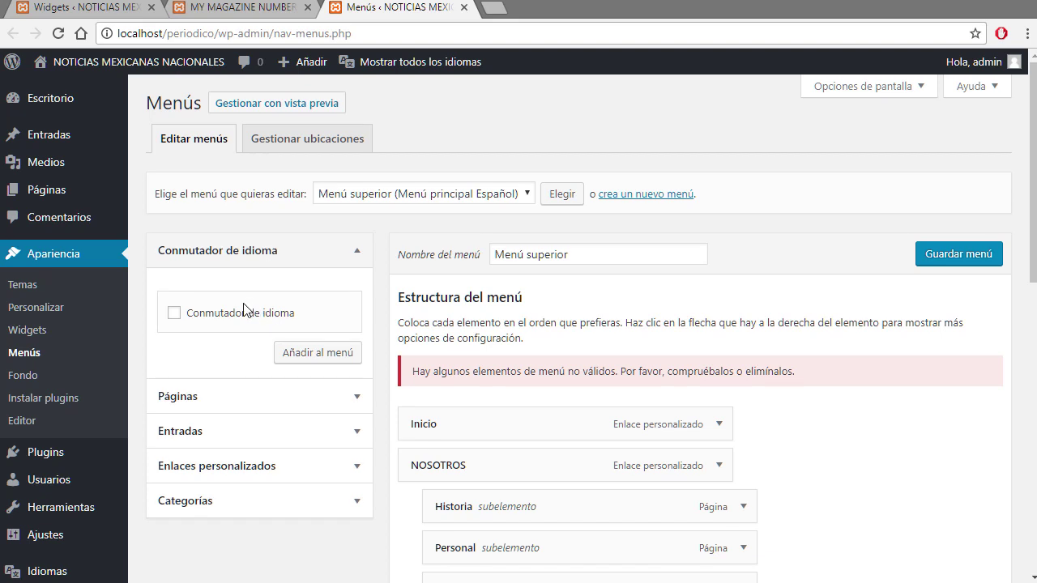
Step: Add the Conmutador de idioma item to Menú superior and save the menu
{"action": "left_click", "coordinate": [173, 313]}
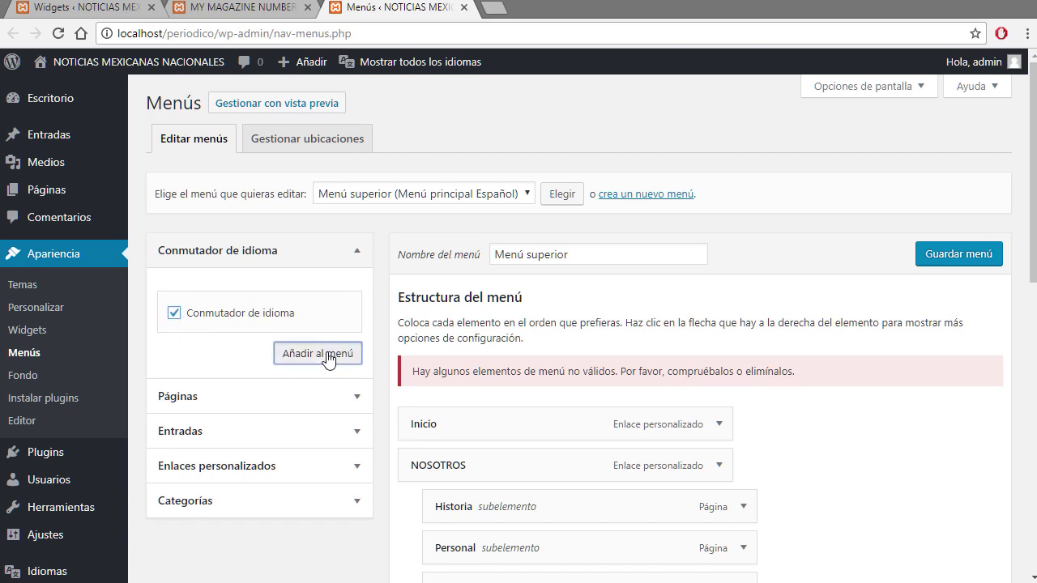
{"action": "left_click", "coordinate": [331, 353]}
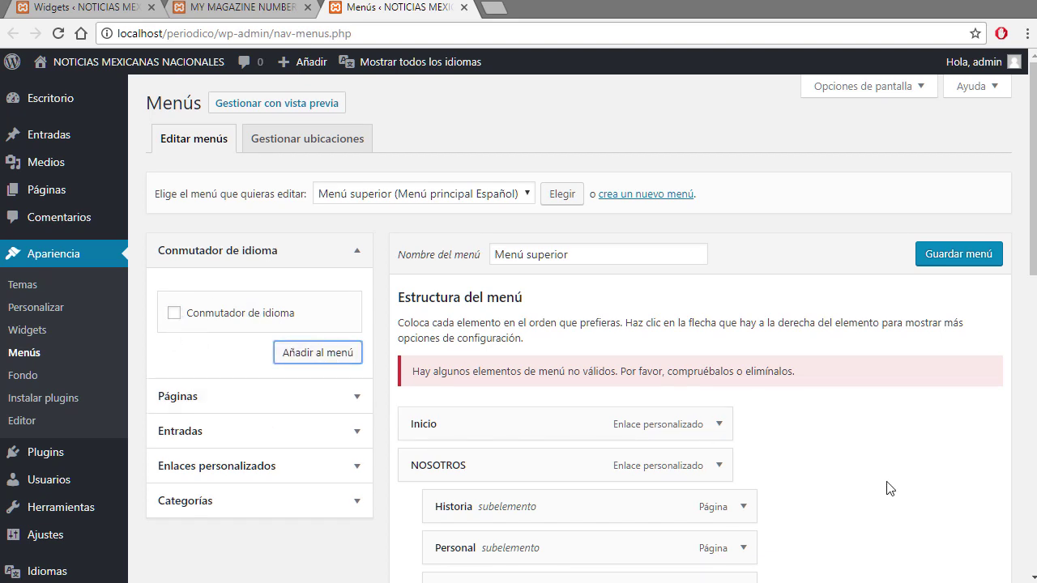
{"action": "scroll", "coordinate": [920, 478], "scroll_direction": "down", "scroll_amount": 10}
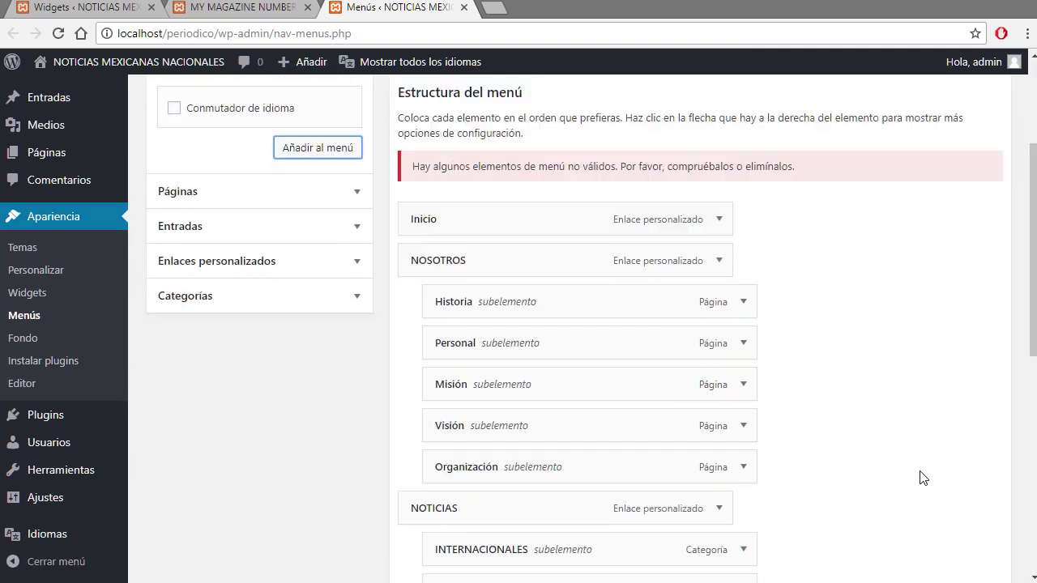
{"action": "scroll", "coordinate": [920, 477], "scroll_direction": "up", "scroll_amount": 10}
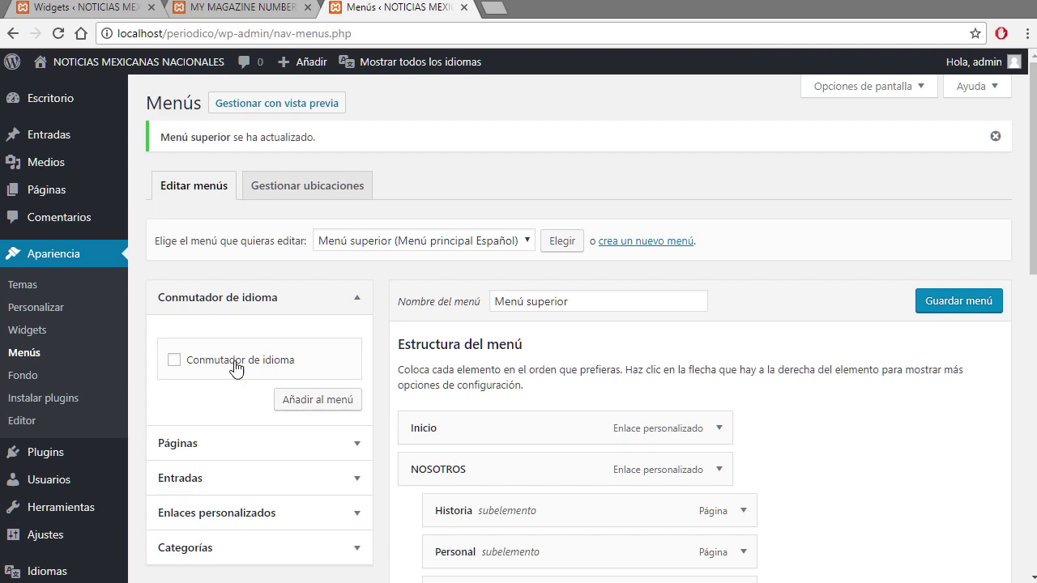
Step: Configure the Conmutador de idioma menu item to show flags without language names, and save the menu
{"action": "scroll", "coordinate": [511, 454], "scroll_direction": "down", "scroll_amount": 8}
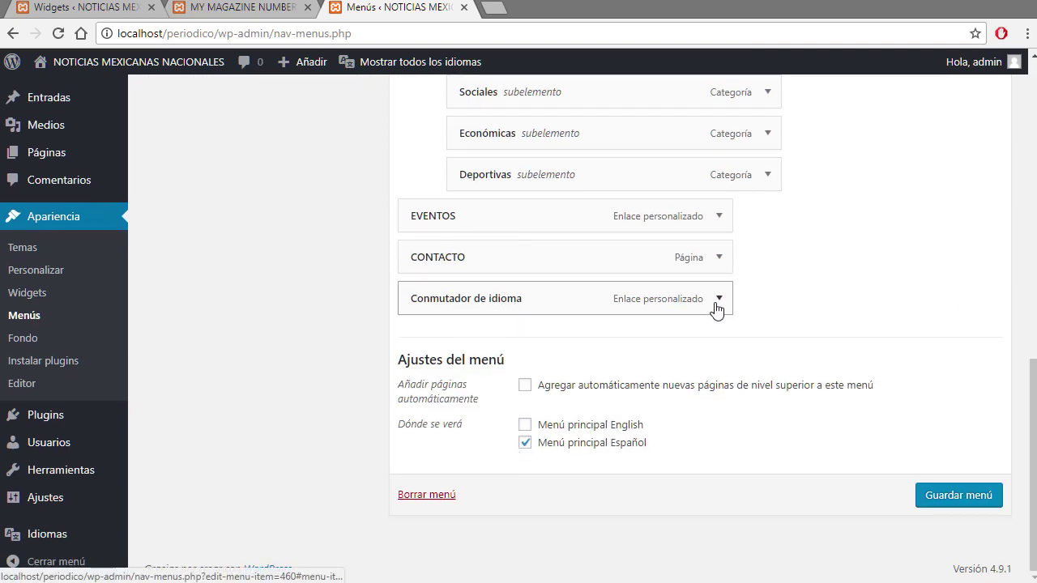
{"action": "scroll", "coordinate": [715, 304], "scroll_direction": "up", "scroll_amount": 1}
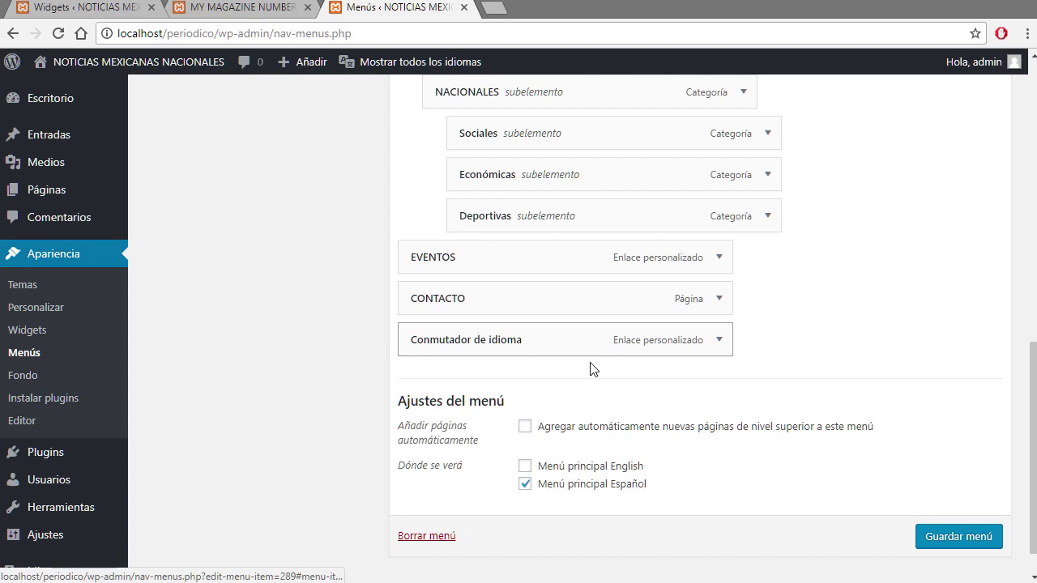
{"action": "left_click", "coordinate": [719, 341]}
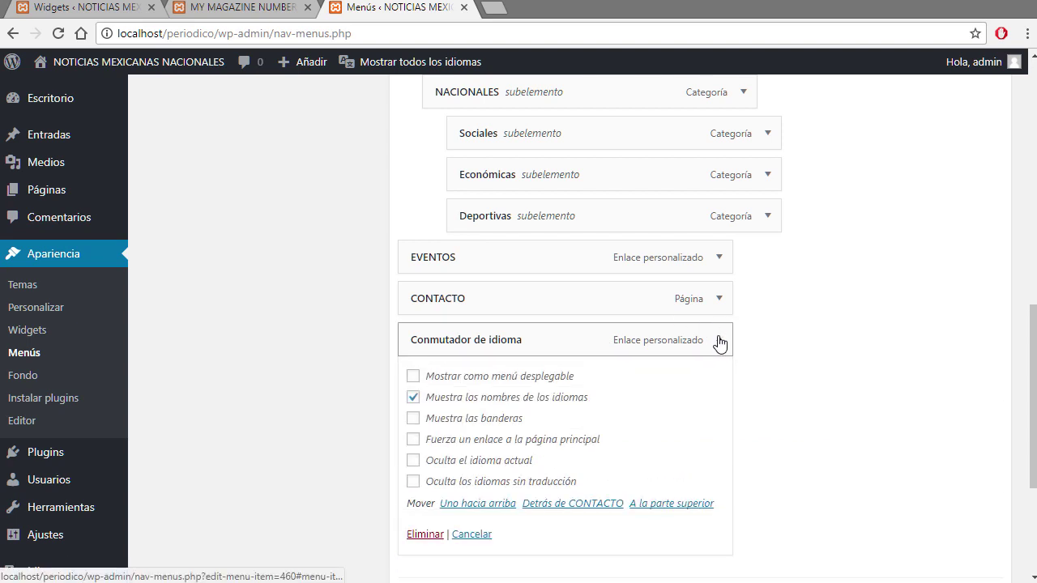
{"action": "left_click", "coordinate": [413, 419]}
{"action": "left_click", "coordinate": [413, 397]}
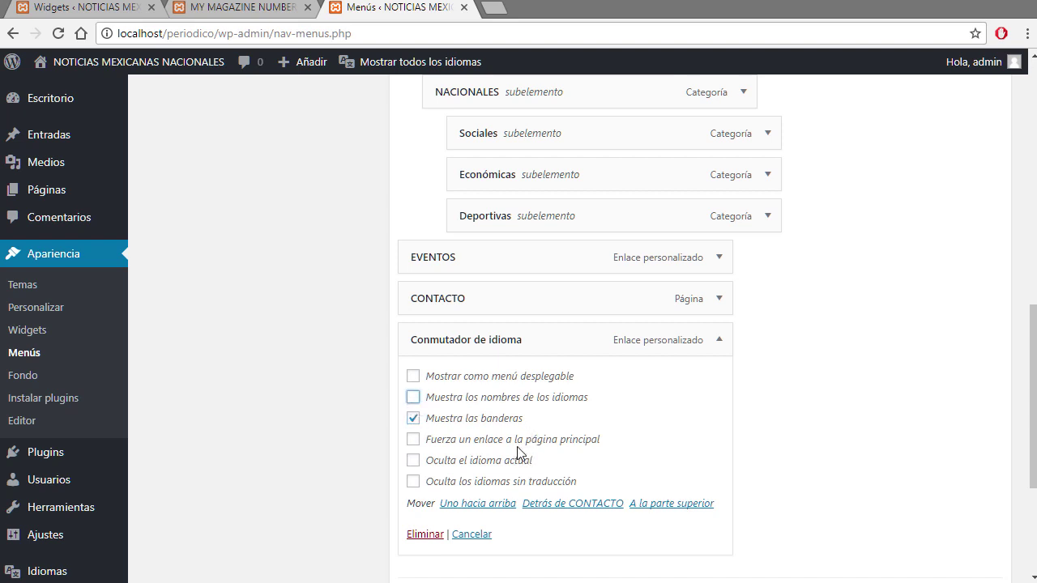
{"action": "scroll", "coordinate": [810, 424], "scroll_direction": "down", "scroll_amount": 2}
{"action": "scroll", "coordinate": [808, 424], "scroll_direction": "down", "scroll_amount": 2}
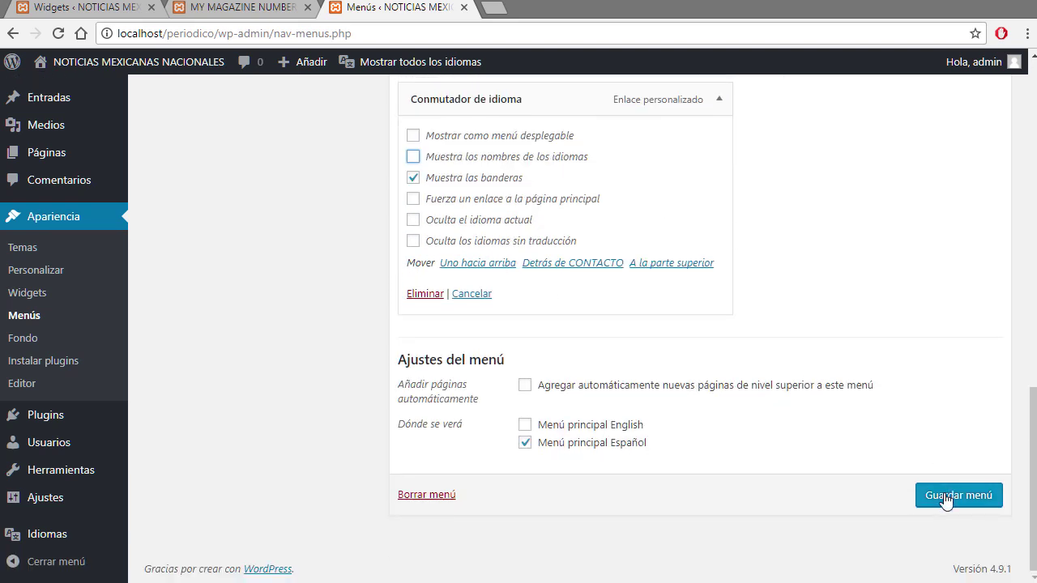
{"action": "left_click", "coordinate": [924, 495]}
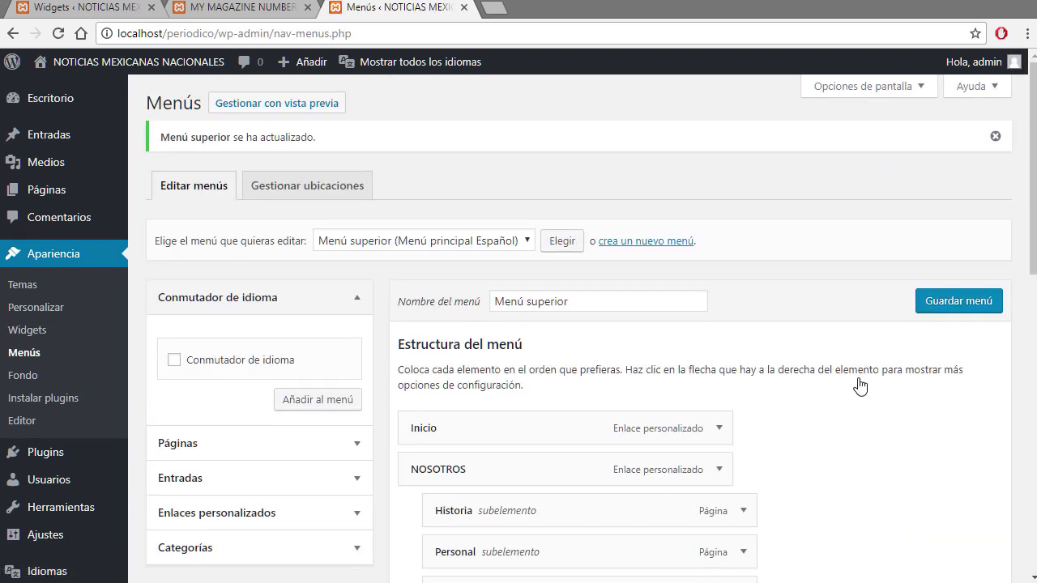
Step: Open the form for adding a new page in a separate browser tab
{"action": "scroll", "coordinate": [860, 385], "scroll_direction": "down", "scroll_amount": 2}
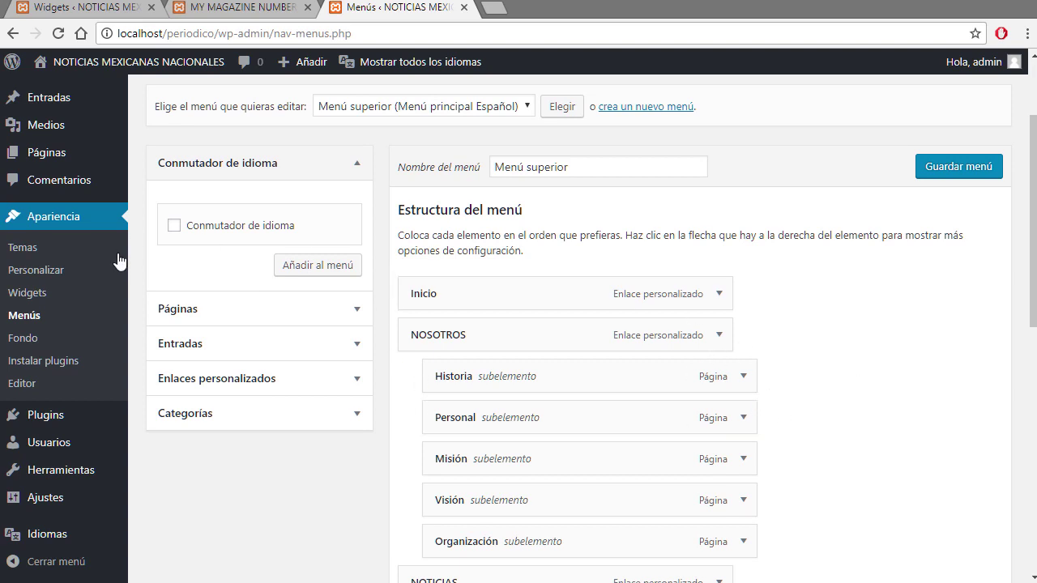
{"action": "mouse_move", "coordinate": [67, 154]}
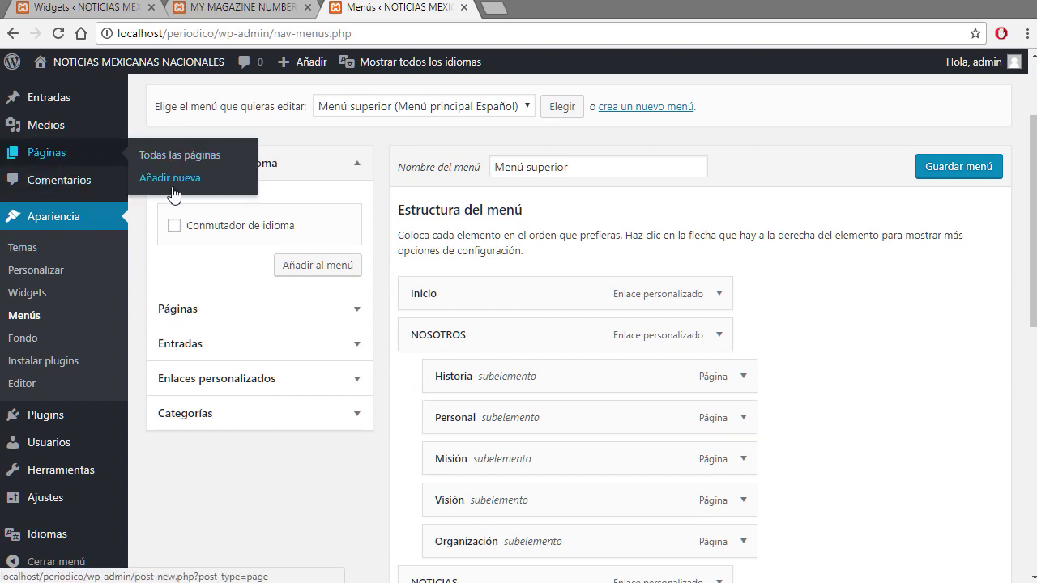
{"action": "right_click", "coordinate": [171, 186]}
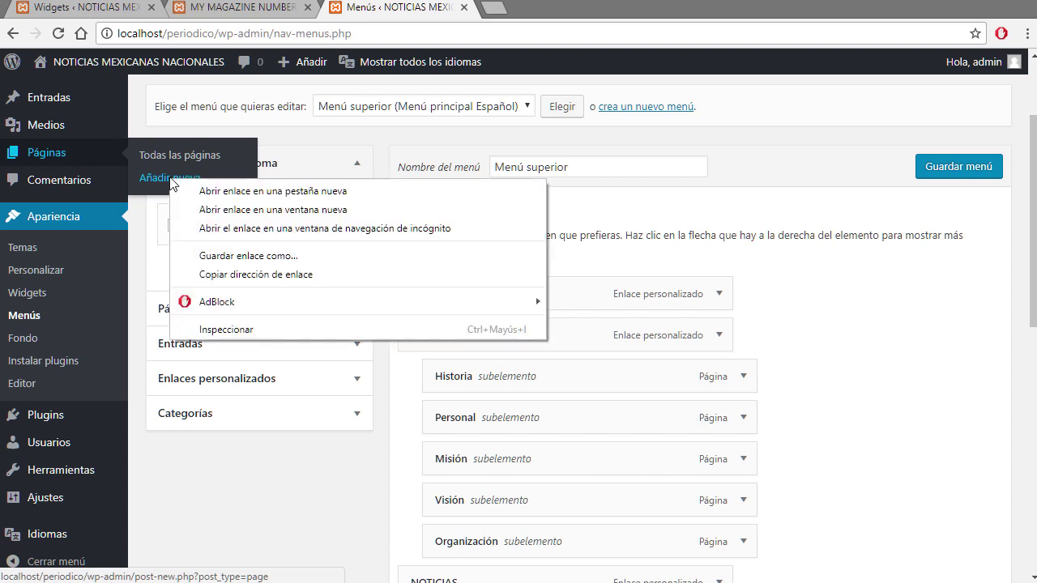
{"action": "left_click", "coordinate": [203, 191]}
{"action": "left_click", "coordinate": [549, 10]}
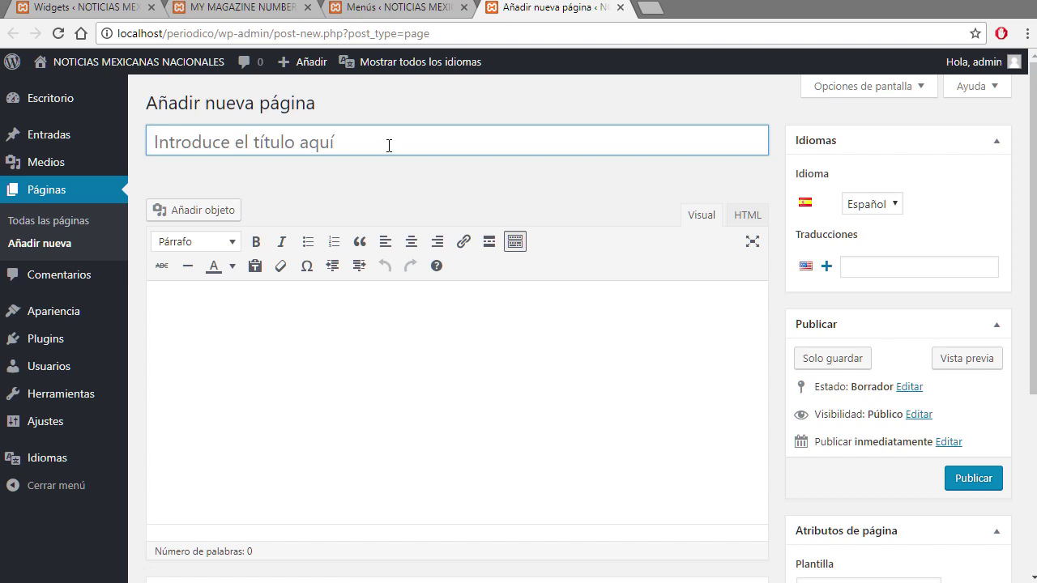
Step: Title the new page PÁGINA DE CONTACTO and enter the body text "Este es el contenido de la página de contacto."
{"action": "left_click", "coordinate": [388, 146]}
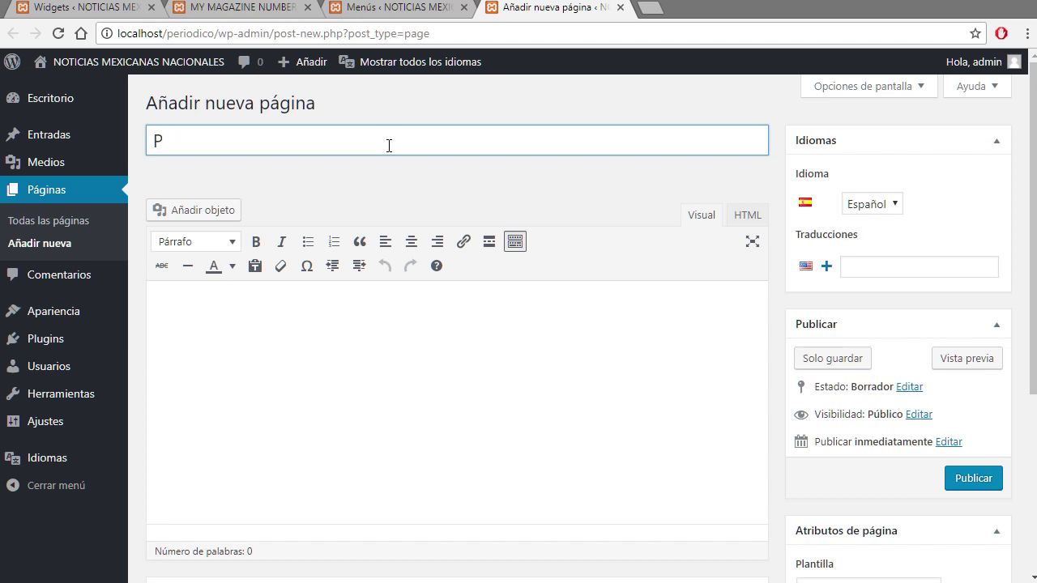
{"action": "type", "text": "PÁGINA DE CO"}
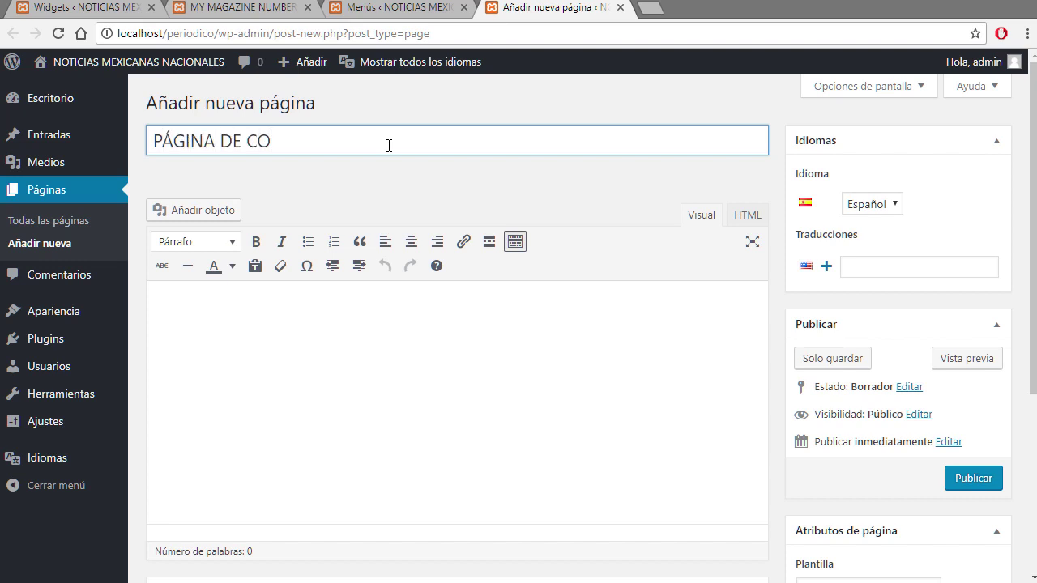
{"action": "type", "text": "NTACTO"}
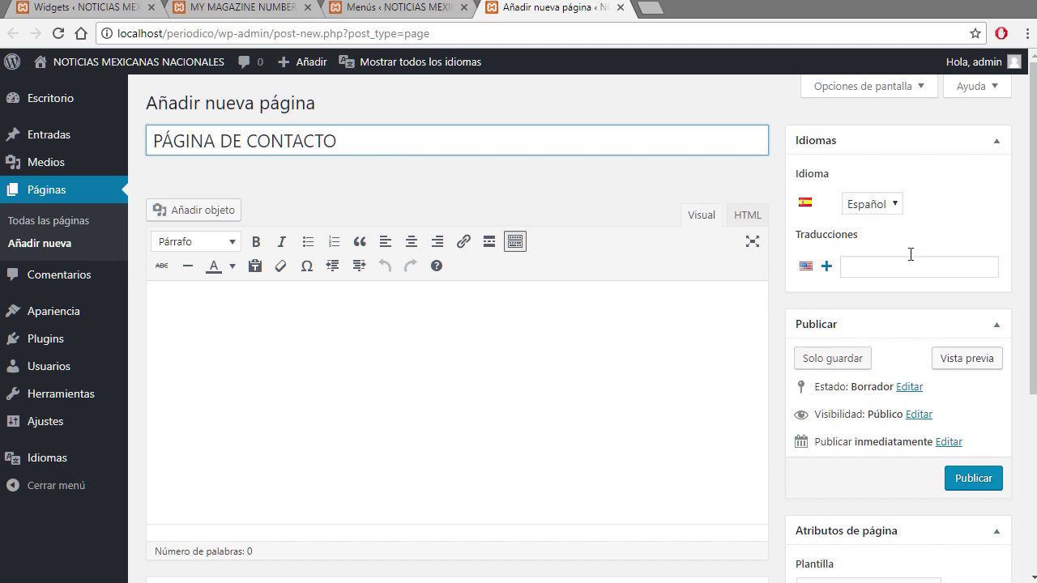
{"action": "left_click", "coordinate": [309, 362]}
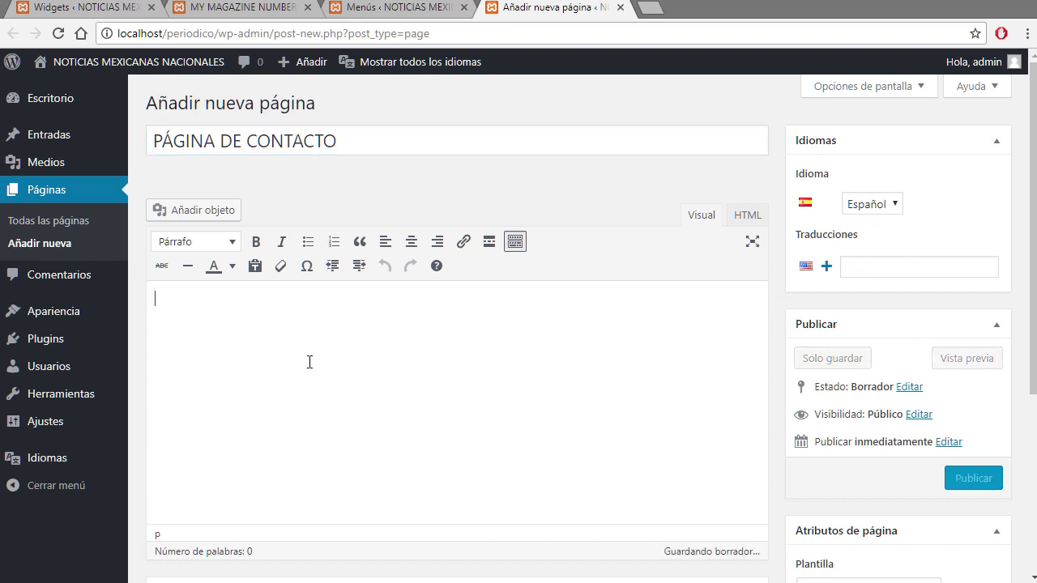
{"action": "type", "text": "Este es el contenido de"}
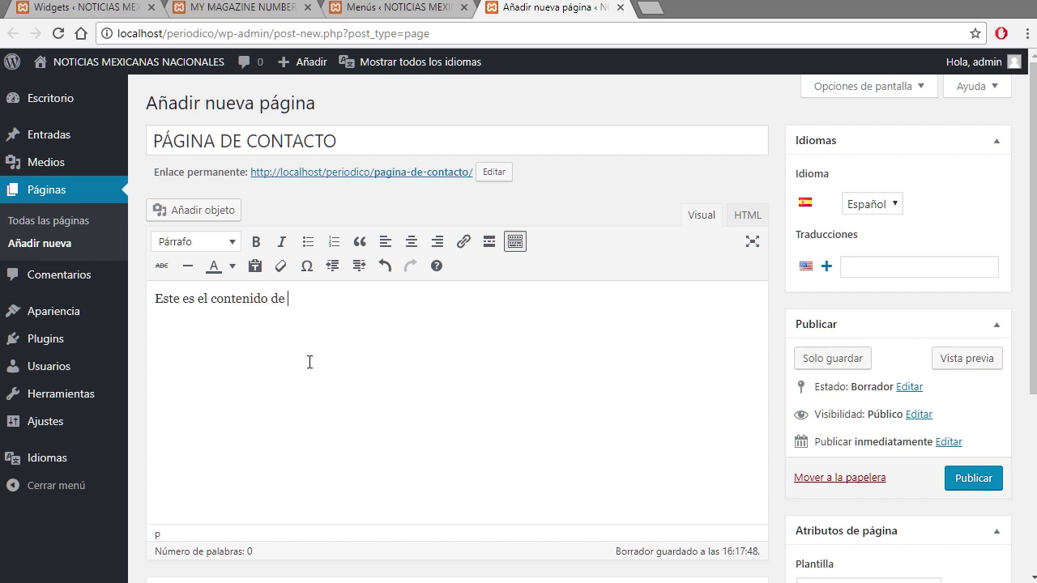
{"action": "type", "text": " la página de contacto."}
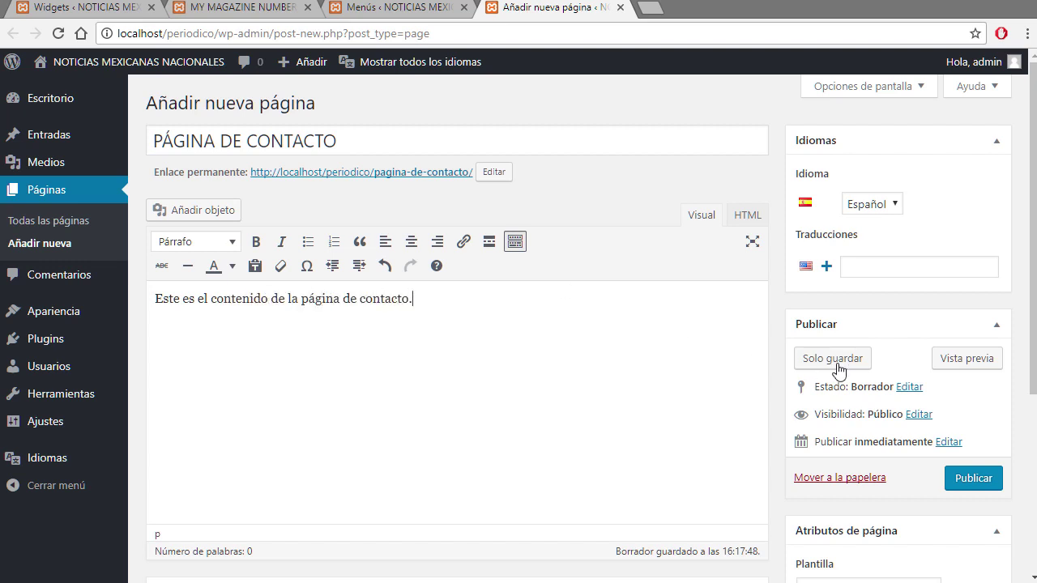
Step: Collapse the Atributos de página section and choose the full-width layout without a sidebar for the page
{"action": "scroll", "coordinate": [1013, 304], "scroll_direction": "down", "scroll_amount": 3}
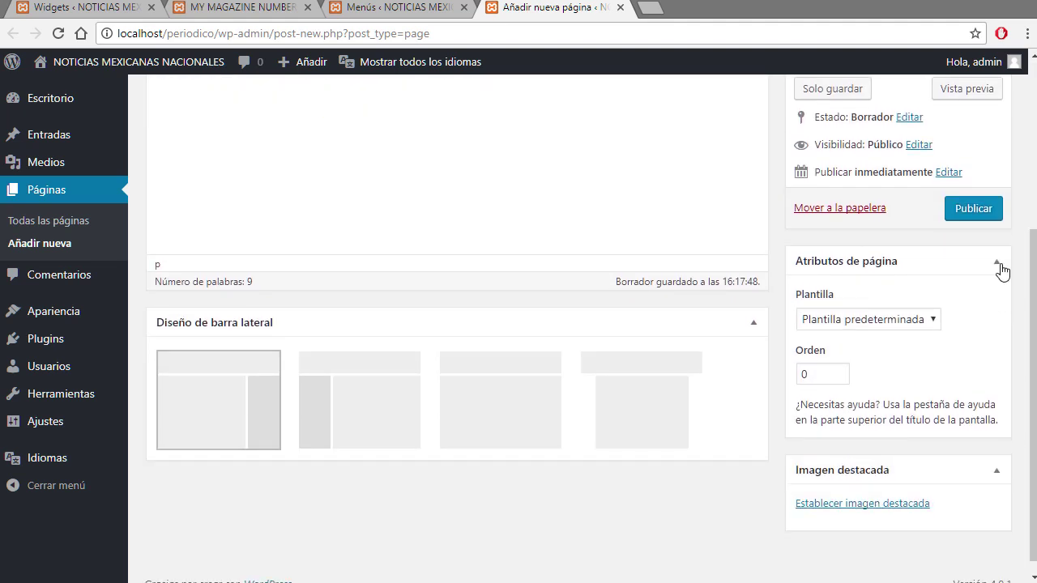
{"action": "left_click", "coordinate": [1000, 270]}
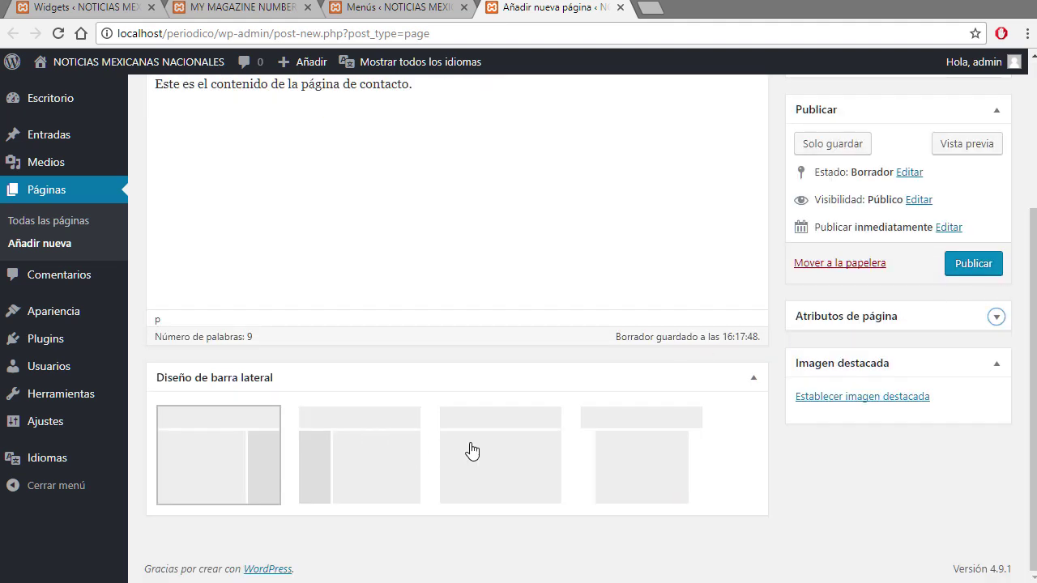
{"action": "left_click", "coordinate": [506, 469]}
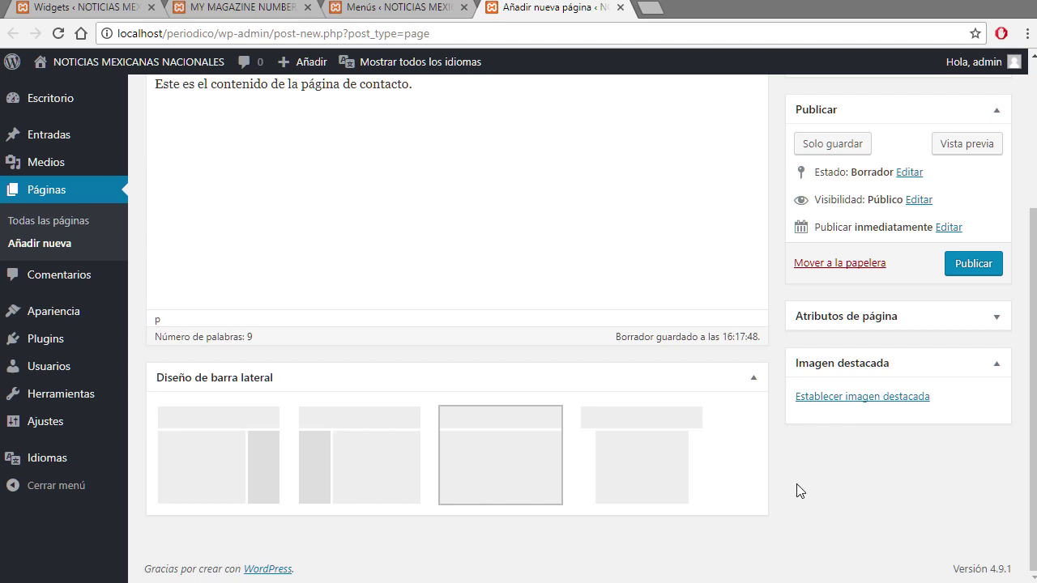
{"action": "scroll", "coordinate": [799, 490], "scroll_direction": "up", "scroll_amount": 3}
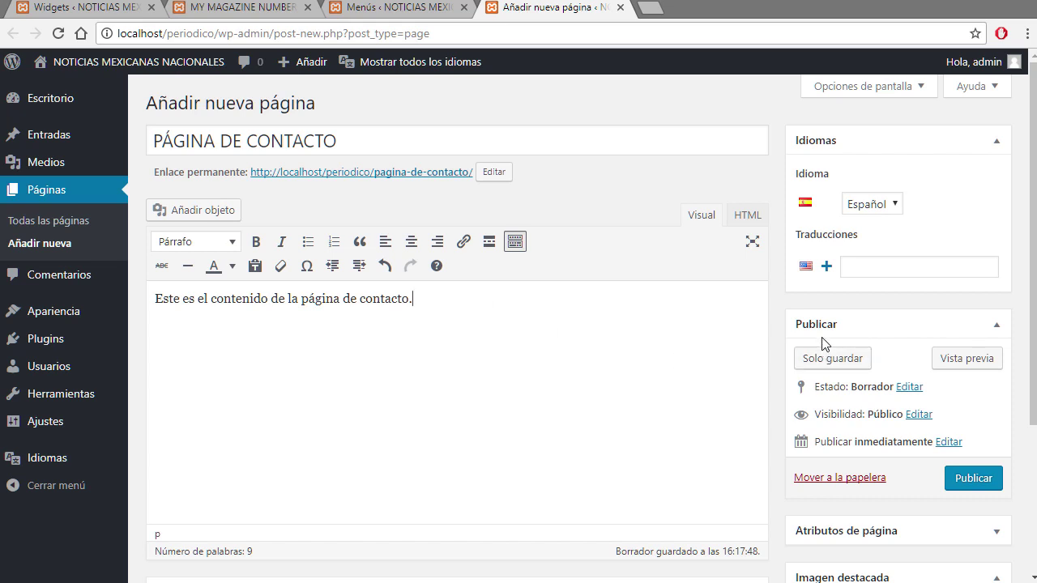
Step: Publish PÁGINA DE CONTACTO as a Spanish page
{"action": "left_click", "coordinate": [865, 265]}
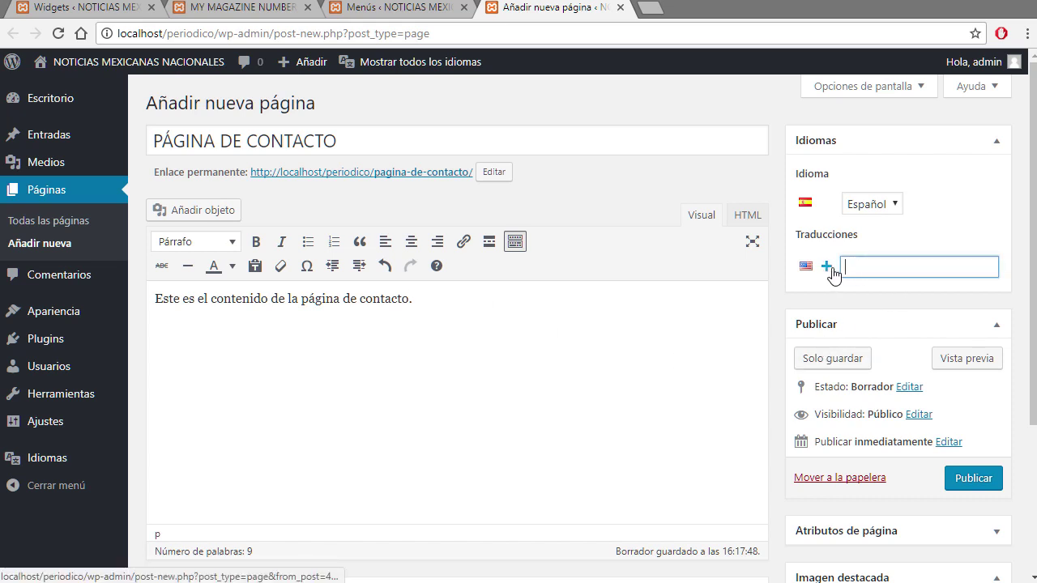
{"action": "left_click", "coordinate": [827, 267]}
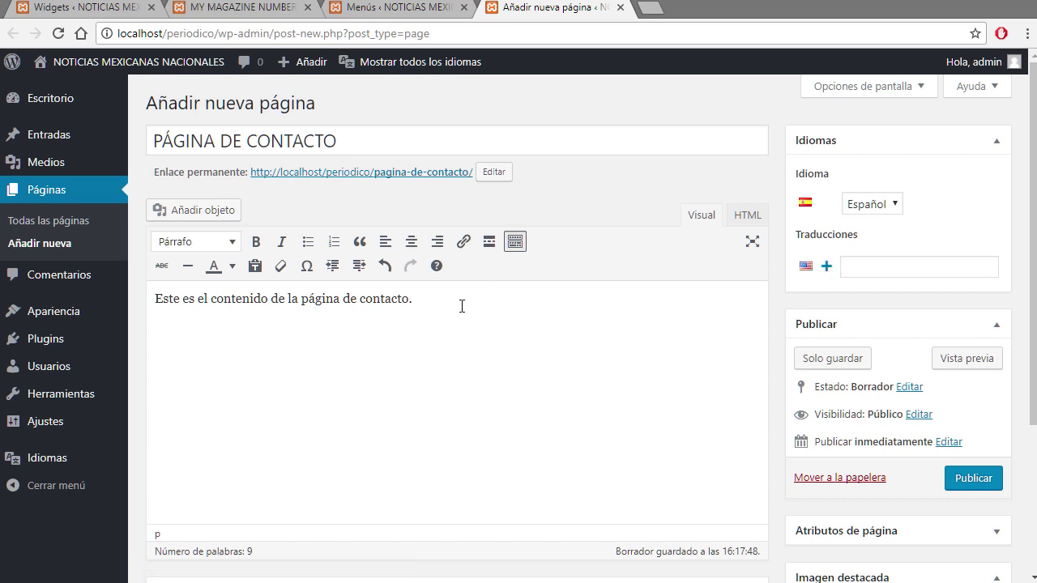
{"action": "left_click", "coordinate": [966, 479]}
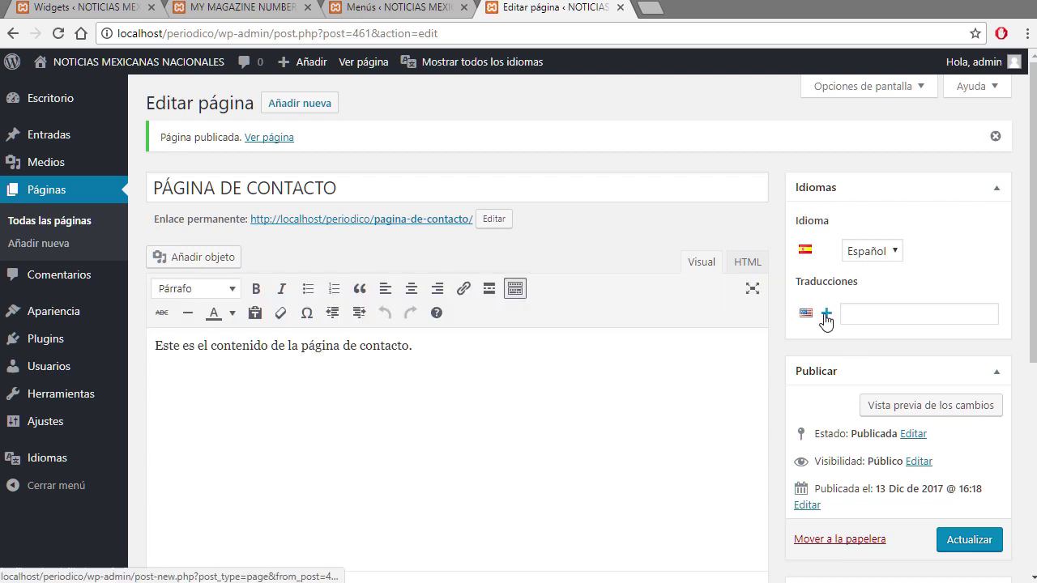
Step: Create the English translation of PÁGINA DE CONTACTO, titled CONTACT with the text "This is page of contact", and publish it
{"action": "left_click", "coordinate": [827, 319]}
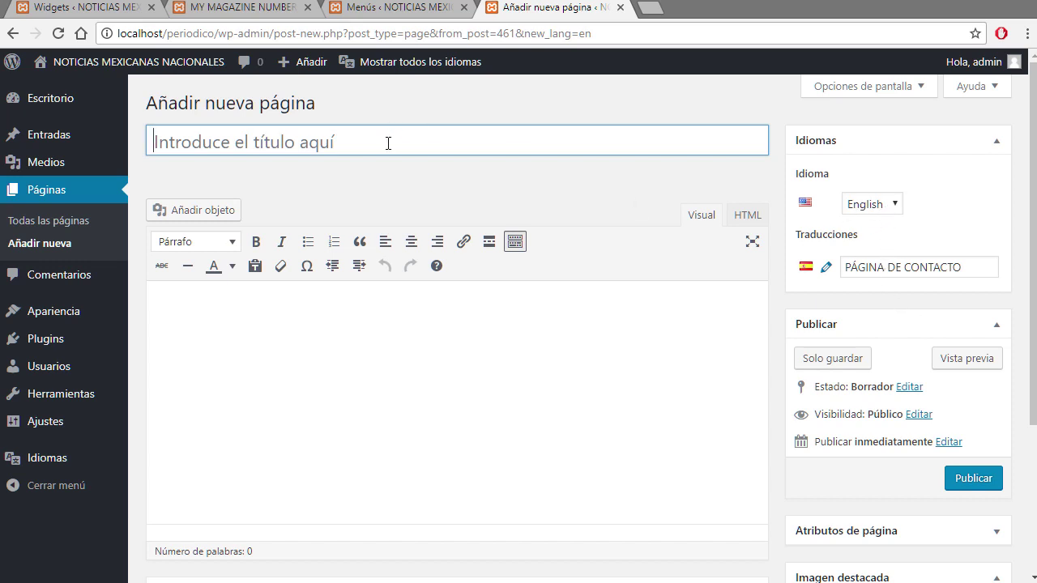
{"action": "type", "text": "CONTACT"}
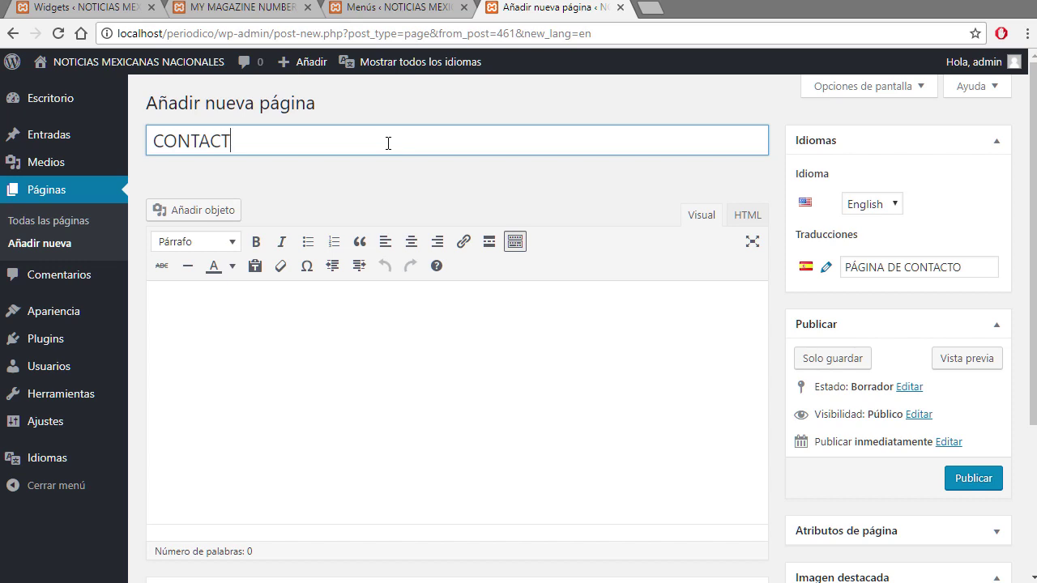
{"action": "left_click", "coordinate": [495, 468]}
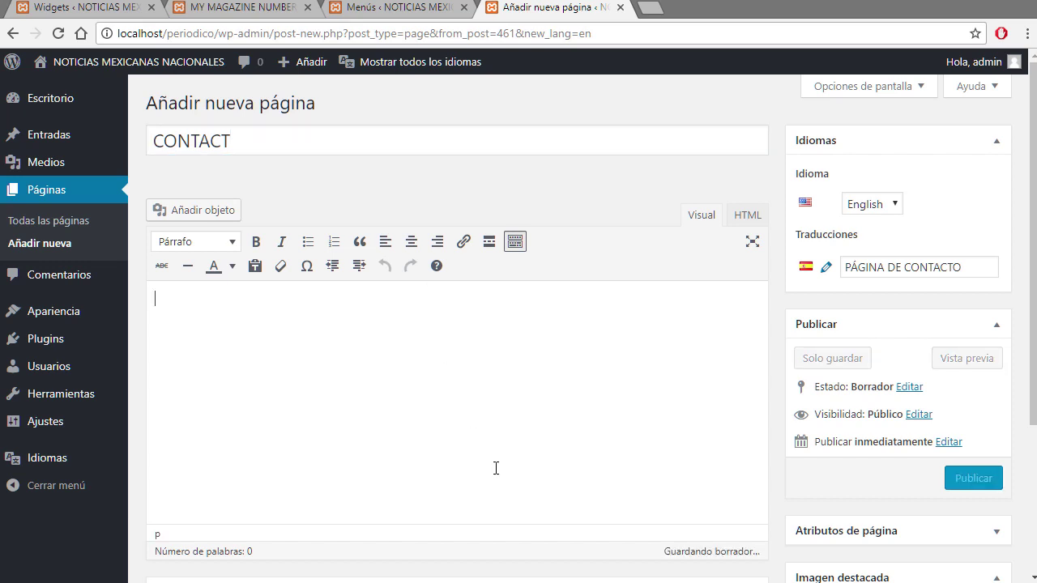
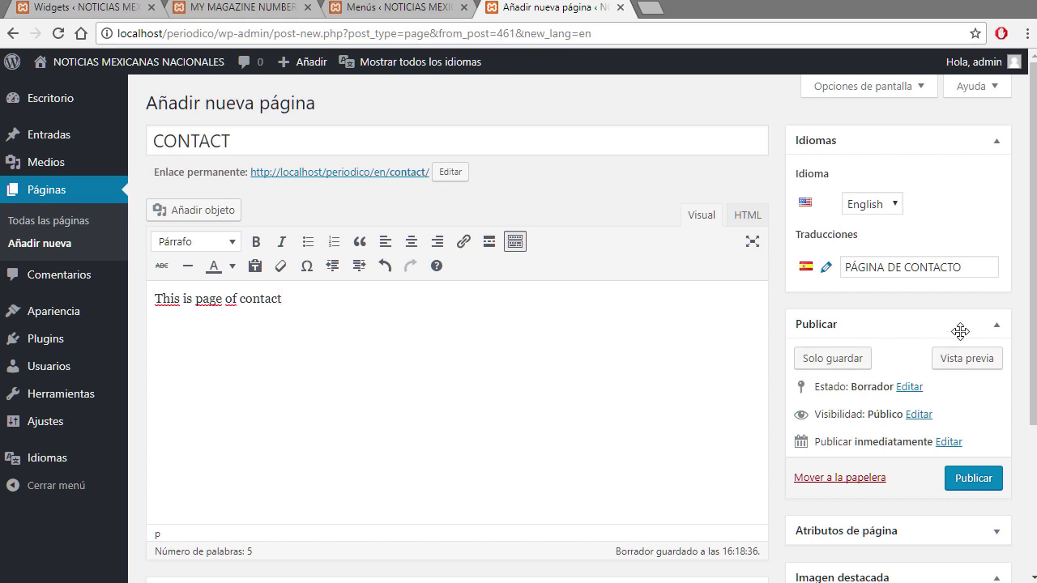
{"action": "left_click", "coordinate": [974, 480]}
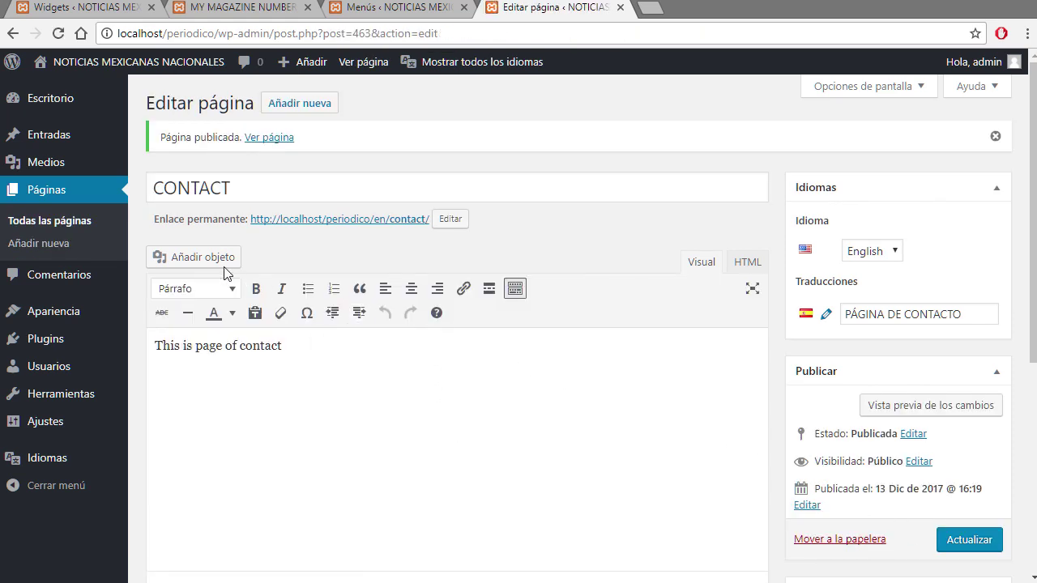
Step: Close the page editor and display the complete list of pages available for Menú superior
{"action": "left_click", "coordinate": [620, 7]}
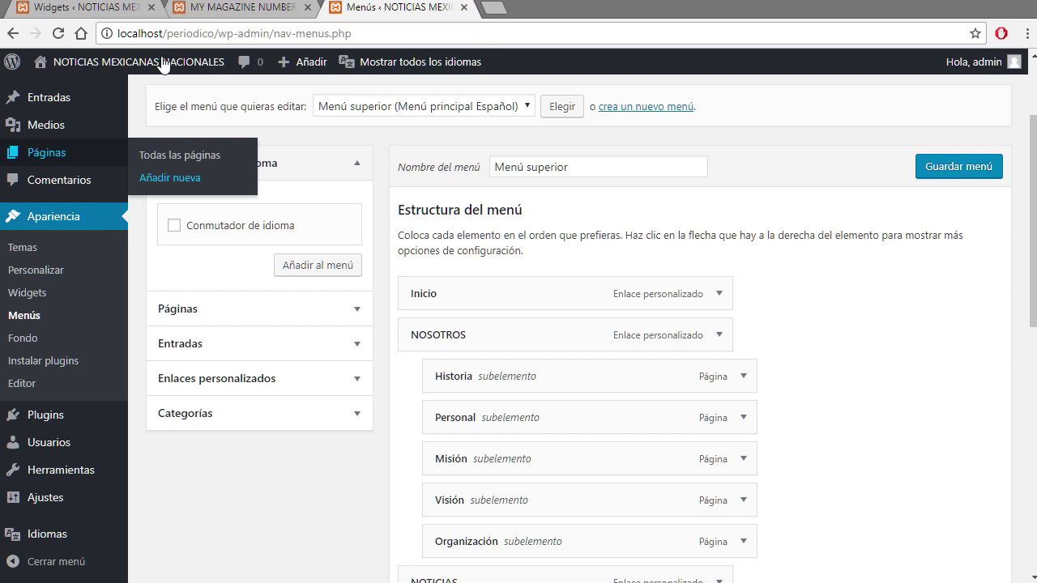
{"action": "left_click", "coordinate": [50, 122]}
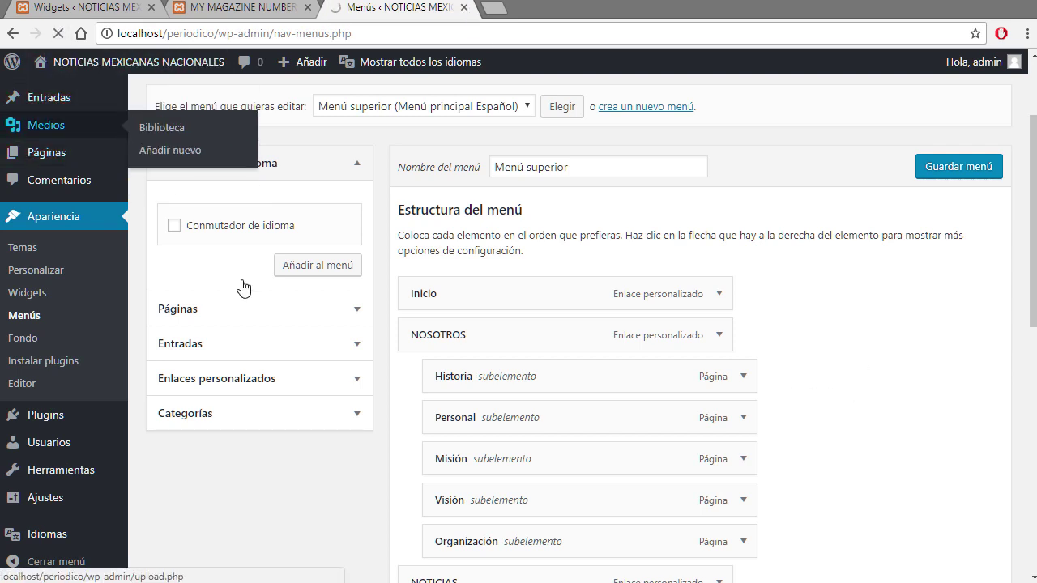
{"action": "scroll", "coordinate": [937, 553], "scroll_direction": "down", "scroll_amount": 1}
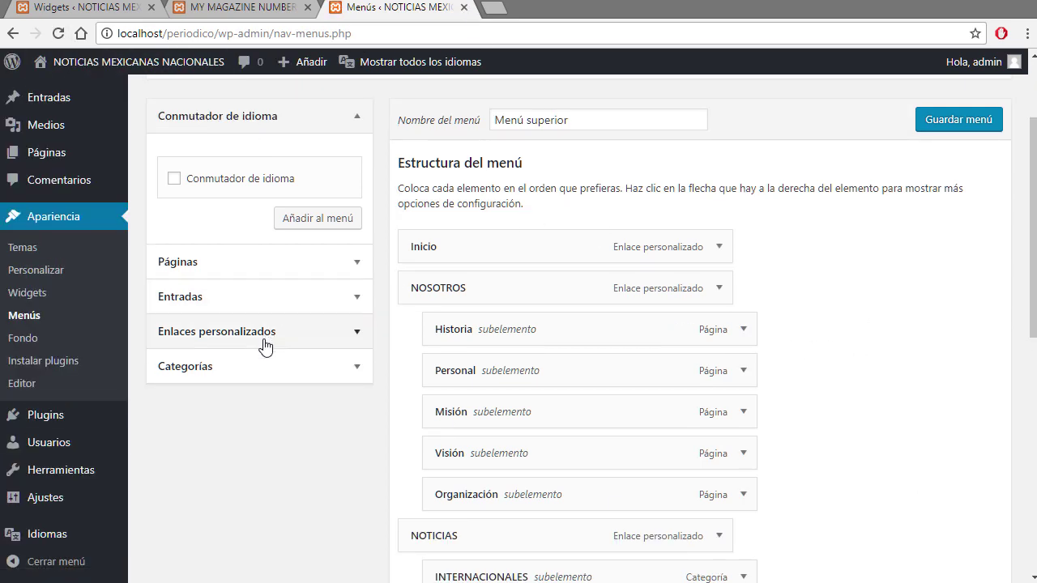
{"action": "left_click", "coordinate": [357, 264]}
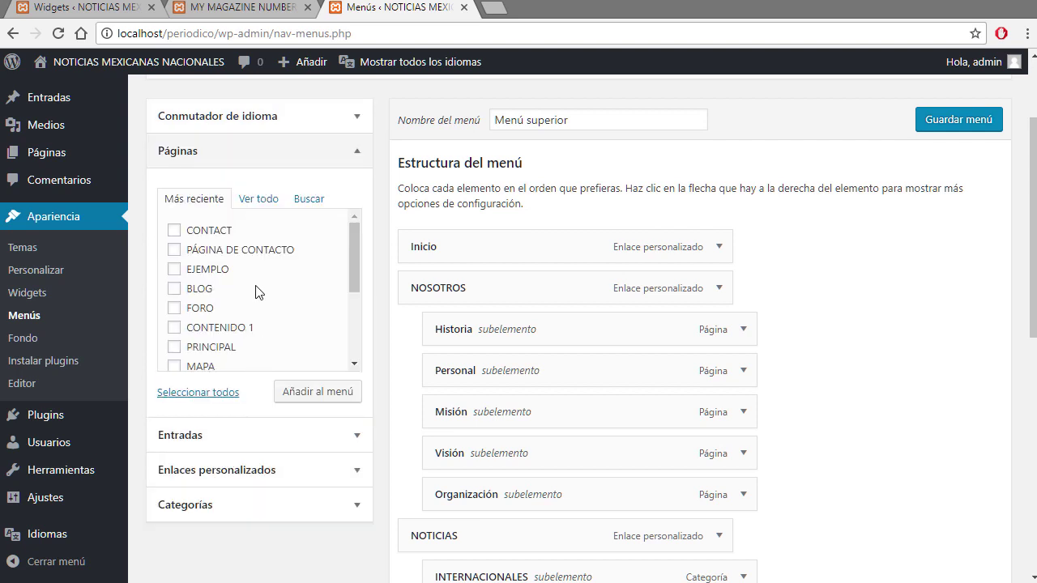
{"action": "left_click", "coordinate": [257, 201]}
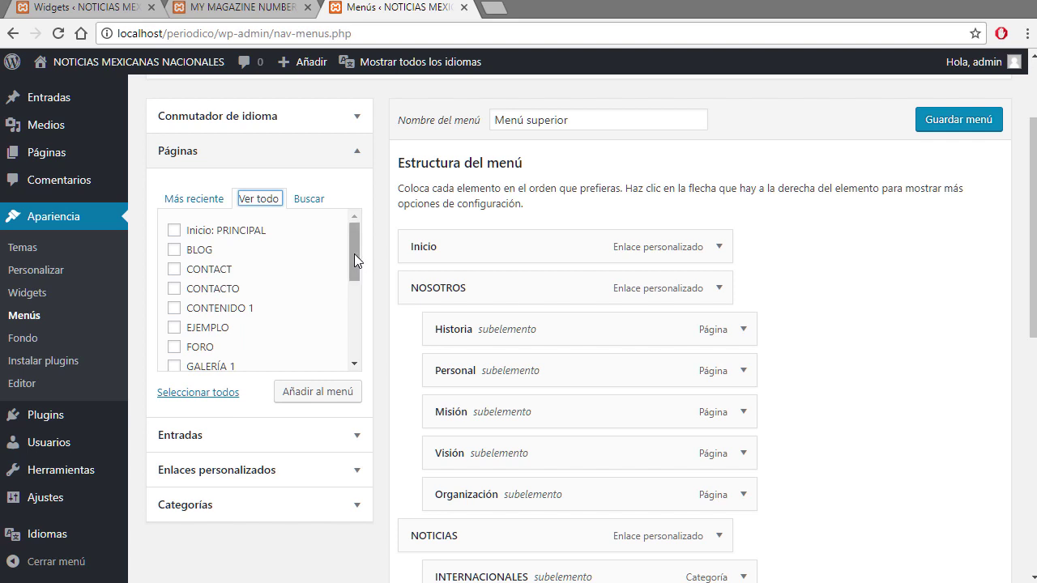
{"action": "left_click_drag", "start_coordinate": [354, 254], "coordinate": [355, 332]}
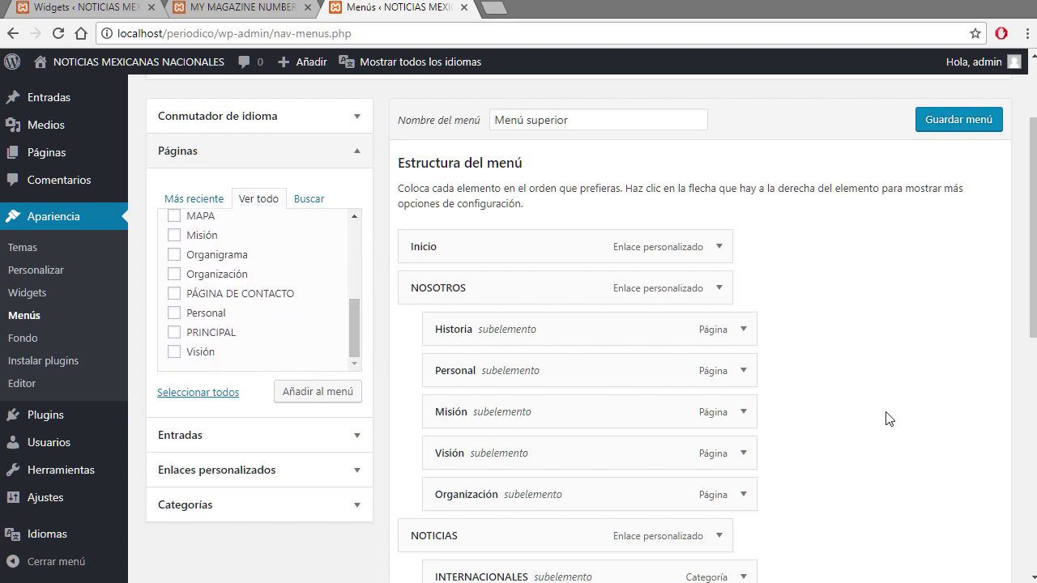
Step: Remove the old CONTACTO page item from Menú superior
{"action": "scroll", "coordinate": [889, 406], "scroll_direction": "down", "scroll_amount": 5}
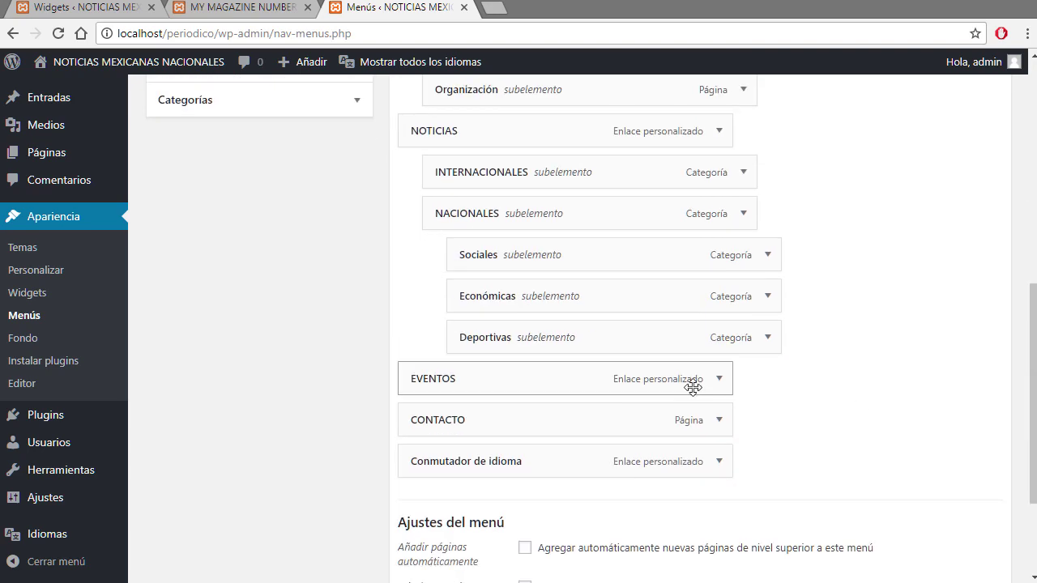
{"action": "left_click", "coordinate": [717, 419]}
{"action": "scroll", "coordinate": [717, 421], "scroll_direction": "down", "scroll_amount": 4}
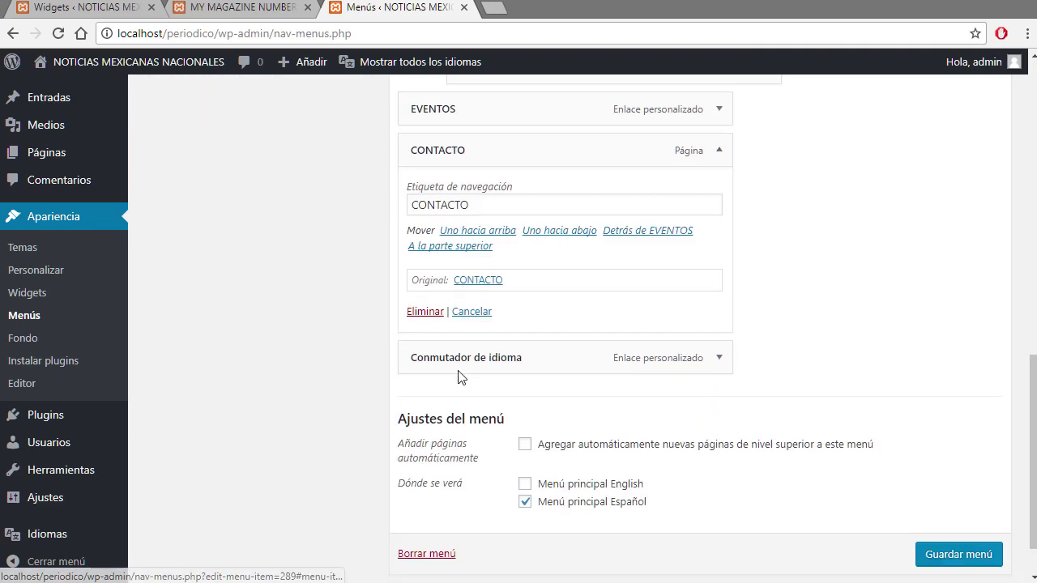
{"action": "left_click", "coordinate": [420, 310]}
Step: Add the PÁGINA DE CONTACTO page to Menú superior and place it between EVENTOS and Conmutador de idioma
{"action": "scroll", "coordinate": [223, 296], "scroll_direction": "up", "scroll_amount": 6}
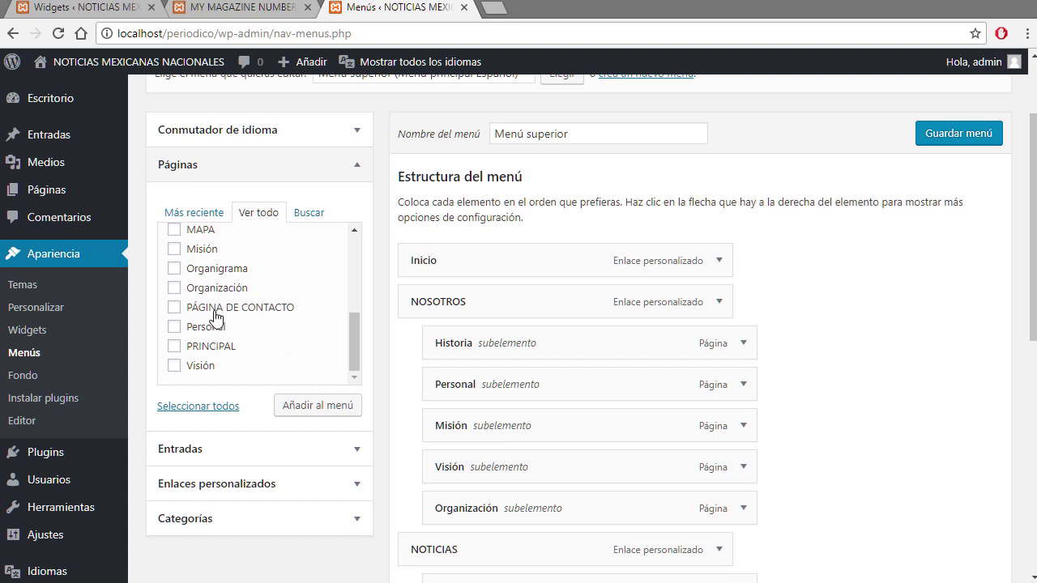
{"action": "left_click", "coordinate": [173, 307]}
{"action": "left_click", "coordinate": [318, 412]}
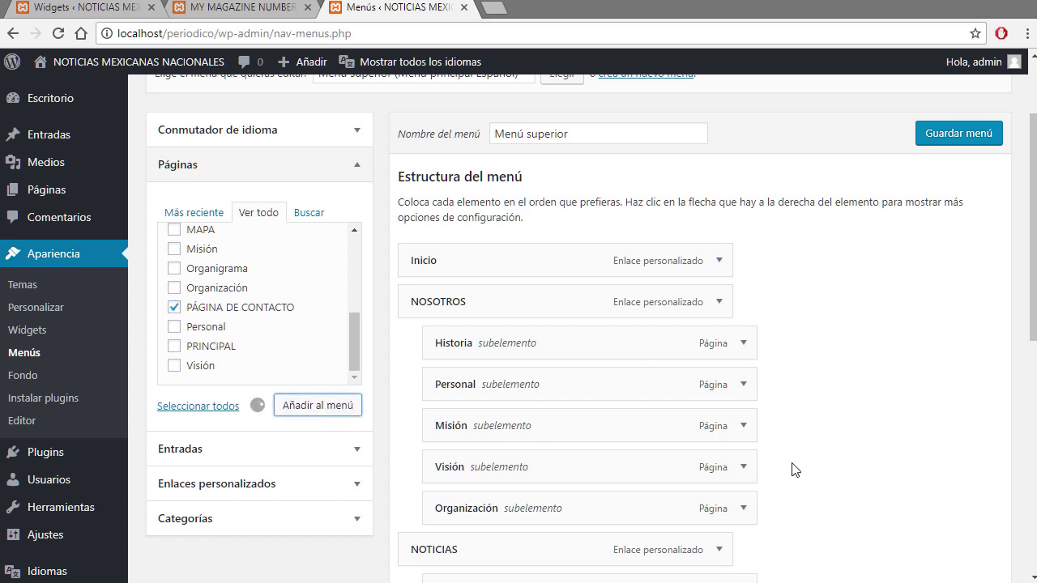
{"action": "scroll", "coordinate": [901, 439], "scroll_direction": "down", "scroll_amount": 10}
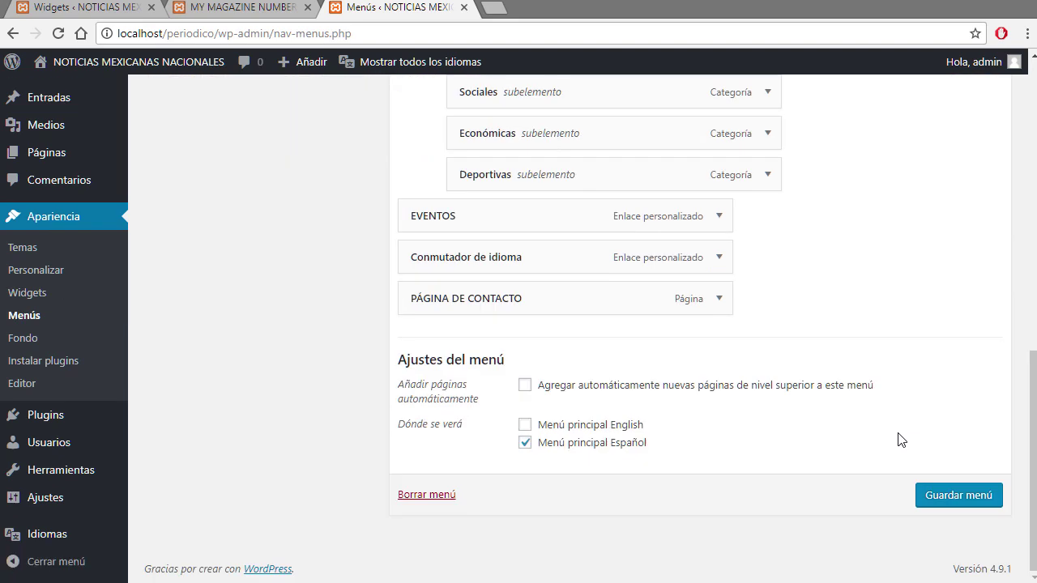
{"action": "mouse_move", "coordinate": [536, 301]}
{"action": "left_mouse_down"}
{"action": "mouse_move", "coordinate": [537, 213]}
{"action": "mouse_move", "coordinate": [548, 264]}
{"action": "mouse_move", "coordinate": [545, 315]}
{"action": "mouse_move", "coordinate": [534, 308]}
{"action": "left_mouse_up"}
Step: Shorten the navigation label of the PÁGINA DE CONTACTO menu item to CONTACTO
{"action": "left_click", "coordinate": [713, 308]}
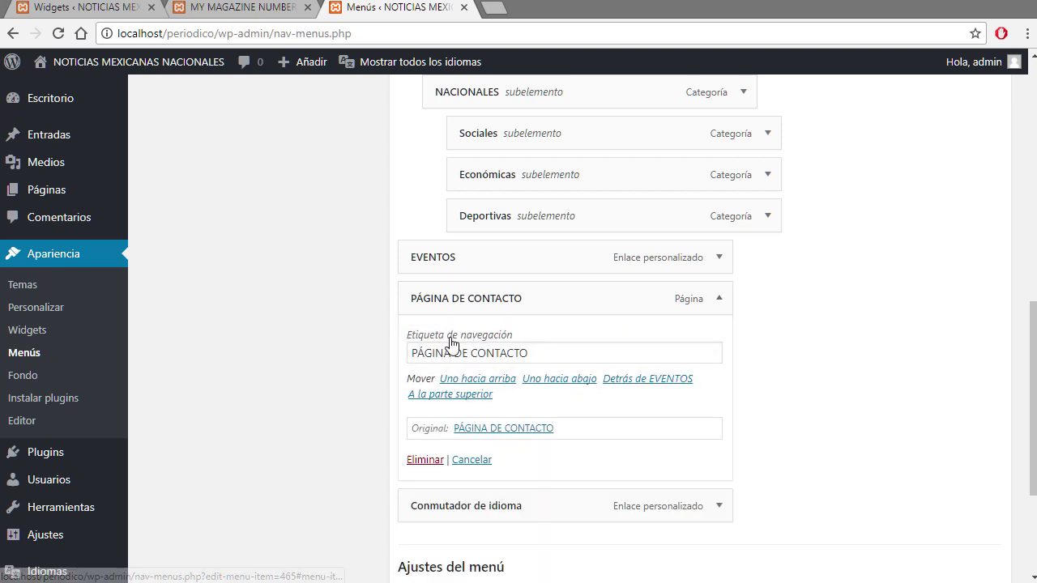
{"action": "left_click_drag", "start_coordinate": [467, 353], "coordinate": [298, 361]}
{"action": "key", "text": "BackSpace"}
{"action": "key", "text": "Delete"}
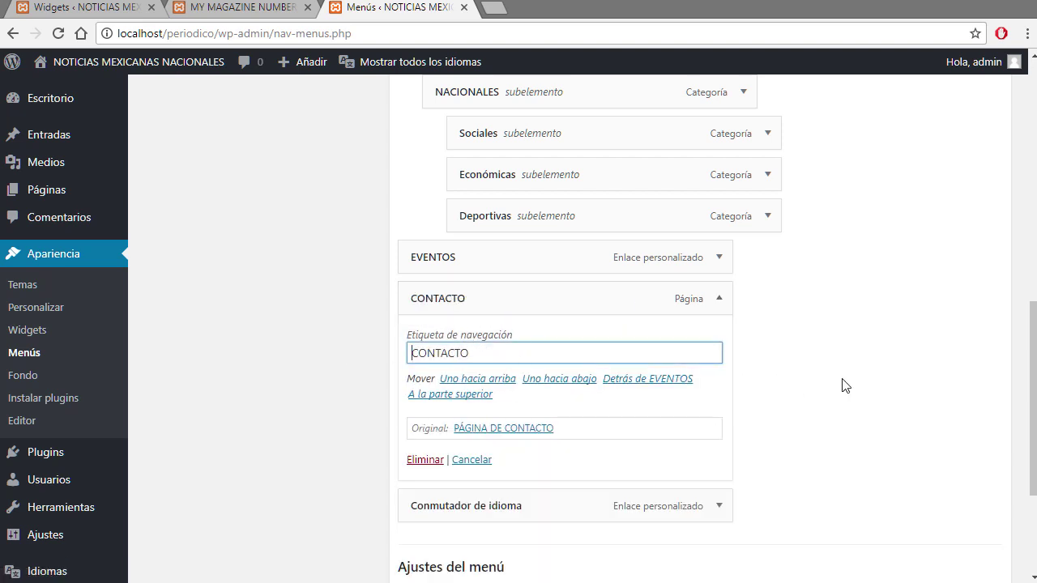
Step: Collapse the CONTACTO item's settings and save the changes to Menú superior
{"action": "scroll", "coordinate": [845, 383], "scroll_direction": "down", "scroll_amount": 3}
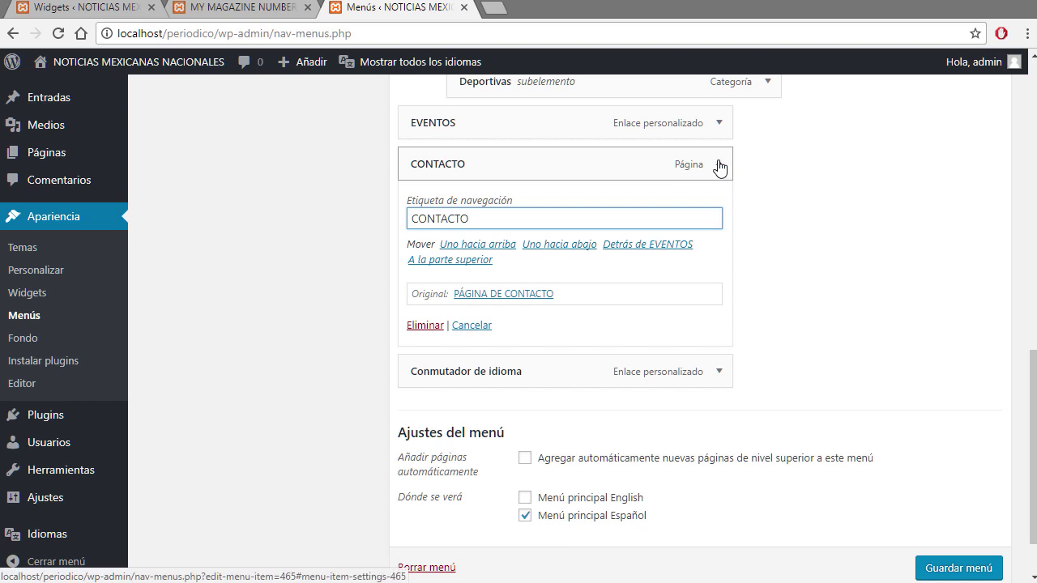
{"action": "left_click", "coordinate": [719, 168]}
{"action": "left_click", "coordinate": [933, 502]}
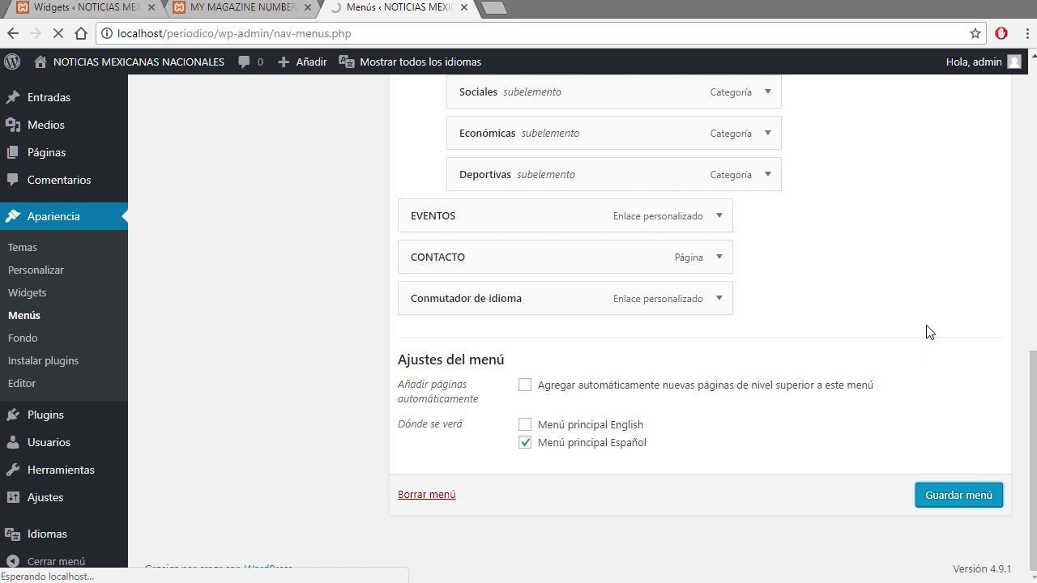
Step: Check the display locations of Menú superior and the list of existing menus available for editing
{"action": "scroll", "coordinate": [715, 362], "scroll_direction": "down", "scroll_amount": 8}
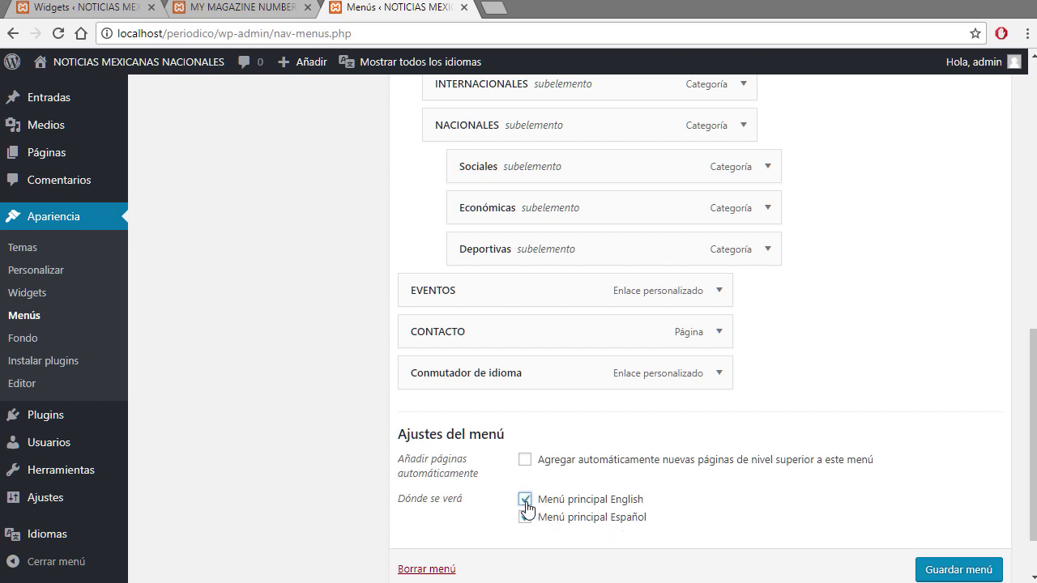
{"action": "left_click", "coordinate": [525, 501]}
{"action": "key", "text": "Return"}
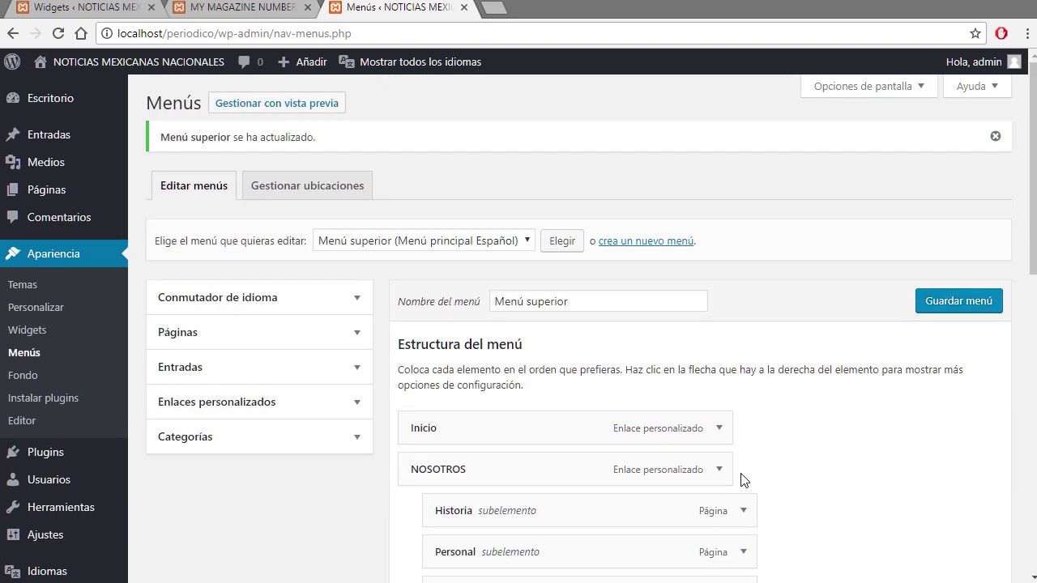
{"action": "left_click", "coordinate": [526, 241]}
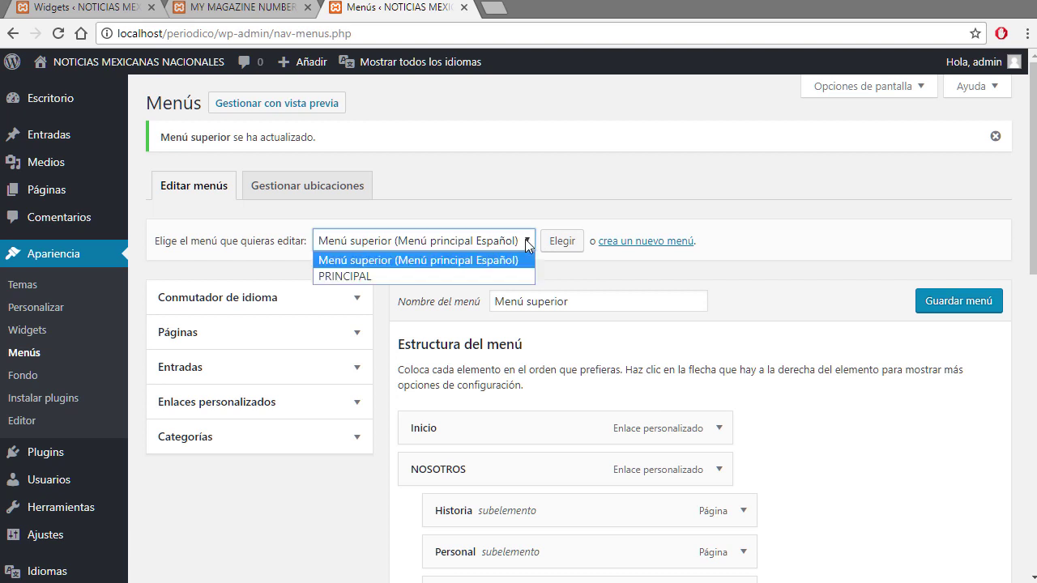
{"action": "left_click", "coordinate": [473, 263]}
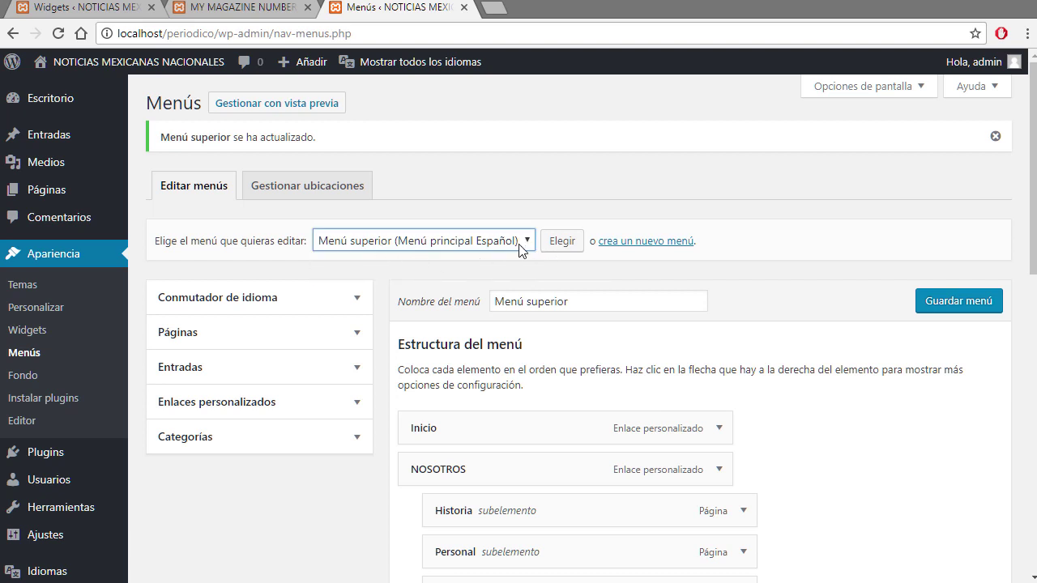
{"action": "left_click", "coordinate": [521, 243]}
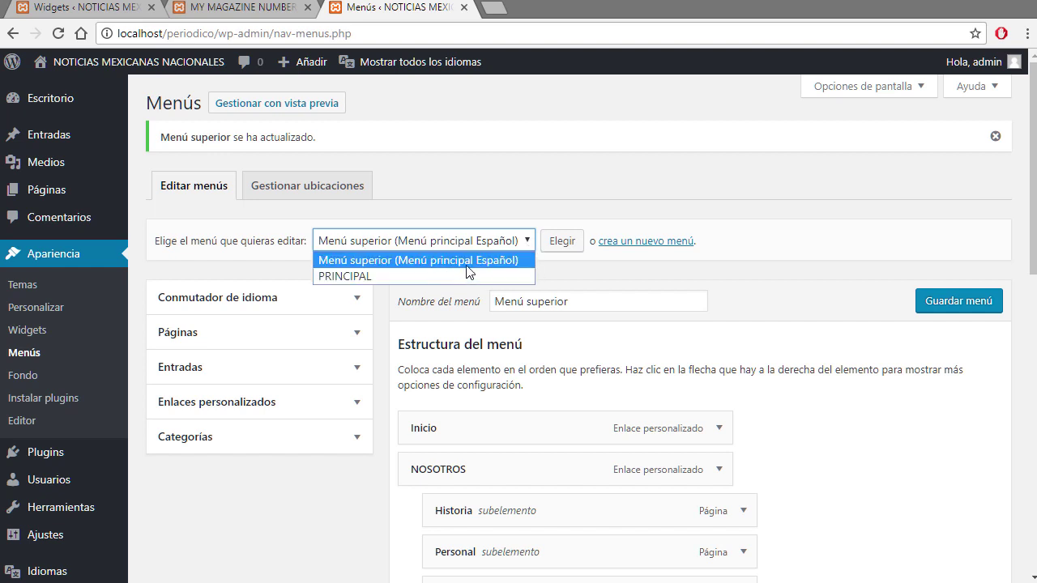
{"action": "left_click", "coordinate": [525, 241]}
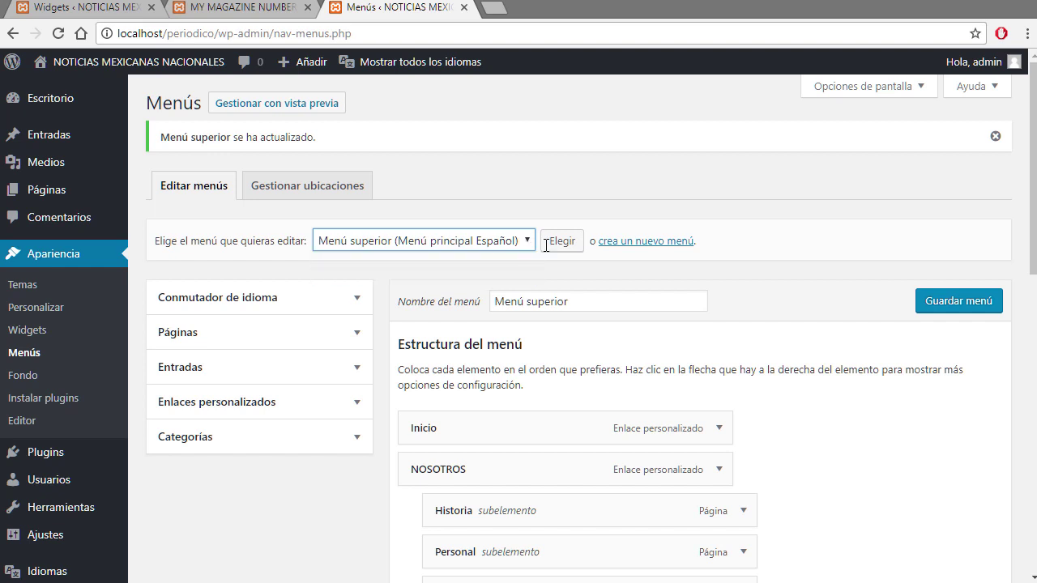
Step: Create a new, empty menu named Principal ingles
{"action": "left_click", "coordinate": [621, 242]}
{"action": "left_click", "coordinate": [542, 120]}
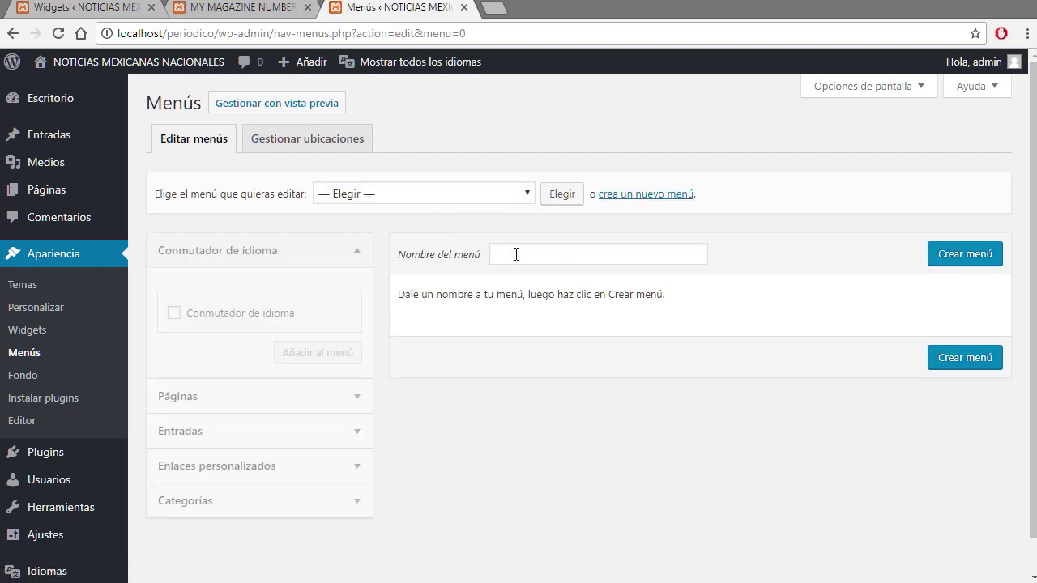
{"action": "left_click", "coordinate": [525, 258]}
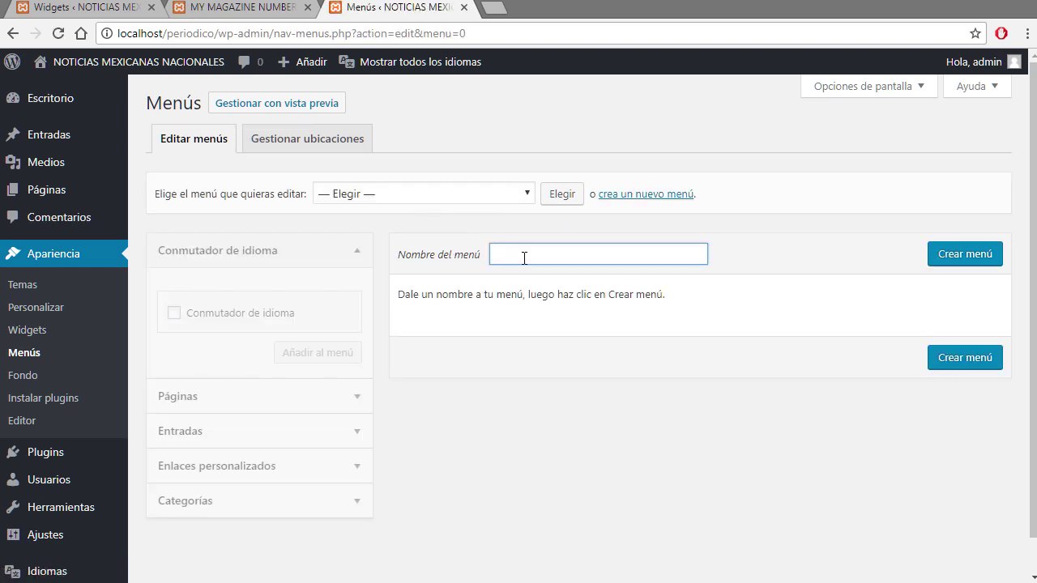
{"action": "type", "text": "Principal"}
{"action": "left_click", "coordinate": [524, 195]}
{"action": "left_click", "coordinate": [592, 246]}
{"action": "left_click", "coordinate": [594, 249]}
{"action": "left_click", "coordinate": [940, 263]}
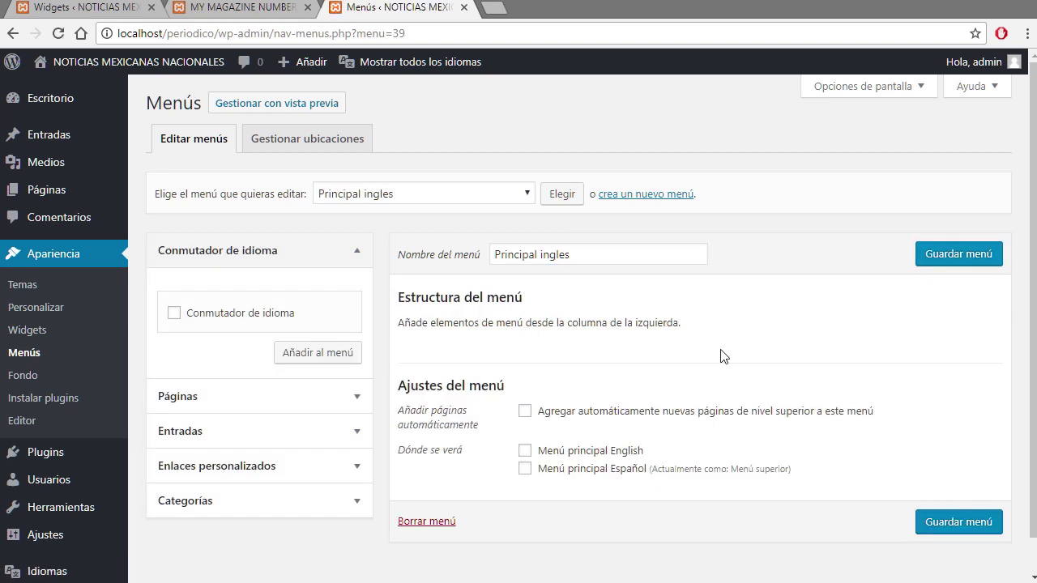
Step: Assign Principal ingles to the Menú principal English location and add the Conmutador de idioma item to it
{"action": "left_click", "coordinate": [525, 452]}
{"action": "left_click", "coordinate": [248, 396]}
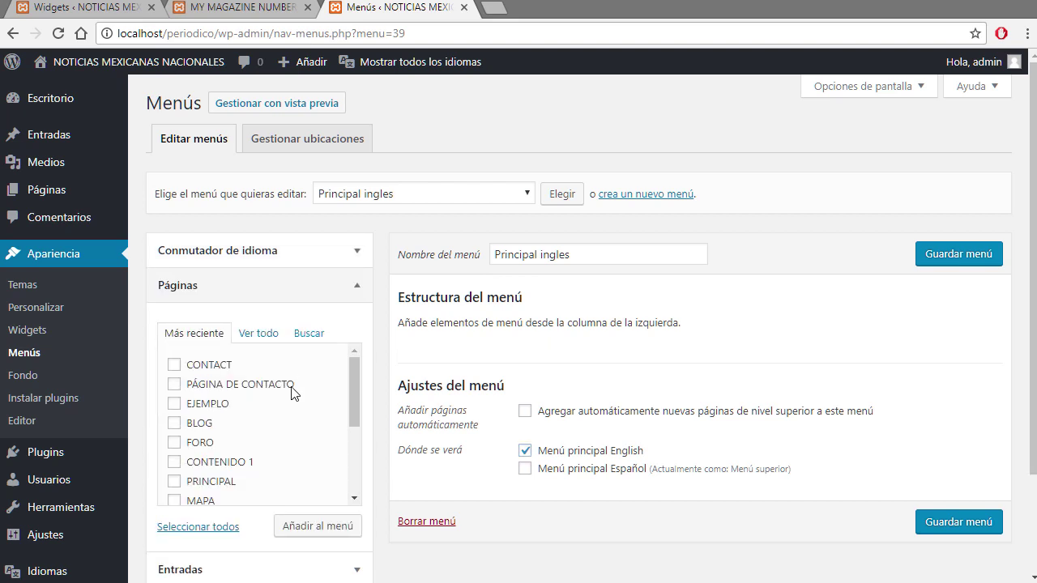
{"action": "left_click", "coordinate": [353, 260]}
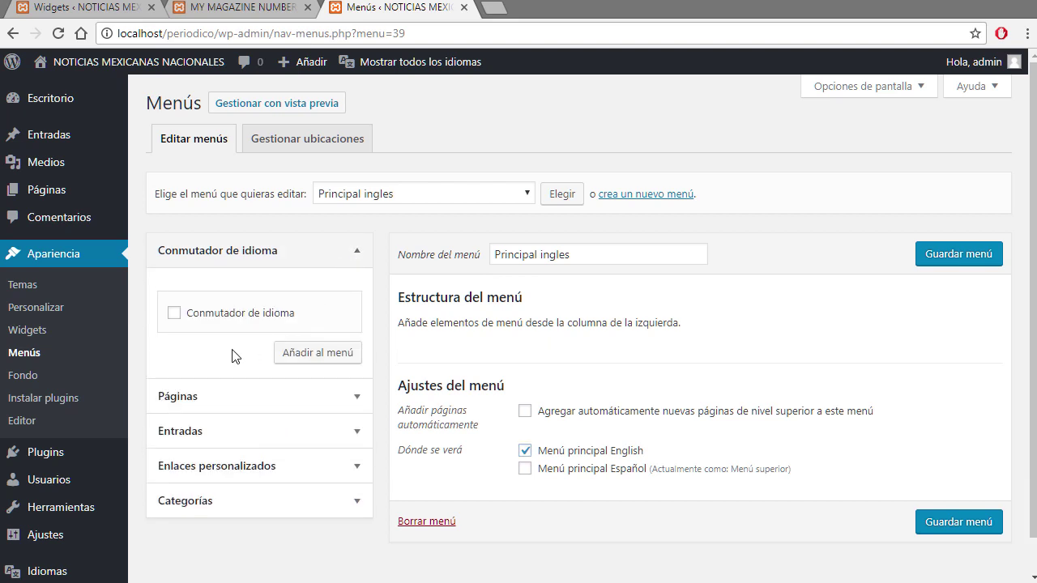
{"action": "left_click", "coordinate": [175, 314]}
{"action": "left_click", "coordinate": [310, 355]}
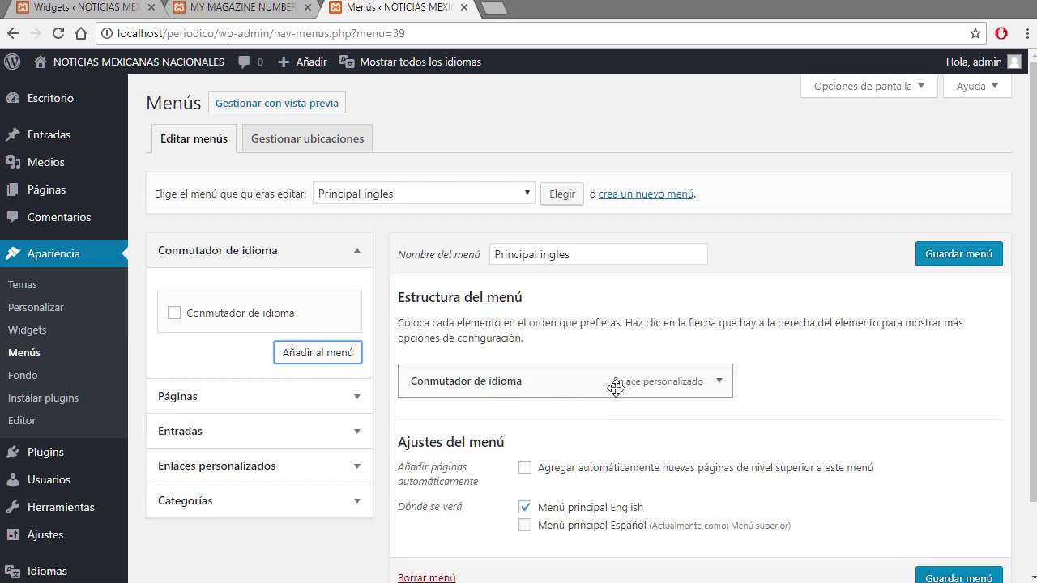
Step: Enable Muestra las banderas for the Conmutador de idioma item in Principal ingles and collapse its settings
{"action": "left_click", "coordinate": [719, 384]}
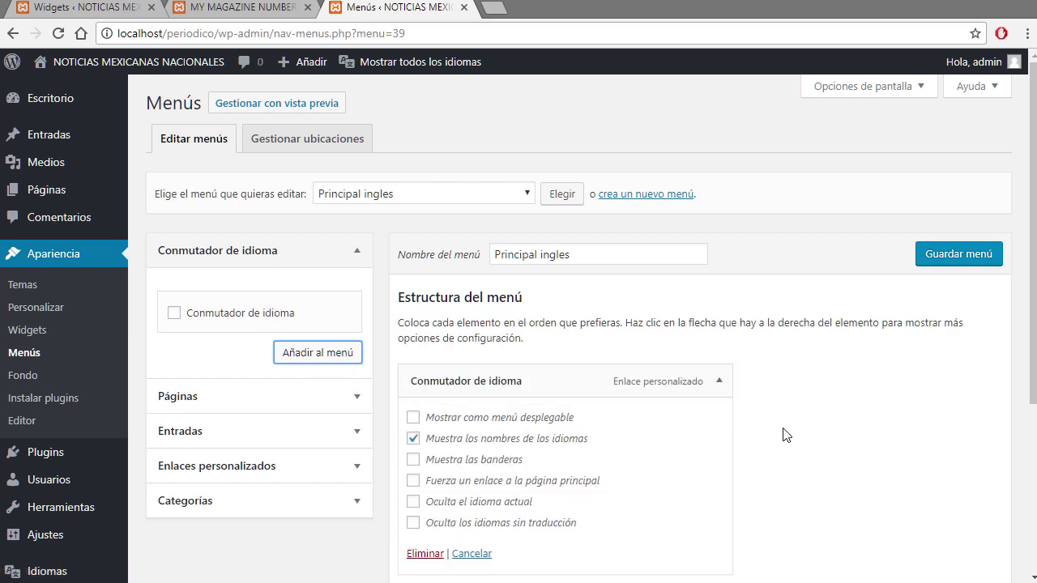
{"action": "left_click", "coordinate": [413, 459]}
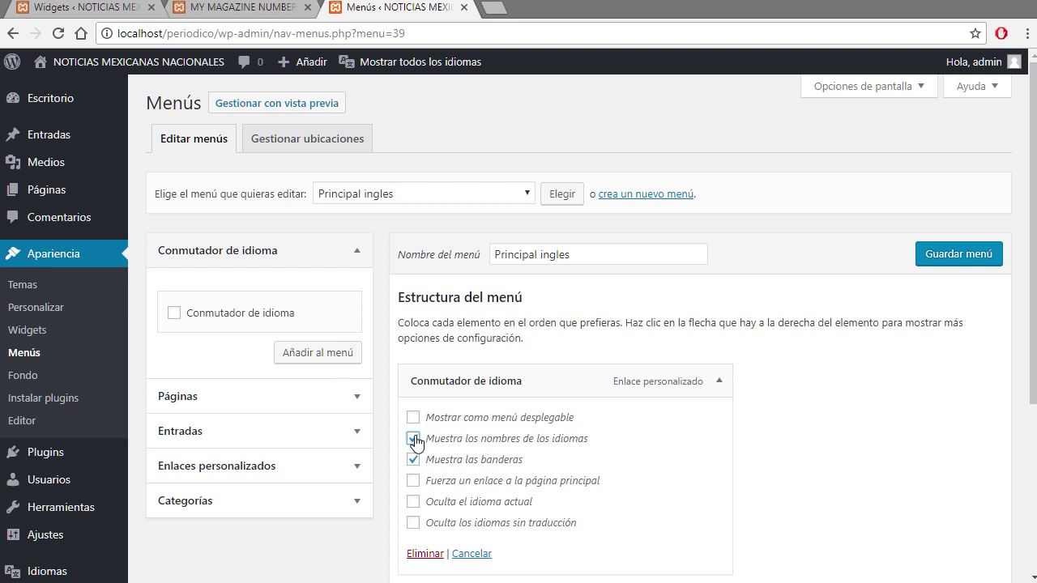
{"action": "left_click", "coordinate": [719, 381]}
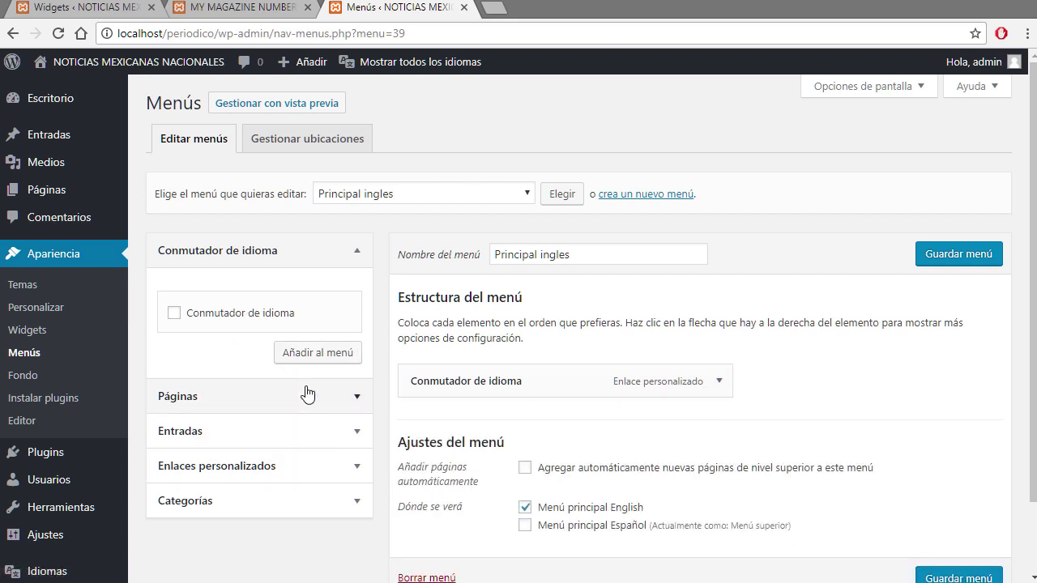
Step: Add the CONTACT page to Principal ingles and place it above Conmutador de idioma
{"action": "left_click", "coordinate": [354, 396]}
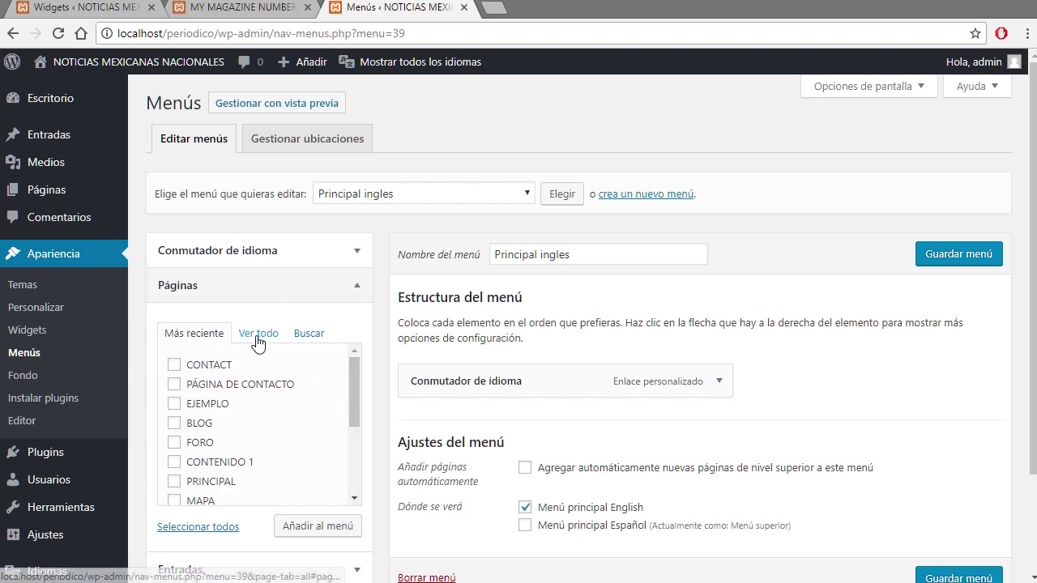
{"action": "left_click", "coordinate": [181, 366]}
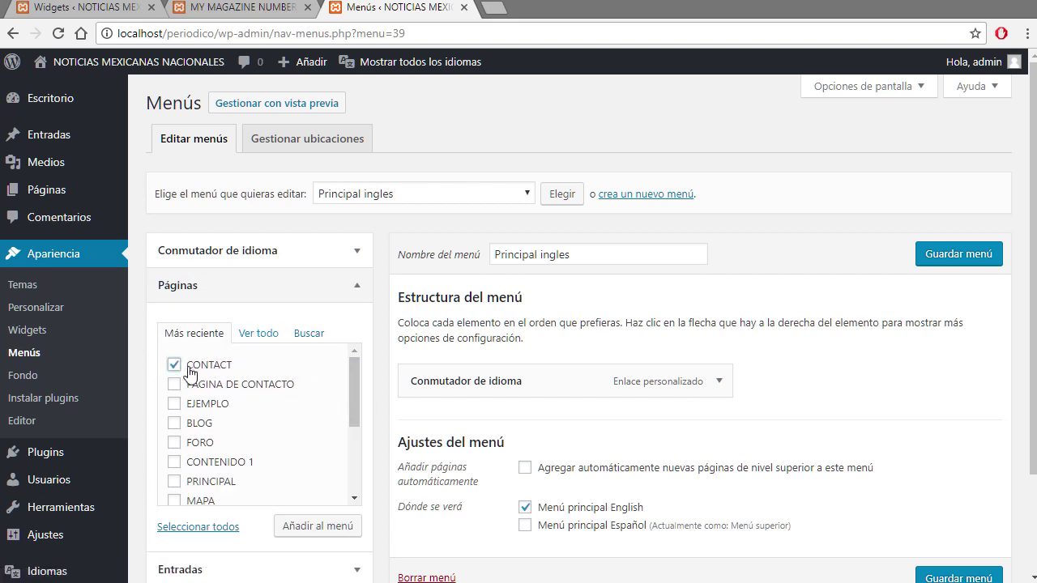
{"action": "left_click", "coordinate": [318, 525]}
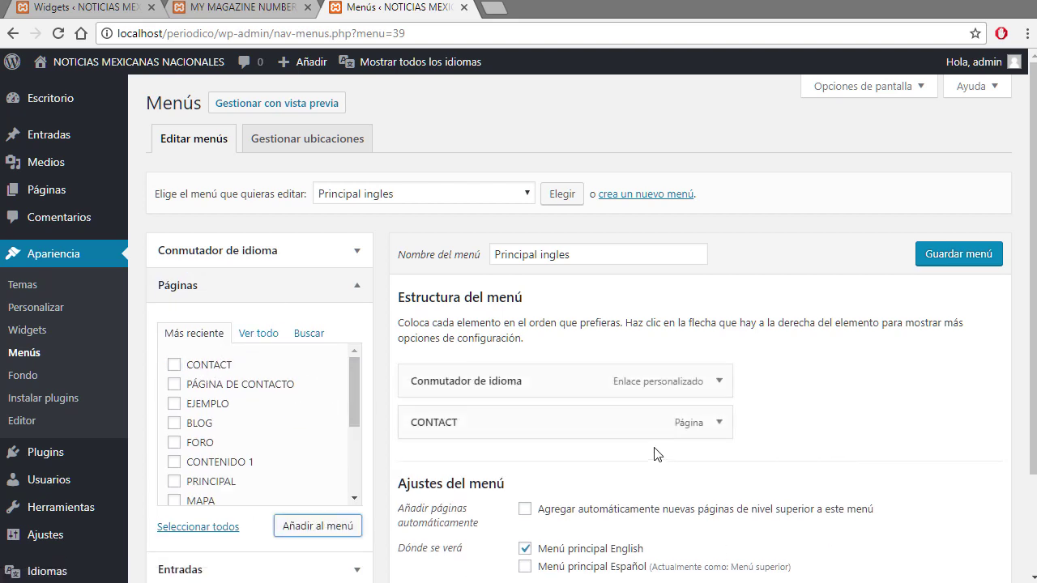
{"action": "left_click_drag", "start_coordinate": [576, 422], "coordinate": [523, 368]}
Step: Add a custom link labelled HOME with the URL # and make it the first item in Principal ingles
{"action": "left_click", "coordinate": [353, 289]}
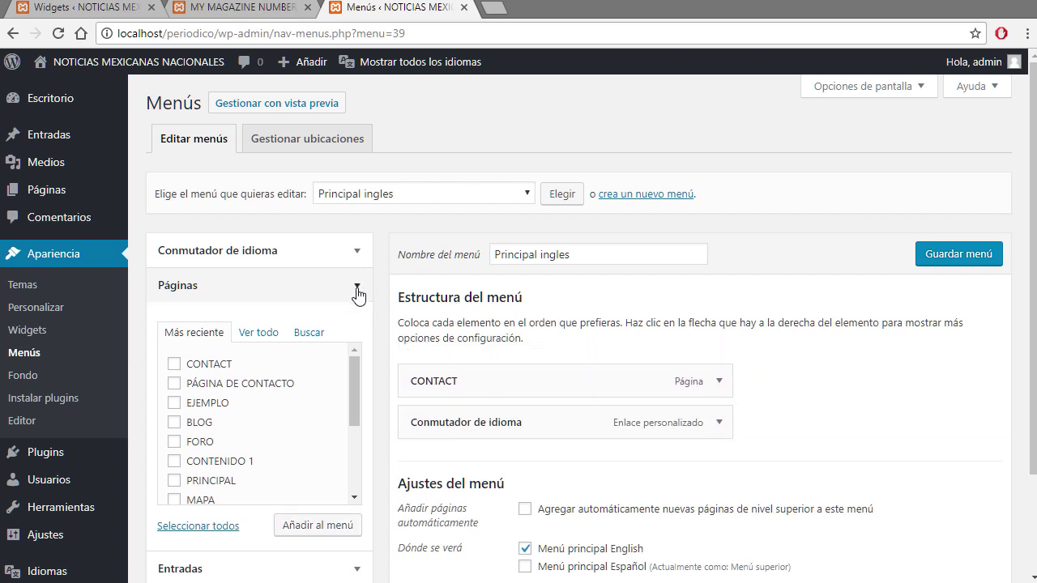
{"action": "left_click", "coordinate": [357, 365]}
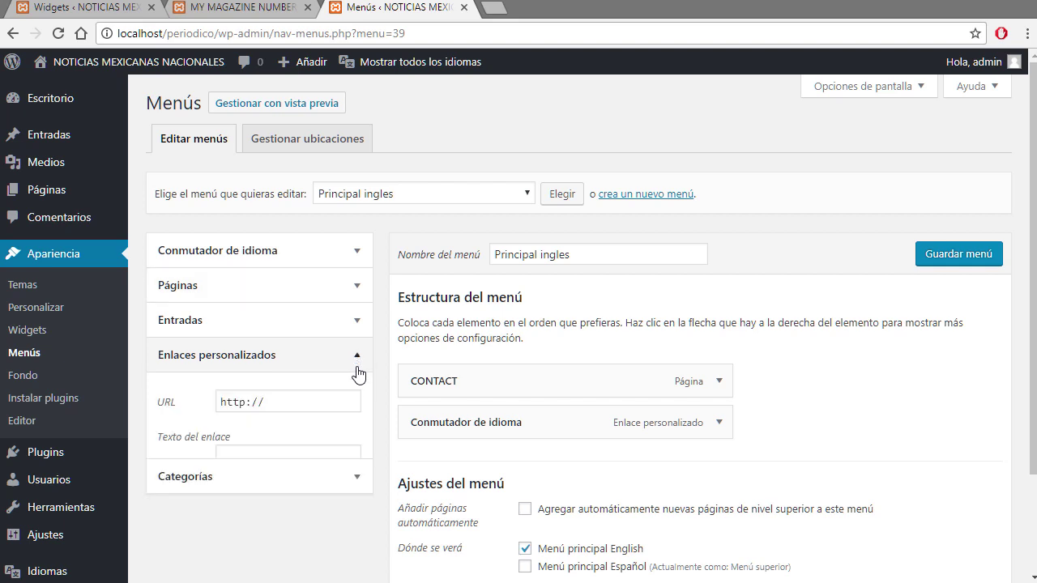
{"action": "left_click", "coordinate": [304, 405]}
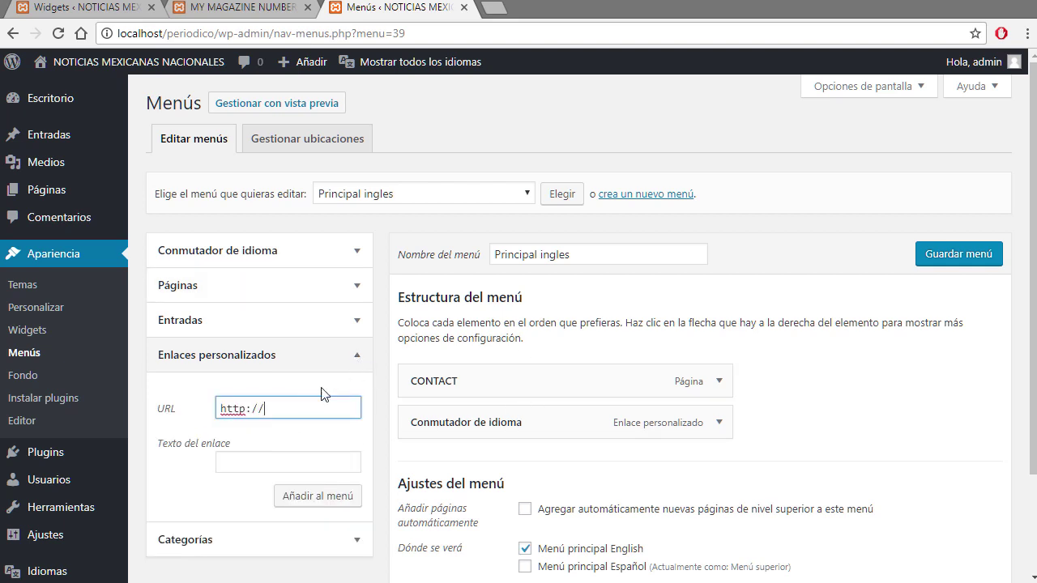
{"action": "key", "text": "ctrl+a"}
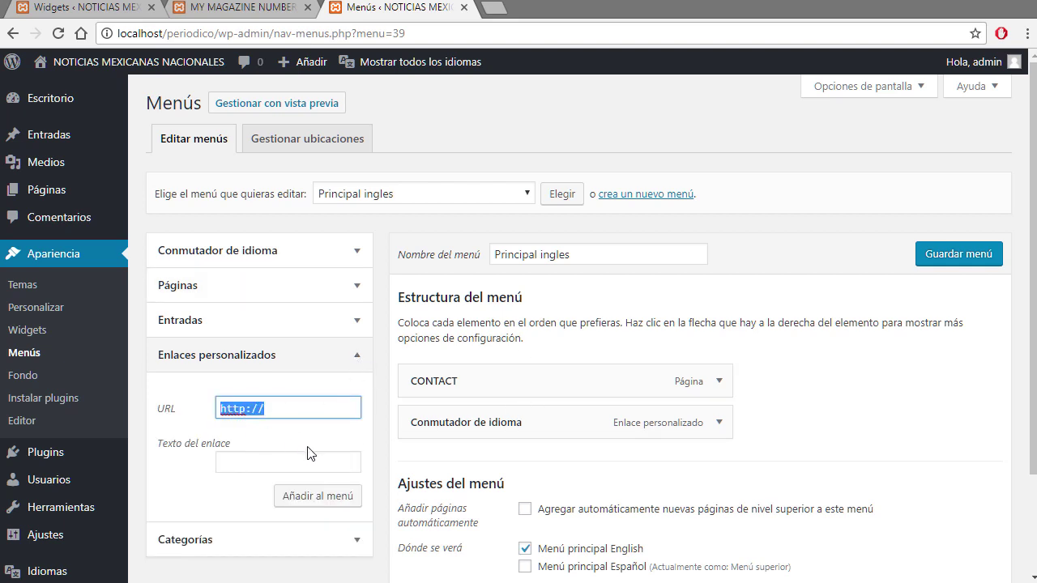
{"action": "type", "text": "."}
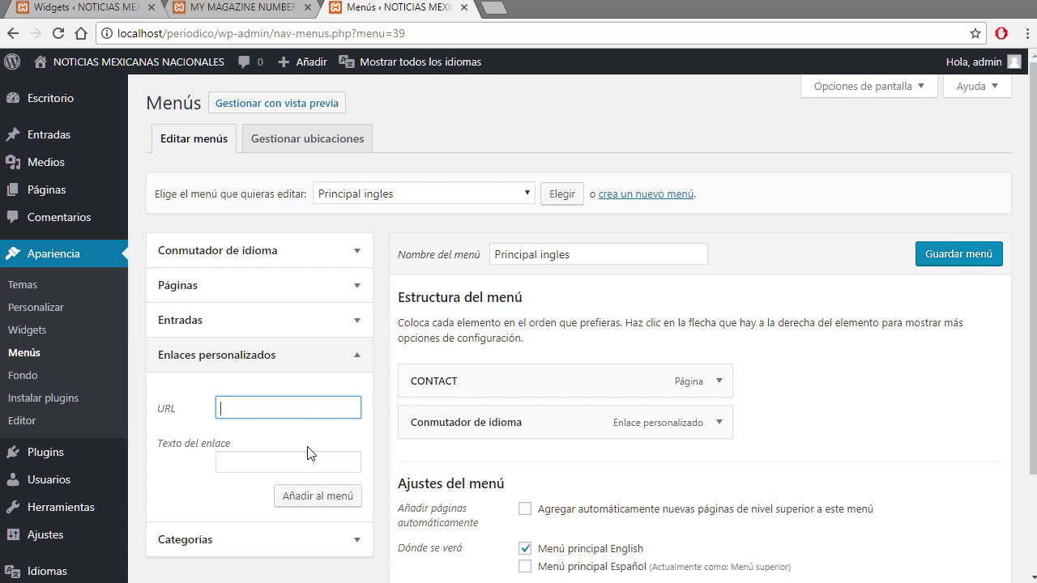
{"action": "key", "text": "Tab"}
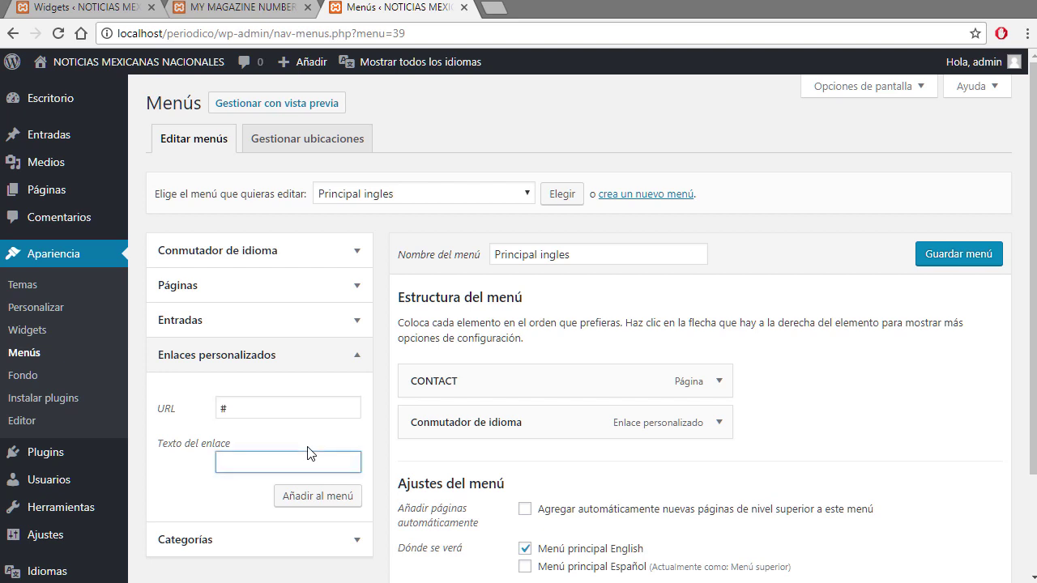
{"action": "type", "text": "HOME"}
{"action": "left_click", "coordinate": [324, 496]}
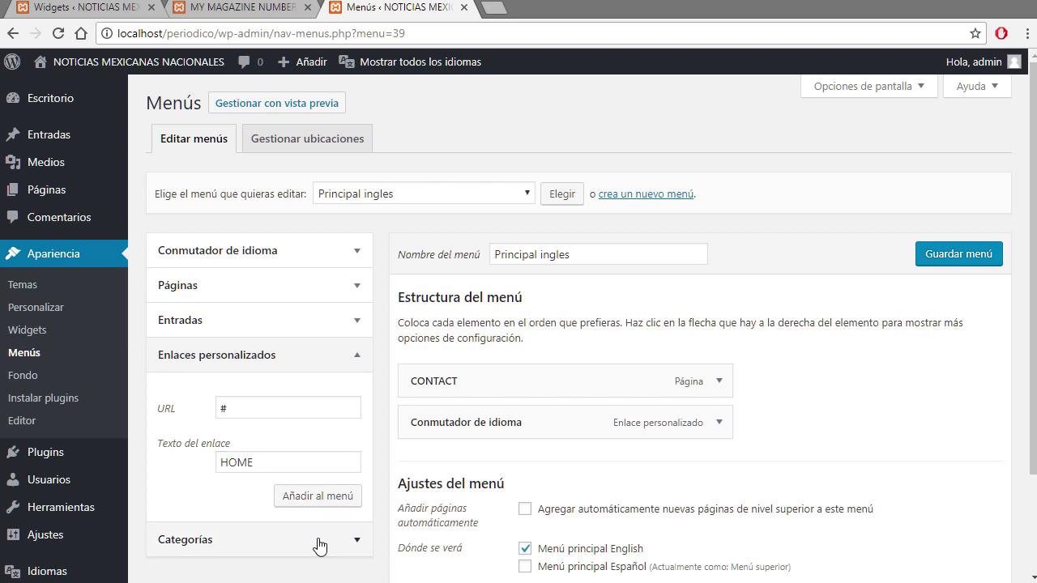
{"action": "left_click", "coordinate": [325, 497]}
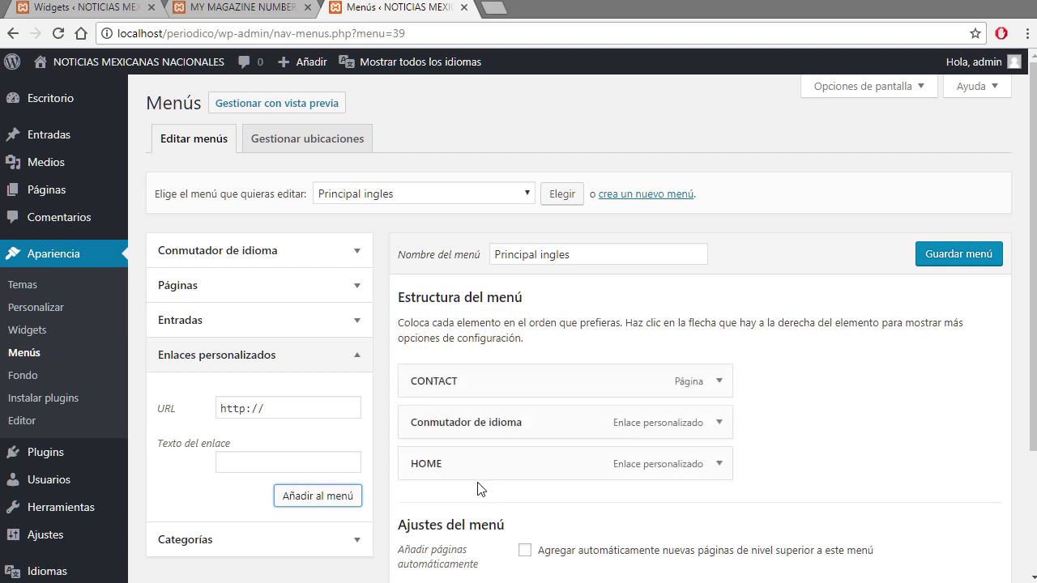
{"action": "left_click_drag", "start_coordinate": [481, 463], "coordinate": [483, 375]}
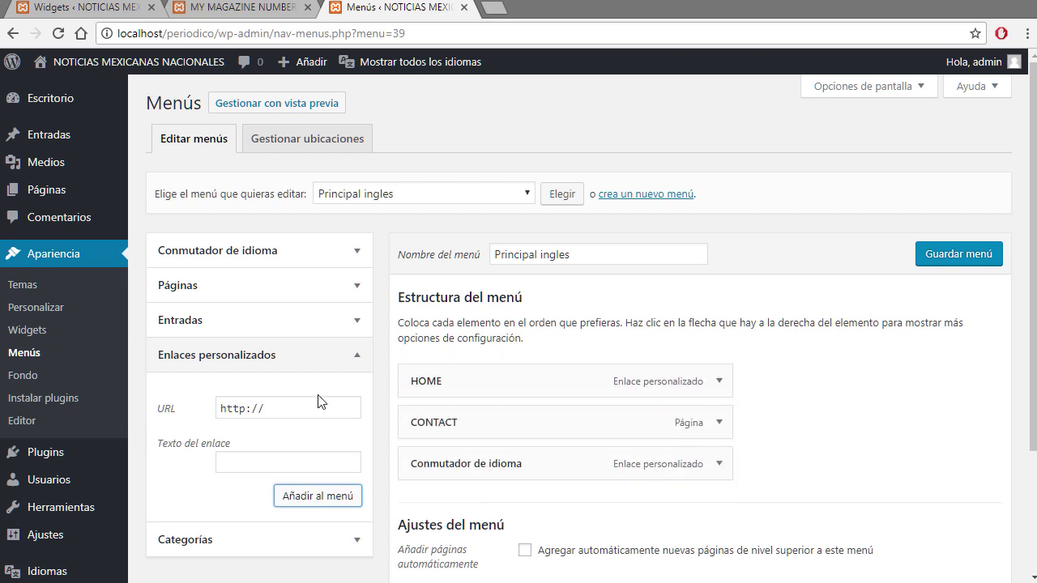
Step: Add a custom link labelled ABOUT US with the URL # between HOME and CONTACT, and save Principal ingles
{"action": "left_click_drag", "start_coordinate": [303, 406], "coordinate": [170, 417]}
{"action": "type", "text": "#"}
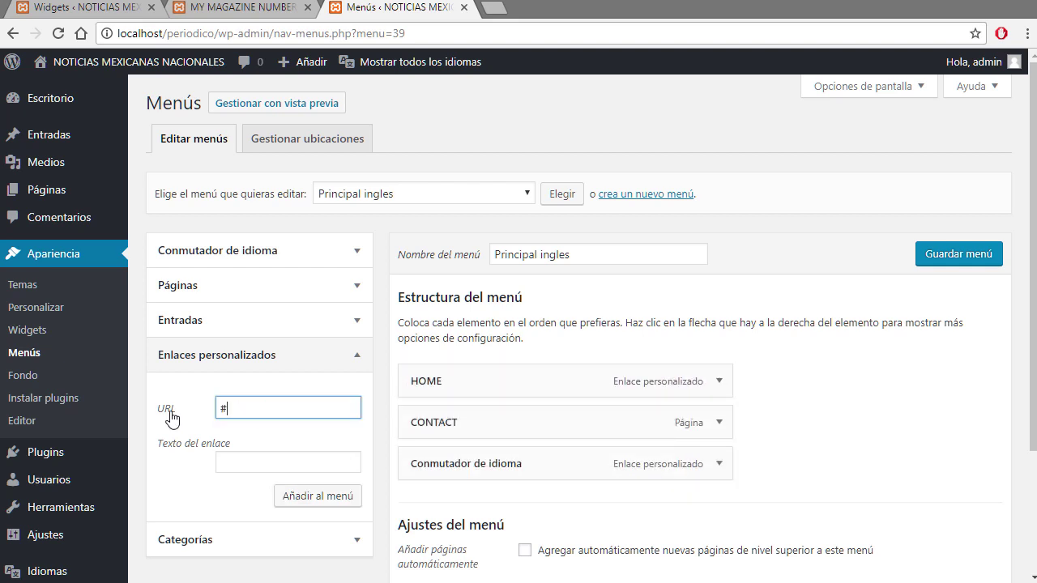
{"action": "key", "text": "Tab"}
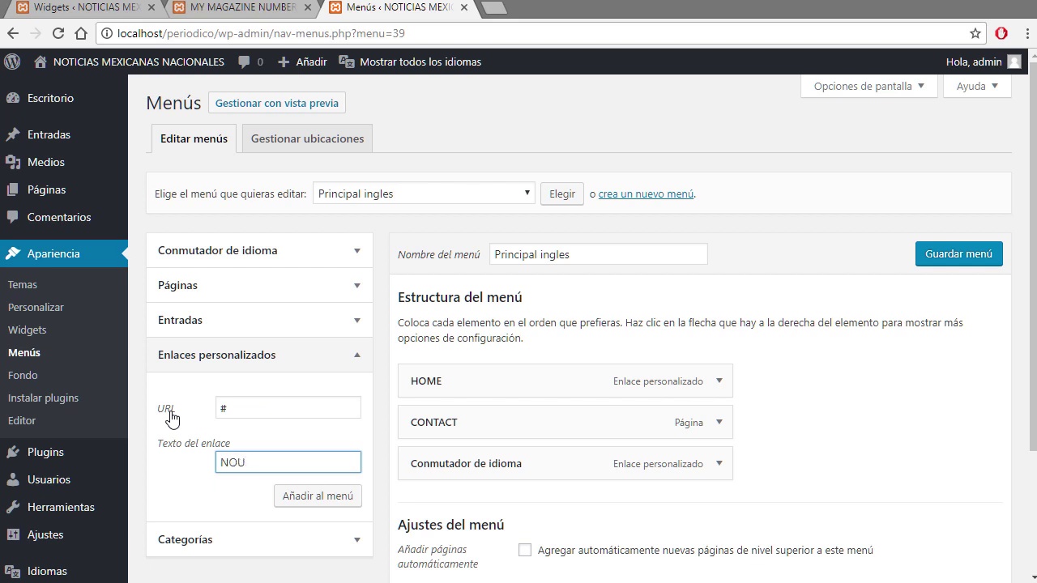
{"action": "double_click", "coordinate": [217, 462]}
{"action": "type", "text": "ABOUT US"}
{"action": "left_click", "coordinate": [308, 495]}
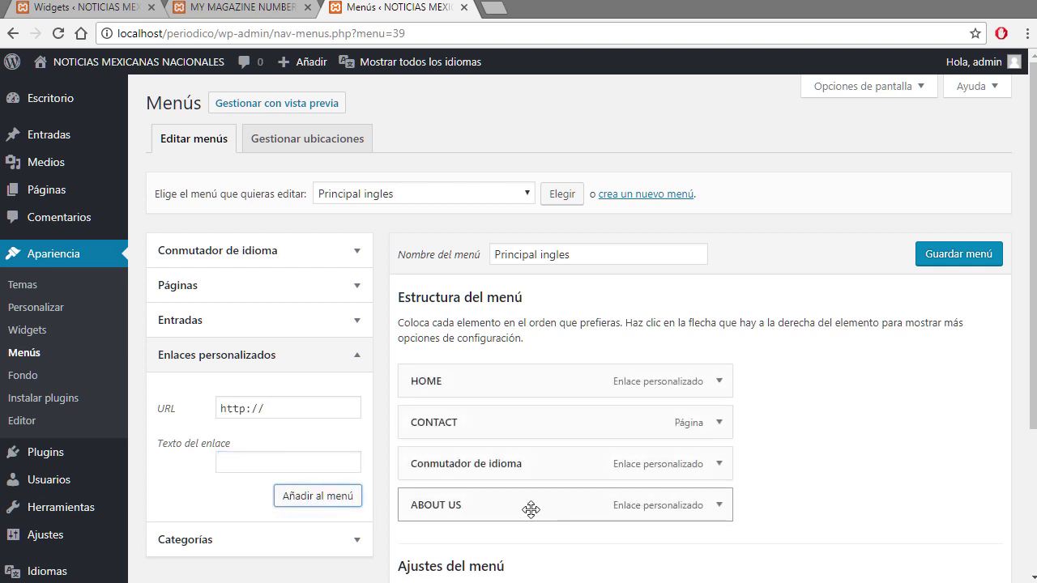
{"action": "left_click_drag", "start_coordinate": [530, 572], "coordinate": [536, 415]}
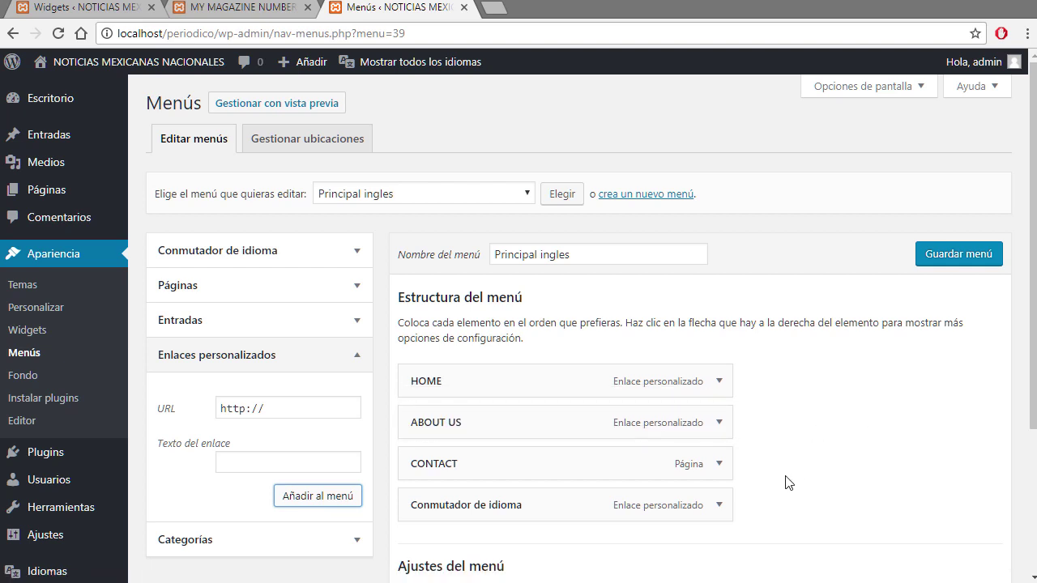
{"action": "scroll", "coordinate": [890, 421], "scroll_direction": "down", "scroll_amount": 3}
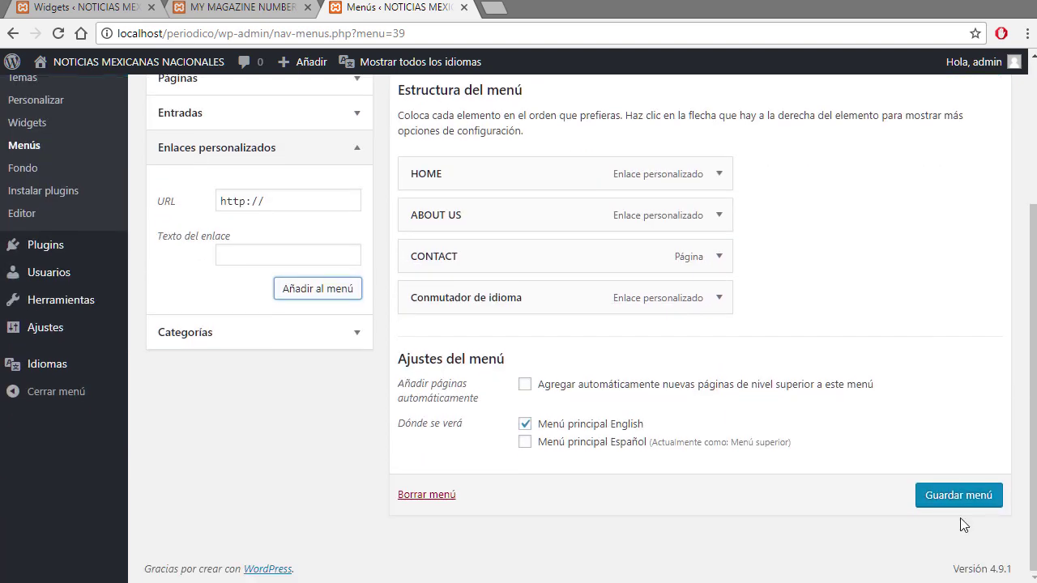
{"action": "left_click", "coordinate": [955, 496]}
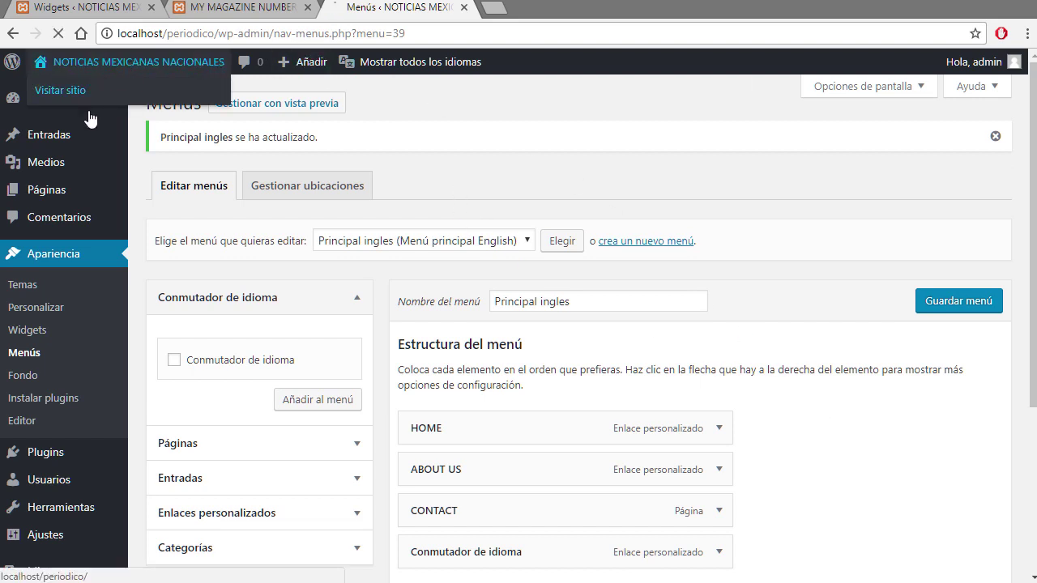
Step: Visit the site and check the contact page in English and Spanish through the flag language switcher
{"action": "left_click", "coordinate": [88, 111]}
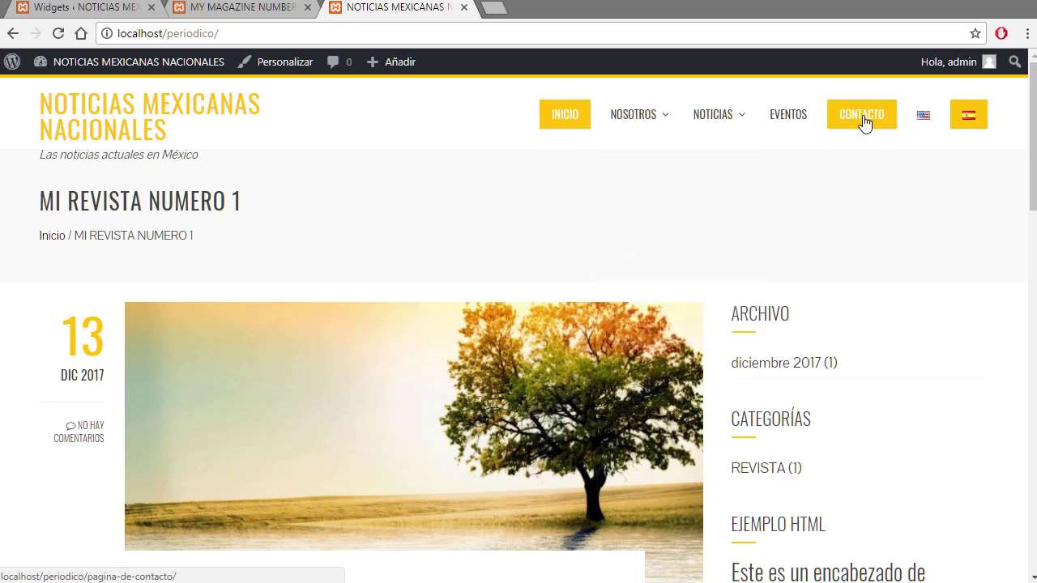
{"action": "left_click", "coordinate": [925, 119]}
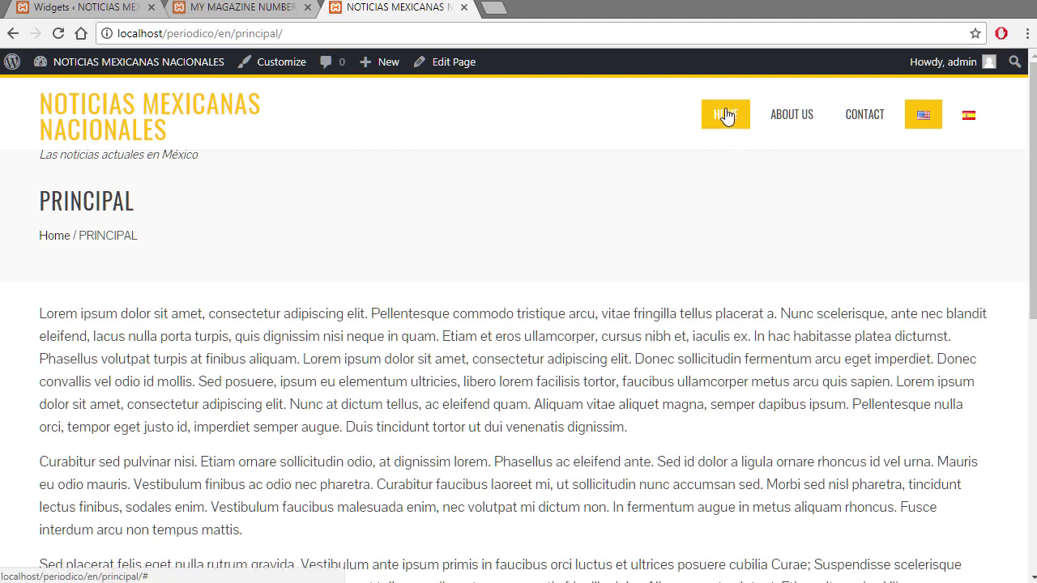
{"action": "left_click", "coordinate": [865, 118]}
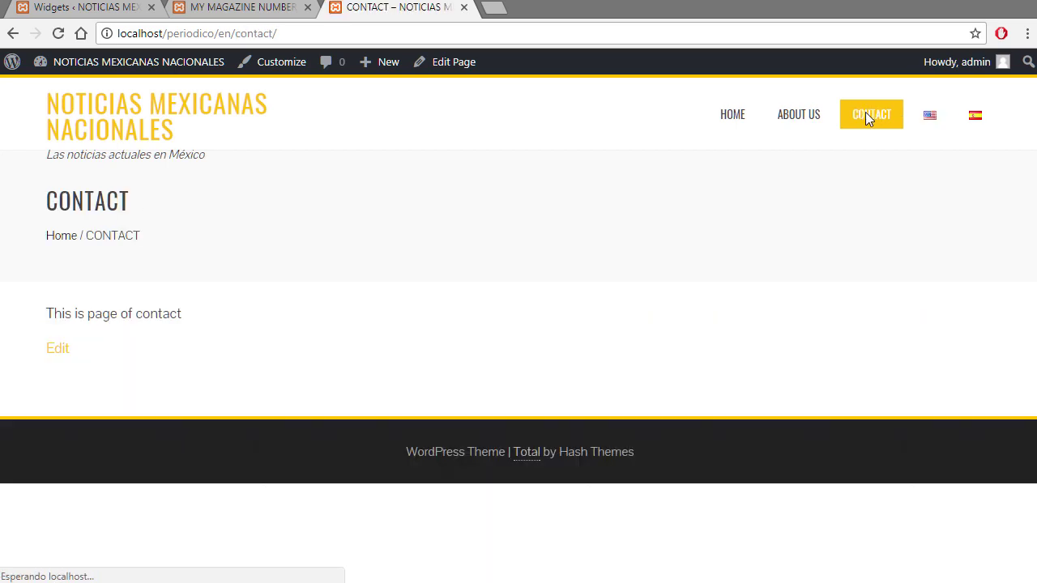
{"action": "left_click_drag", "start_coordinate": [185, 315], "coordinate": [46, 318]}
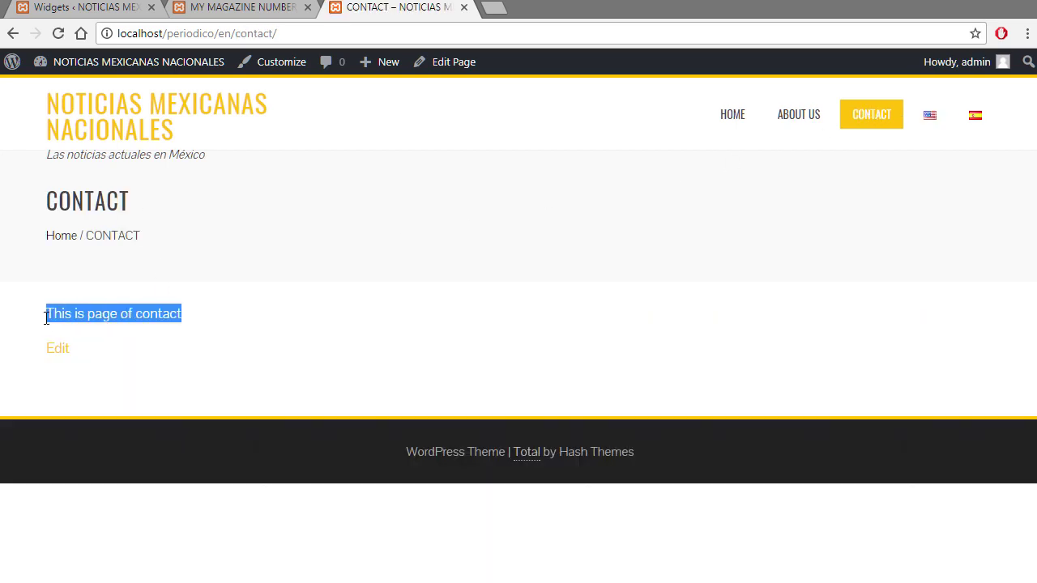
{"action": "left_click", "coordinate": [976, 123]}
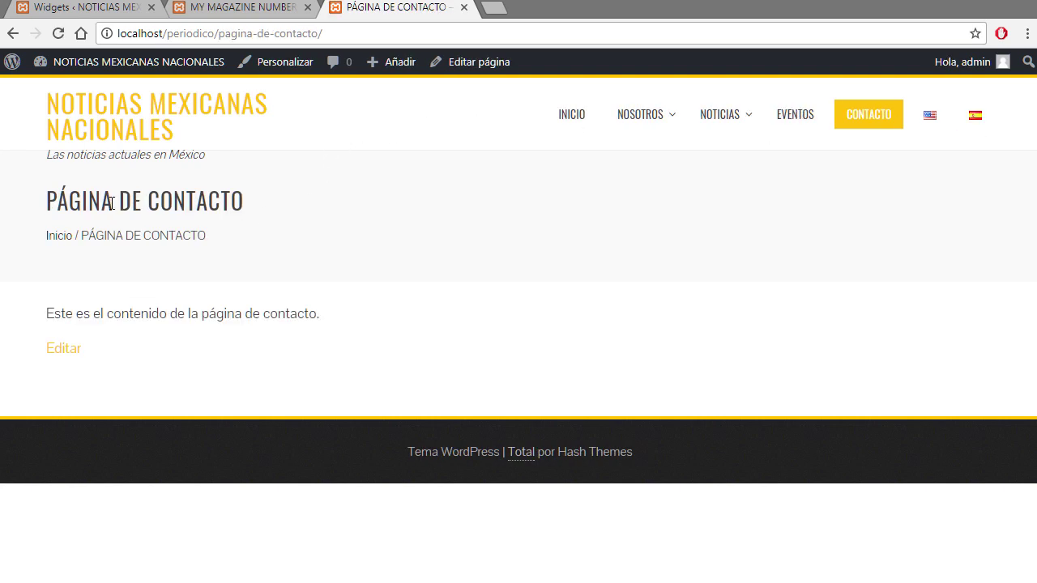
{"action": "left_click_drag", "start_coordinate": [320, 314], "coordinate": [42, 315]}
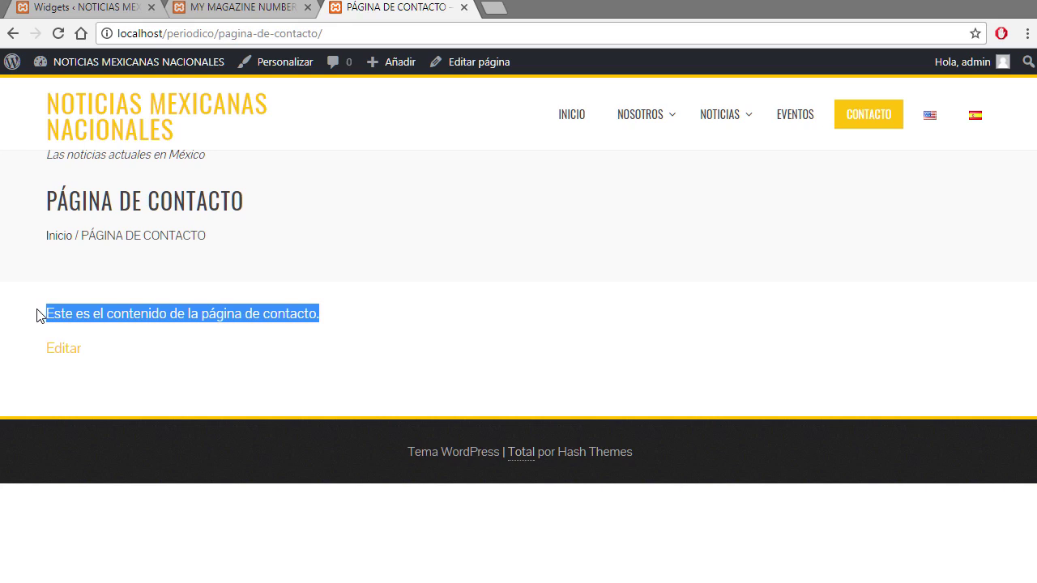
{"action": "left_click", "coordinate": [336, 328]}
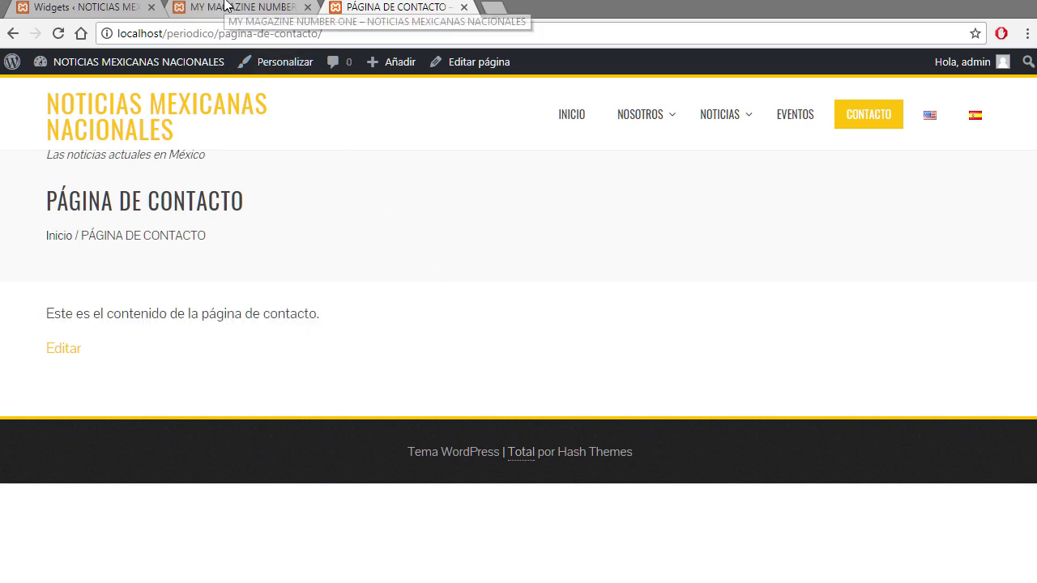
{"action": "mouse_move", "coordinate": [737, 123]}
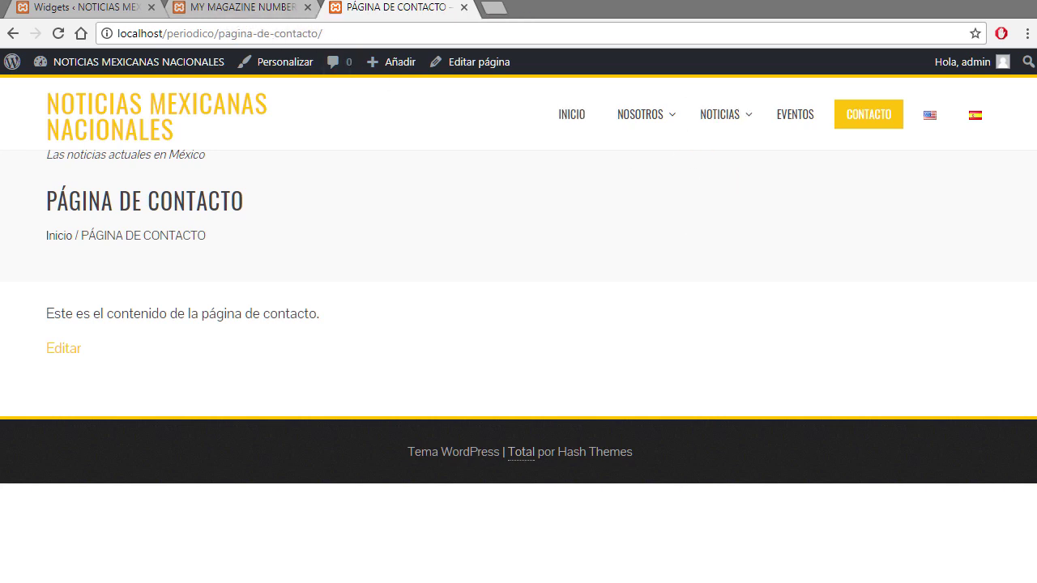
Step: View the MY MAGAZINE NUMBER ONE post from the posts list in a new tab and check its Spanish translation
{"action": "left_click", "coordinate": [116, 9]}
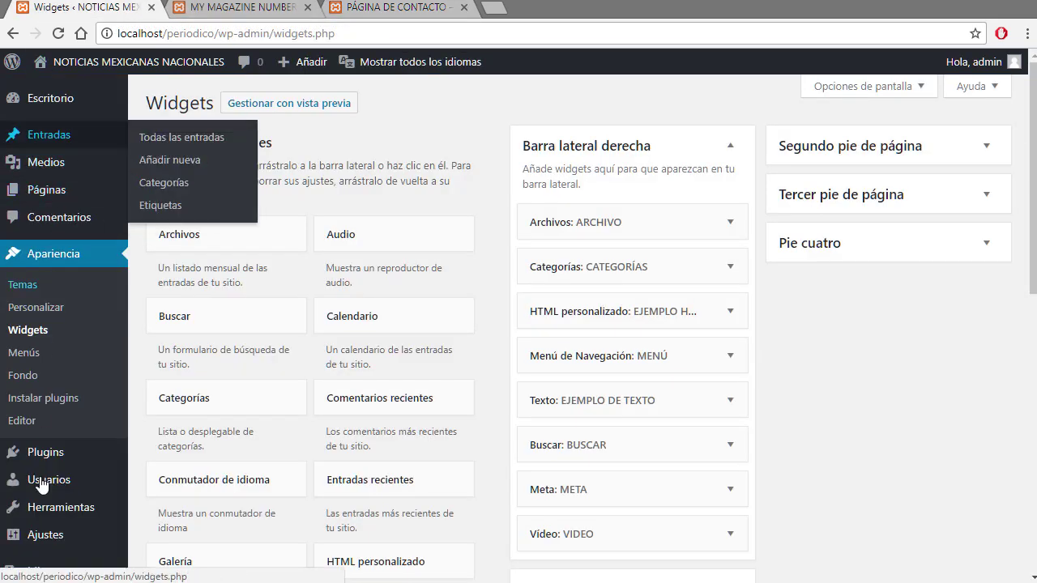
{"action": "left_click", "coordinate": [69, 144]}
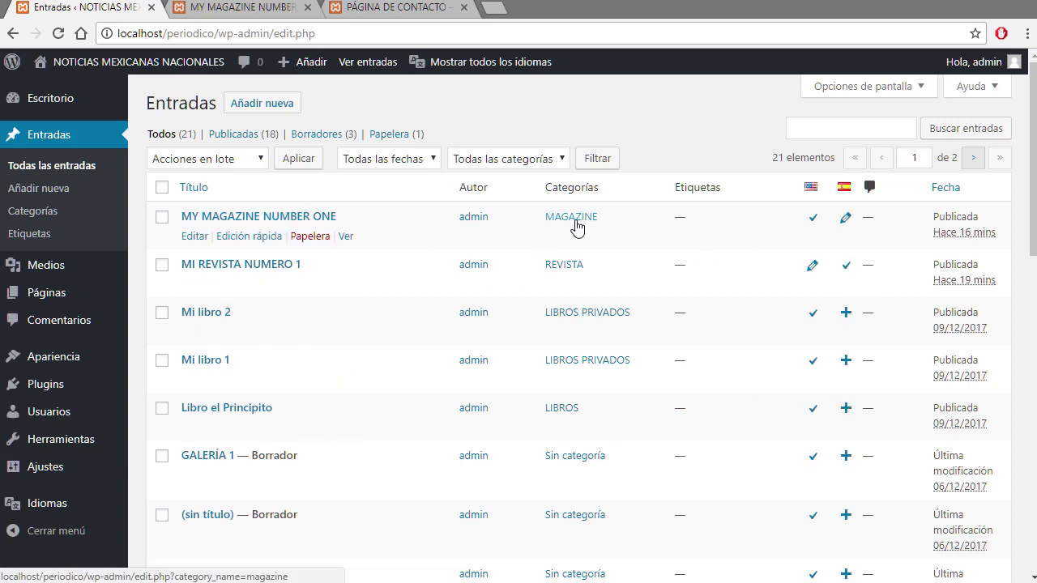
{"action": "right_click", "coordinate": [347, 236]}
{"action": "left_click", "coordinate": [377, 253]}
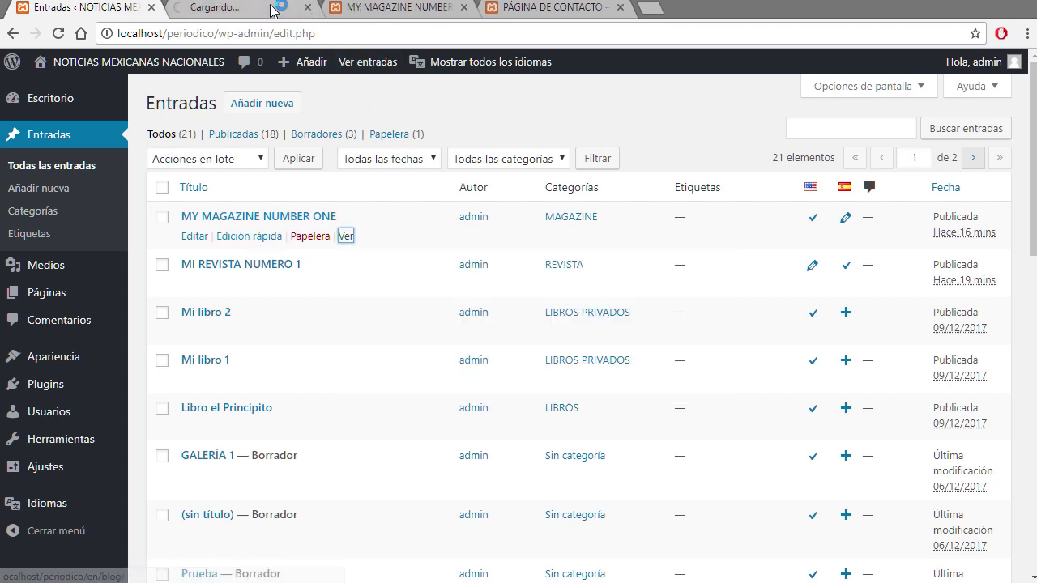
{"action": "key", "text": "ctrl+Tab"}
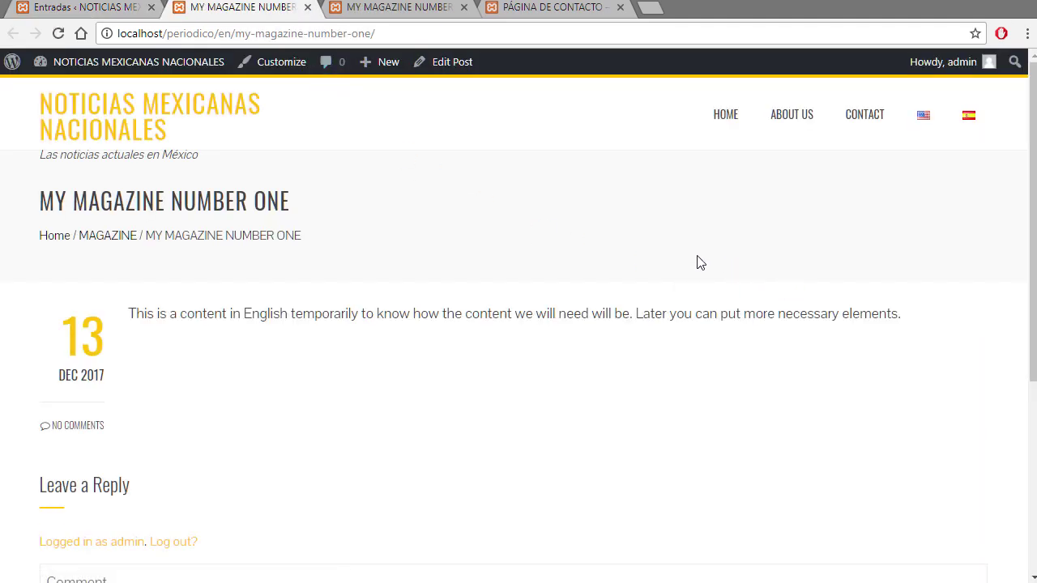
{"action": "left_click_drag", "start_coordinate": [137, 311], "coordinate": [858, 314]}
{"action": "left_click", "coordinate": [949, 224]}
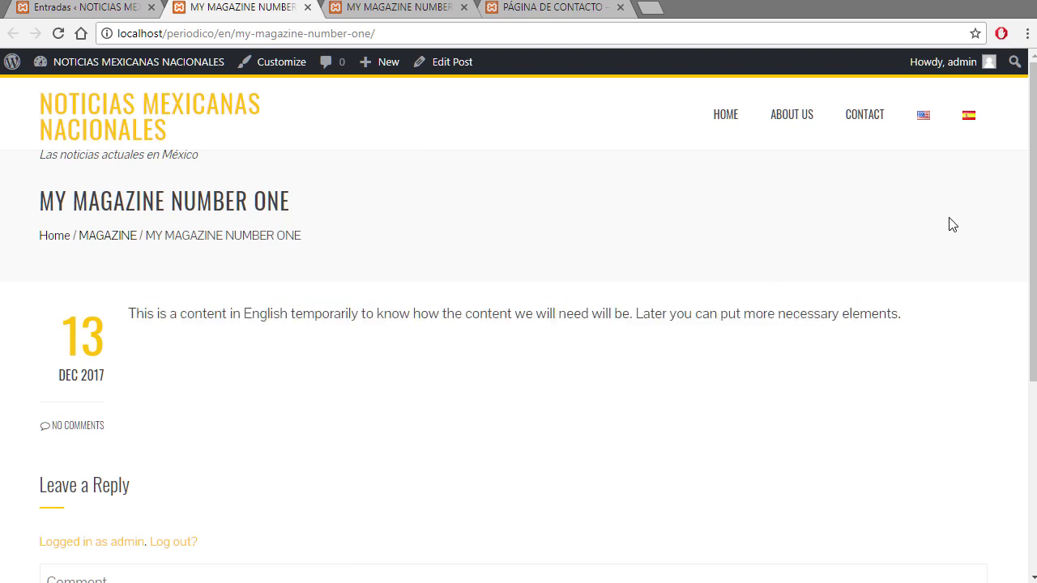
{"action": "left_click", "coordinate": [975, 124]}
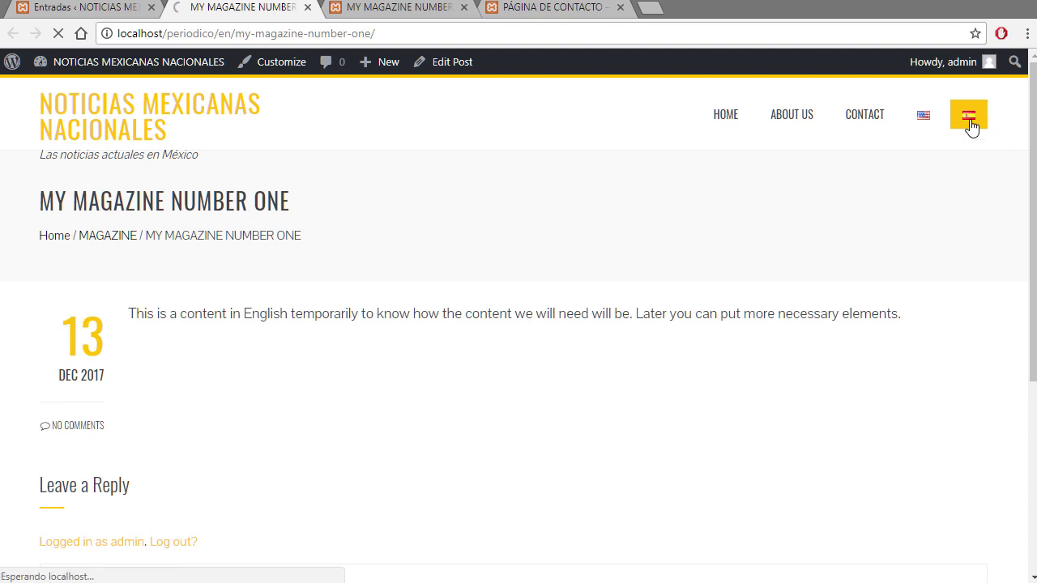
{"action": "left_click_drag", "start_coordinate": [243, 201], "coordinate": [47, 197]}
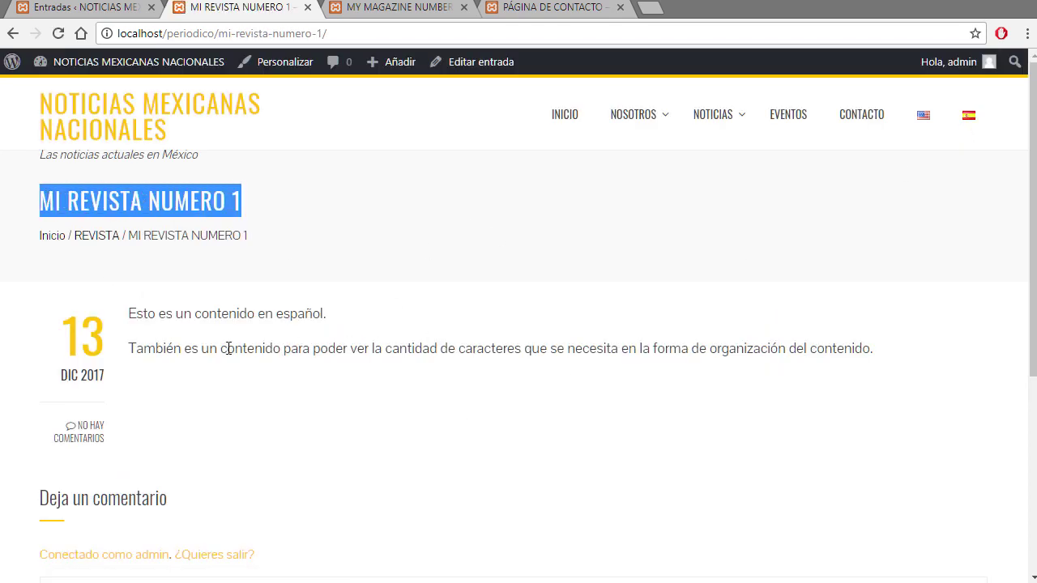
{"action": "left_click_drag", "start_coordinate": [144, 350], "coordinate": [721, 372]}
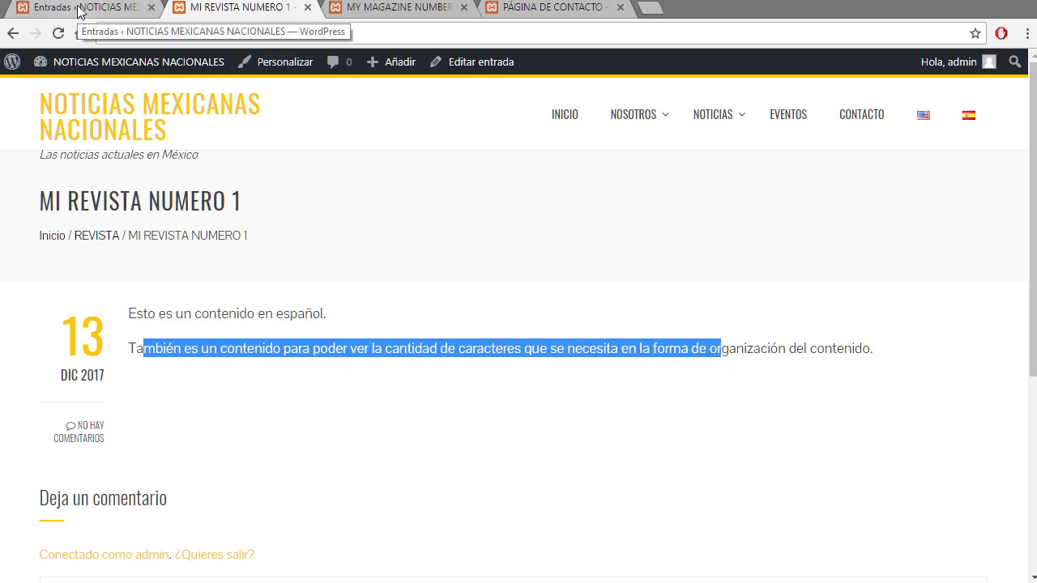
Step: View the INTERNACIONALES category page under NOTICIAS and close the leftover magazine and contact page tabs
{"action": "mouse_move", "coordinate": [740, 124]}
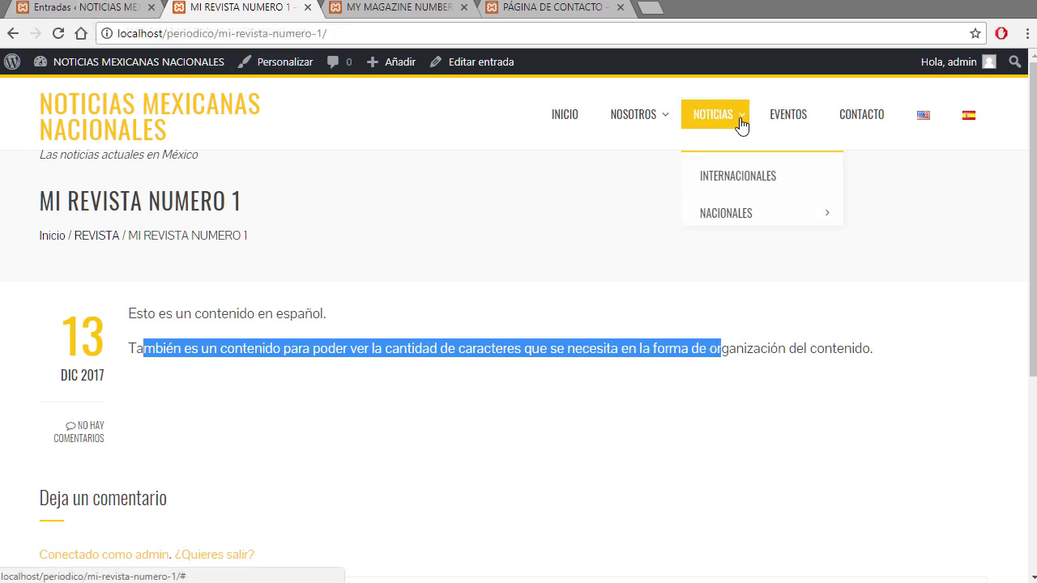
{"action": "left_click", "coordinate": [718, 176]}
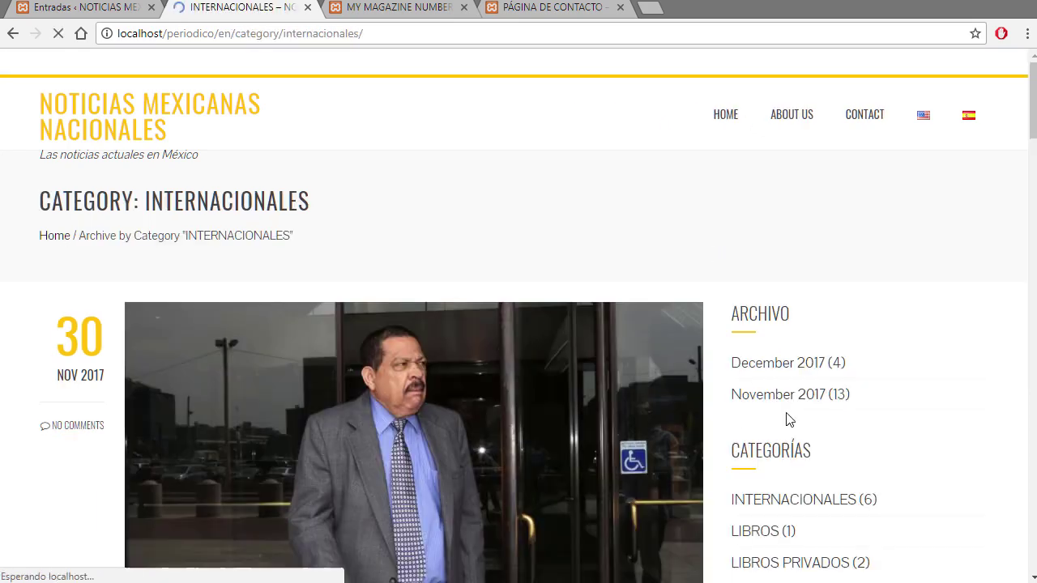
{"action": "scroll", "coordinate": [806, 396], "scroll_direction": "down", "scroll_amount": 3}
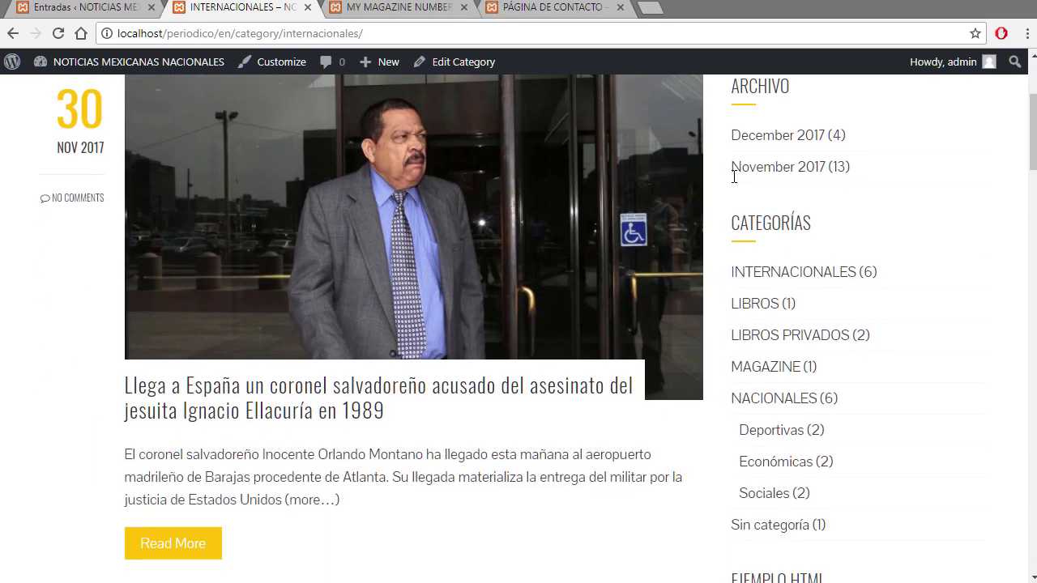
{"action": "left_click", "coordinate": [109, 12]}
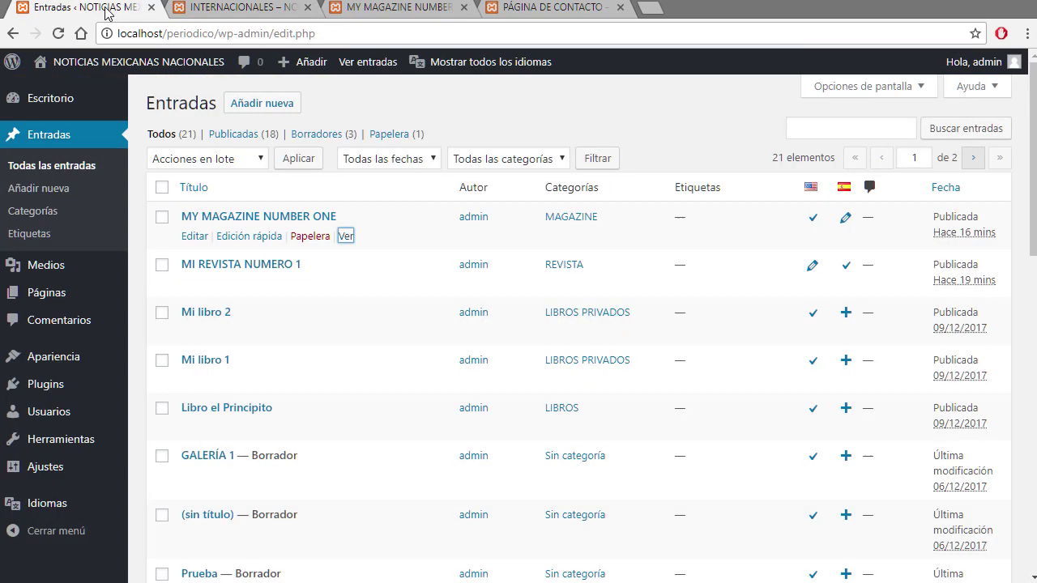
{"action": "left_click", "coordinate": [464, 8]}
{"action": "left_click", "coordinate": [464, 9]}
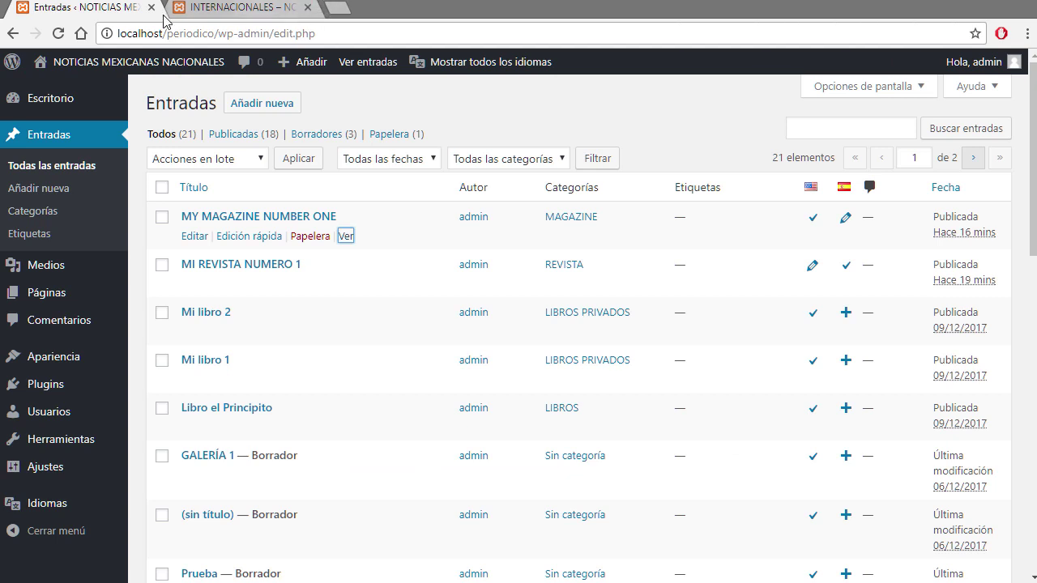
Step: Add the Conmutador de idioma widget as the first item of Barra lateral derecha
{"action": "mouse_move", "coordinate": [57, 358]}
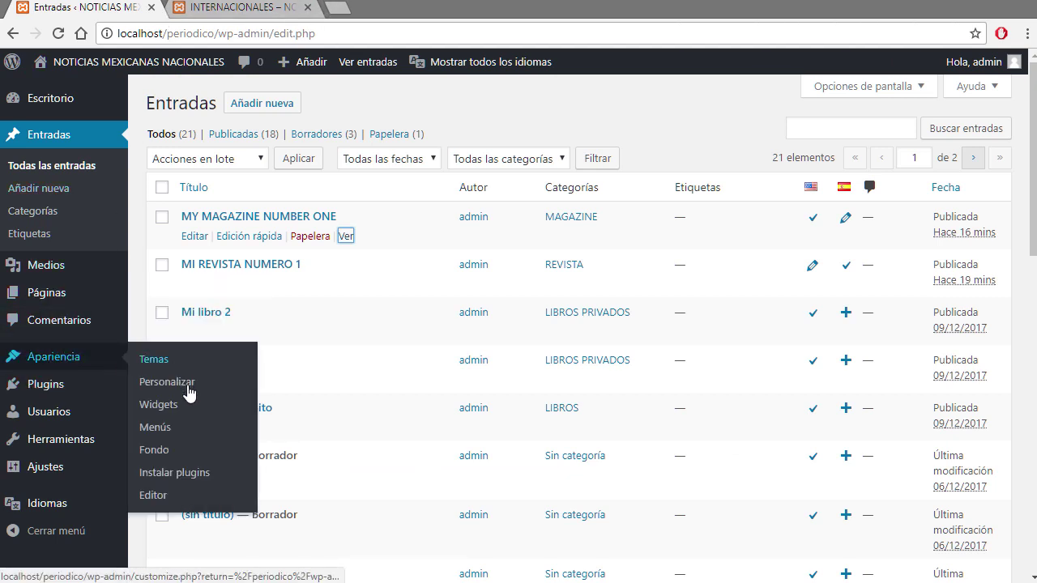
{"action": "left_click", "coordinate": [173, 409]}
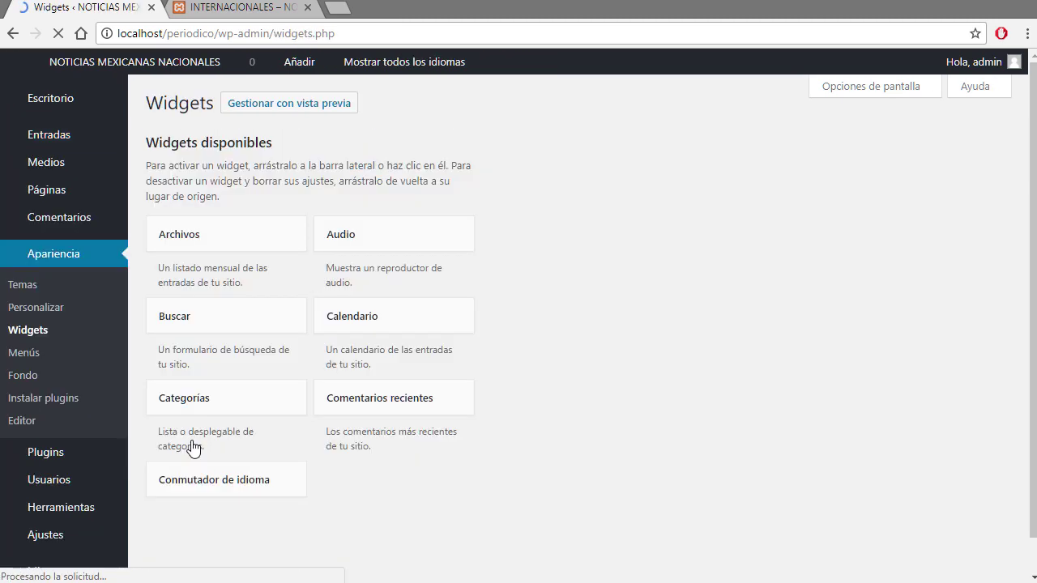
{"action": "left_click", "coordinate": [245, 8]}
{"action": "scroll", "coordinate": [950, 280], "scroll_direction": "up", "scroll_amount": 3}
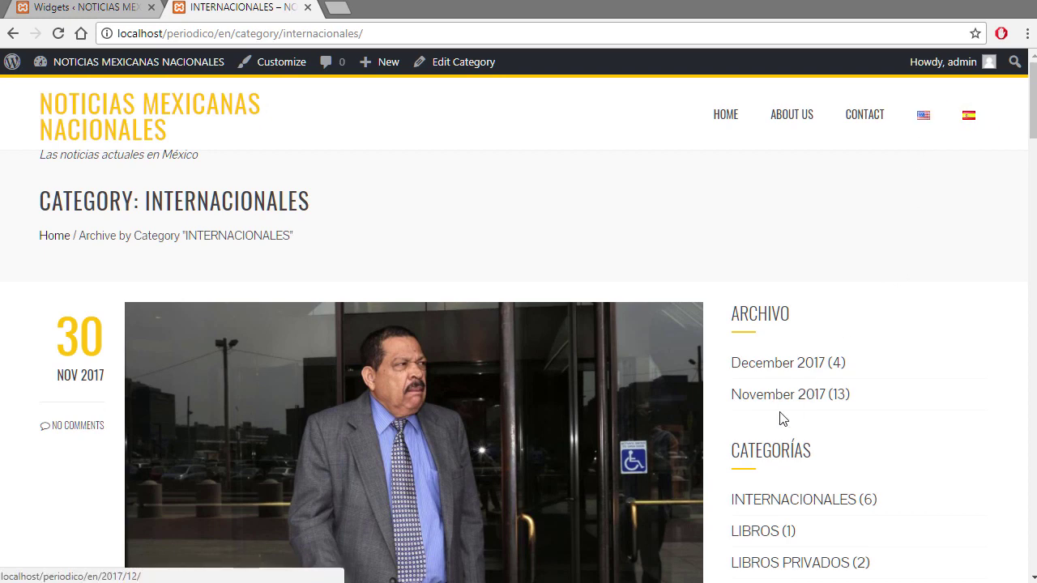
{"action": "left_click", "coordinate": [111, 8]}
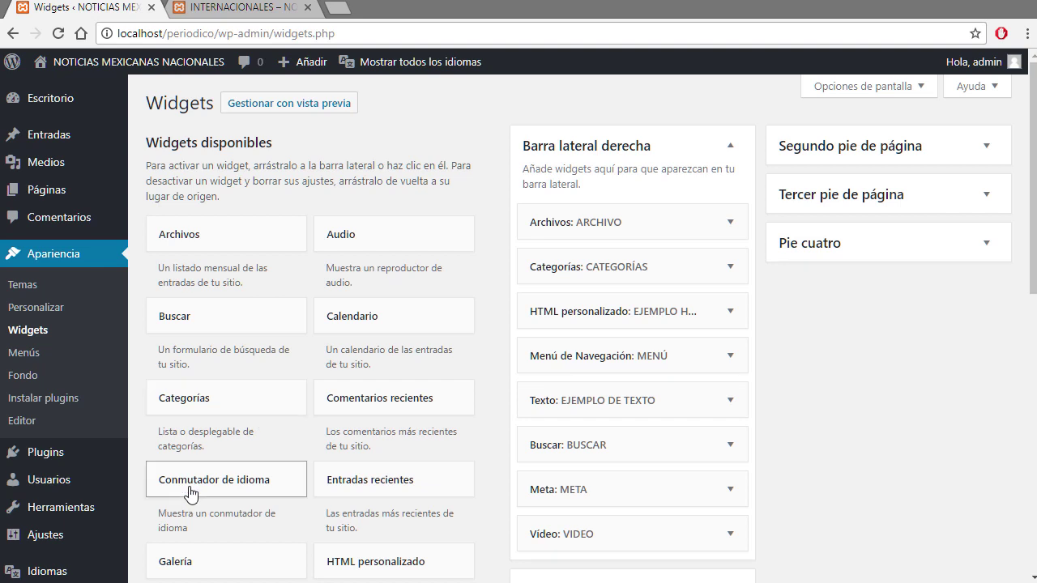
{"action": "left_click_drag", "start_coordinate": [192, 491], "coordinate": [592, 221]}
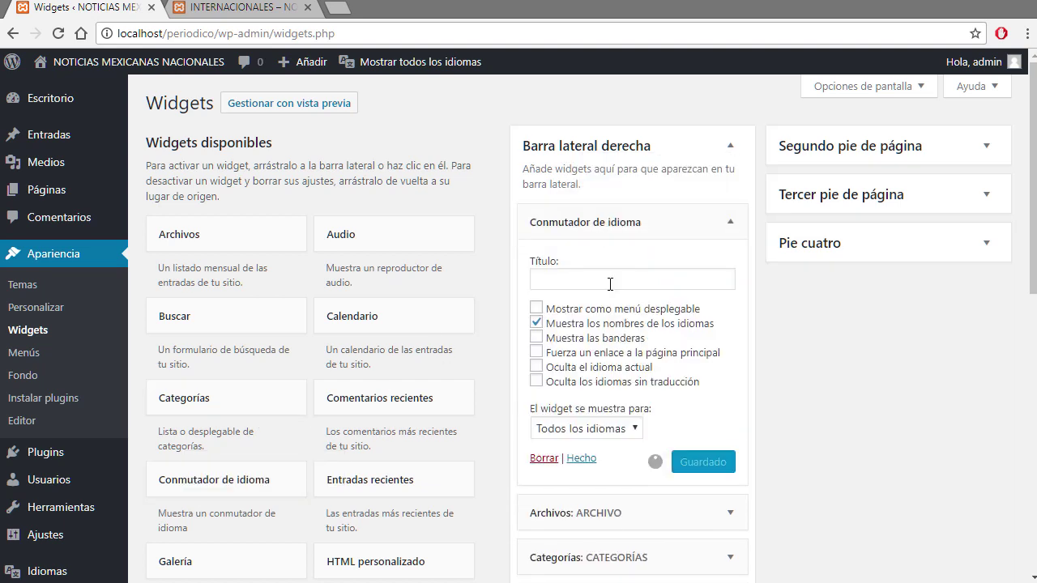
Step: Title the Conmutador de idioma widget ELEGIR IDIOMA, enable Mostrar como menú desplegable, keep Todos los idiomas, and save it
{"action": "left_click", "coordinate": [568, 287]}
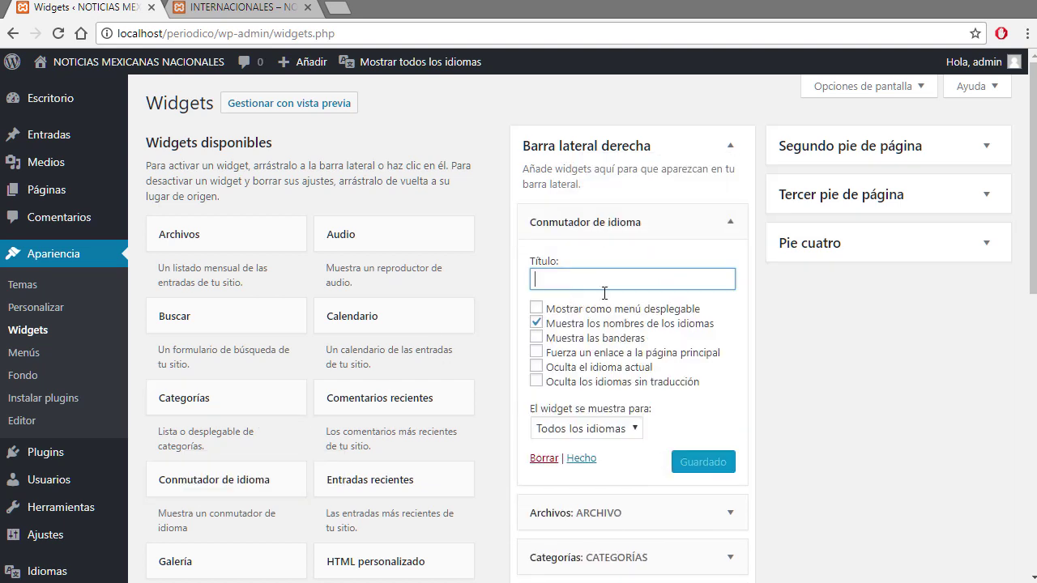
{"action": "type", "text": "ELEGIR IDIOMA"}
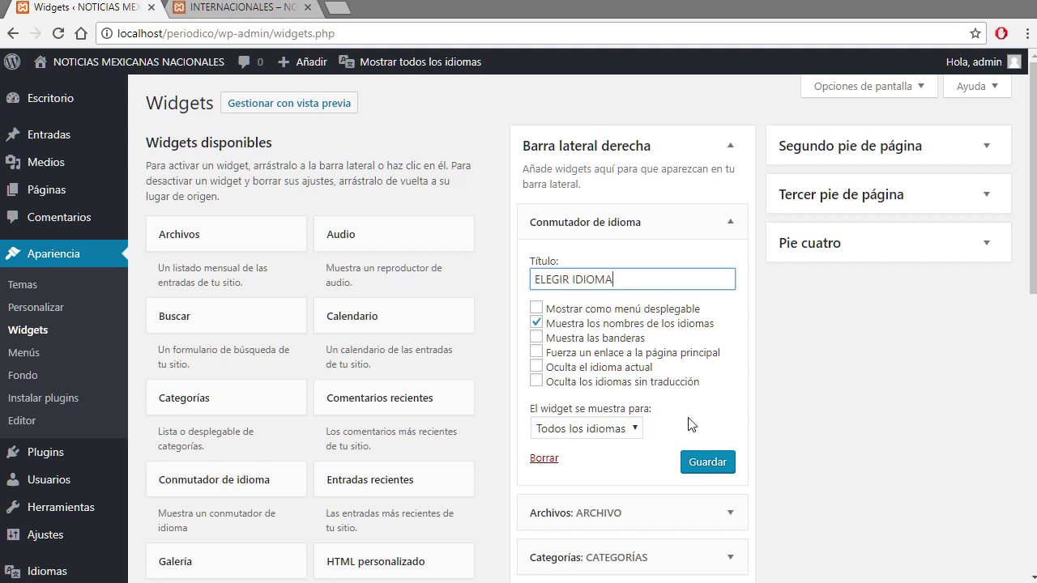
{"action": "left_click", "coordinate": [536, 308]}
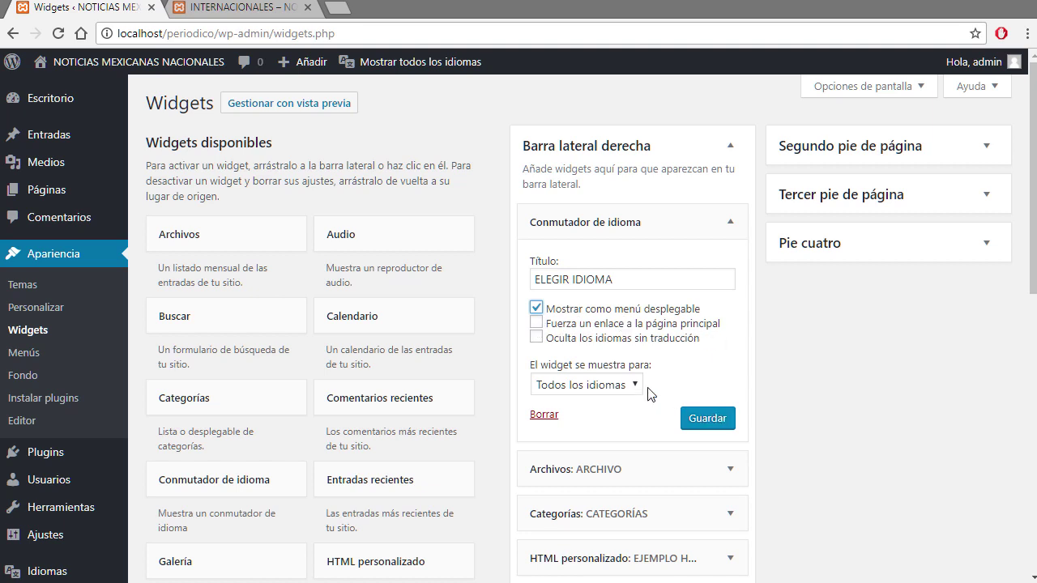
{"action": "left_click", "coordinate": [632, 385]}
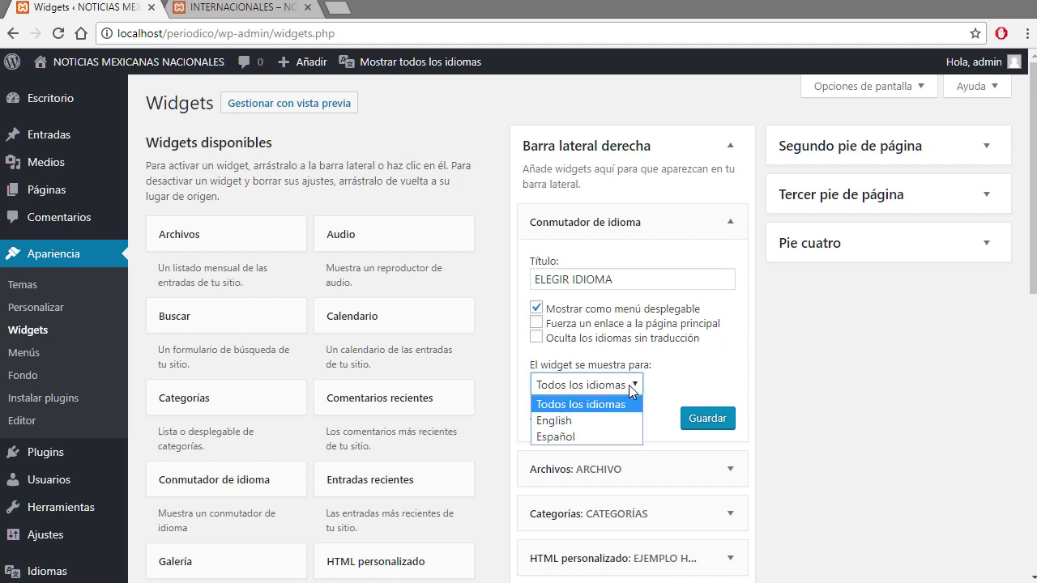
{"action": "left_click", "coordinate": [629, 385]}
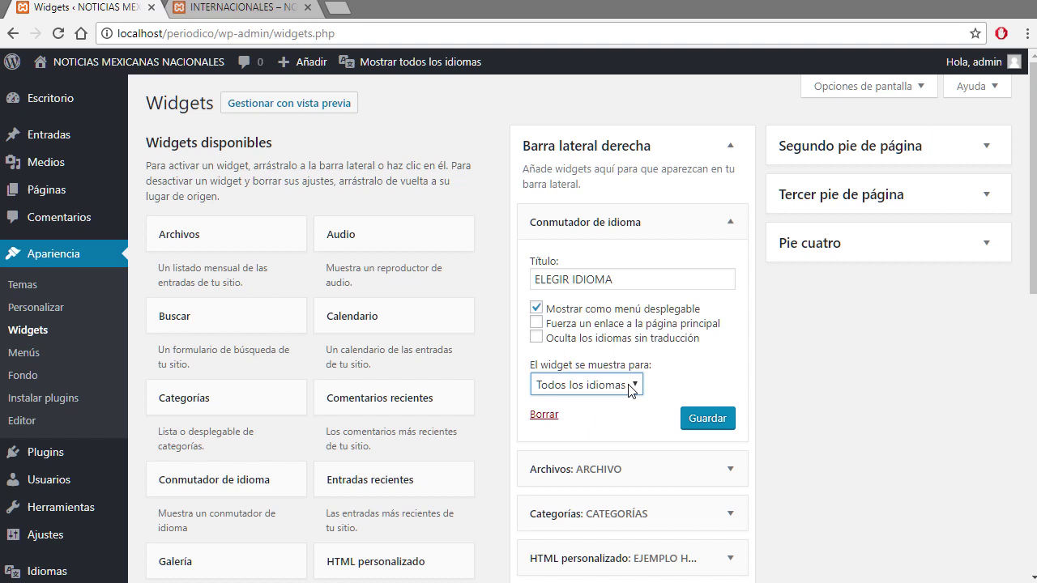
{"action": "left_click", "coordinate": [697, 419]}
Step: Reload the INTERNACIONALES category page and check the language options in the ELEGIR IDIOMA sidebar dropdown
{"action": "left_click", "coordinate": [264, 10]}
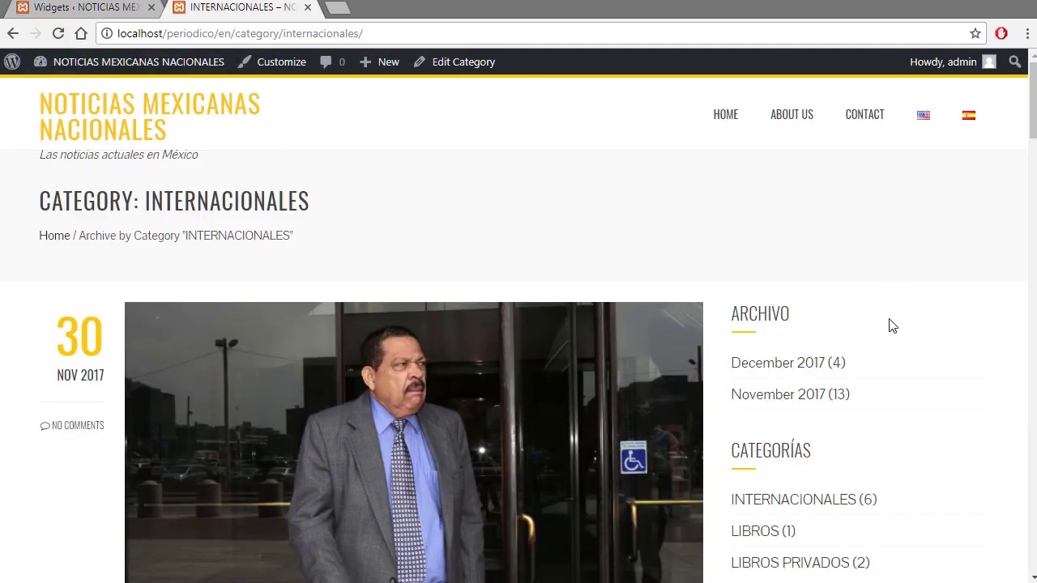
{"action": "left_click", "coordinate": [68, 33]}
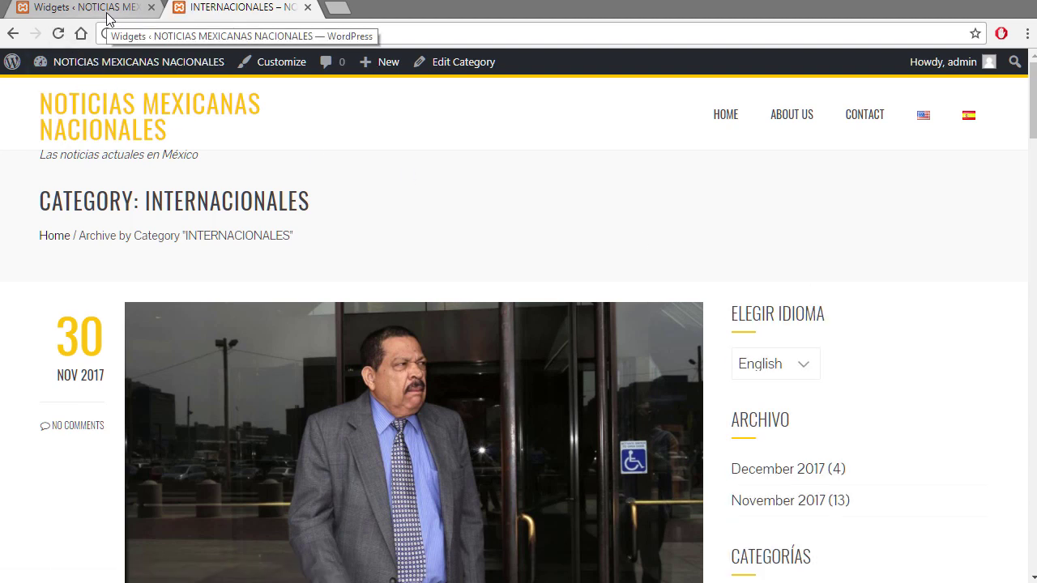
{"action": "left_click", "coordinate": [810, 374]}
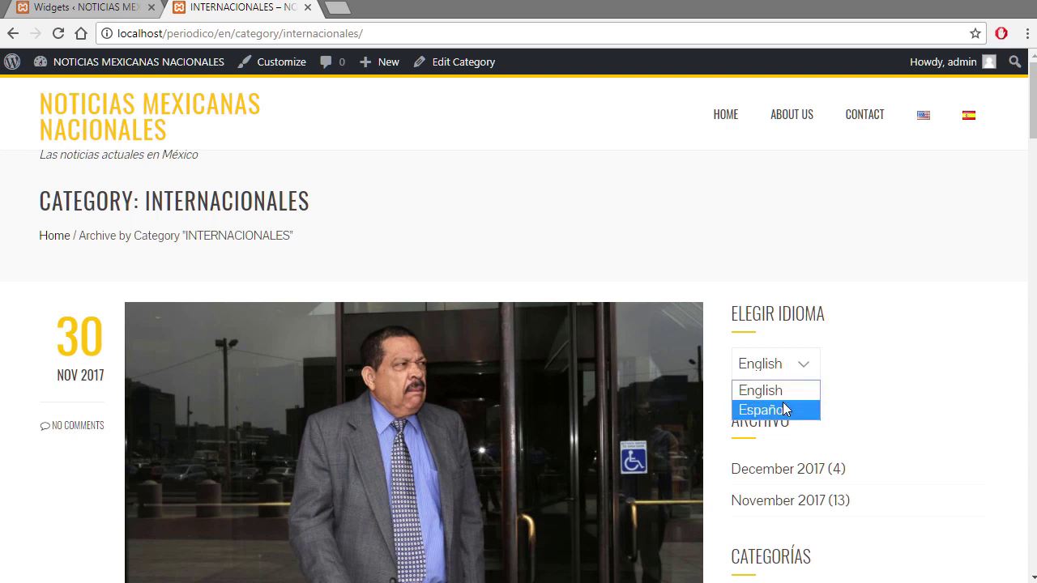
{"action": "left_click", "coordinate": [953, 395]}
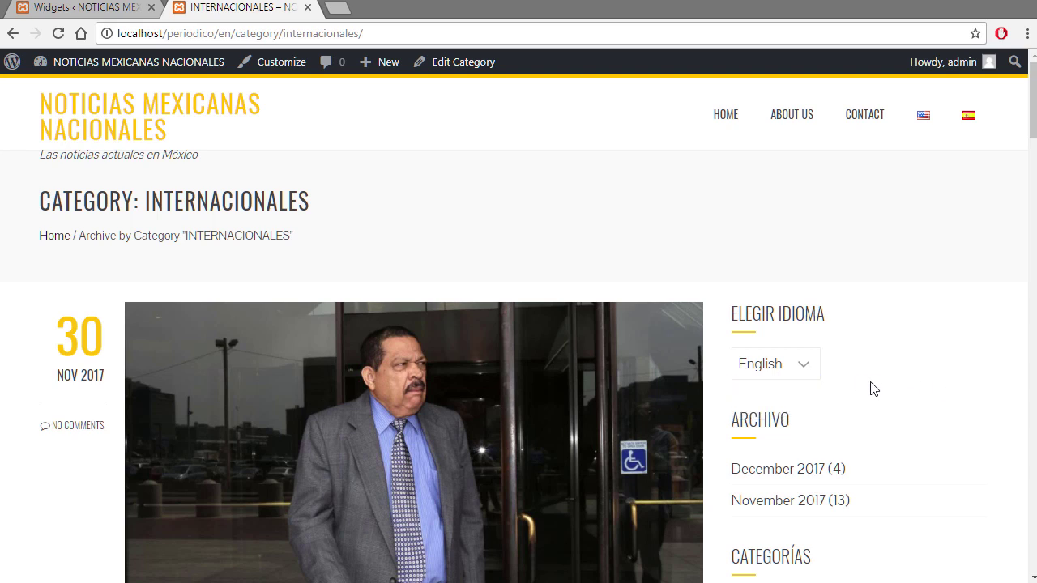
Step: Turn off the ELEGIR IDIOMA widget's dropdown display, enable Muestra los nombres de los idiomas, save, and check it on the reloaded INTERNACIONALES page
{"action": "left_click", "coordinate": [93, 9]}
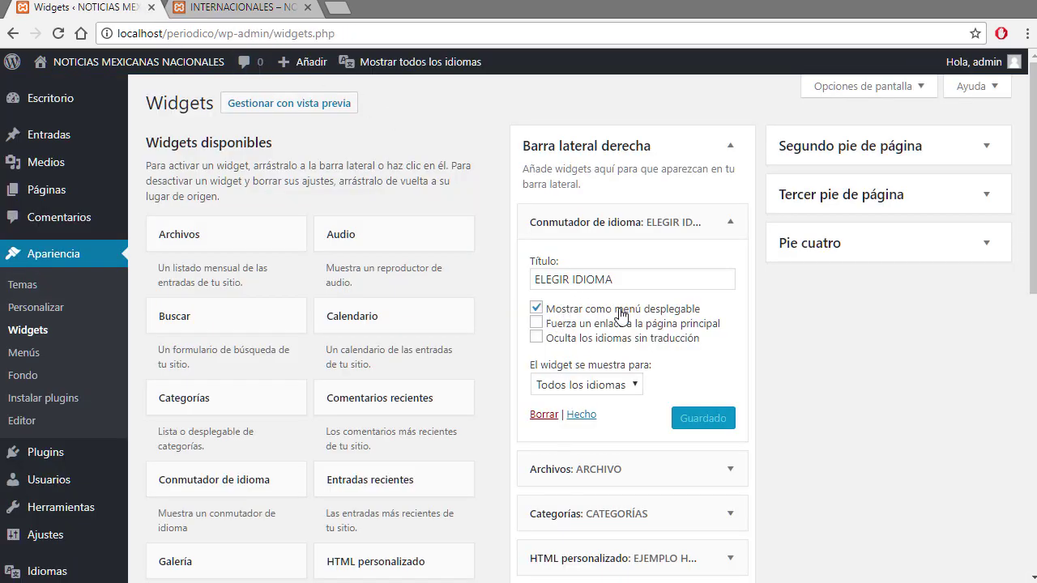
{"action": "left_click", "coordinate": [537, 309]}
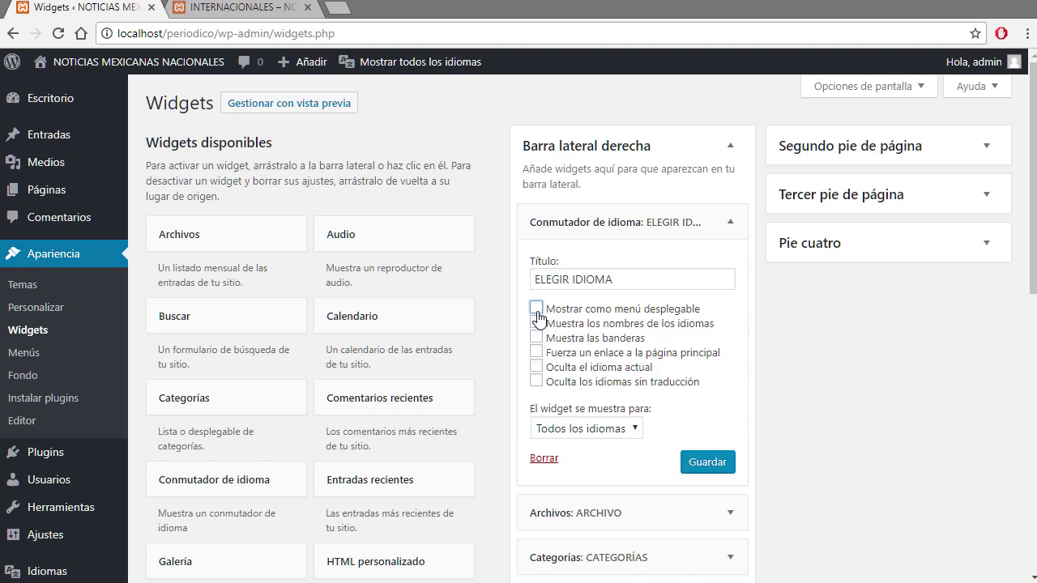
{"action": "left_click", "coordinate": [538, 350]}
{"action": "left_click", "coordinate": [702, 462]}
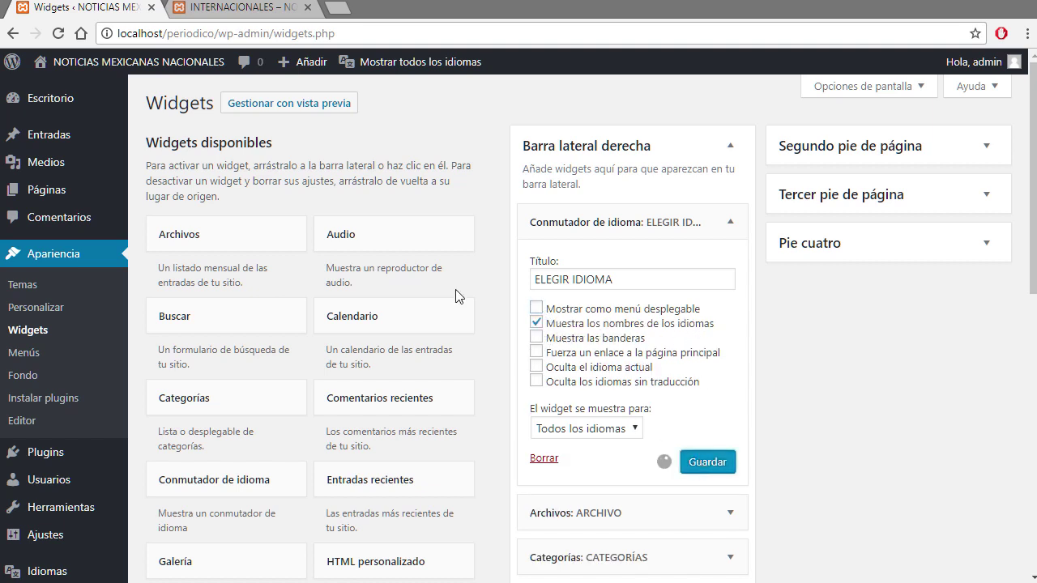
{"action": "left_click", "coordinate": [260, 17]}
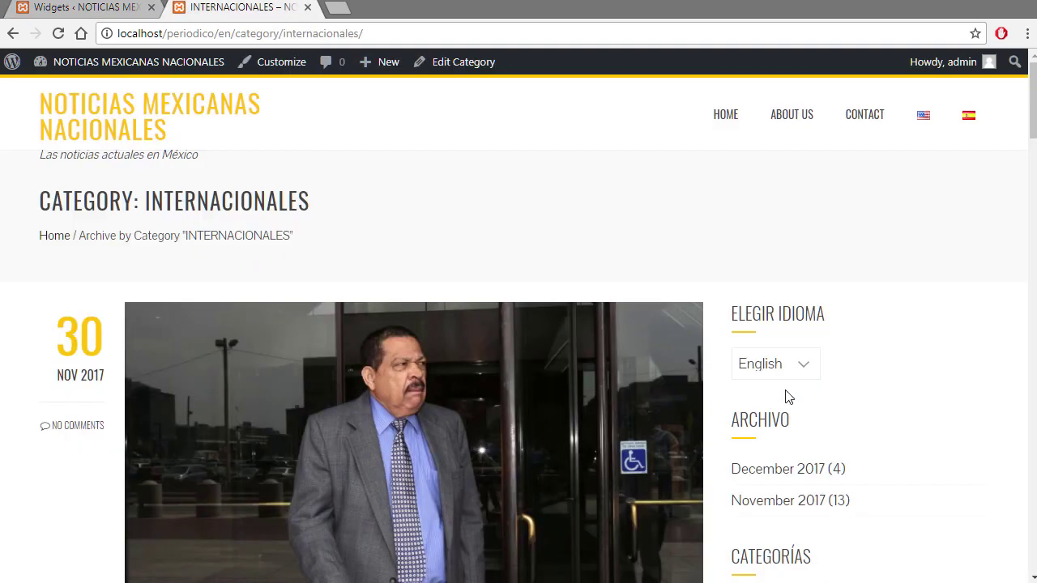
{"action": "left_click", "coordinate": [58, 33]}
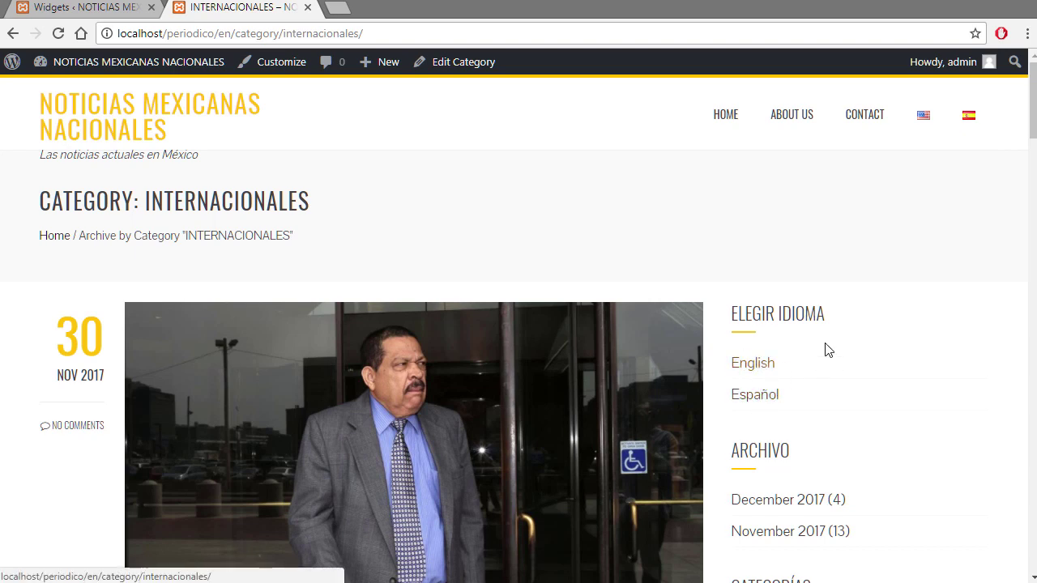
Step: Set the ELEGIR IDIOMA widget to show only flags with Muestra las banderas, save it, and check the reloaded category page
{"action": "left_click", "coordinate": [95, 7]}
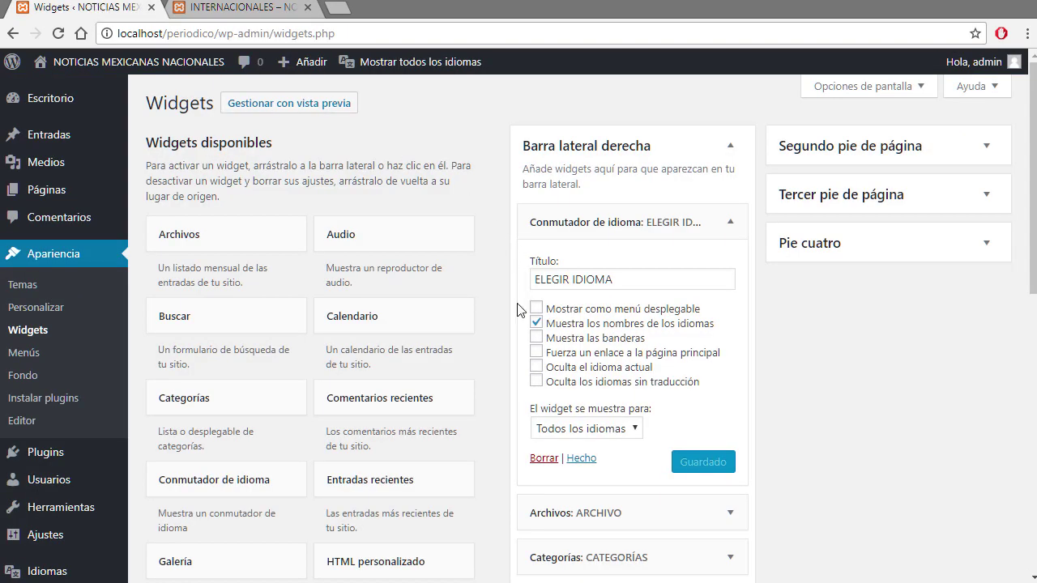
{"action": "left_click", "coordinate": [536, 337]}
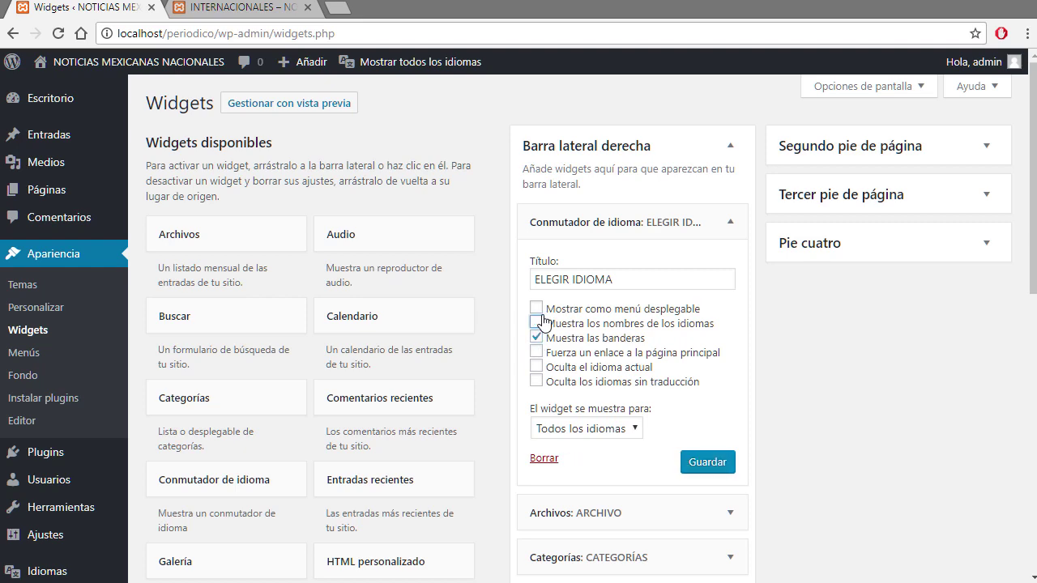
{"action": "left_click", "coordinate": [243, 8]}
{"action": "left_click", "coordinate": [60, 33]}
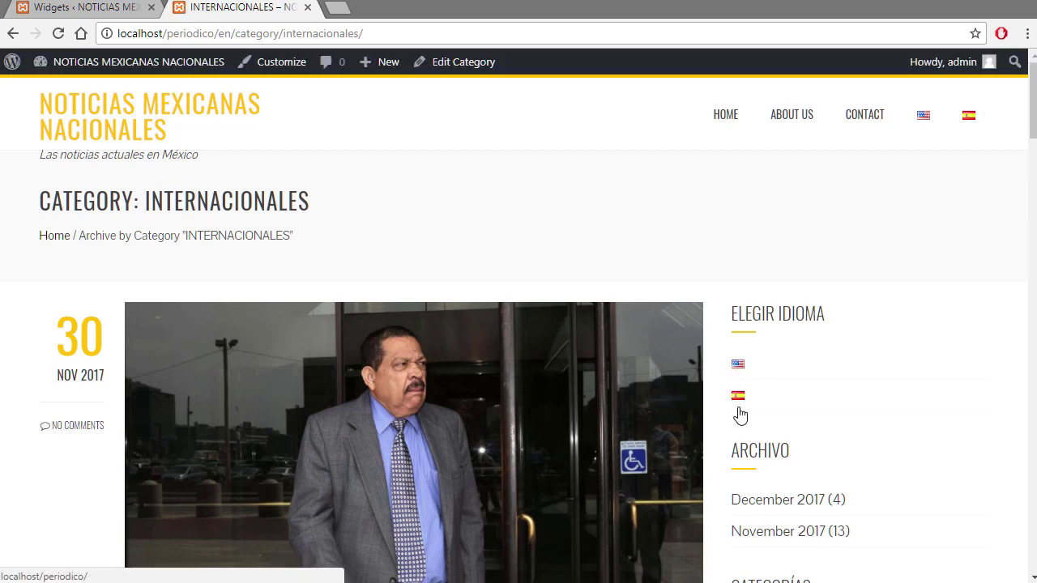
Step: Disable Muestra las banderas and re-enable Muestra los nombres de los idiomas in the language widget, save it, and reload the category page
{"action": "left_click", "coordinate": [116, 11]}
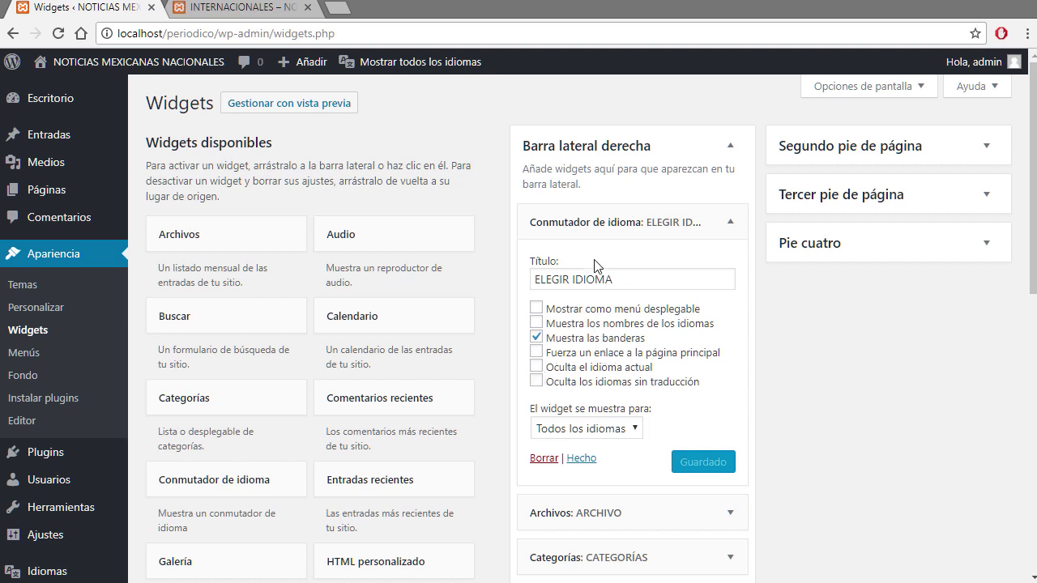
{"action": "left_click", "coordinate": [537, 337]}
{"action": "left_click", "coordinate": [537, 324]}
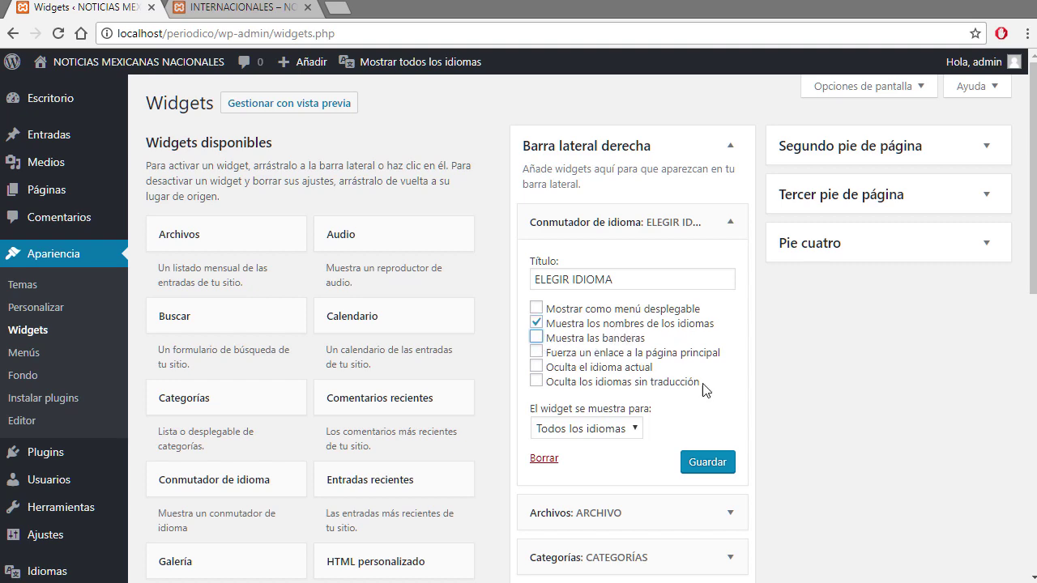
{"action": "left_click", "coordinate": [724, 462]}
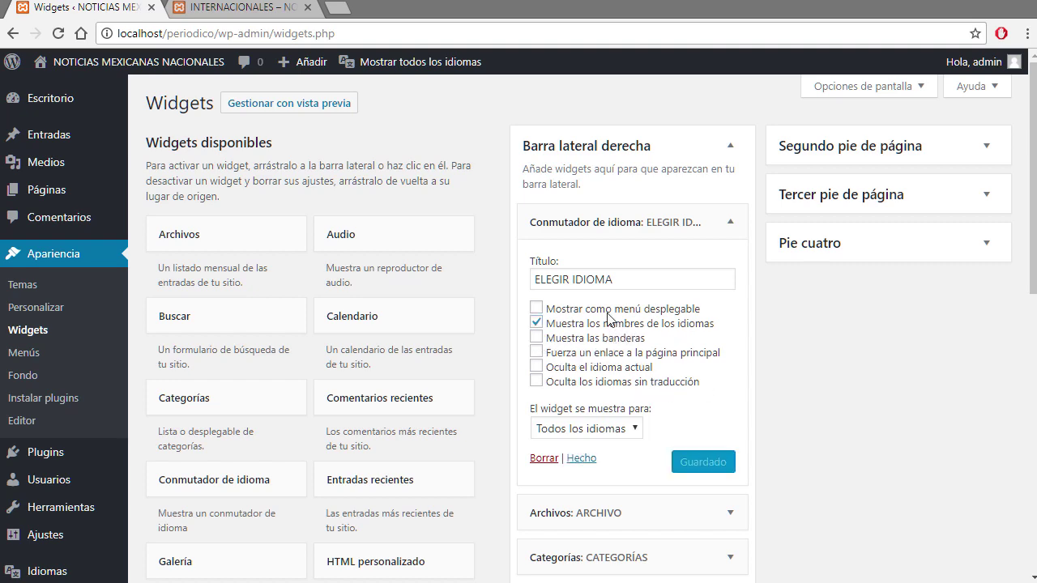
{"action": "left_click", "coordinate": [248, 10]}
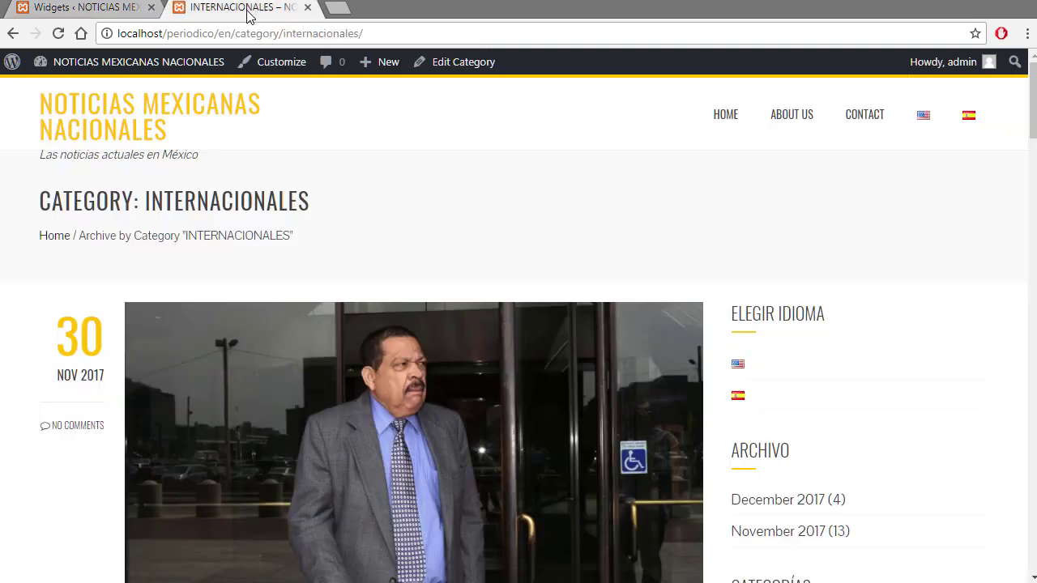
{"action": "left_click", "coordinate": [58, 33]}
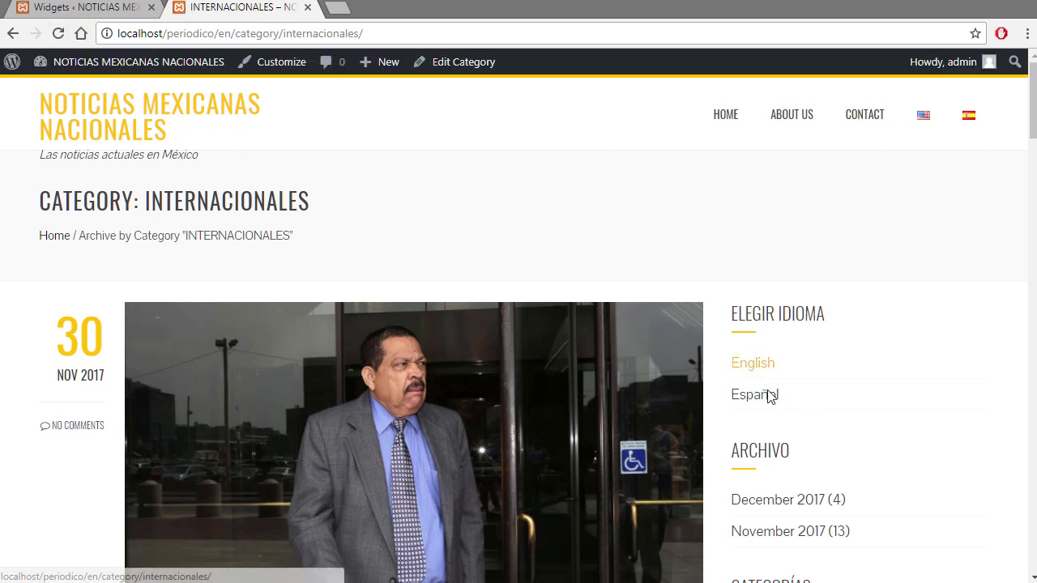
Step: Switch the site to Spanish with the flag and look through the INICIO page and its sidebar
{"action": "left_click", "coordinate": [709, 122]}
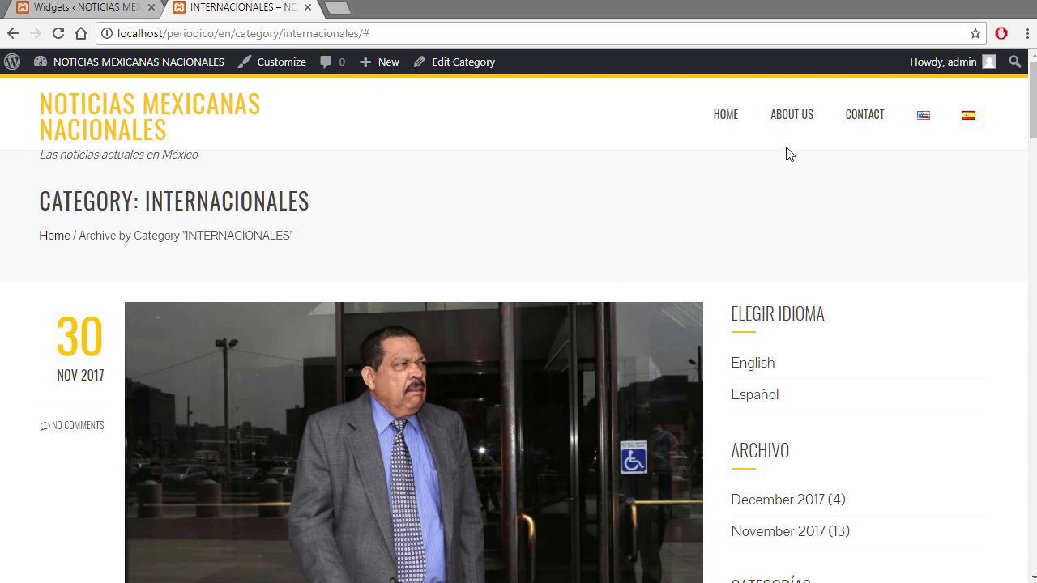
{"action": "left_click", "coordinate": [963, 129]}
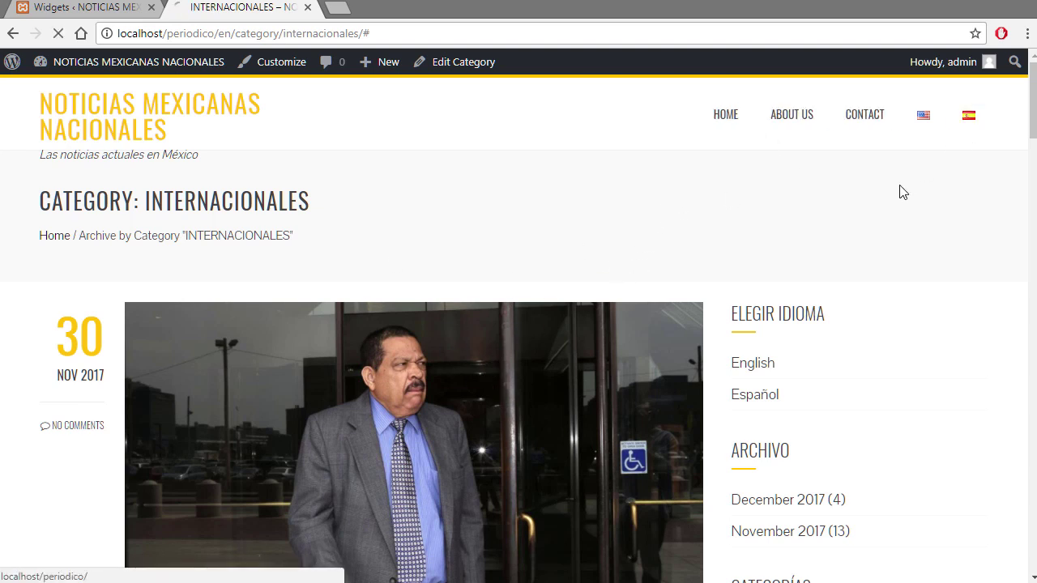
{"action": "left_click", "coordinate": [566, 120]}
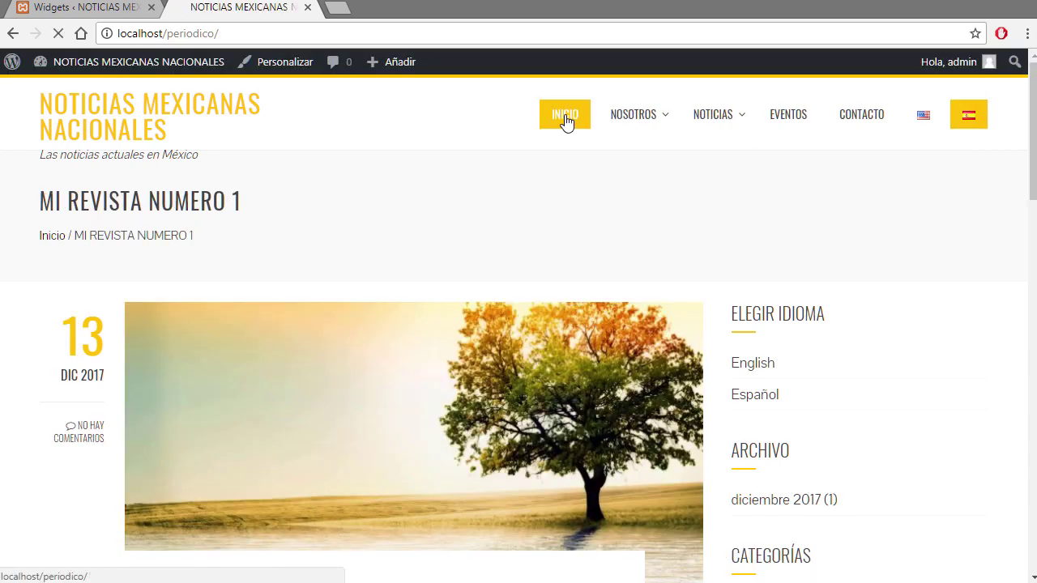
{"action": "scroll", "coordinate": [775, 335], "scroll_direction": "down", "scroll_amount": 2}
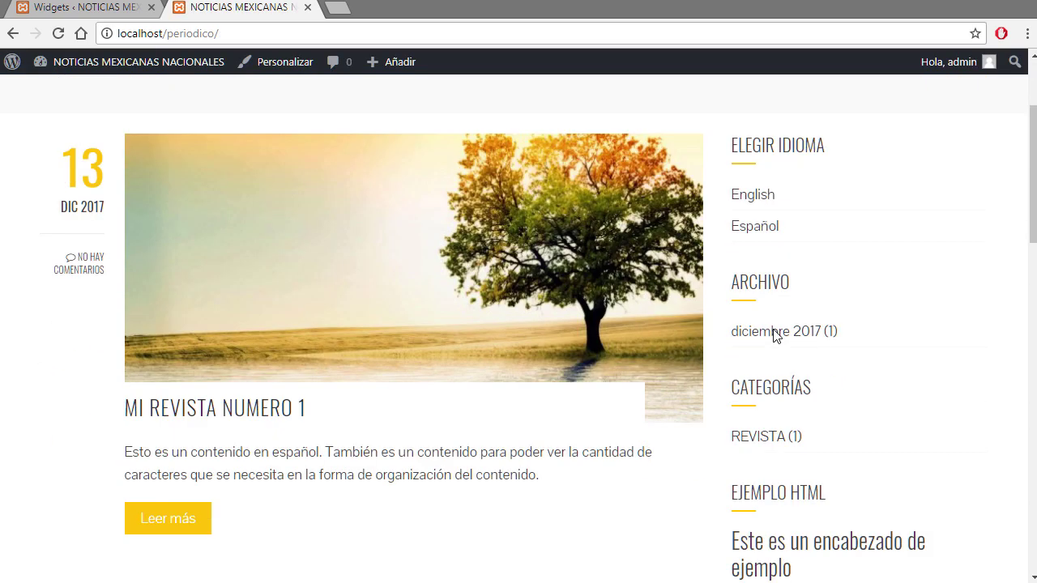
{"action": "scroll", "coordinate": [775, 336], "scroll_direction": "down", "scroll_amount": 3}
{"action": "scroll", "coordinate": [527, 409], "scroll_direction": "down", "scroll_amount": 6}
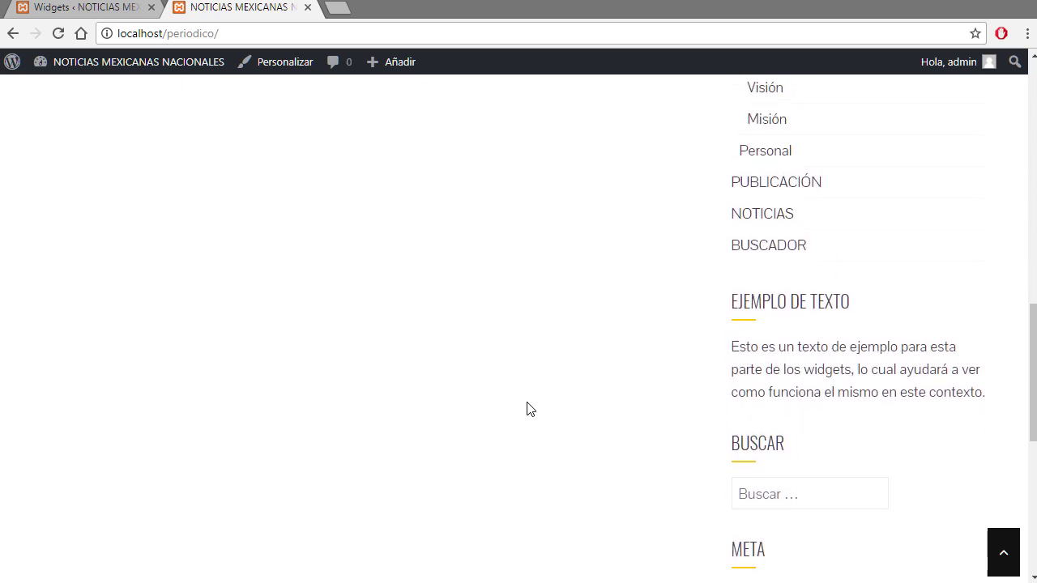
{"action": "scroll", "coordinate": [528, 410], "scroll_direction": "up", "scroll_amount": 10}
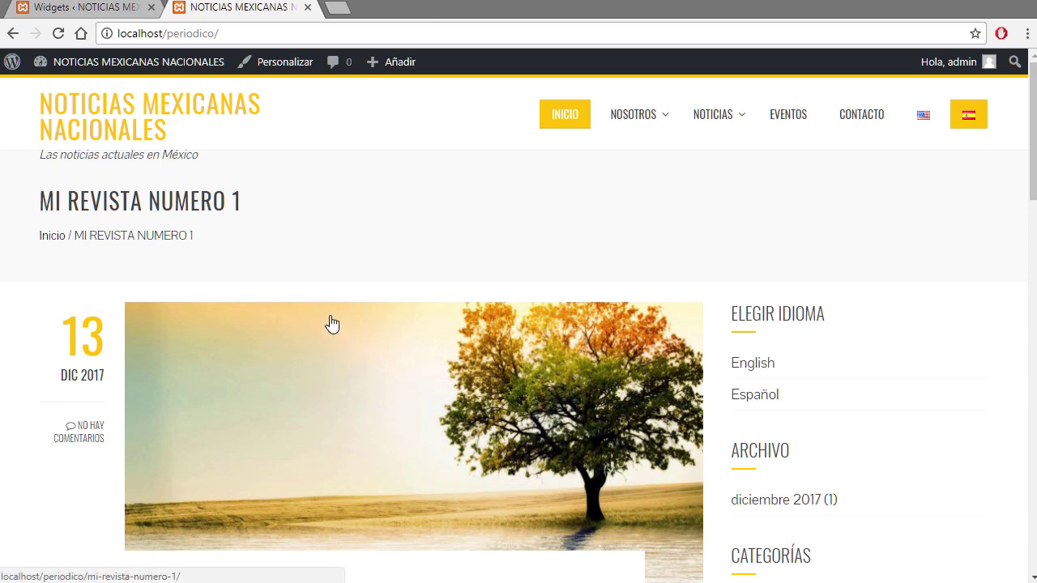
Step: Open the theme customizer and examine the Página de inicio estática settings under Ajustes generales
{"action": "left_click", "coordinate": [275, 73]}
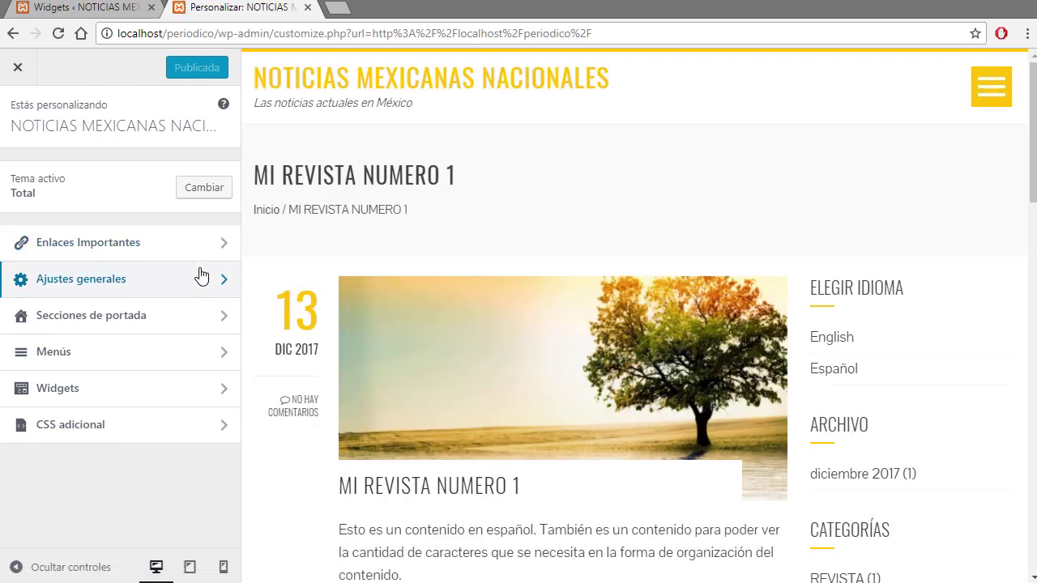
{"action": "left_click", "coordinate": [205, 313]}
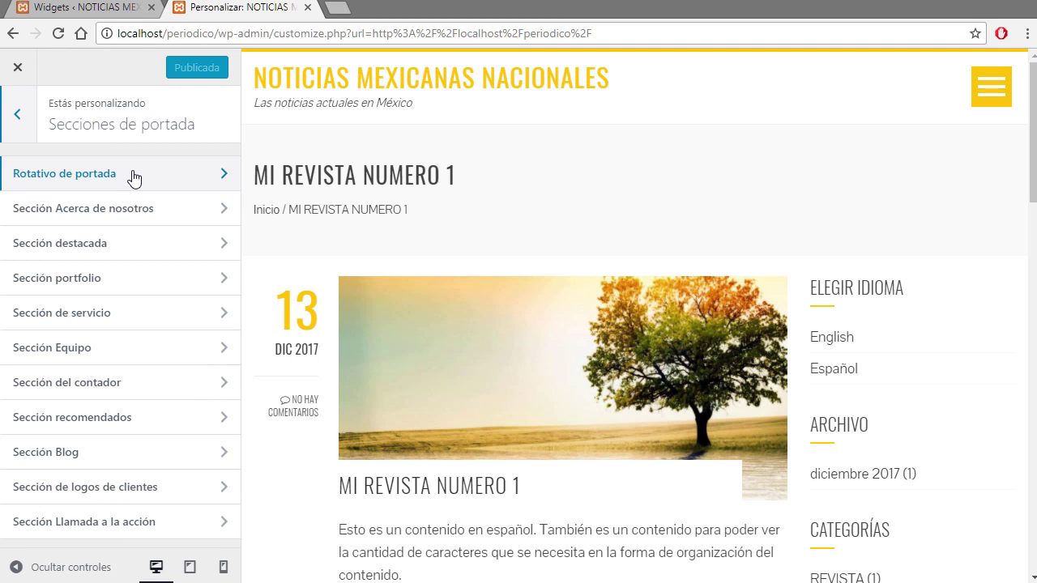
{"action": "left_click", "coordinate": [18, 120]}
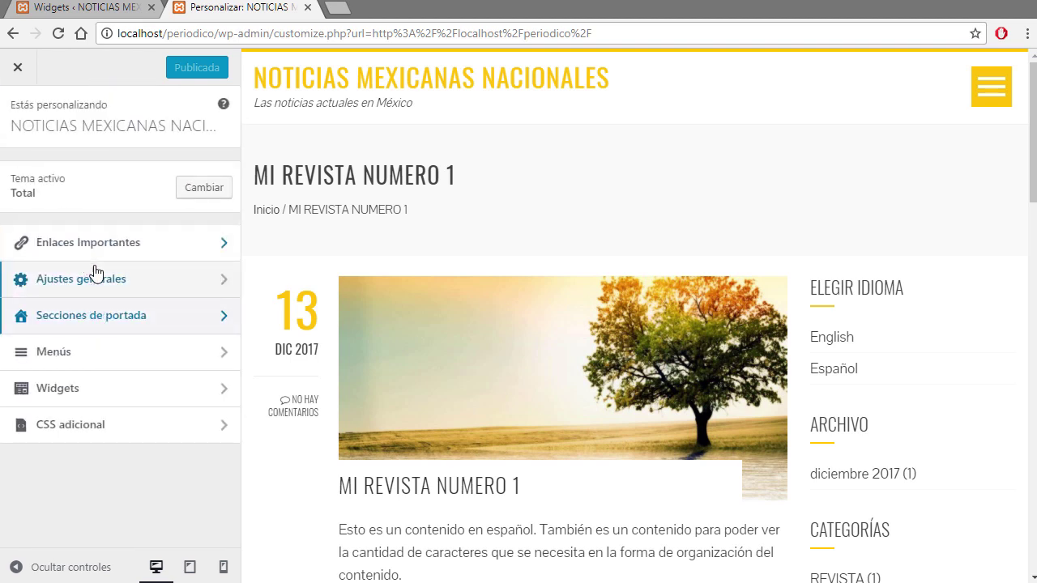
{"action": "left_click", "coordinate": [105, 278]}
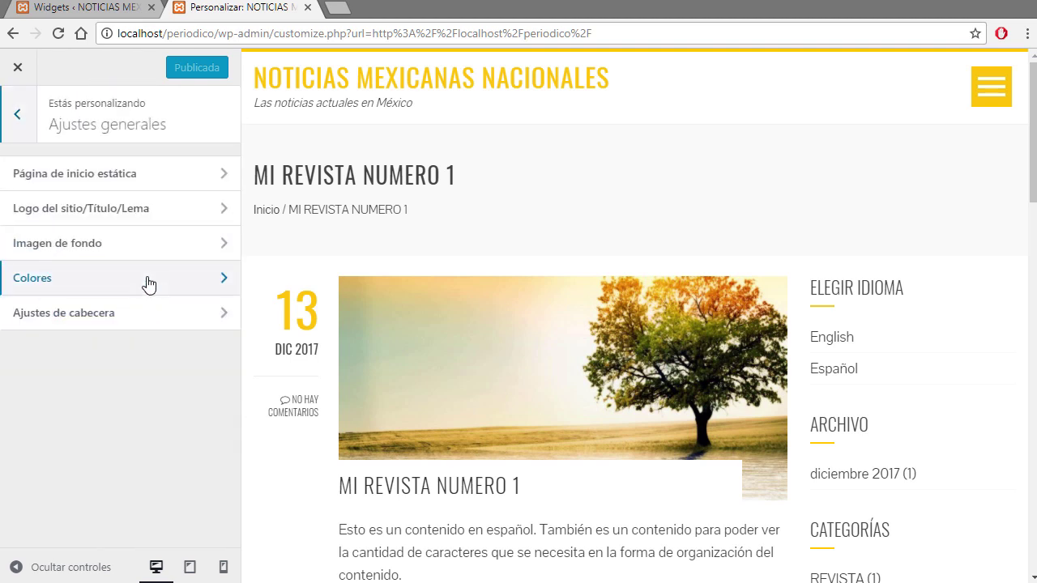
{"action": "left_click", "coordinate": [86, 185]}
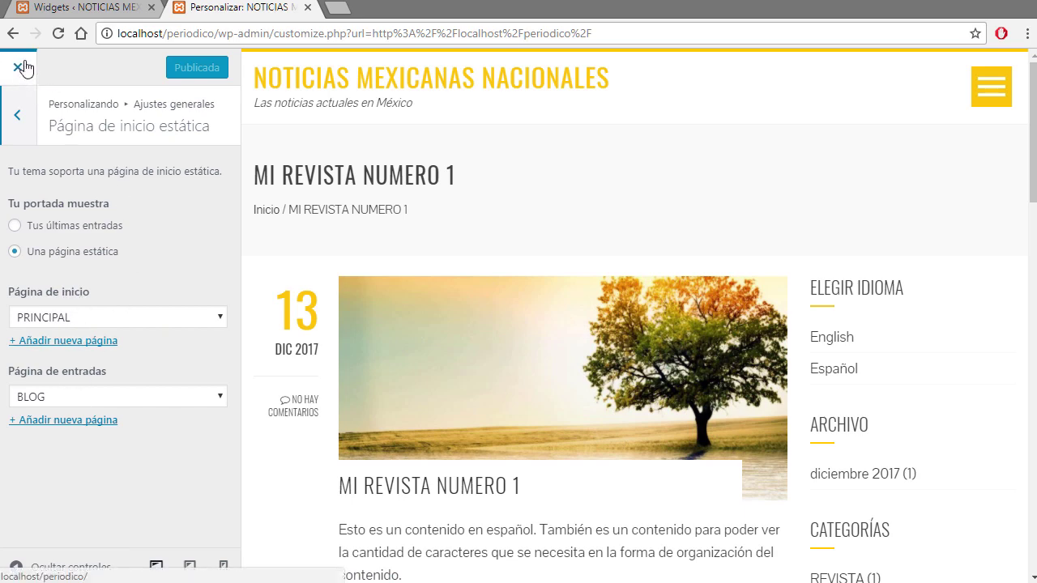
Step: Find the PRINCIPAL page, marked as Página de inicio, in the admin pages list and open it for editing
{"action": "left_click", "coordinate": [114, 10]}
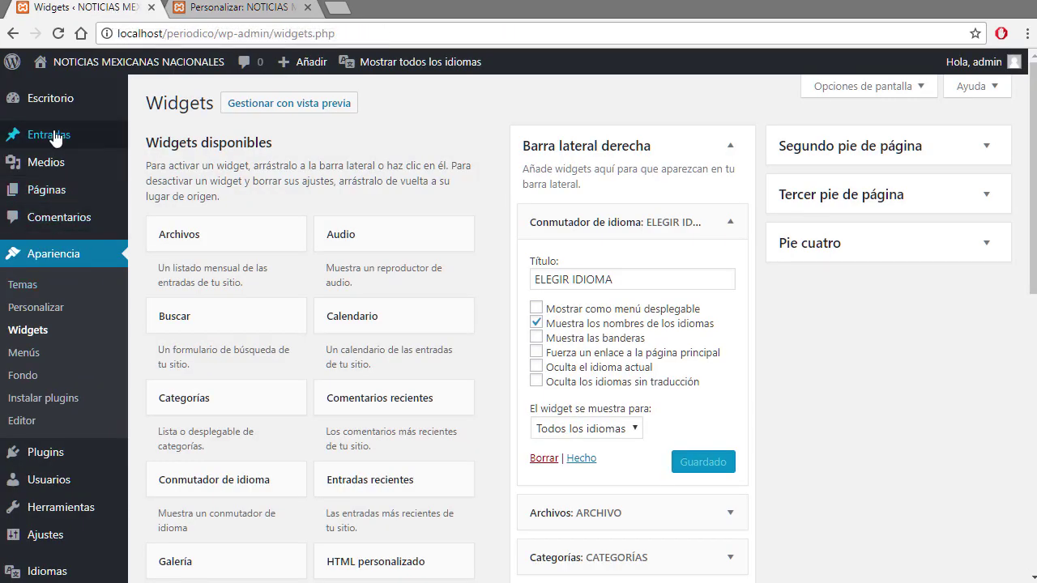
{"action": "mouse_move", "coordinate": [54, 162]}
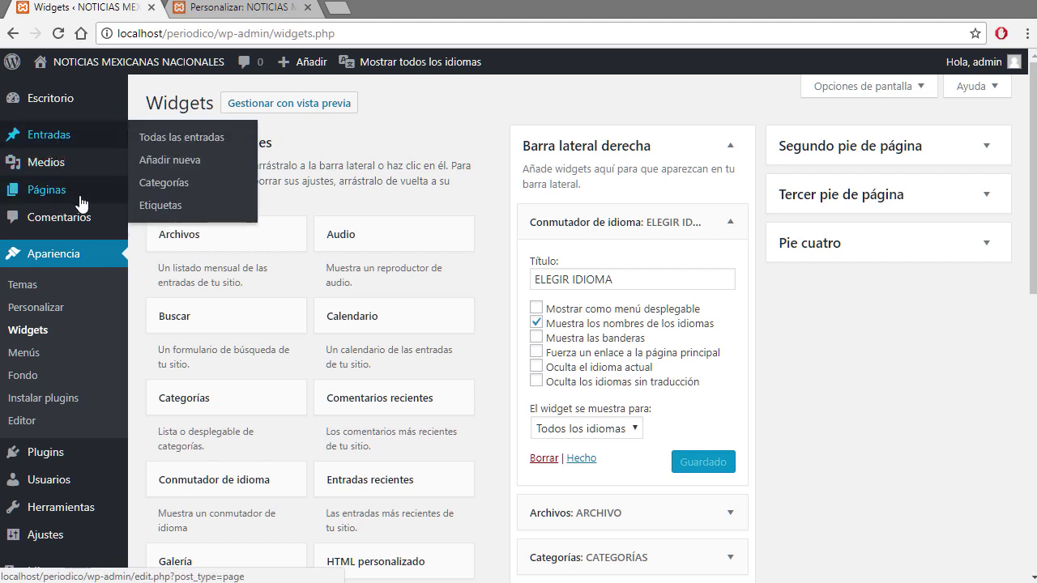
{"action": "left_click", "coordinate": [47, 195]}
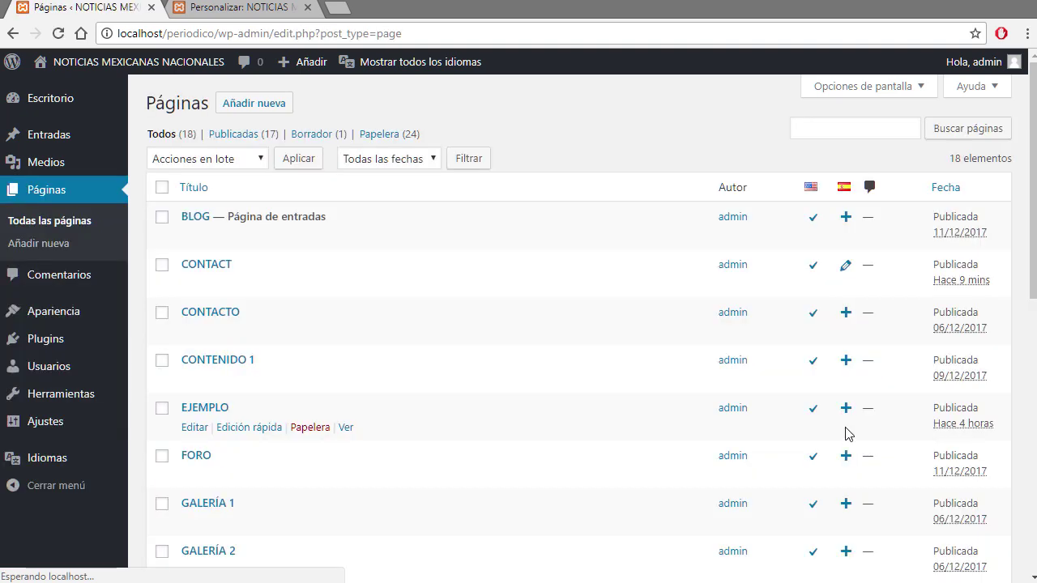
{"action": "scroll", "coordinate": [815, 417], "scroll_direction": "down", "scroll_amount": 7}
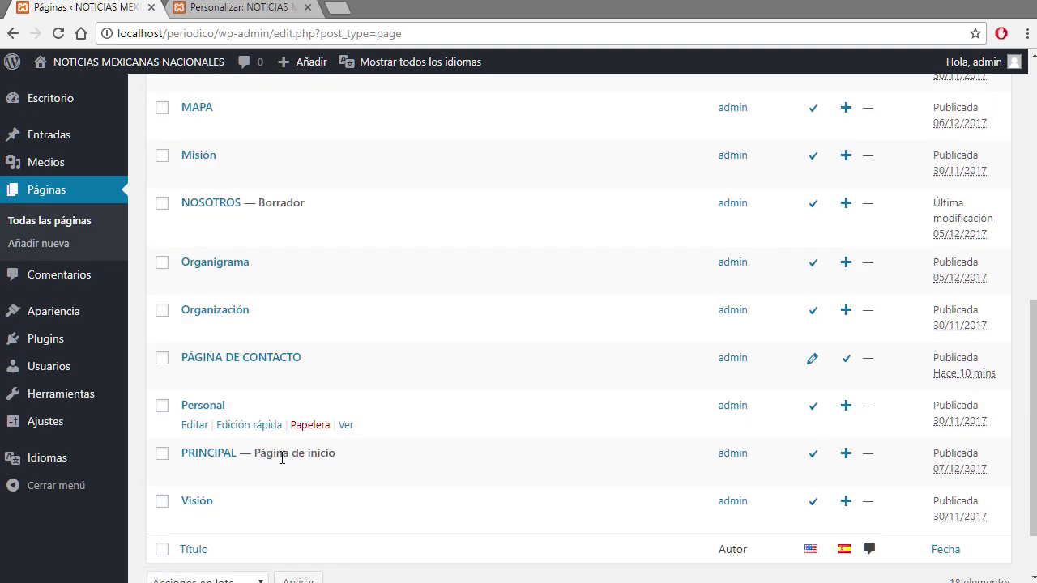
{"action": "left_click", "coordinate": [206, 456]}
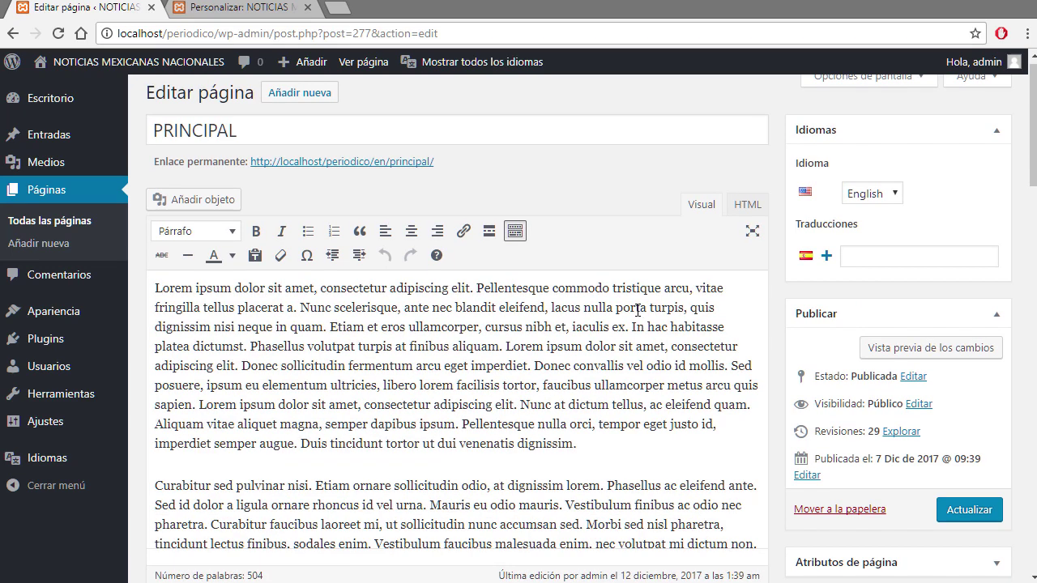
Step: Close the customizer tab, open the PRINCIPAL page's permalink in a new tab, and look through its content
{"action": "left_click", "coordinate": [263, 8]}
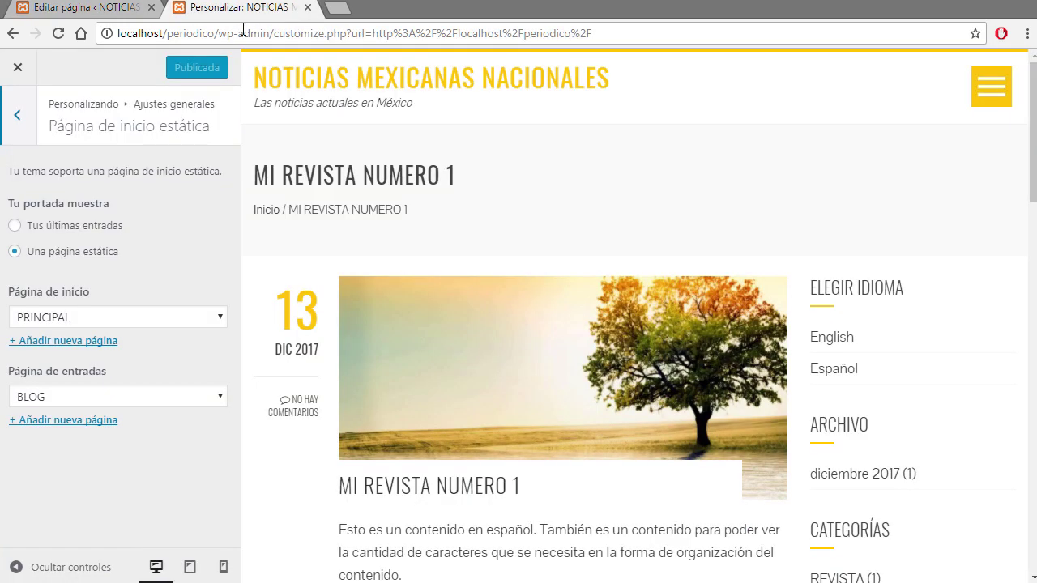
{"action": "left_click", "coordinate": [219, 34]}
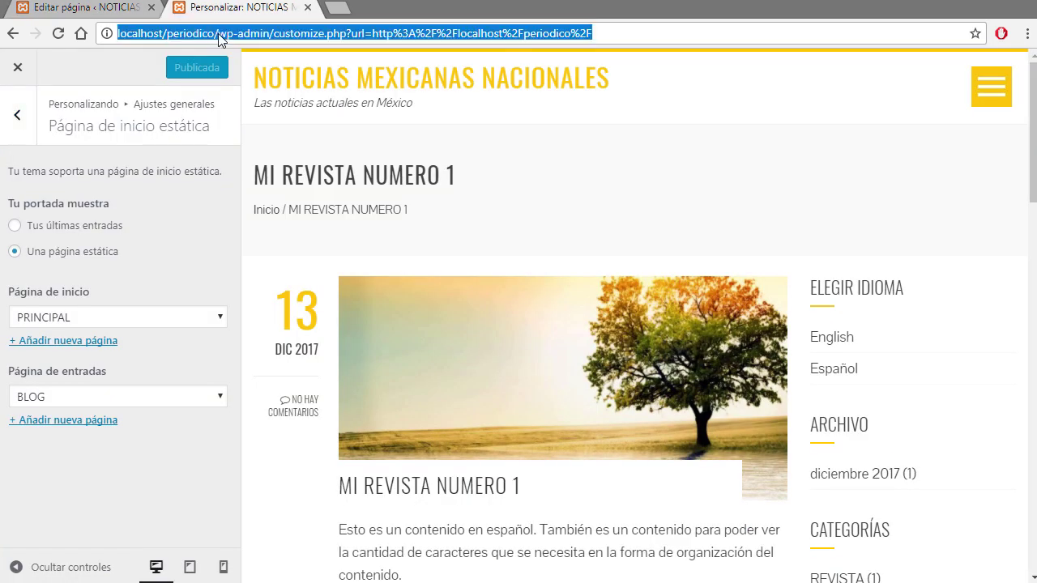
{"action": "left_click", "coordinate": [307, 8]}
{"action": "right_click", "coordinate": [359, 167]}
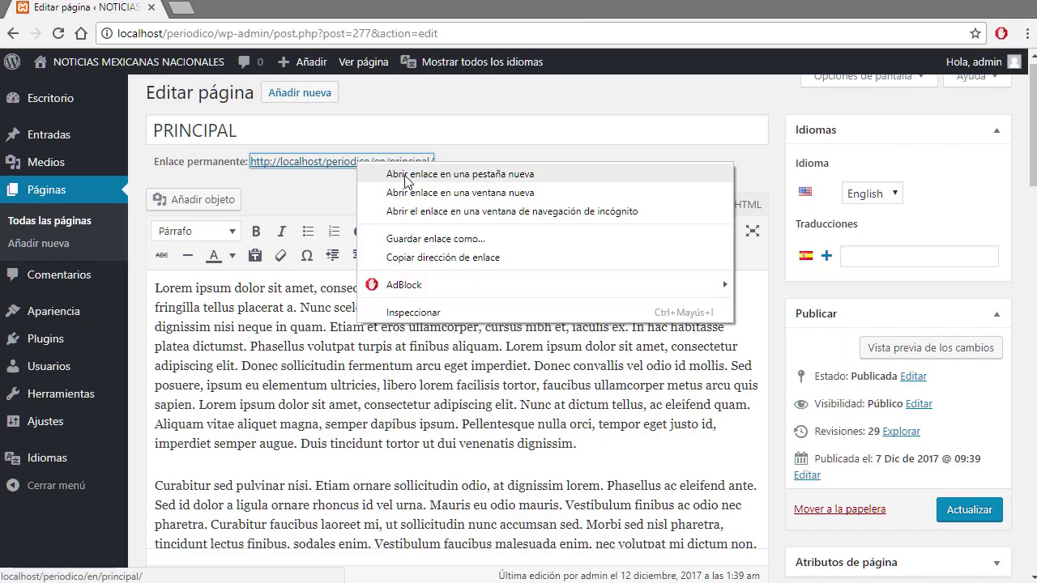
{"action": "left_click", "coordinate": [404, 176]}
{"action": "left_click", "coordinate": [243, 8]}
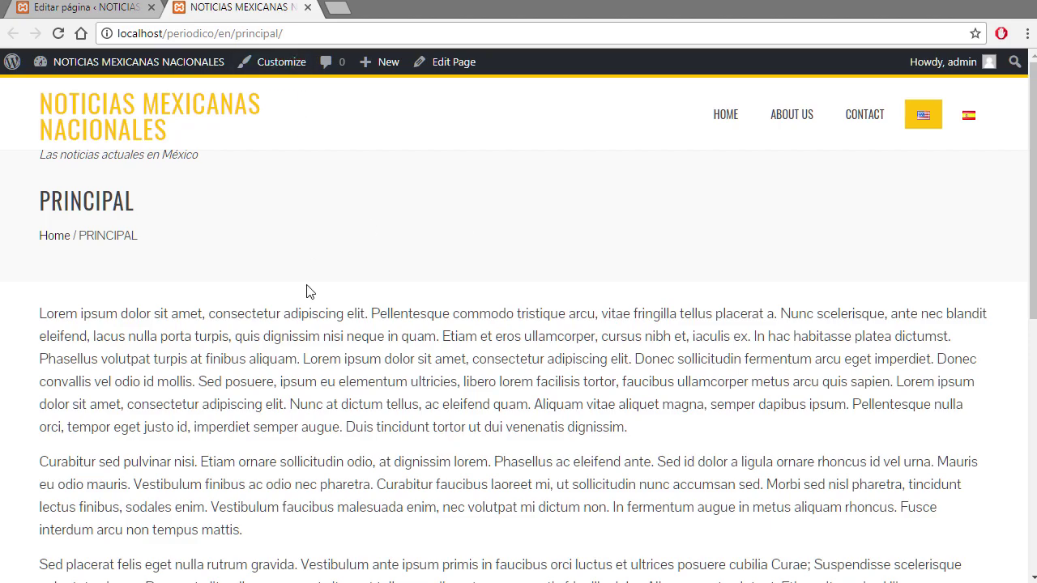
{"action": "scroll", "coordinate": [429, 384], "scroll_direction": "down", "scroll_amount": 15}
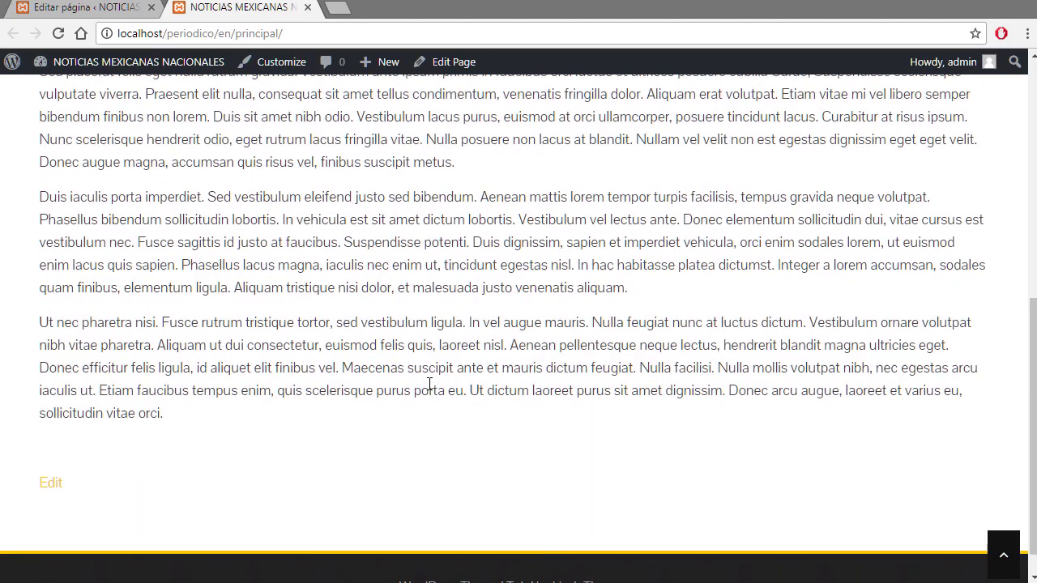
{"action": "scroll", "coordinate": [423, 388], "scroll_direction": "up", "scroll_amount": 14}
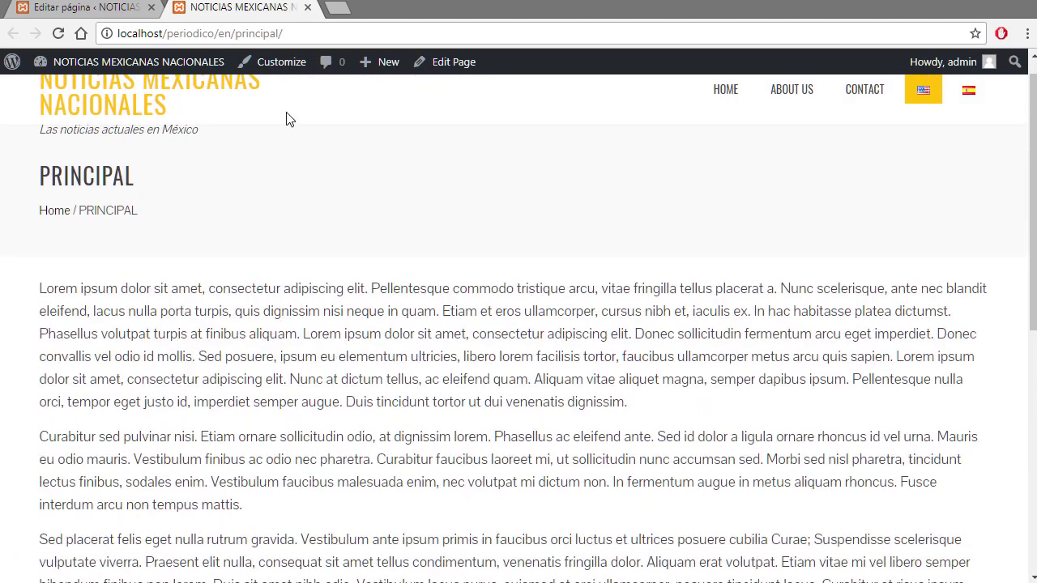
Step: Replace the English PRINCIPAL page's entire body text with "ESTA EN INGLES" and update the page
{"action": "left_click", "coordinate": [108, 8]}
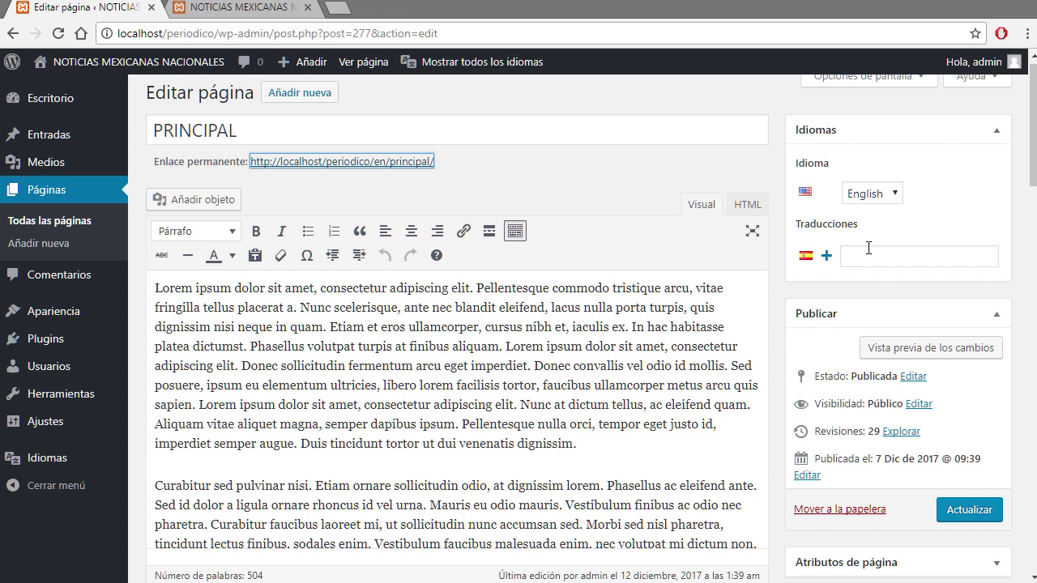
{"action": "left_click", "coordinate": [553, 382]}
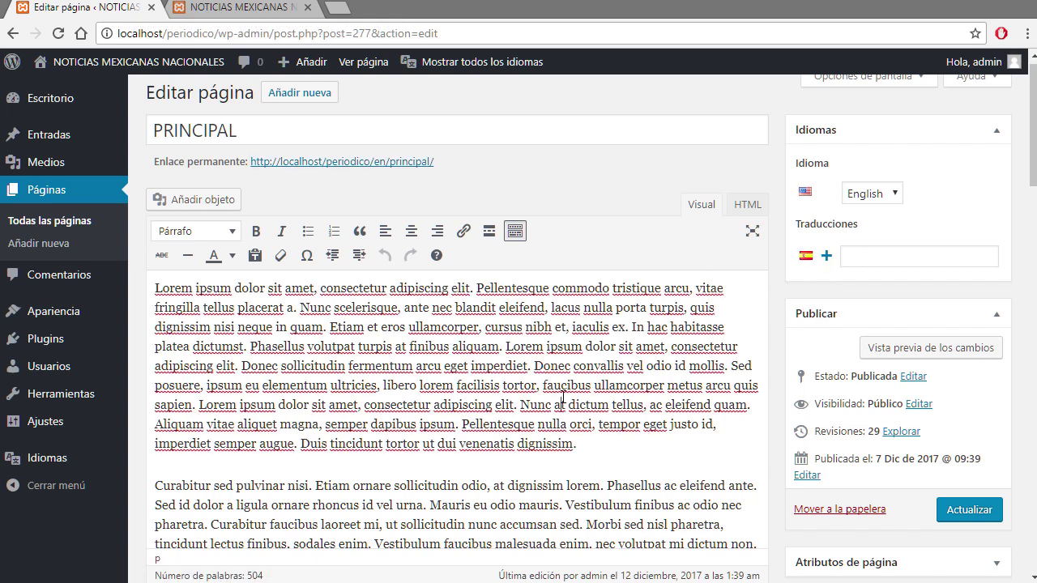
{"action": "key", "text": "ctrl+l"}
{"action": "key", "text": "BackSpace"}
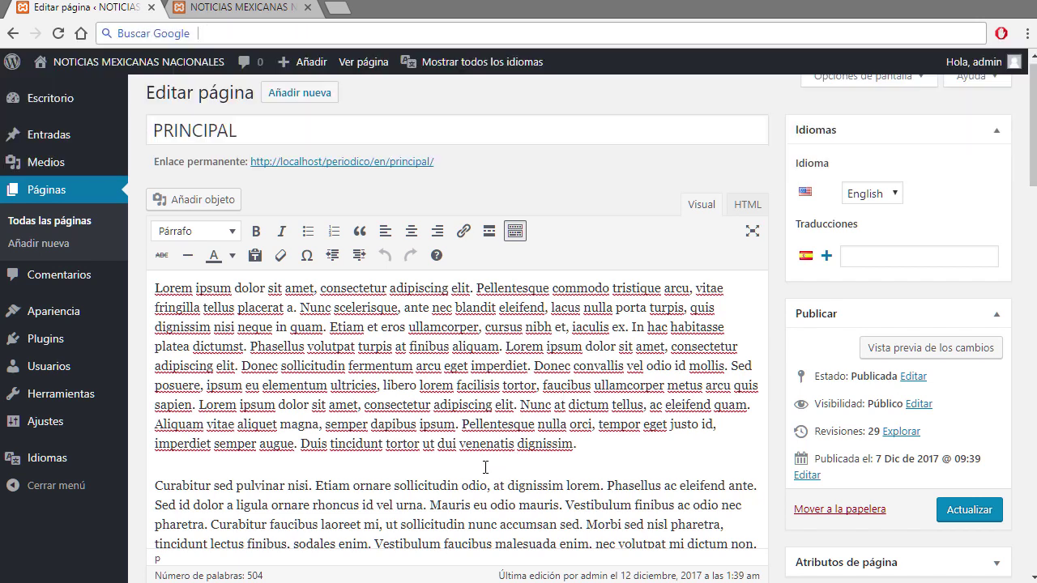
{"action": "left_click", "coordinate": [488, 484]}
{"action": "key", "text": "ctrl+a"}
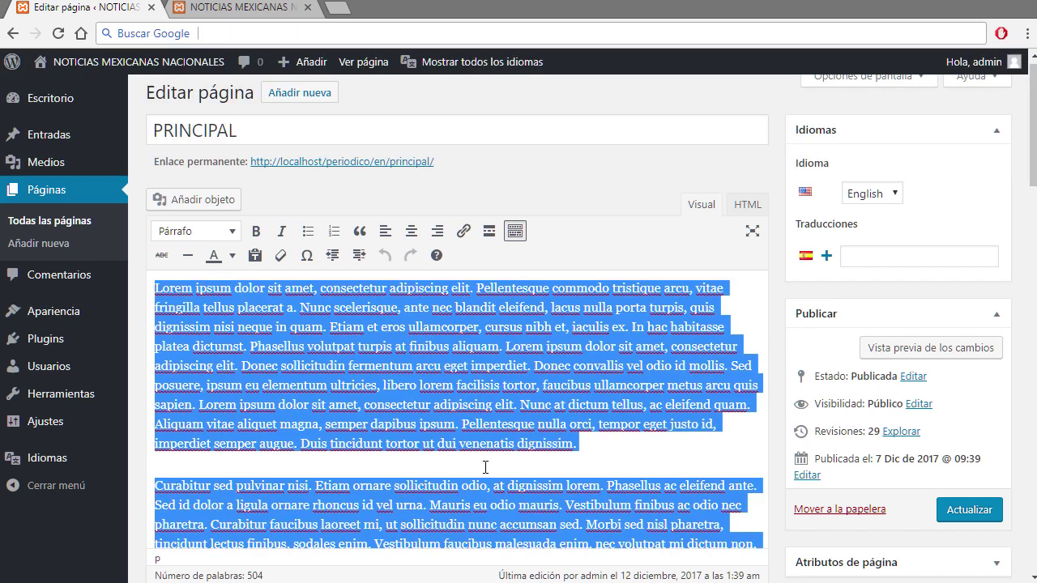
{"action": "type", "text": "ES"}
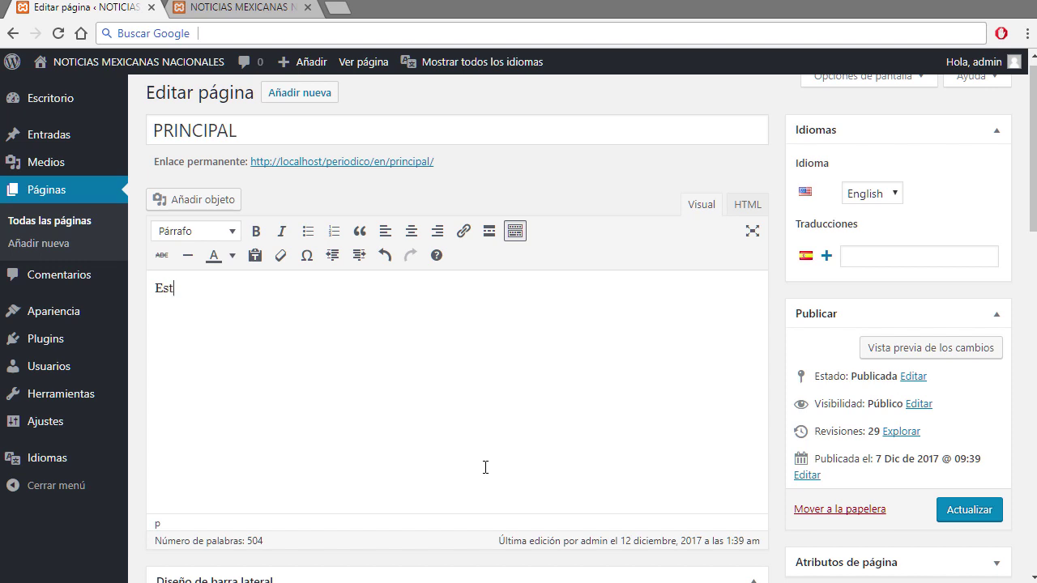
{"action": "type", "text": "te es el contenido en Ingles"}
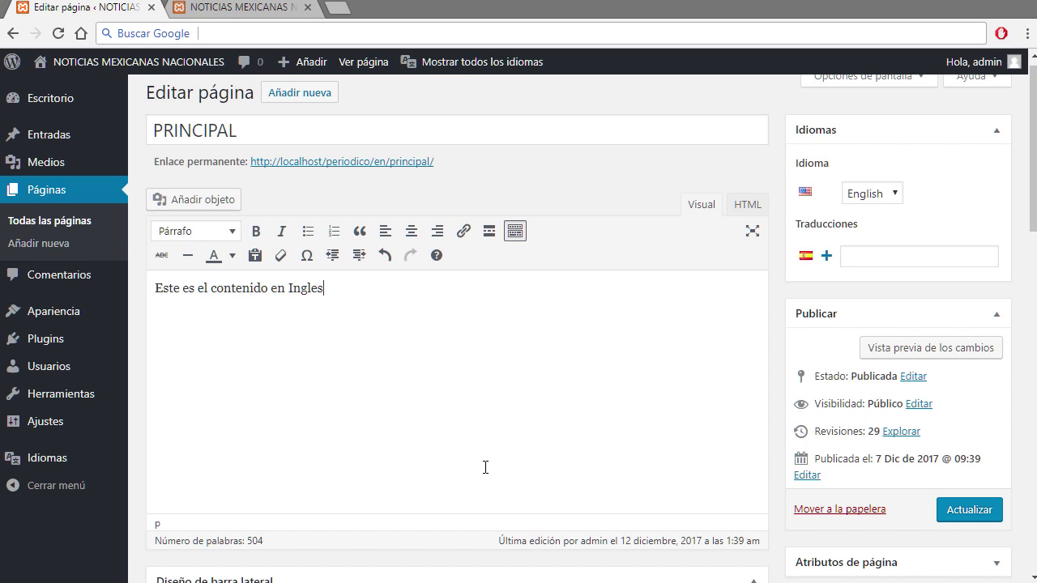
{"action": "key", "text": "ctrl+a"}
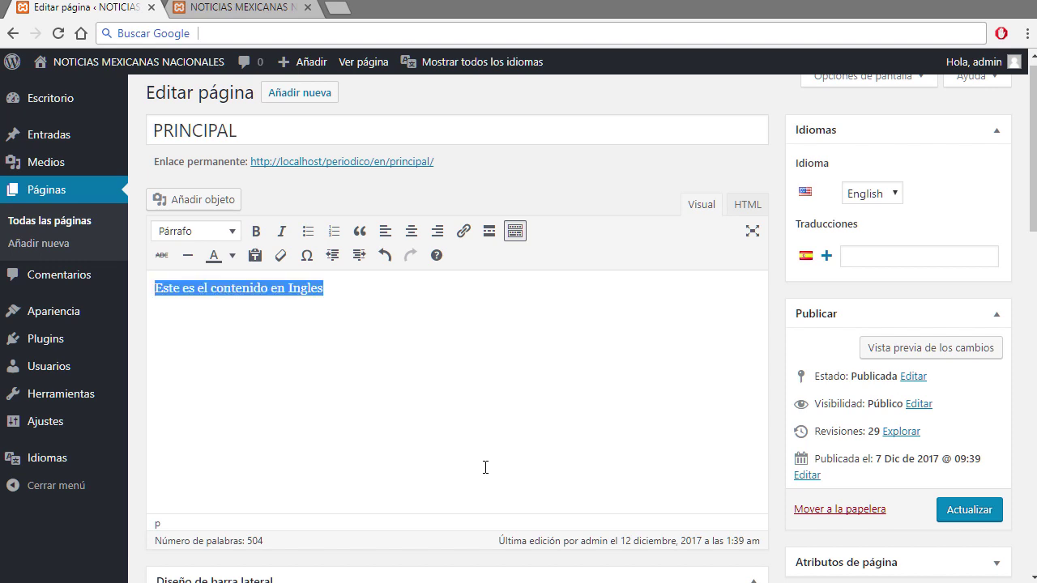
{"action": "type", "text": "ESTA EN "}
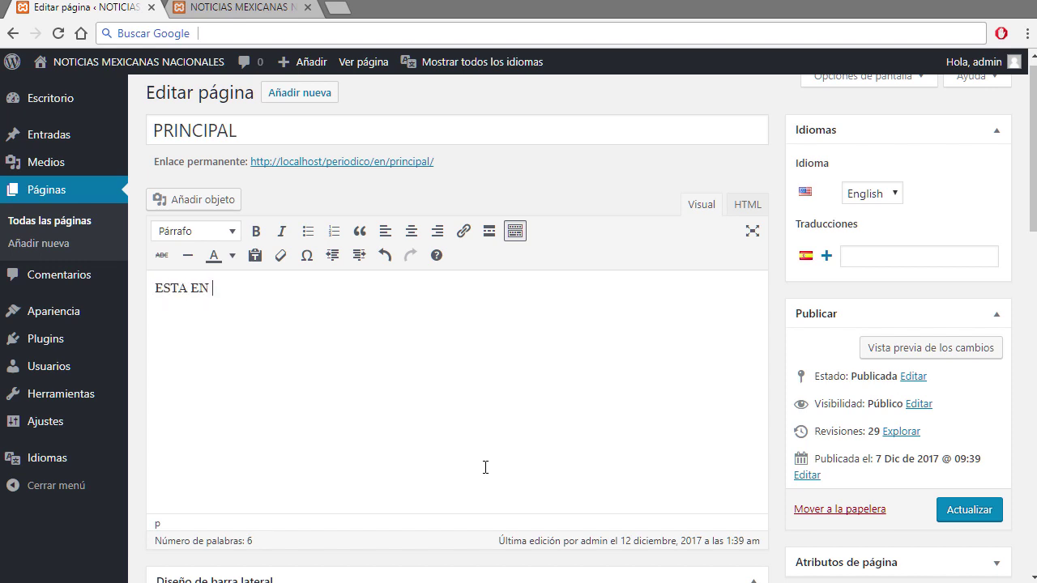
{"action": "type", "text": "INGLES"}
{"action": "left_click", "coordinate": [974, 506]}
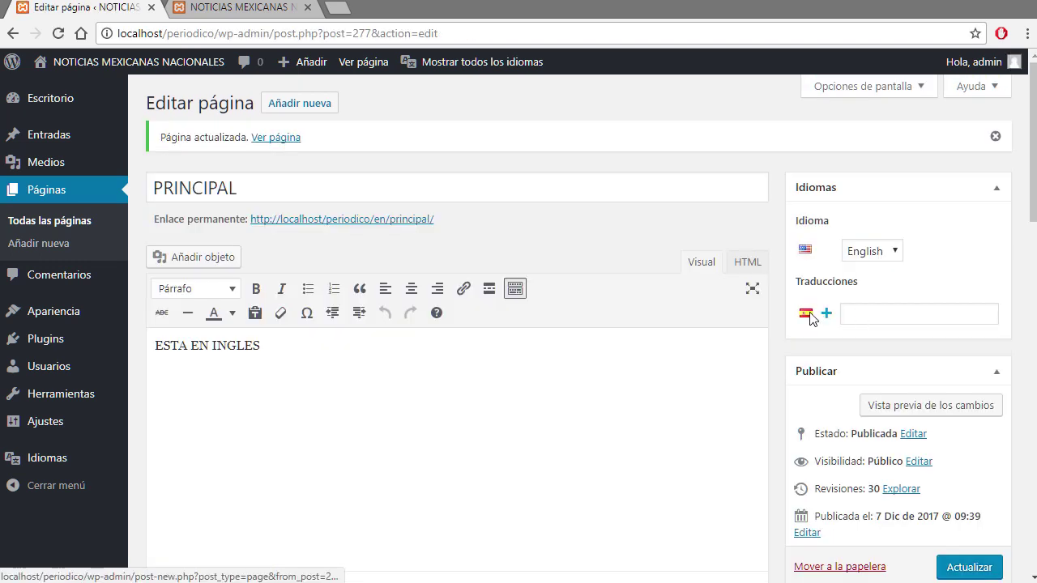
Step: Add a Spanish translation of PRINCIPAL titled "INICIO" with the text "Contenido en ESPAÑOL" and publish it
{"action": "left_click", "coordinate": [827, 316]}
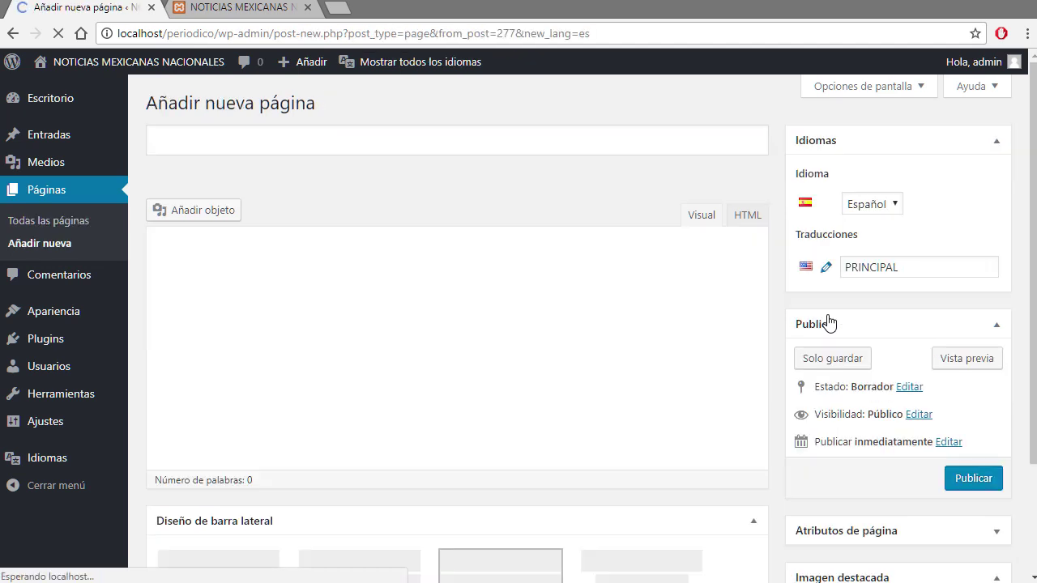
{"action": "left_click", "coordinate": [331, 136]}
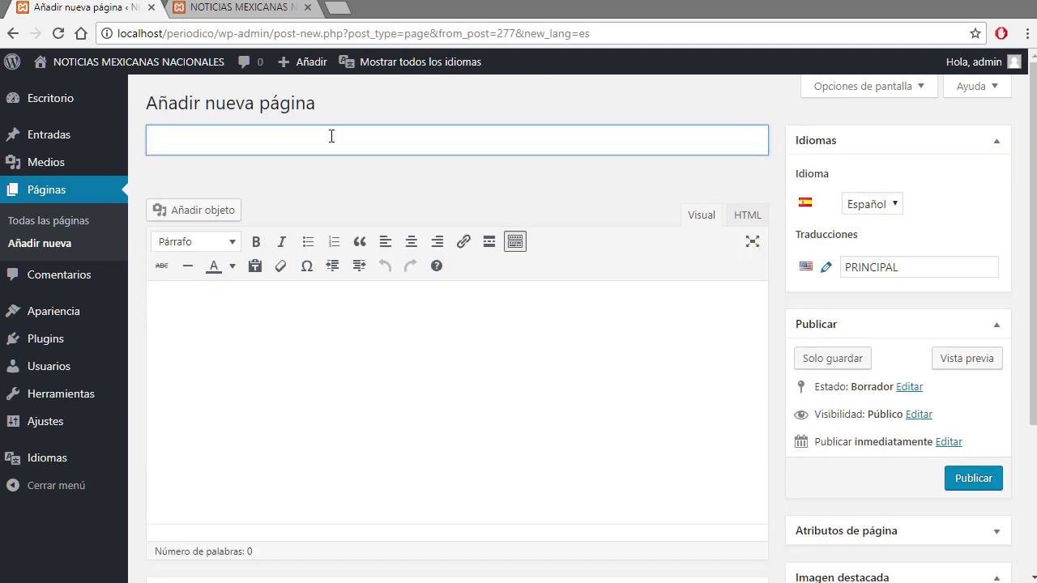
{"action": "type", "text": "INICIO"}
{"action": "left_click", "coordinate": [359, 369]}
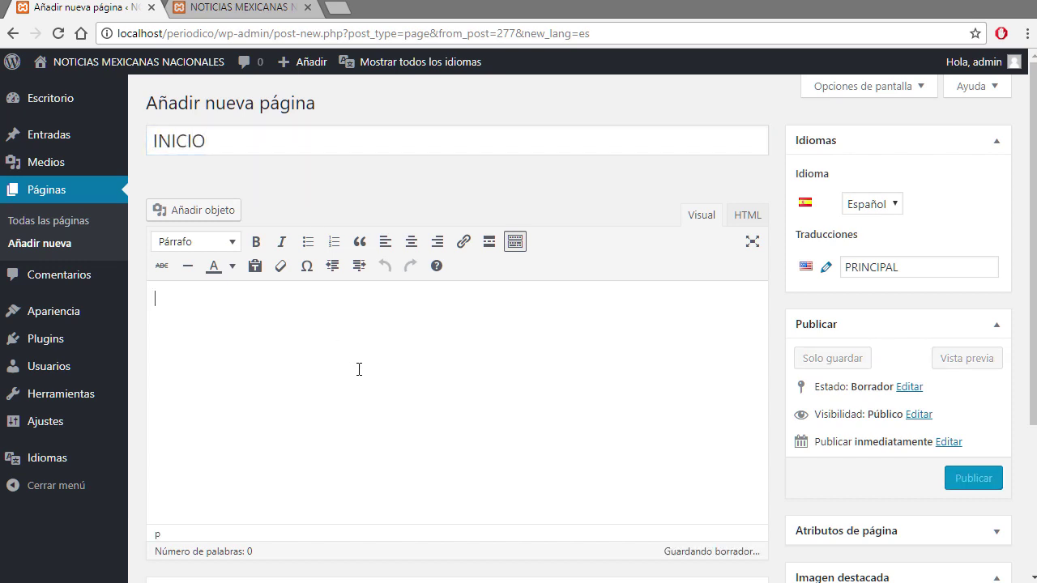
{"action": "type", "text": "ESPAÑOL"}
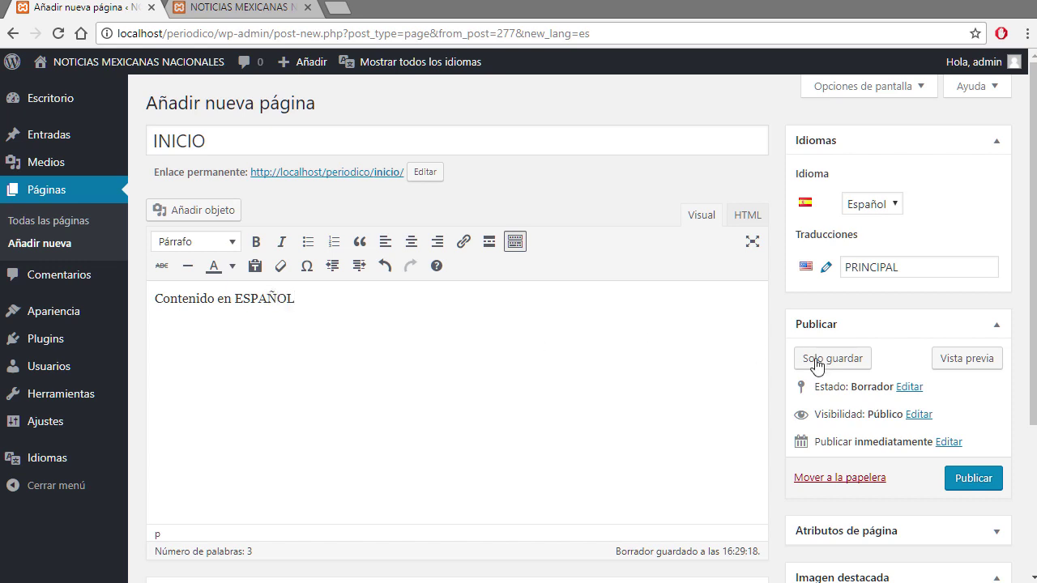
{"action": "left_click", "coordinate": [969, 490]}
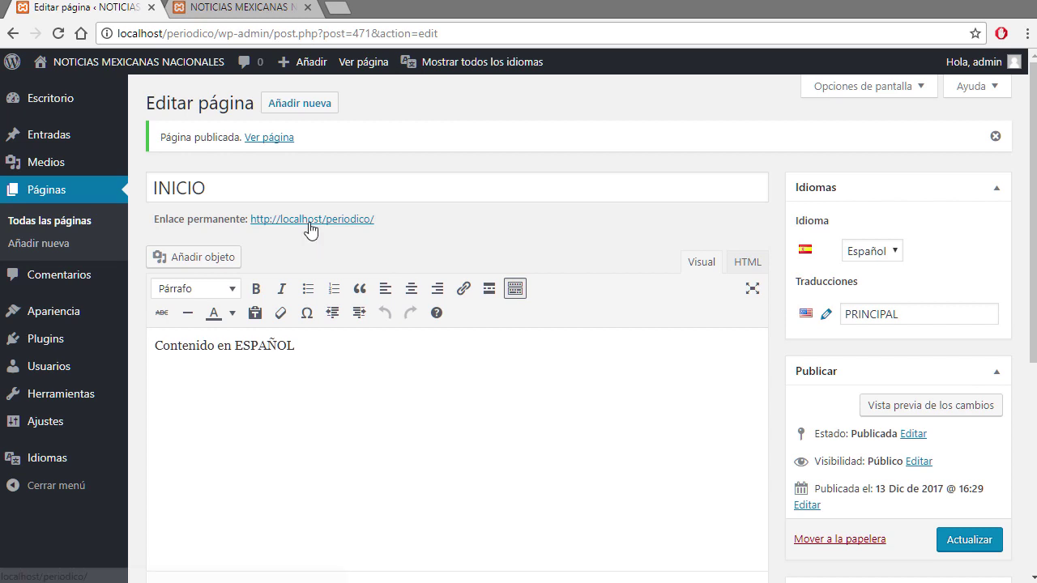
Step: Open the INICIO permalink in a new tab, check the Spanish text, and switch to English to check the PRINCIPAL text
{"action": "right_click", "coordinate": [310, 220]}
{"action": "left_click", "coordinate": [344, 236]}
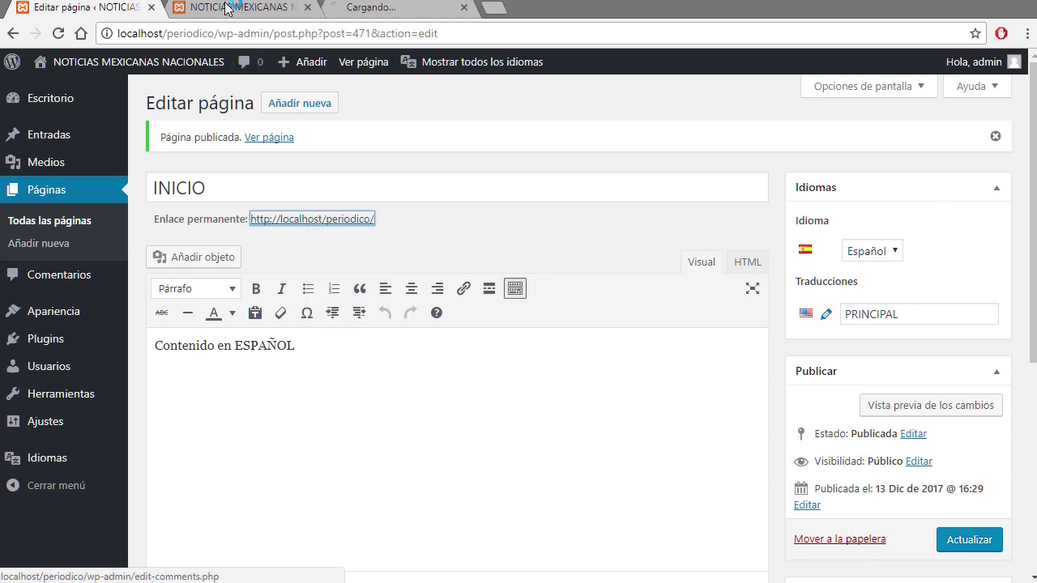
{"action": "left_click", "coordinate": [389, 7]}
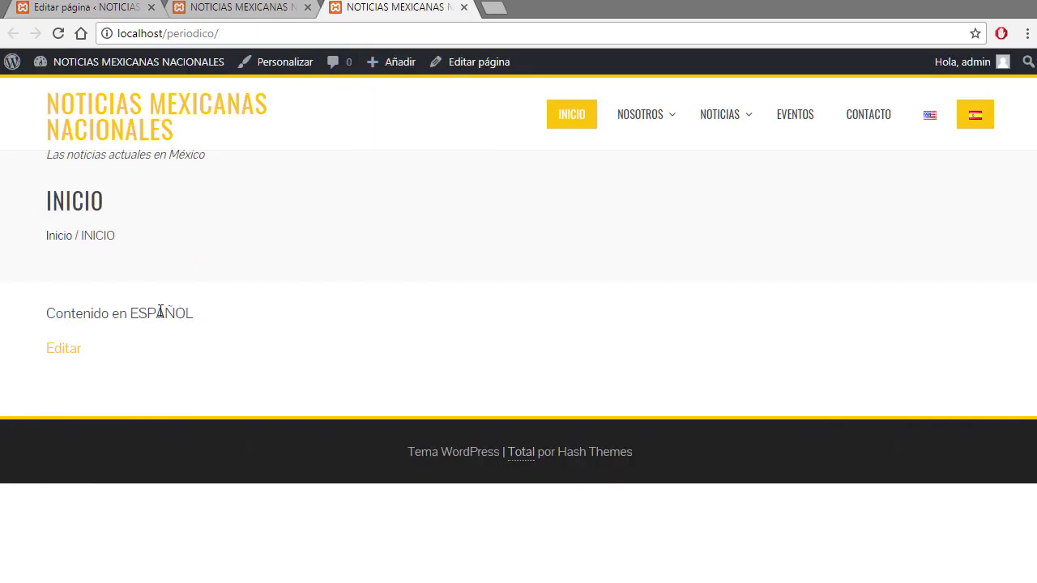
{"action": "left_click_drag", "start_coordinate": [194, 313], "coordinate": [39, 307]}
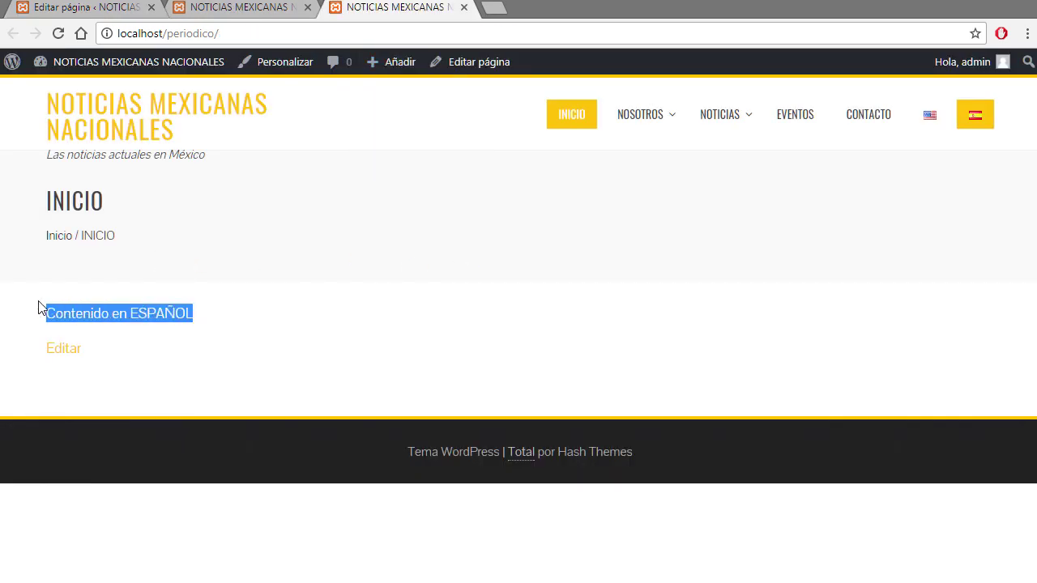
{"action": "left_click", "coordinate": [928, 114]}
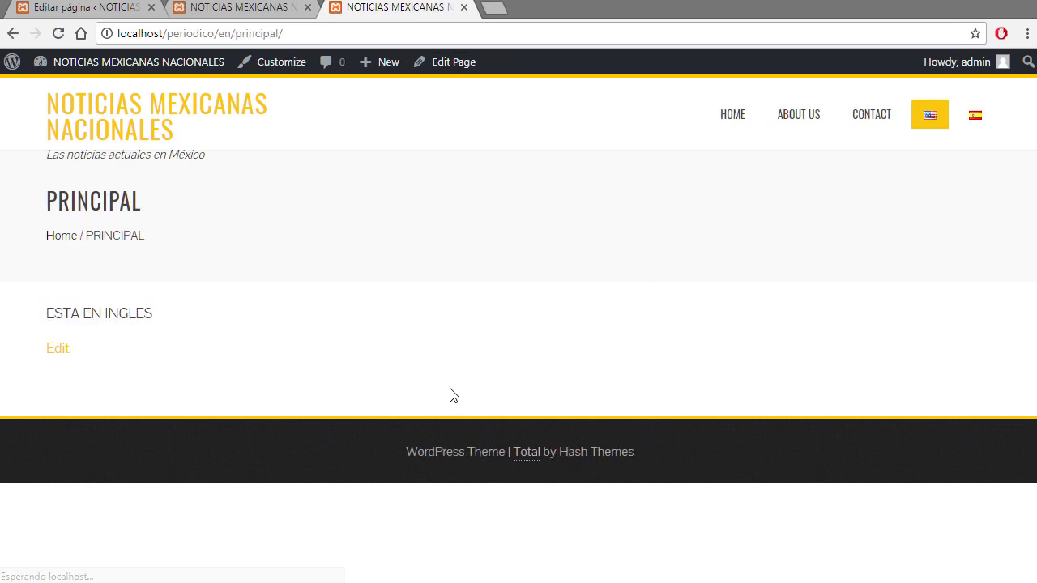
{"action": "left_click_drag", "start_coordinate": [172, 320], "coordinate": [52, 318]}
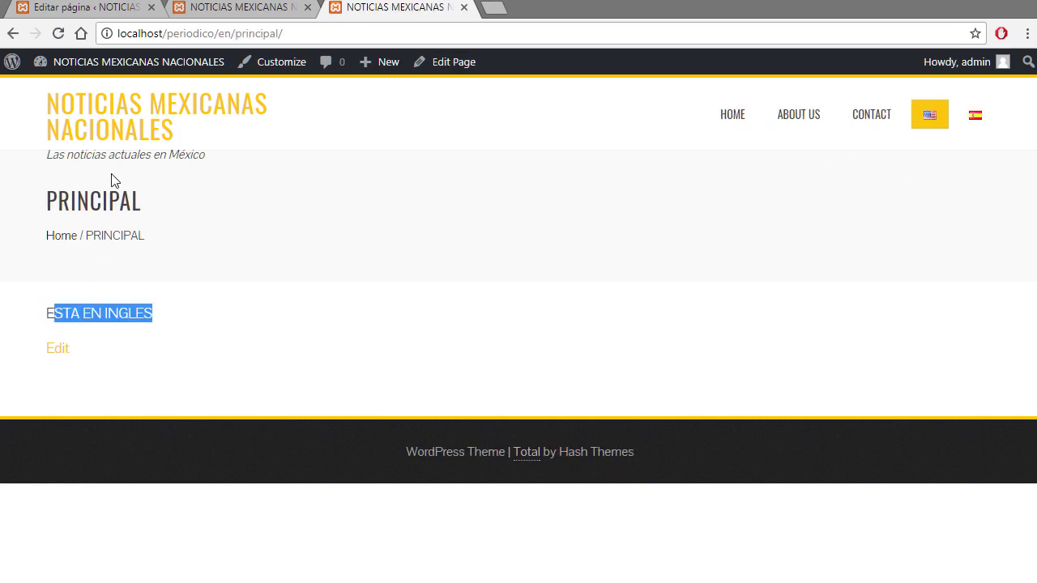
Step: Return to the INICIO page editor and look through its content, language and sidebar layout settings
{"action": "left_click", "coordinate": [194, 7]}
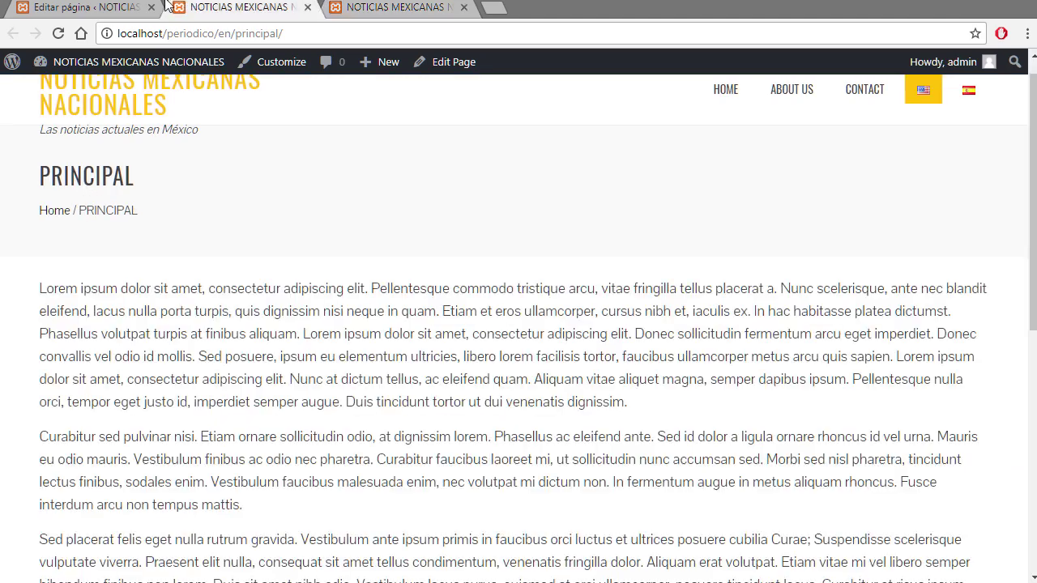
{"action": "left_click", "coordinate": [91, 7]}
{"action": "left_click", "coordinate": [572, 397]}
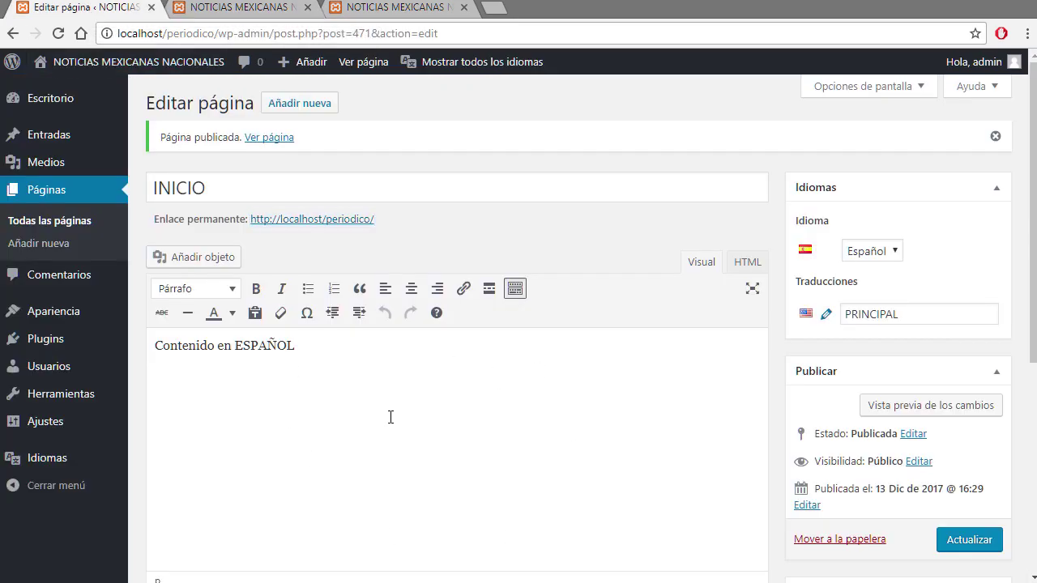
{"action": "scroll", "coordinate": [500, 412], "scroll_direction": "down", "scroll_amount": 3}
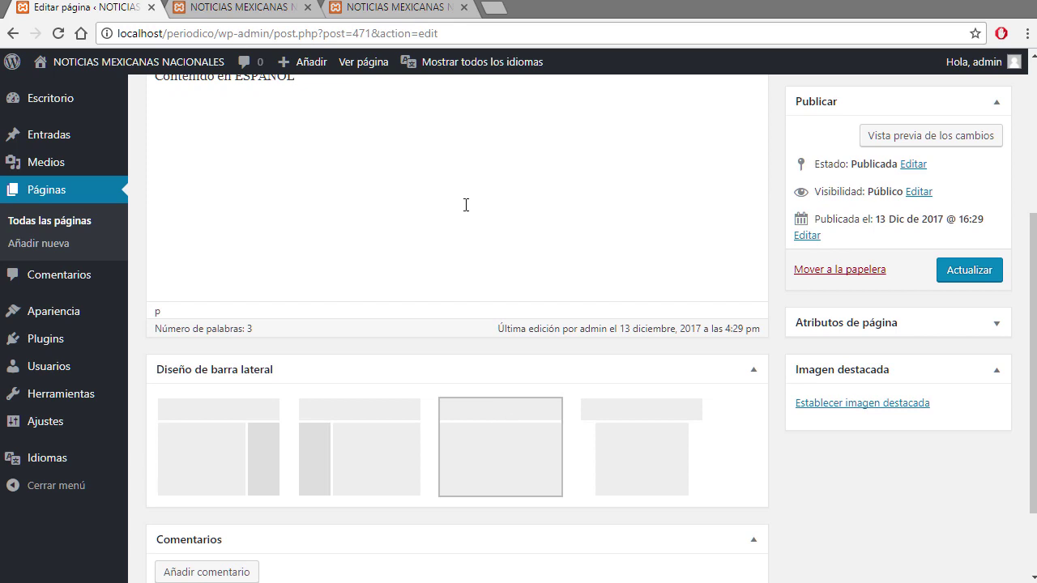
{"action": "scroll", "coordinate": [465, 205], "scroll_direction": "up", "scroll_amount": 3}
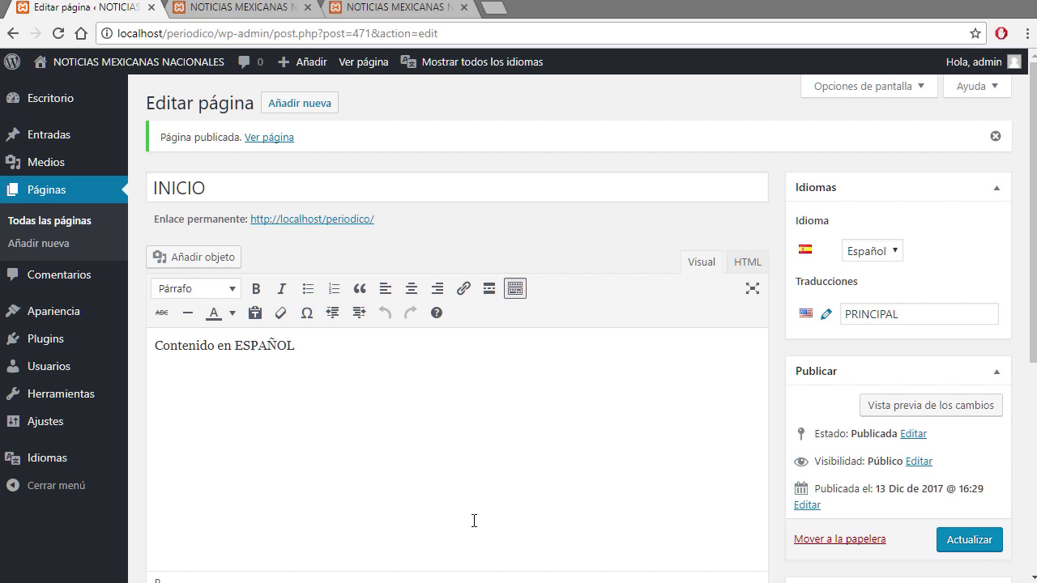
{"action": "scroll", "coordinate": [657, 430], "scroll_direction": "down", "scroll_amount": 2}
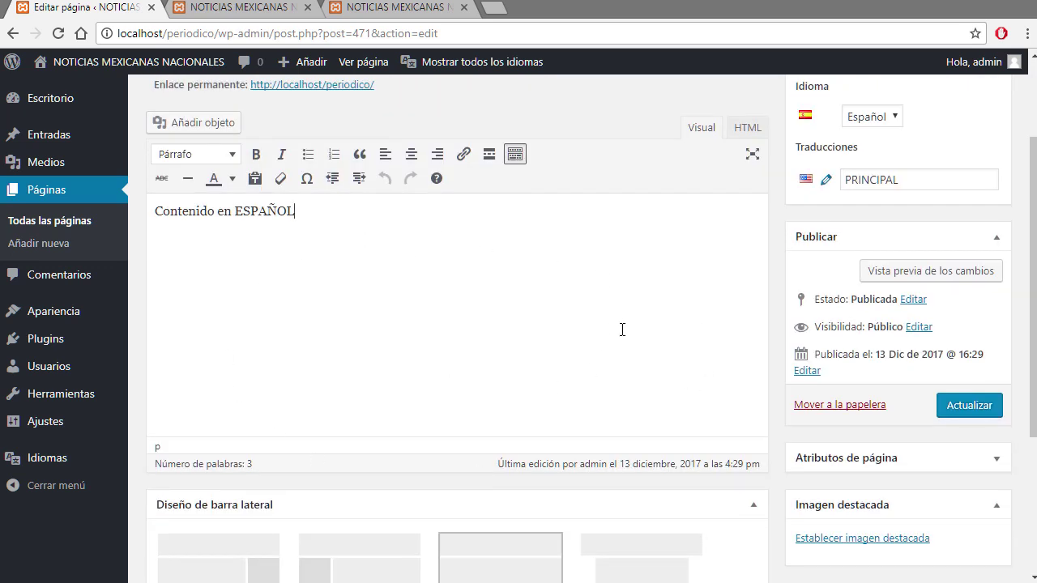
{"action": "scroll", "coordinate": [378, 360], "scroll_direction": "up", "scroll_amount": 2}
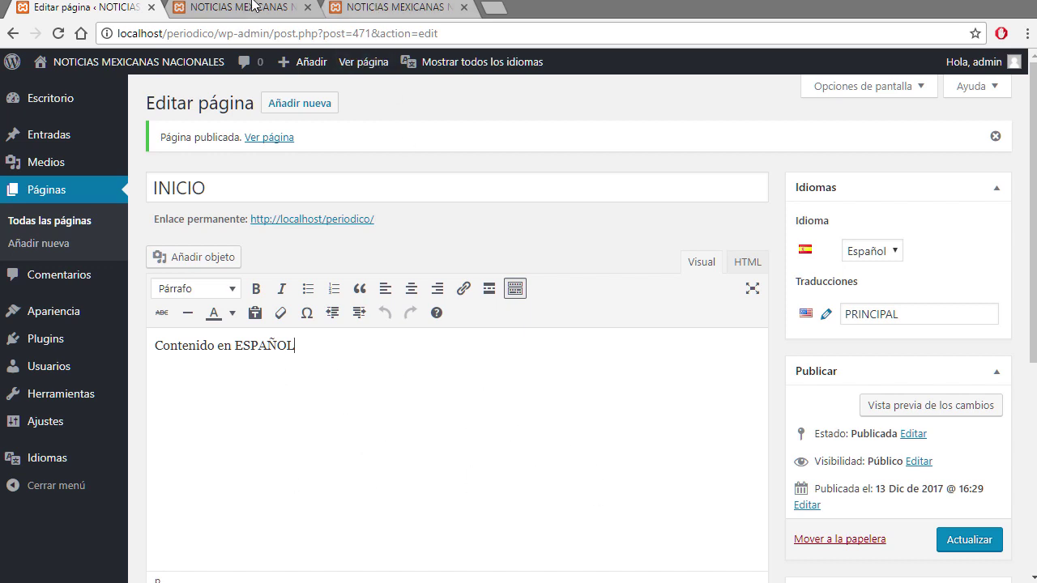
Step: Go back to the site's English PRINCIPAL page, check its text, and switch to Spanish with the flag to view INICIO
{"action": "left_click", "coordinate": [345, 10]}
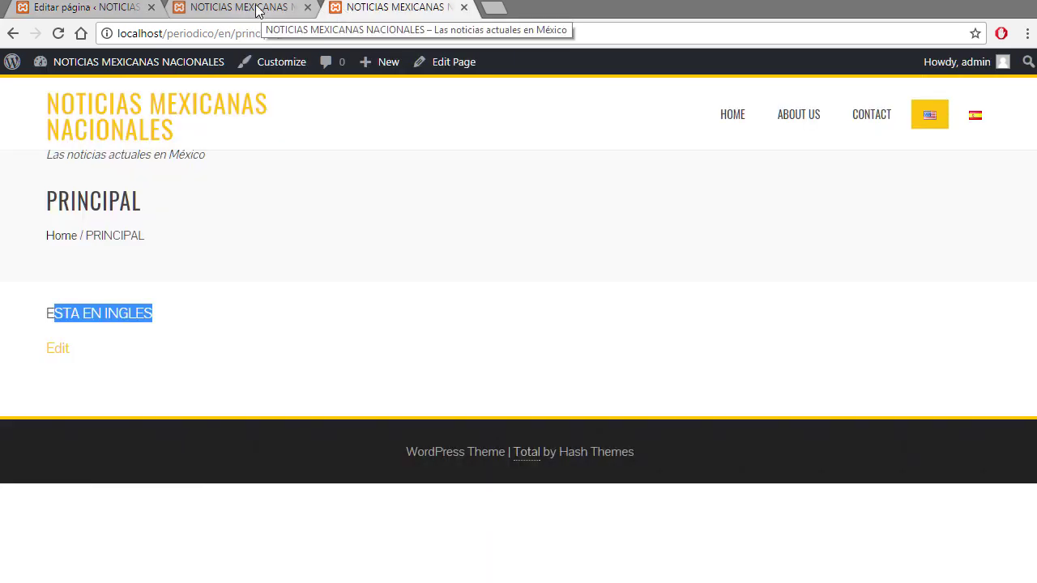
{"action": "left_click", "coordinate": [417, 346]}
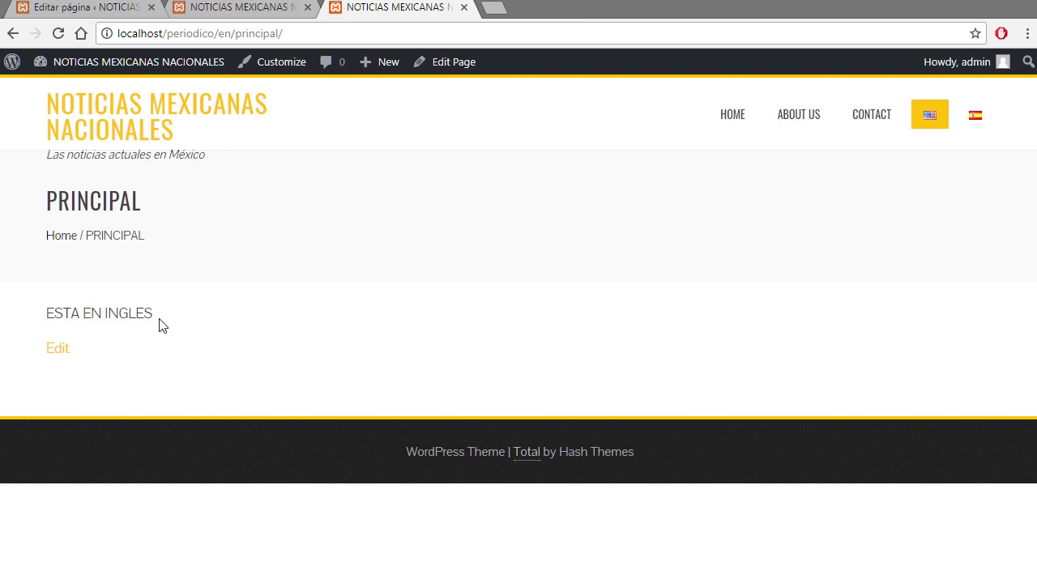
{"action": "left_click_drag", "start_coordinate": [160, 325], "coordinate": [57, 315]}
{"action": "left_click", "coordinate": [975, 119]}
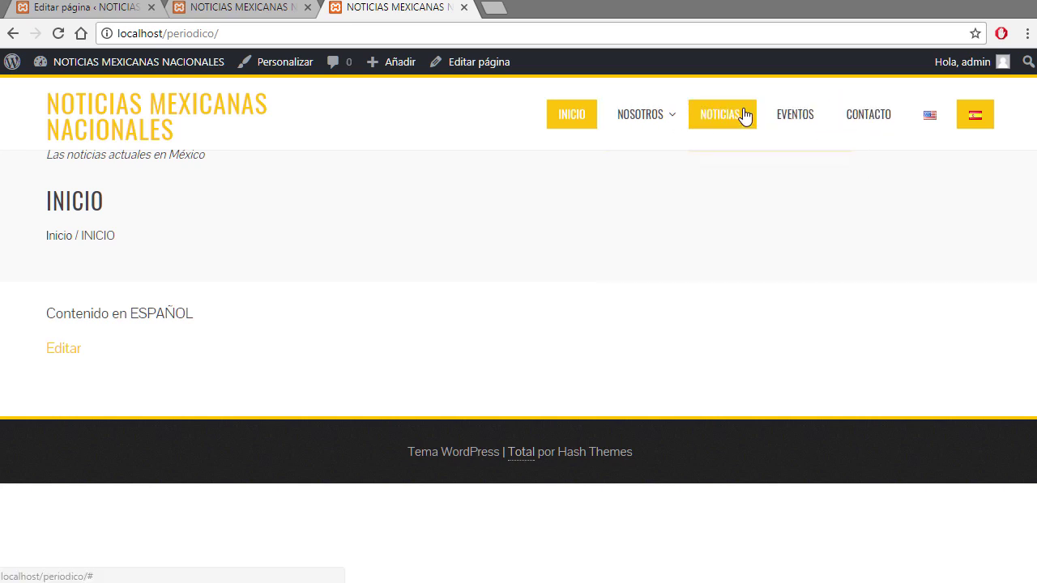
{"action": "mouse_move", "coordinate": [744, 116]}
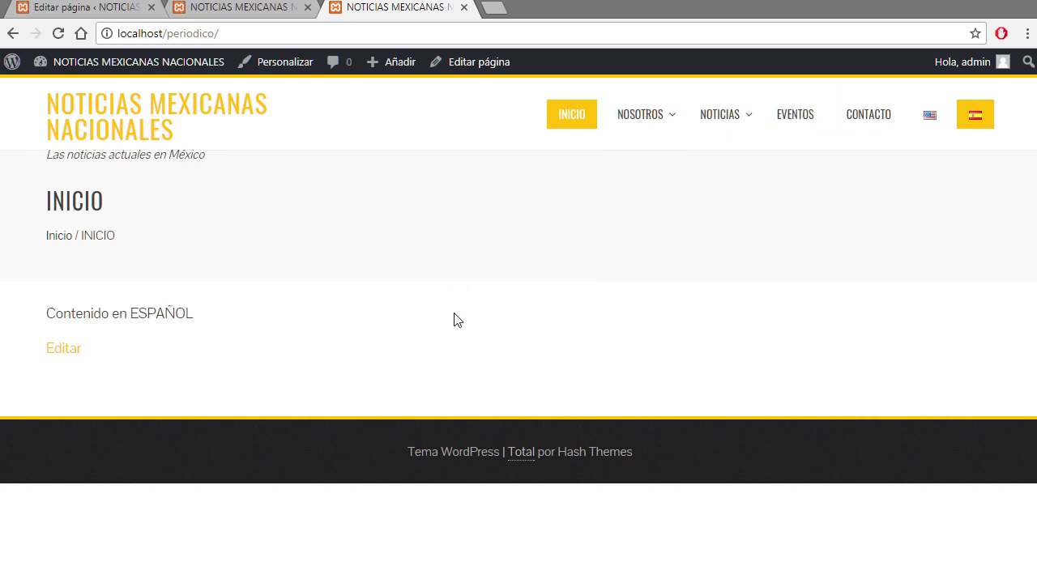